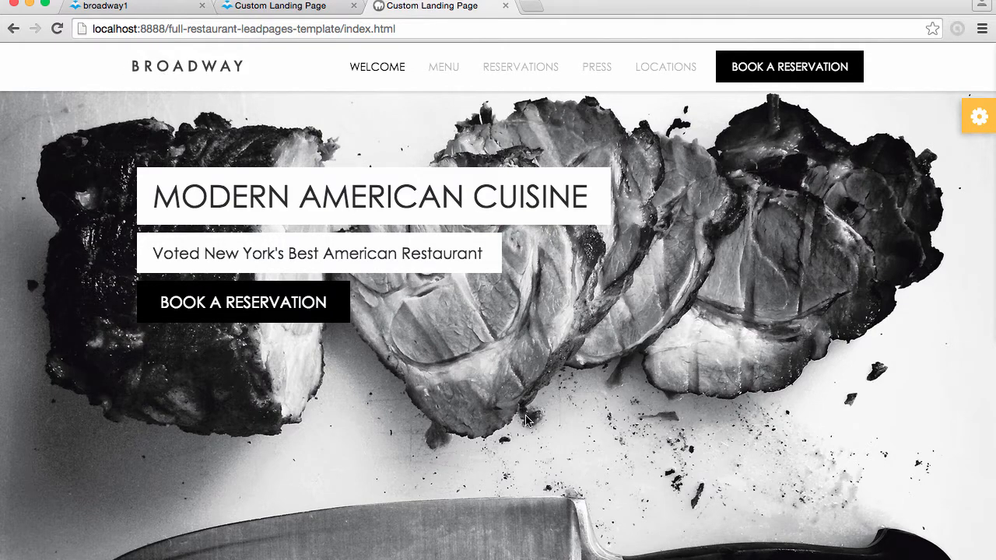
Look through the welcome page of the Broadway restaurant template, from the hero banner and destination section to the dishes and kitchen team
{"action": "scroll", "coordinate": [601, 488], "scroll_direction": "down", "scroll_amount": 5}
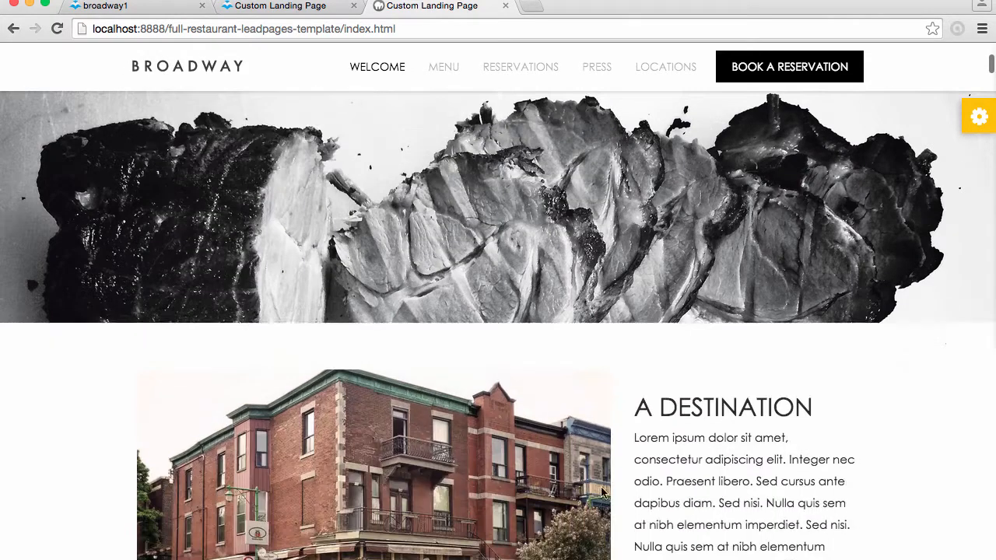
{"action": "scroll", "coordinate": [600, 491], "scroll_direction": "down", "scroll_amount": 3}
{"action": "scroll", "coordinate": [600, 492], "scroll_direction": "down", "scroll_amount": 3}
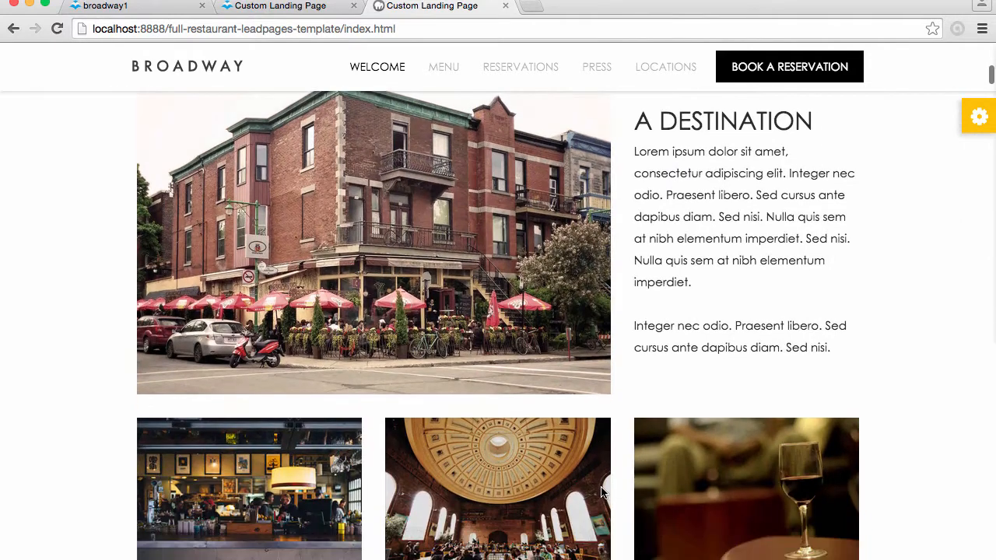
{"action": "scroll", "coordinate": [600, 492], "scroll_direction": "down", "scroll_amount": 1}
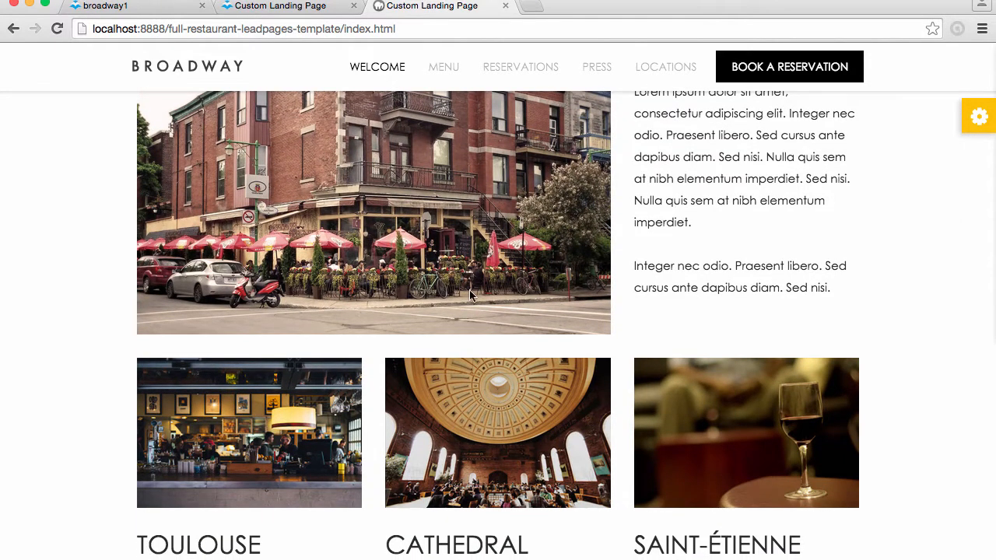
{"action": "scroll", "coordinate": [469, 289], "scroll_direction": "down", "scroll_amount": 8}
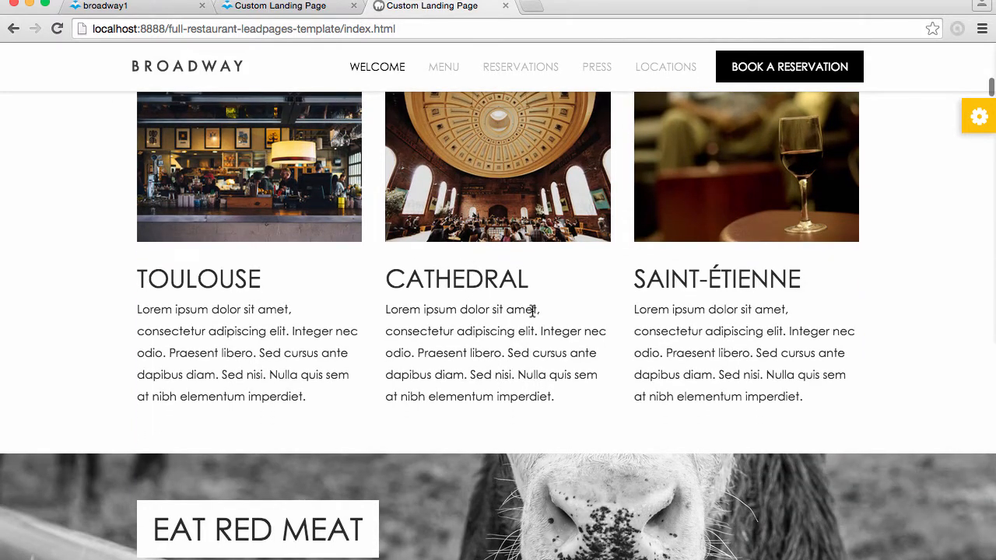
{"action": "scroll", "coordinate": [532, 309], "scroll_direction": "down", "scroll_amount": 8}
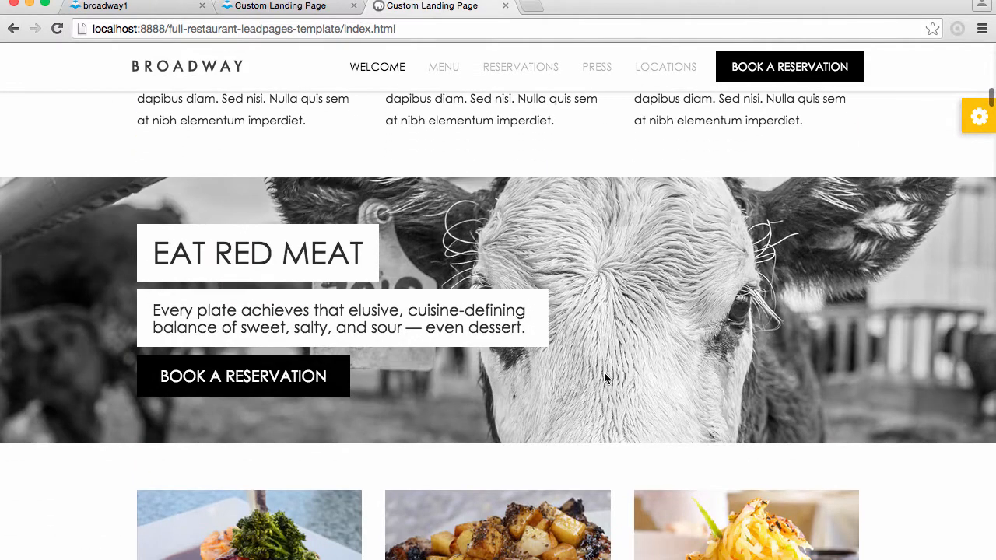
{"action": "scroll", "coordinate": [604, 378], "scroll_direction": "down", "scroll_amount": 15}
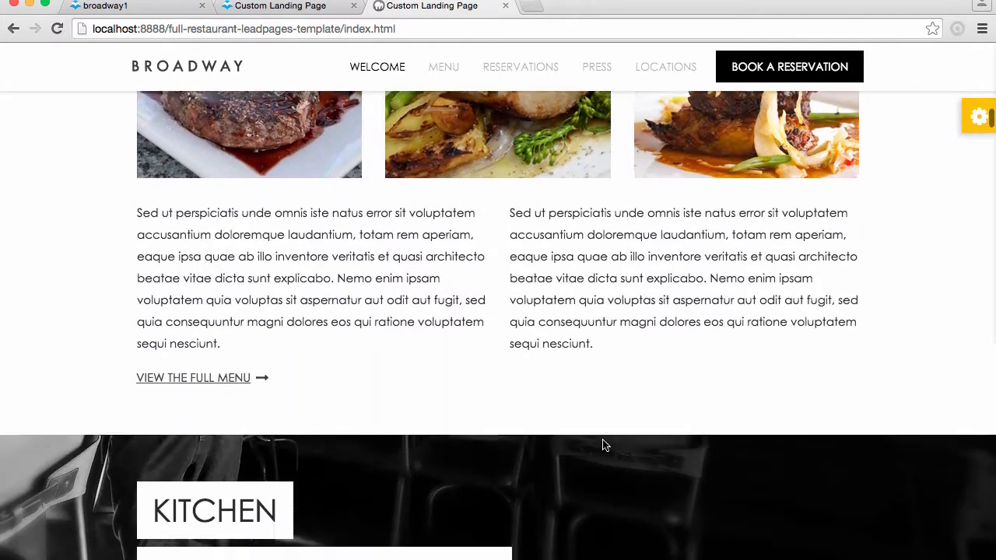
{"action": "scroll", "coordinate": [605, 445], "scroll_direction": "down", "scroll_amount": 8}
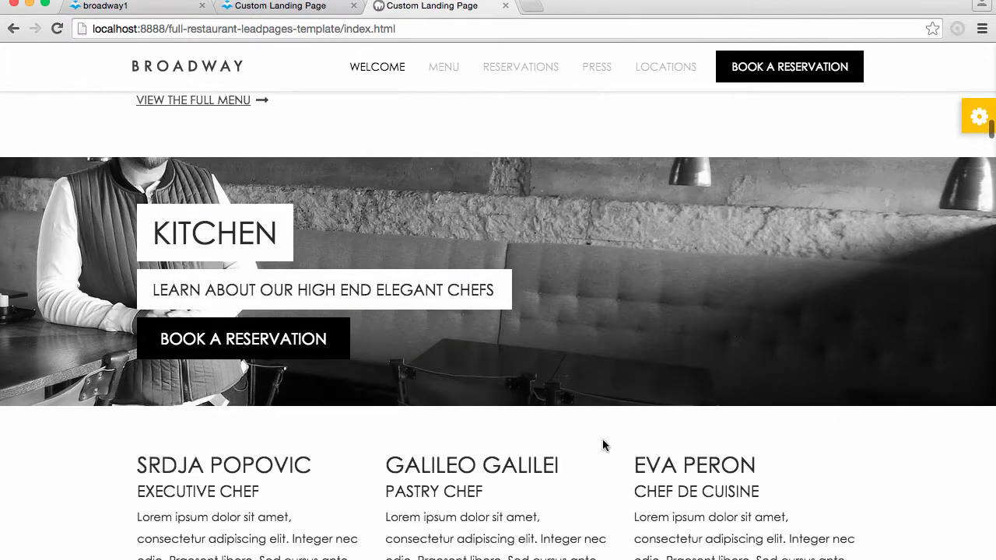
{"action": "scroll", "coordinate": [604, 444], "scroll_direction": "down", "scroll_amount": 10}
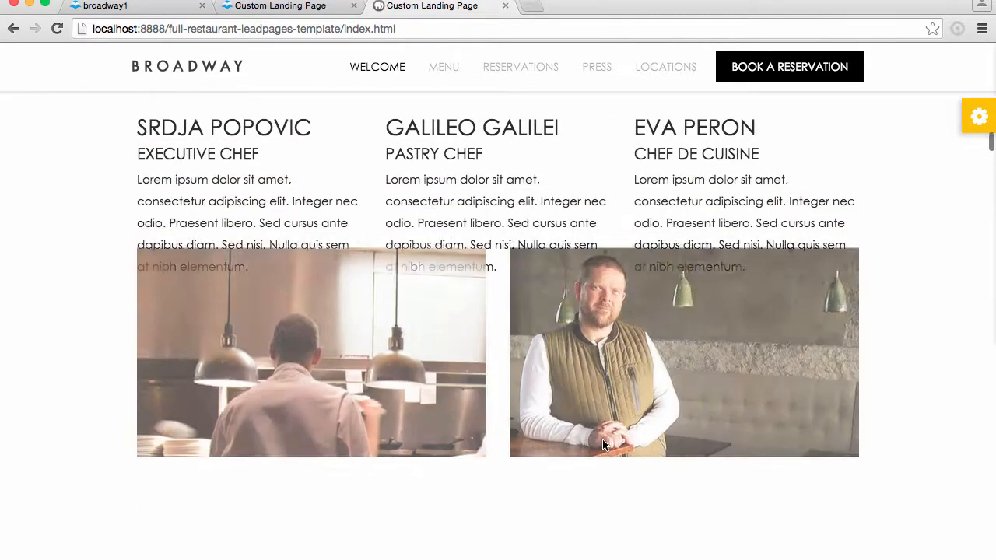
{"action": "scroll", "coordinate": [602, 443], "scroll_direction": "down", "scroll_amount": 4}
{"action": "scroll", "coordinate": [604, 442], "scroll_direction": "up", "scroll_amount": 14}
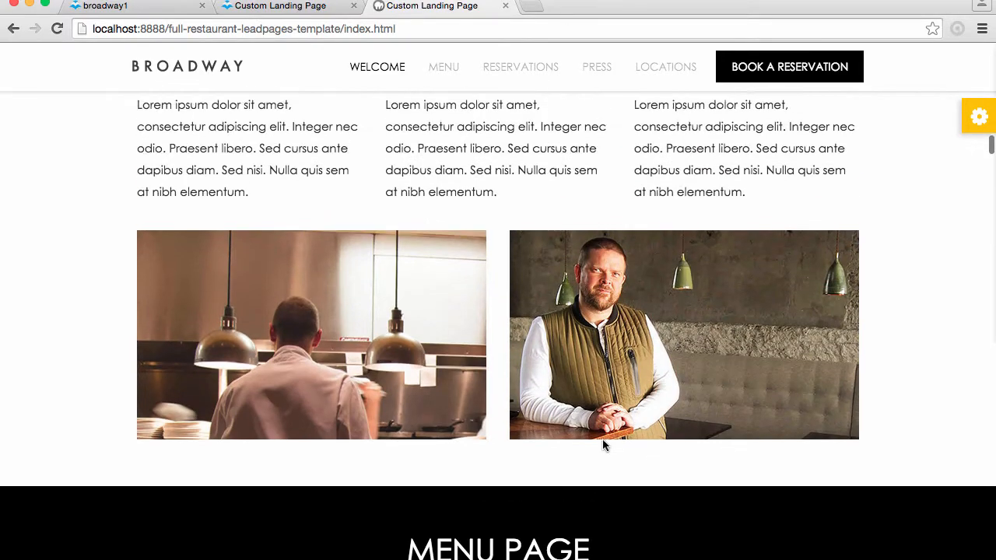
{"action": "scroll", "coordinate": [602, 443], "scroll_direction": "down", "scroll_amount": 20}
{"action": "scroll", "coordinate": [603, 444], "scroll_direction": "up", "scroll_amount": 20}
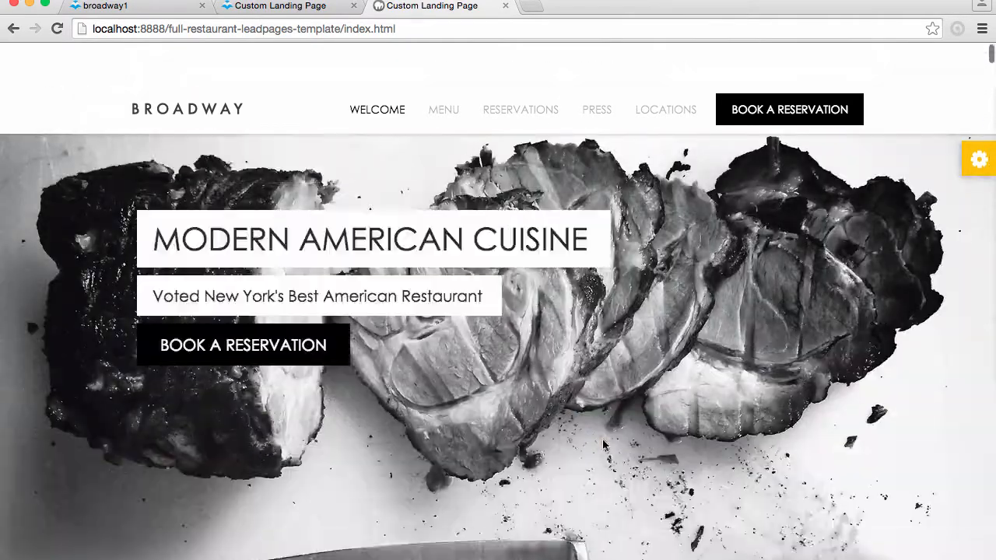
{"action": "scroll", "coordinate": [603, 444], "scroll_direction": "down", "scroll_amount": 20}
{"action": "scroll", "coordinate": [604, 445], "scroll_direction": "down", "scroll_amount": 15}
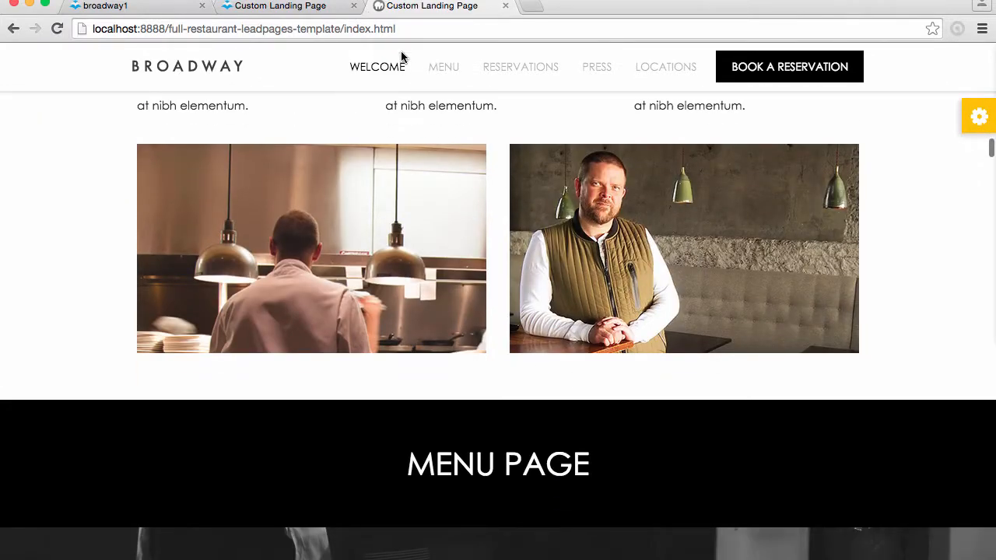
Examine the template's menu page, covering the appetizers, juicy burgers banner, entrées and sweet desserts sections
{"action": "scroll", "coordinate": [460, 304], "scroll_direction": "down", "scroll_amount": 4}
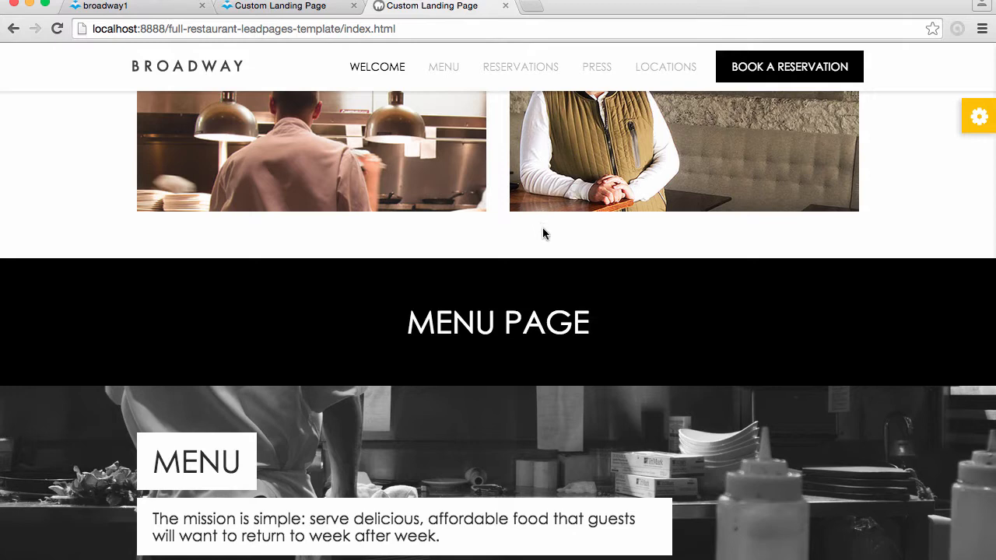
{"action": "scroll", "coordinate": [614, 336], "scroll_direction": "down", "scroll_amount": 5}
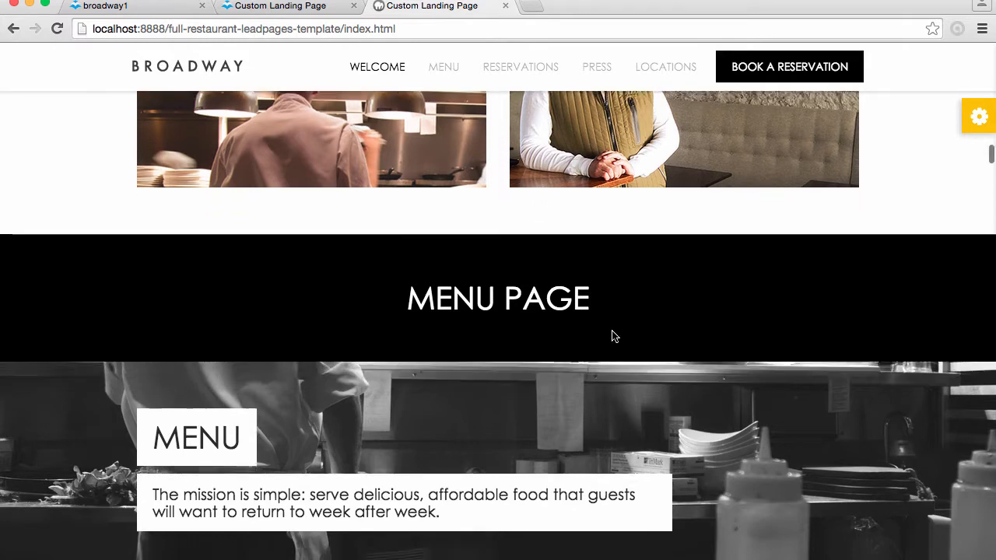
{"action": "scroll", "coordinate": [613, 337], "scroll_direction": "down", "scroll_amount": 4}
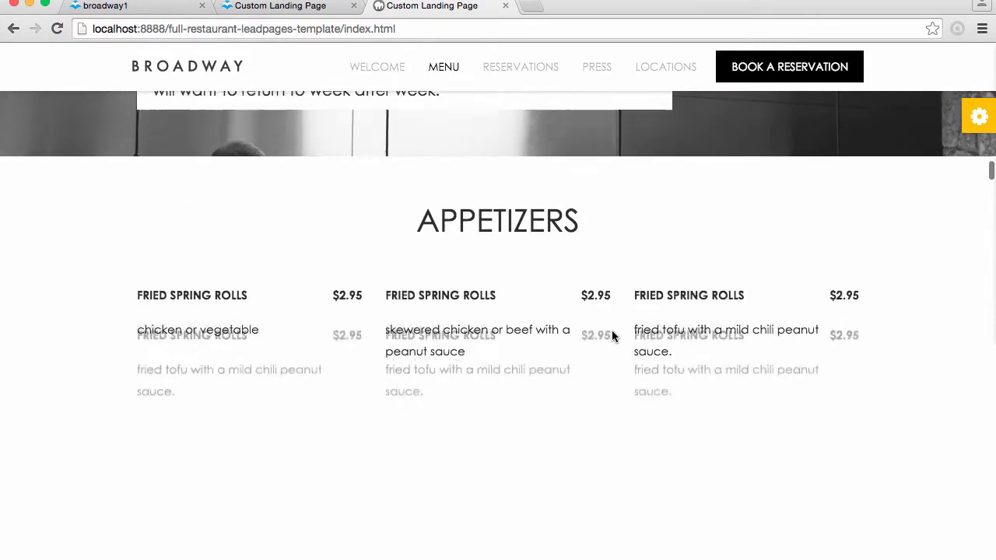
{"action": "scroll", "coordinate": [612, 336], "scroll_direction": "down", "scroll_amount": 4}
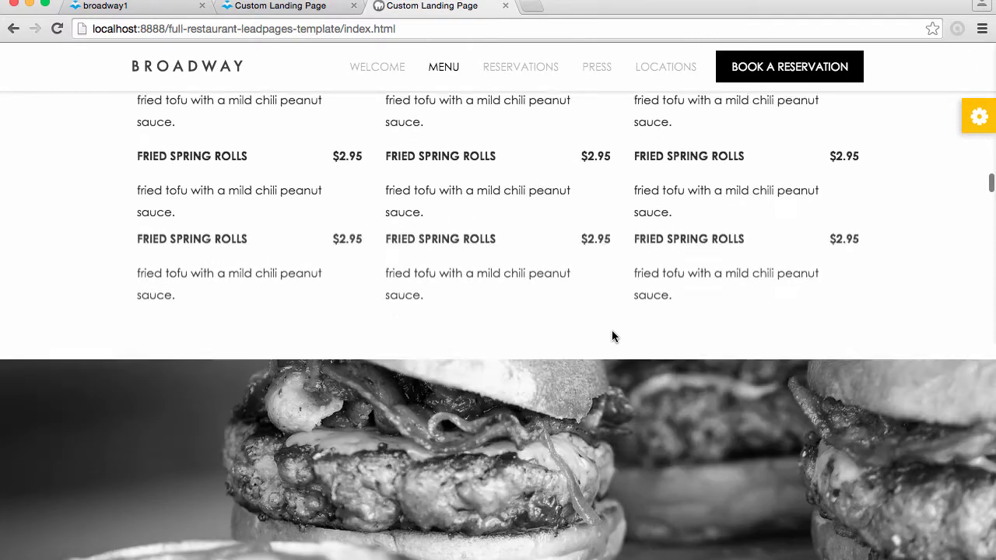
{"action": "scroll", "coordinate": [611, 336], "scroll_direction": "down", "scroll_amount": 3}
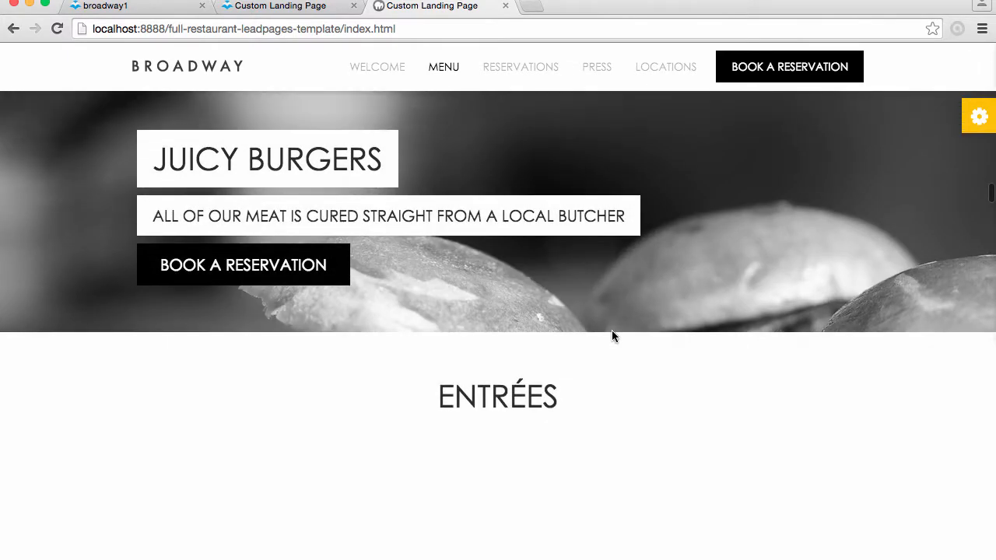
{"action": "scroll", "coordinate": [611, 336], "scroll_direction": "down", "scroll_amount": 4}
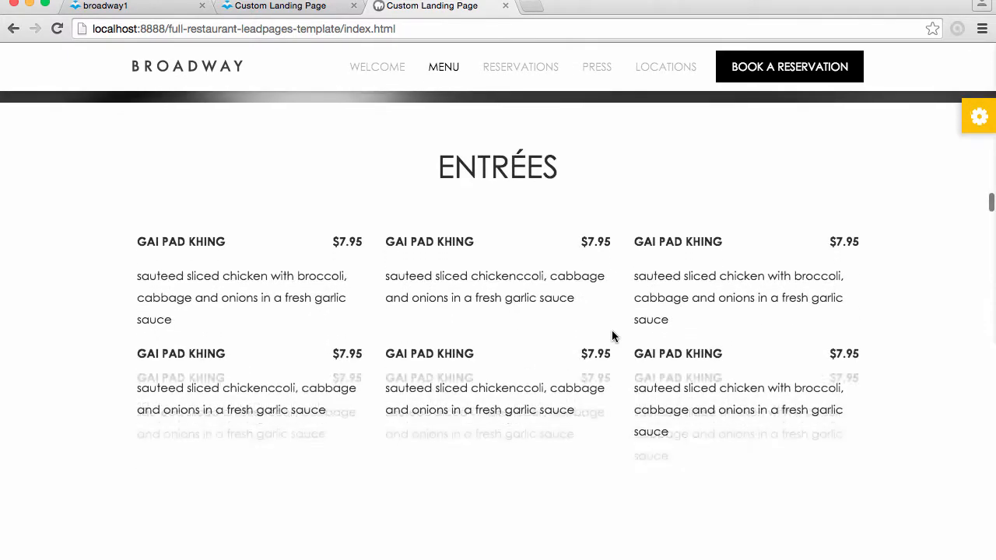
{"action": "scroll", "coordinate": [612, 330], "scroll_direction": "down", "scroll_amount": 1}
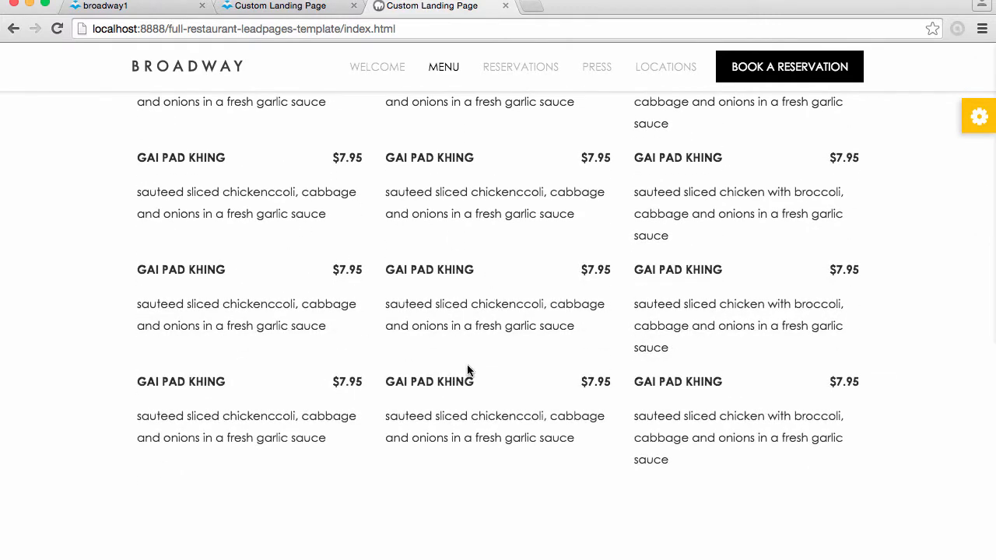
{"action": "scroll", "coordinate": [662, 449], "scroll_direction": "up", "scroll_amount": 5}
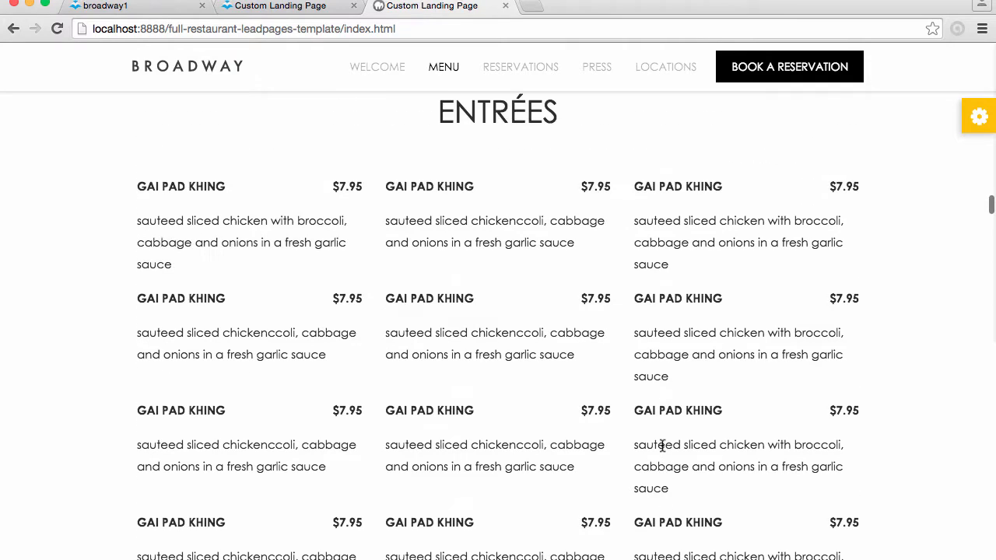
{"action": "scroll", "coordinate": [539, 401], "scroll_direction": "down", "scroll_amount": 5}
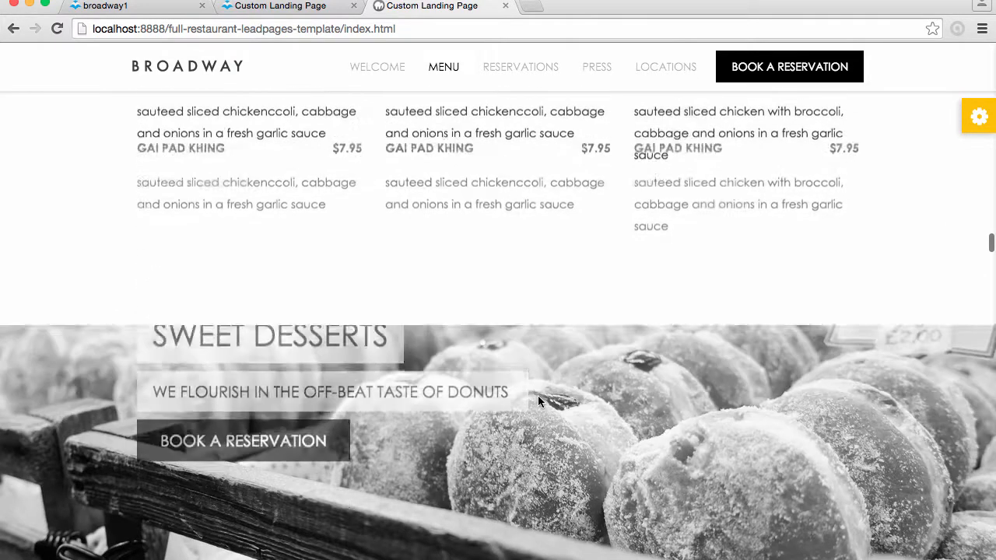
{"action": "scroll", "coordinate": [575, 438], "scroll_direction": "down", "scroll_amount": 10}
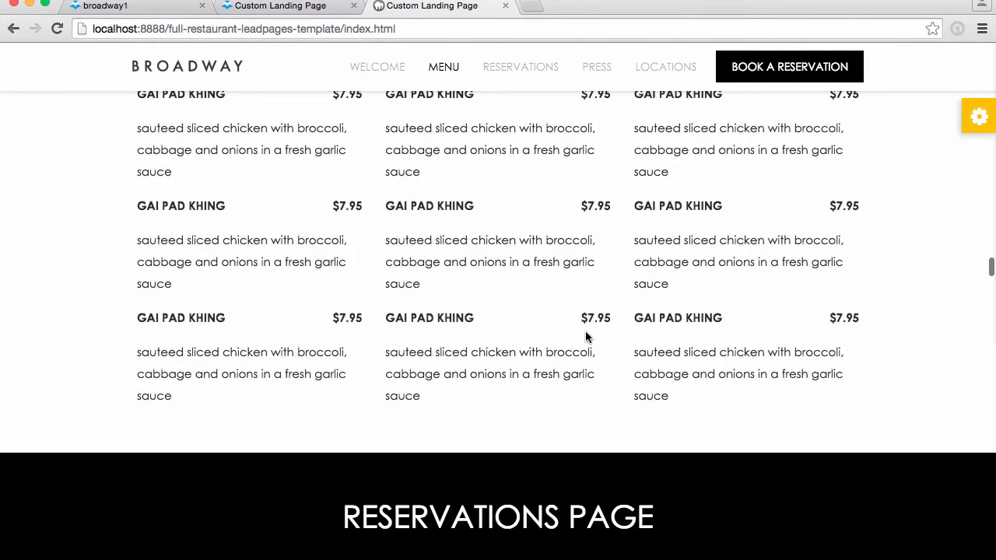
Examine the template's reservations page, including the OpenTable booking form, phone and special events details, and the room descriptions
{"action": "scroll", "coordinate": [586, 333], "scroll_direction": "down", "scroll_amount": 2}
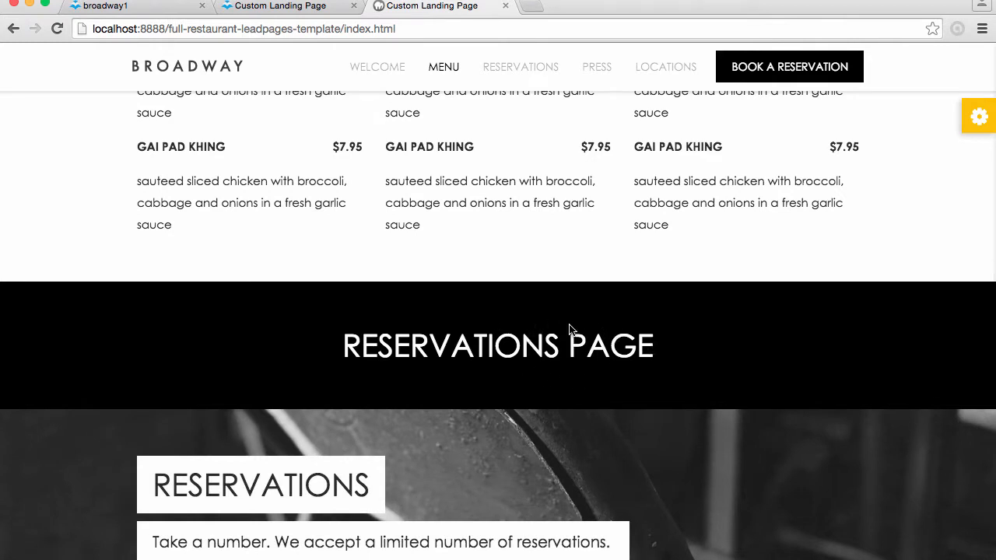
{"action": "scroll", "coordinate": [568, 328], "scroll_direction": "down", "scroll_amount": 1}
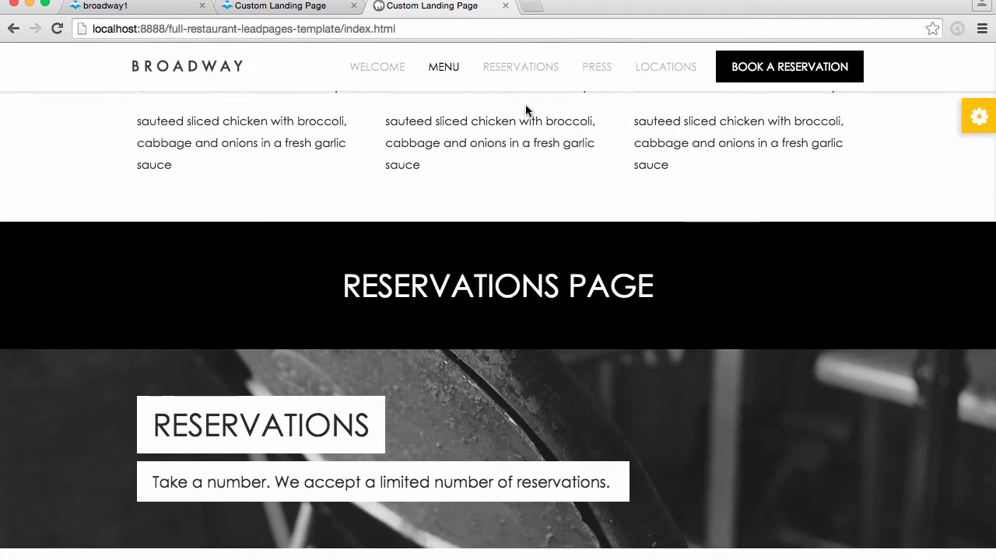
{"action": "scroll", "coordinate": [553, 285], "scroll_direction": "down", "scroll_amount": 2}
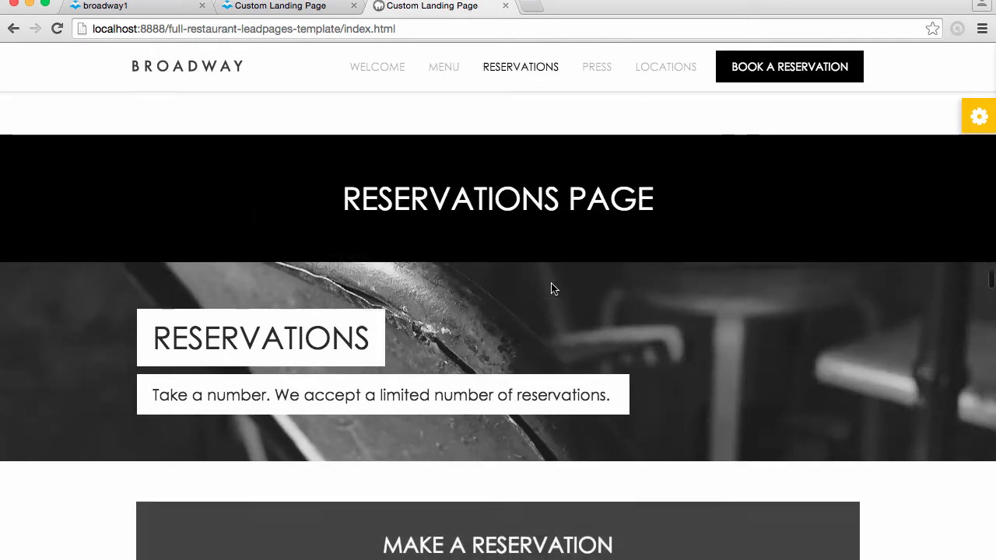
{"action": "scroll", "coordinate": [552, 289], "scroll_direction": "up", "scroll_amount": 1}
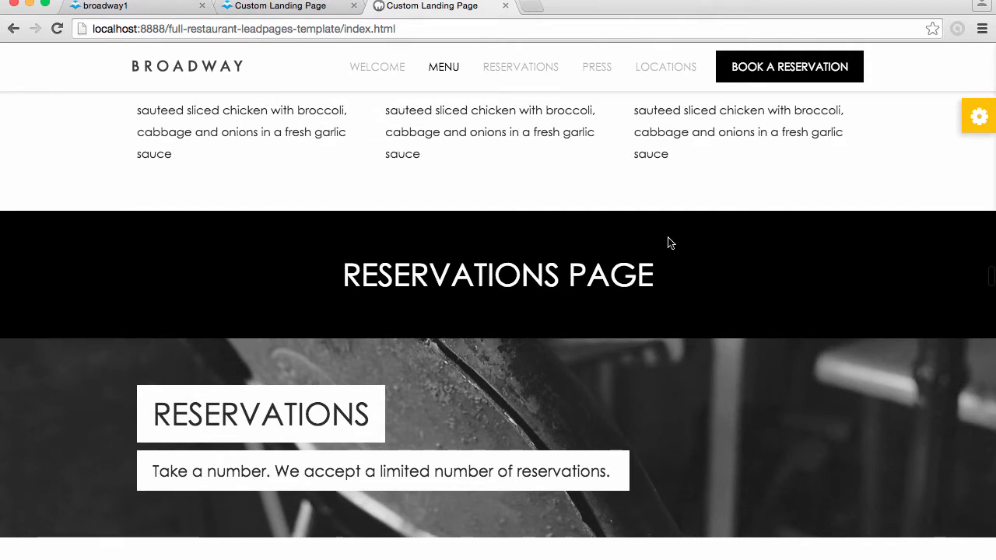
{"action": "scroll", "coordinate": [667, 242], "scroll_direction": "down", "scroll_amount": 4}
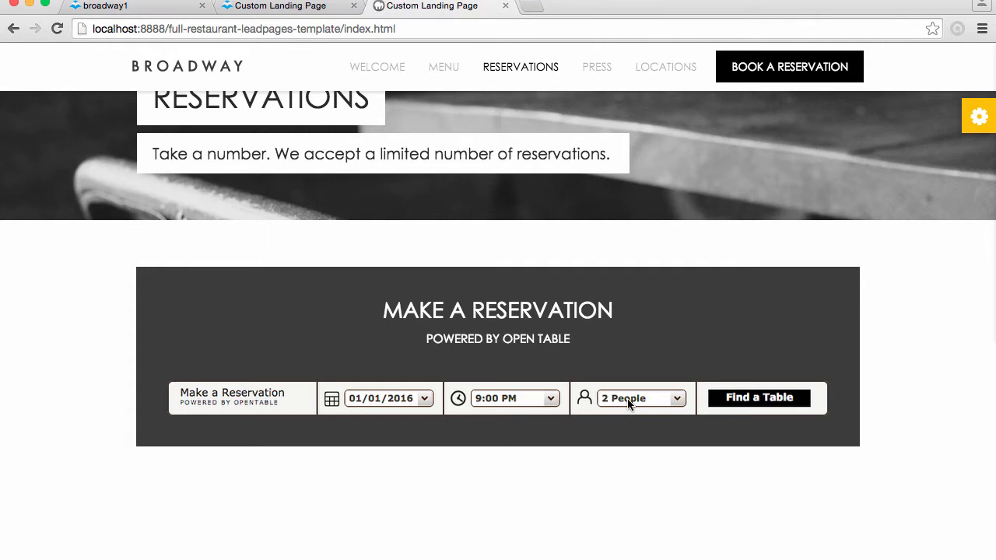
{"action": "scroll", "coordinate": [627, 402], "scroll_direction": "down", "scroll_amount": 5}
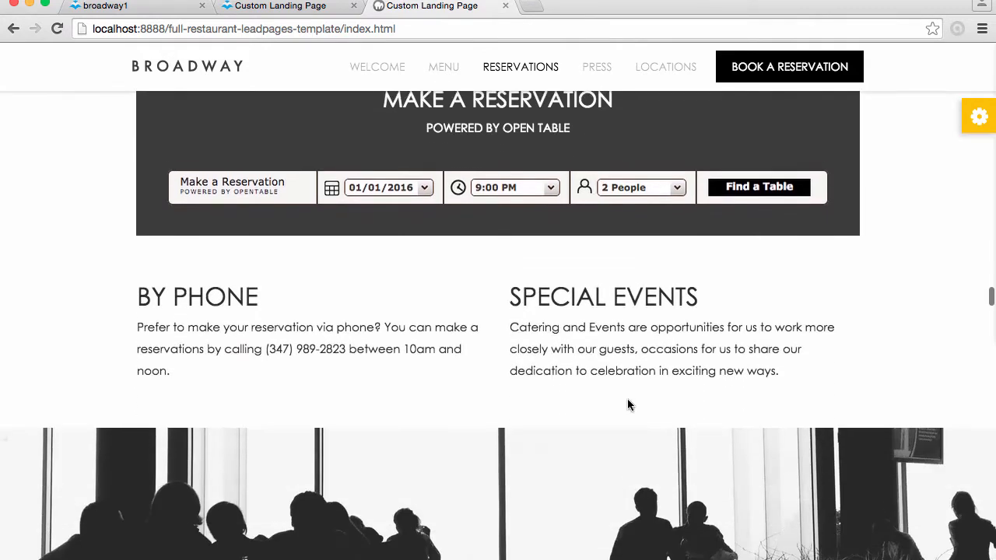
{"action": "scroll", "coordinate": [627, 398], "scroll_direction": "down", "scroll_amount": 1}
{"action": "scroll", "coordinate": [563, 467], "scroll_direction": "down", "scroll_amount": 7}
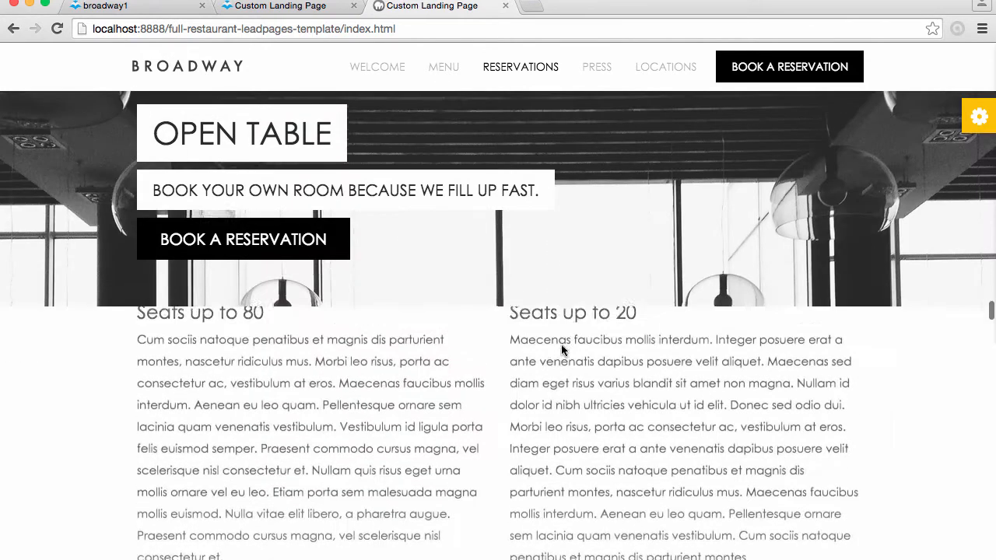
Examine the template's press page, from the featured chef article through the wine, location and peppercorn articles
{"action": "scroll", "coordinate": [561, 348], "scroll_direction": "down", "scroll_amount": 10}
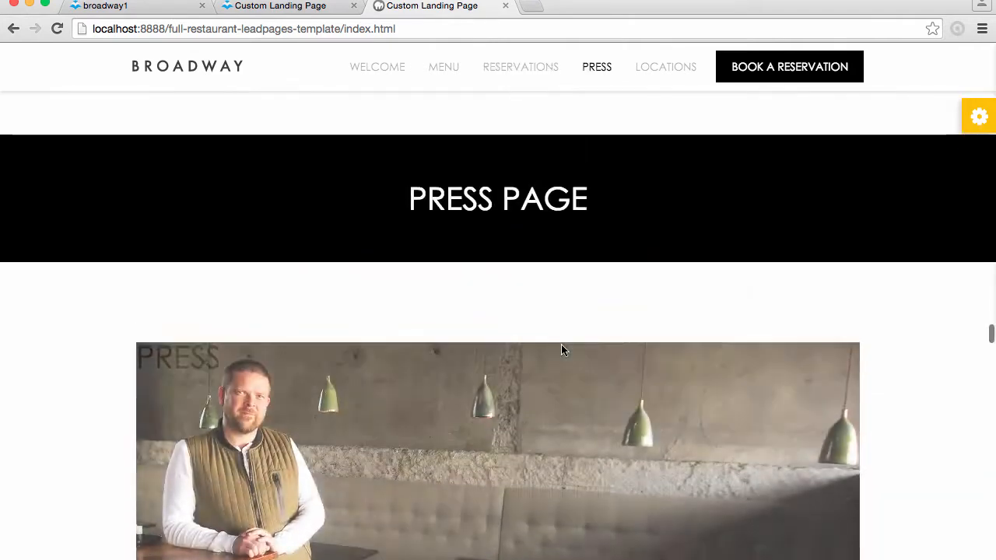
{"action": "scroll", "coordinate": [562, 350], "scroll_direction": "up", "scroll_amount": 3}
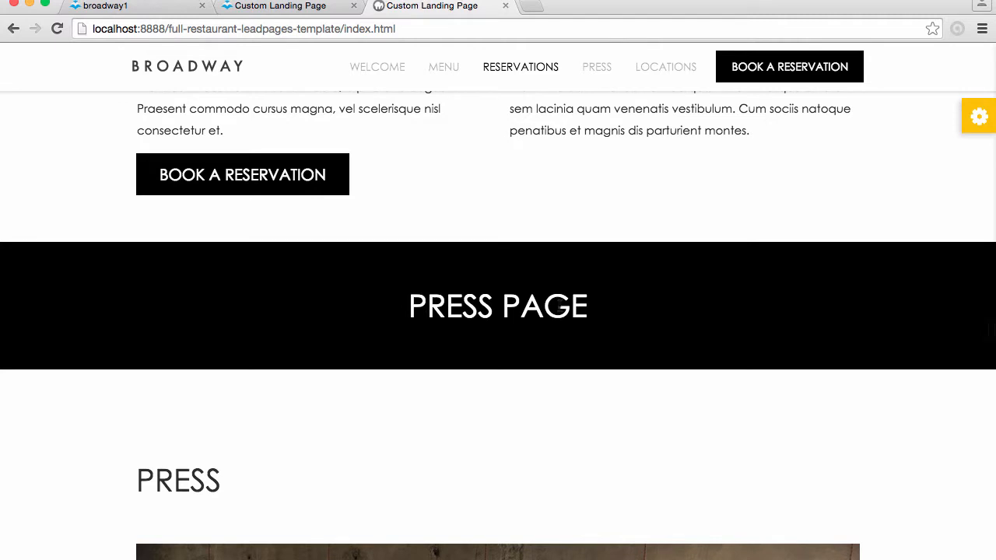
{"action": "scroll", "coordinate": [586, 338], "scroll_direction": "down", "scroll_amount": 5}
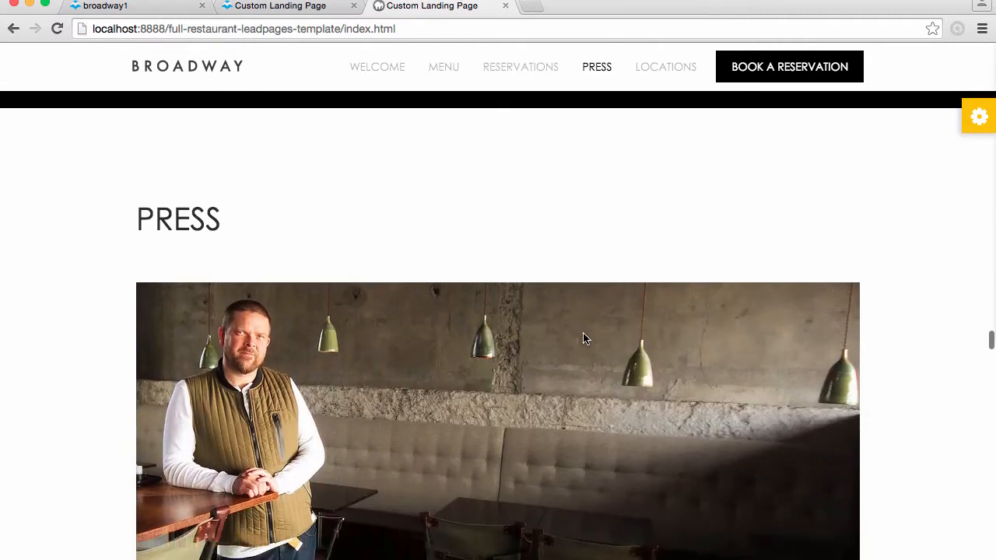
{"action": "scroll", "coordinate": [586, 338], "scroll_direction": "down", "scroll_amount": 4}
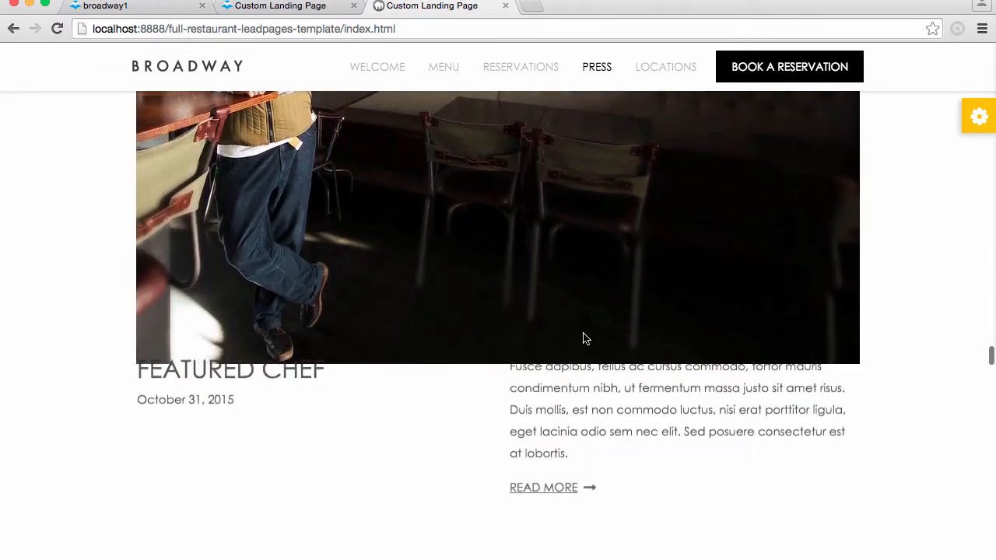
{"action": "scroll", "coordinate": [561, 436], "scroll_direction": "down", "scroll_amount": 6}
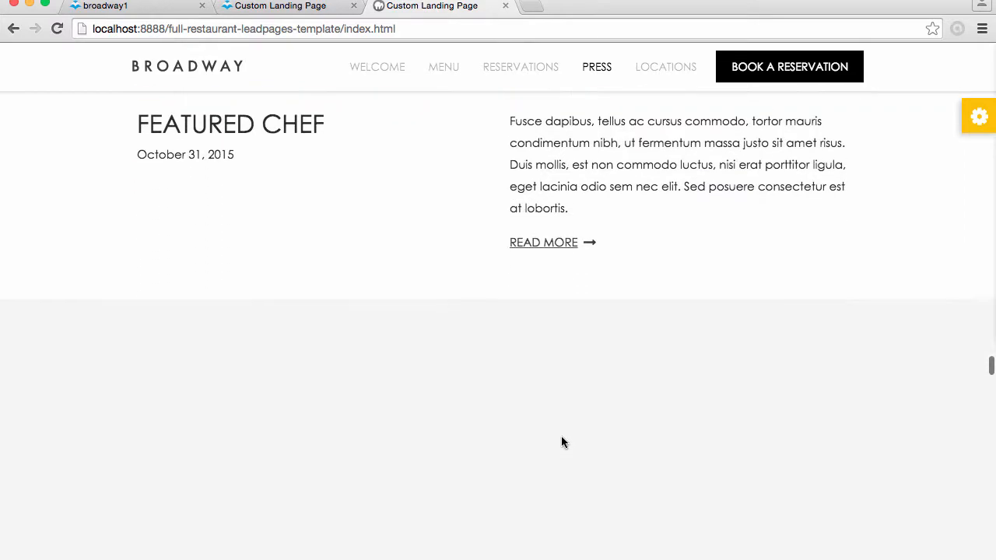
{"action": "scroll", "coordinate": [562, 437], "scroll_direction": "down", "scroll_amount": 8}
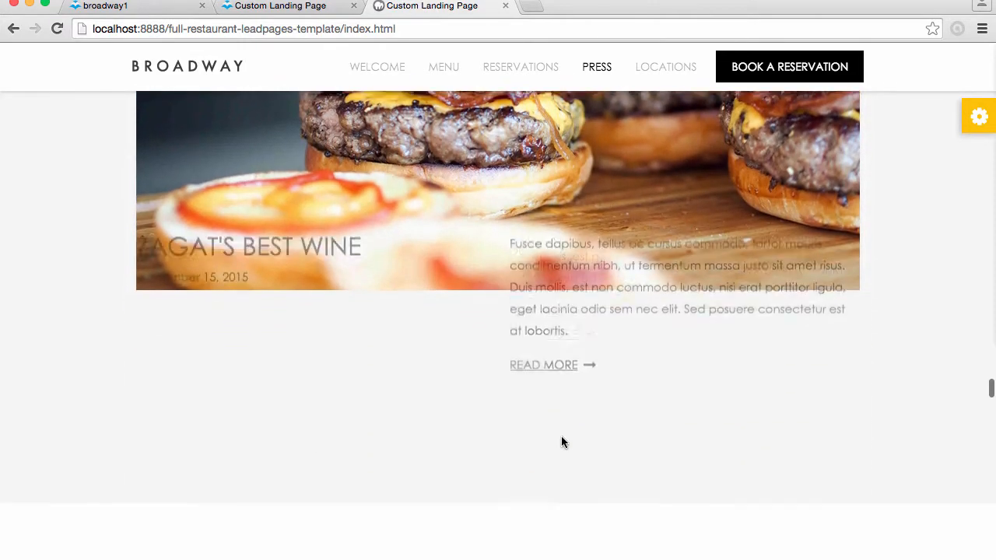
{"action": "scroll", "coordinate": [563, 441], "scroll_direction": "down", "scroll_amount": 8}
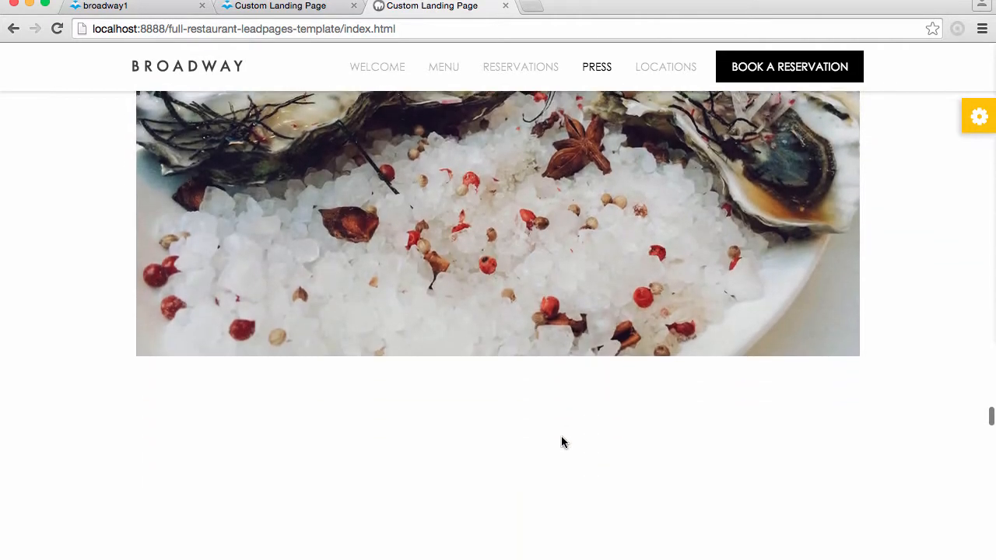
{"action": "scroll", "coordinate": [563, 442], "scroll_direction": "down", "scroll_amount": 3}
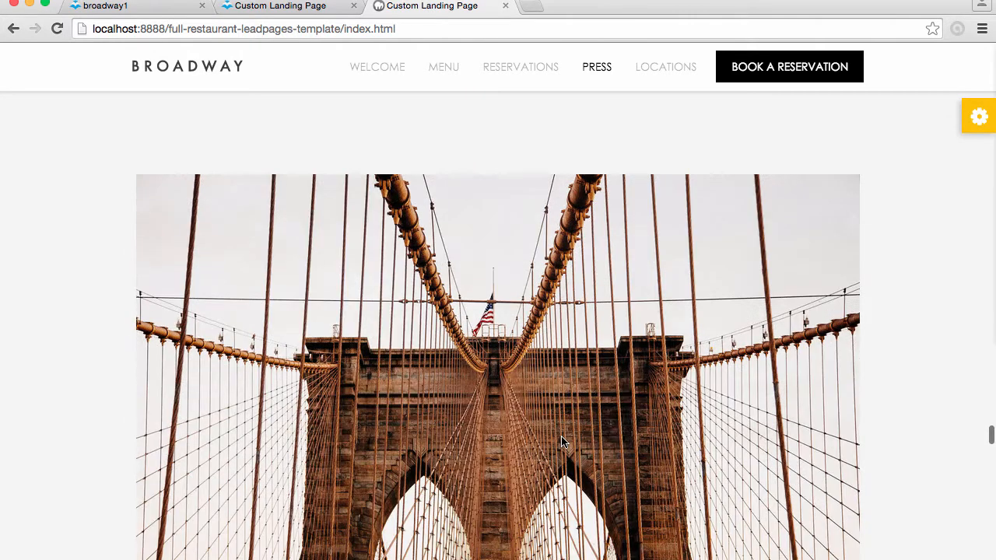
{"action": "scroll", "coordinate": [562, 442], "scroll_direction": "down", "scroll_amount": 5}
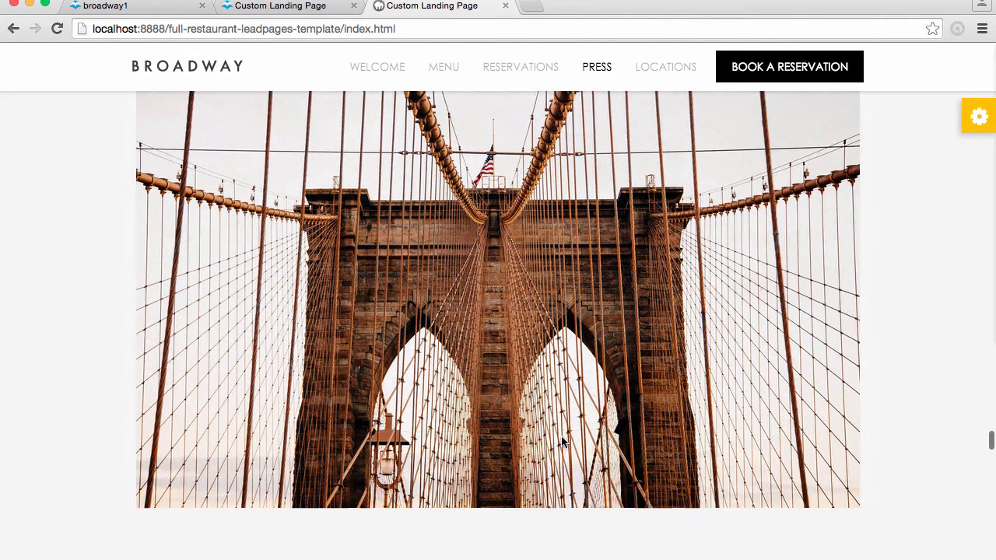
{"action": "scroll", "coordinate": [562, 442], "scroll_direction": "down", "scroll_amount": 3}
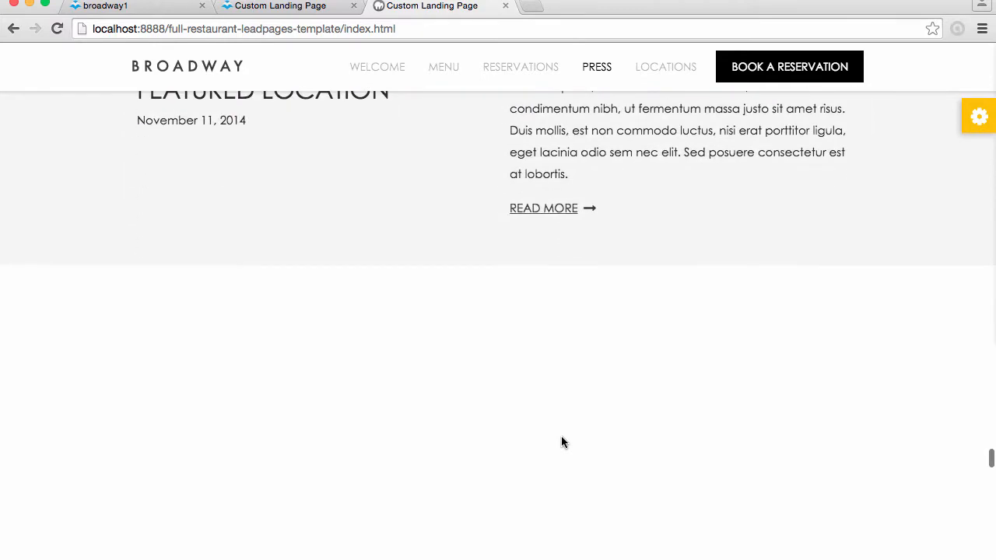
{"action": "scroll", "coordinate": [563, 442], "scroll_direction": "down", "scroll_amount": 5}
{"action": "scroll", "coordinate": [563, 442], "scroll_direction": "down", "scroll_amount": 8}
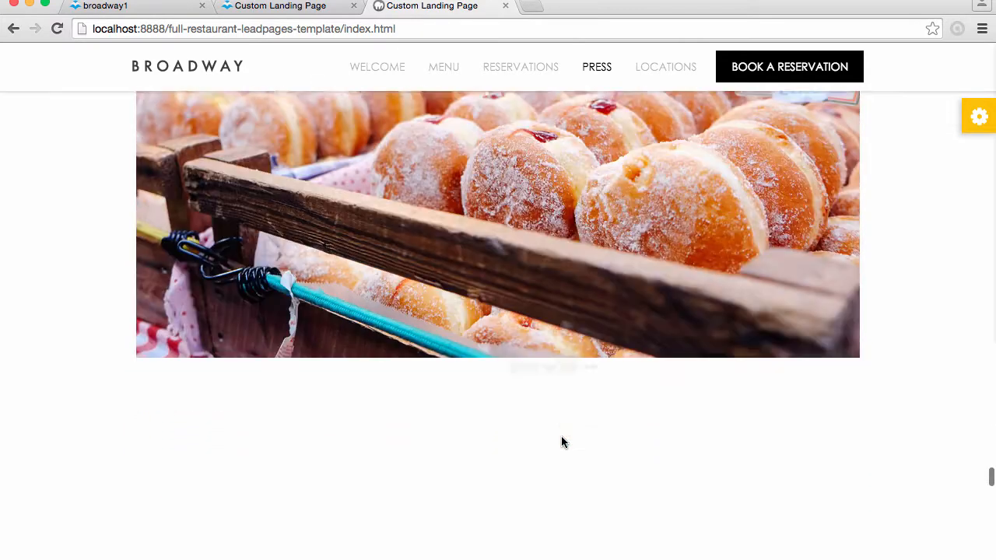
{"action": "scroll", "coordinate": [564, 441], "scroll_direction": "down", "scroll_amount": 6}
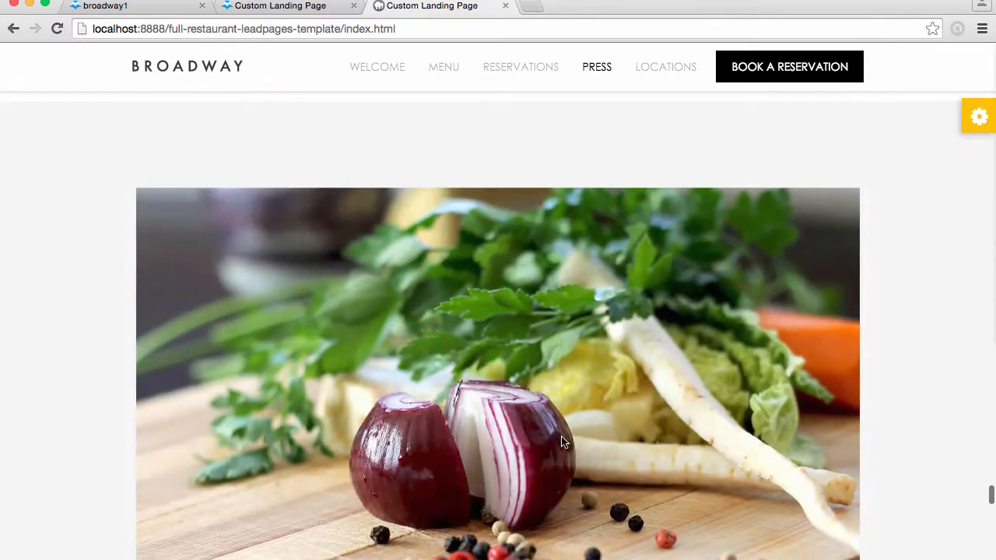
{"action": "scroll", "coordinate": [563, 442], "scroll_direction": "down", "scroll_amount": 3}
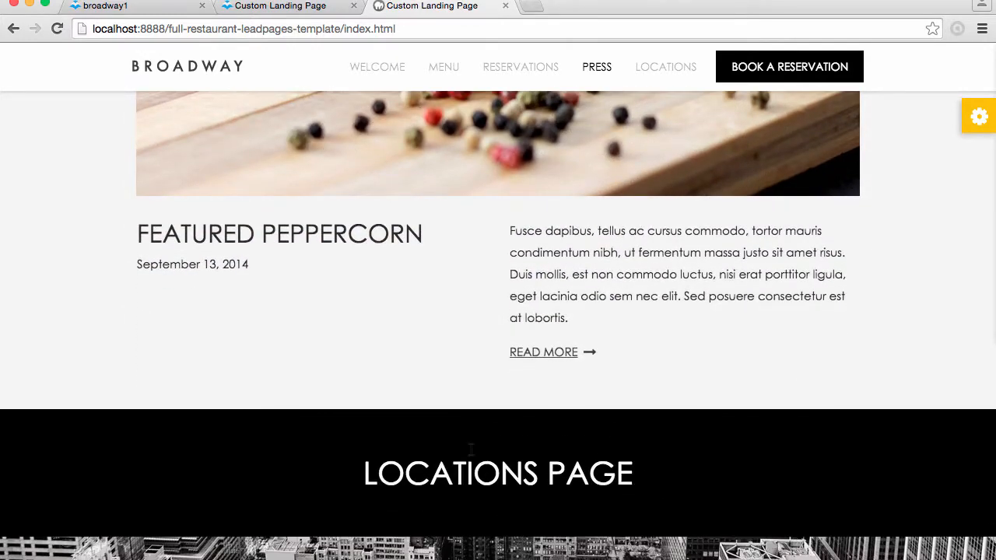
View the locations page's contact banner and maps, and pan the SoHo map to test its interactivity
{"action": "scroll", "coordinate": [657, 295], "scroll_direction": "down", "scroll_amount": 10}
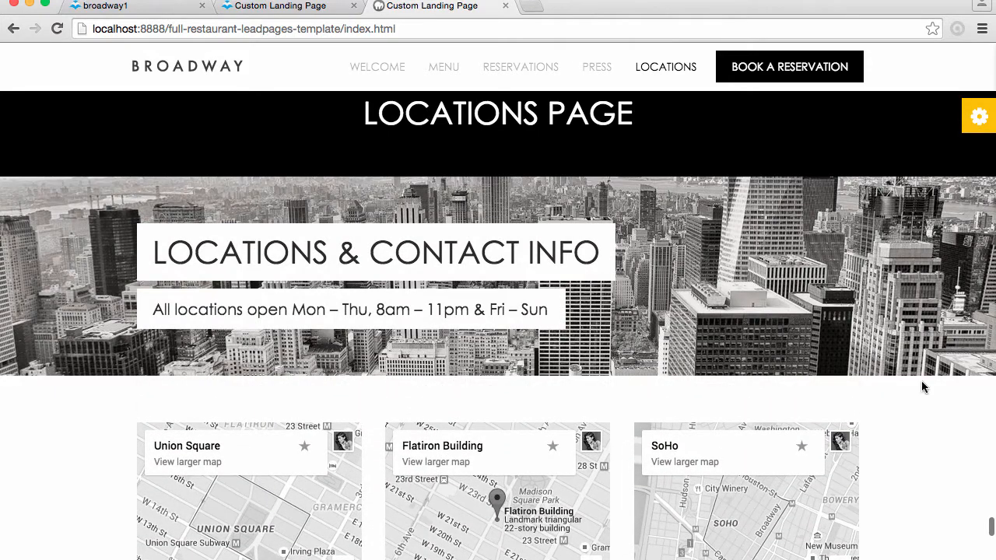
{"action": "scroll", "coordinate": [933, 405], "scroll_direction": "down", "scroll_amount": 4}
{"action": "left_click_drag", "start_coordinate": [729, 350], "coordinate": [743, 449]}
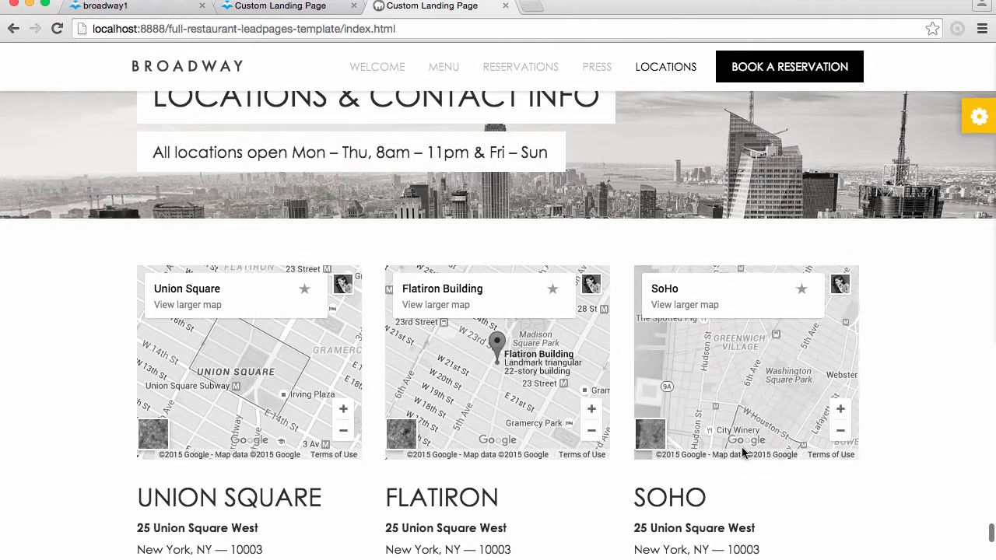
{"action": "left_click_drag", "start_coordinate": [734, 410], "coordinate": [716, 260]}
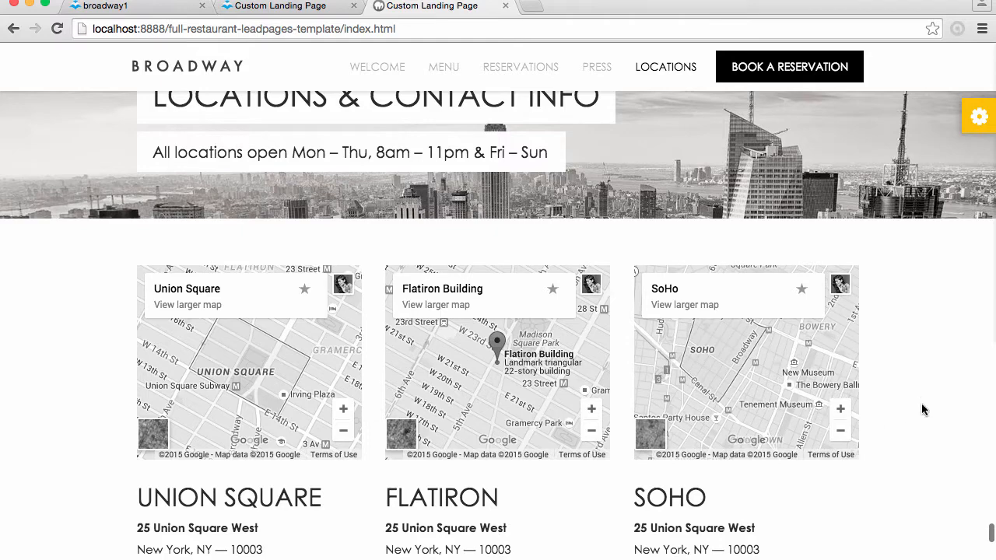
Review the remaining location maps and addresses, the inquiry contact blocks, and the footer with social links, locations and hours
{"action": "scroll", "coordinate": [921, 402], "scroll_direction": "up", "scroll_amount": 4}
{"action": "scroll", "coordinate": [921, 402], "scroll_direction": "down", "scroll_amount": 7}
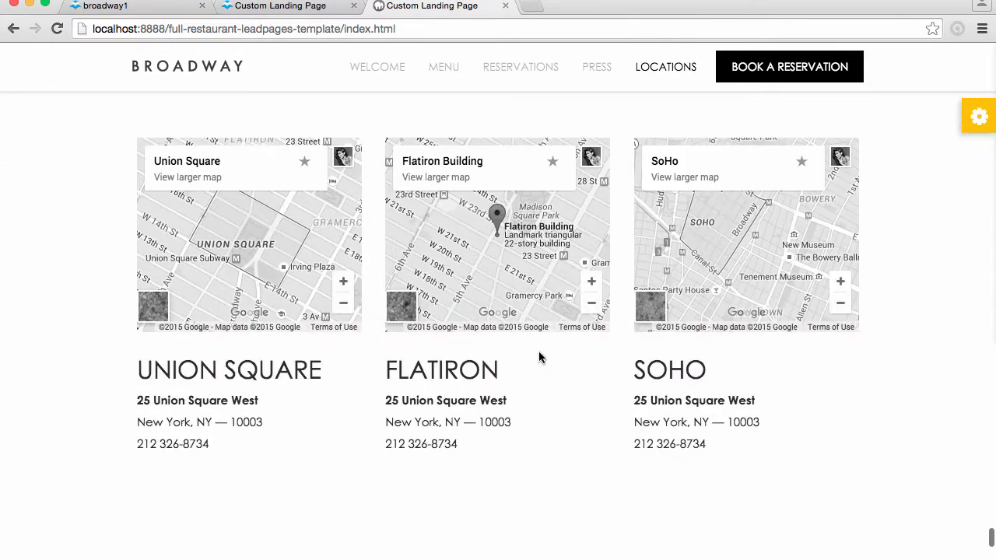
{"action": "scroll", "coordinate": [751, 402], "scroll_direction": "down", "scroll_amount": 4}
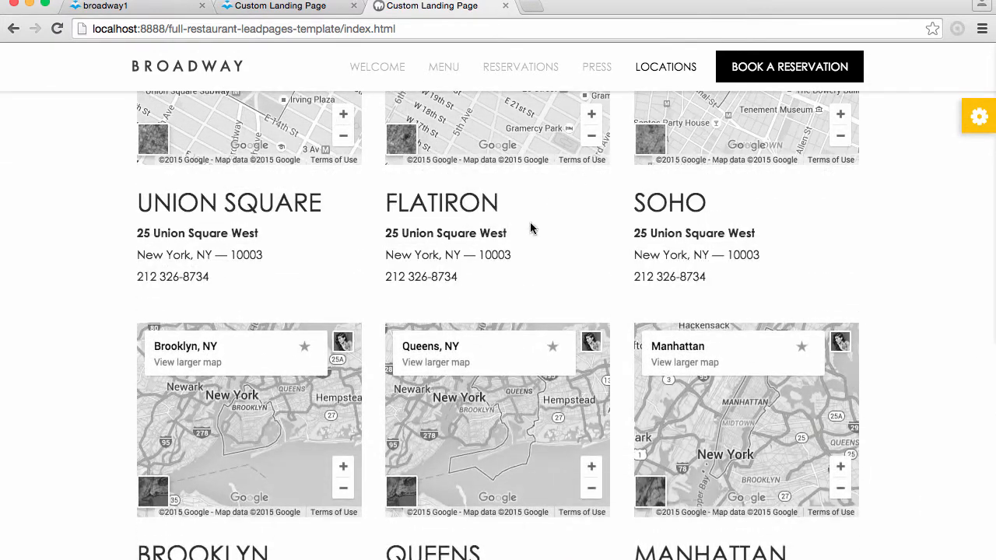
{"action": "scroll", "coordinate": [935, 436], "scroll_direction": "down", "scroll_amount": 7}
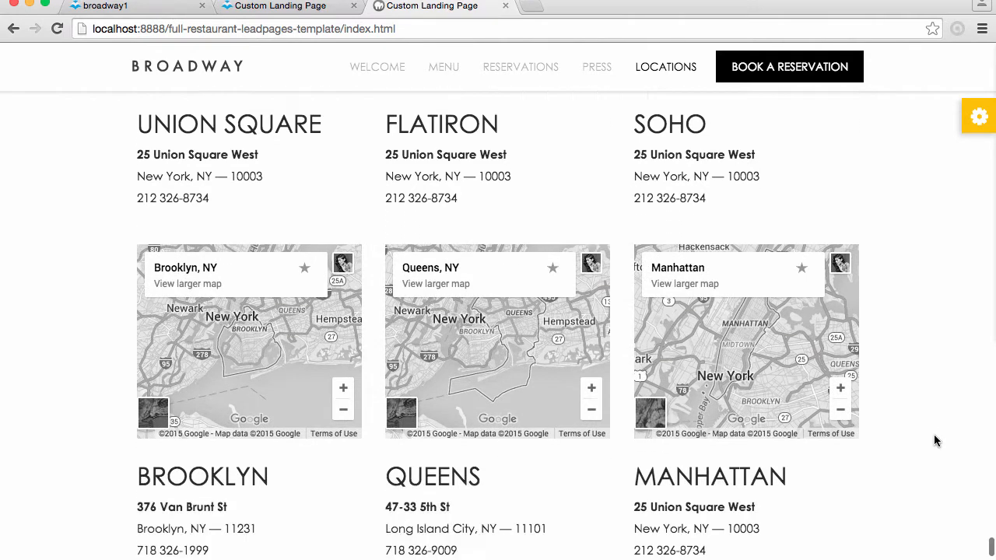
{"action": "scroll", "coordinate": [933, 434], "scroll_direction": "down", "scroll_amount": 3}
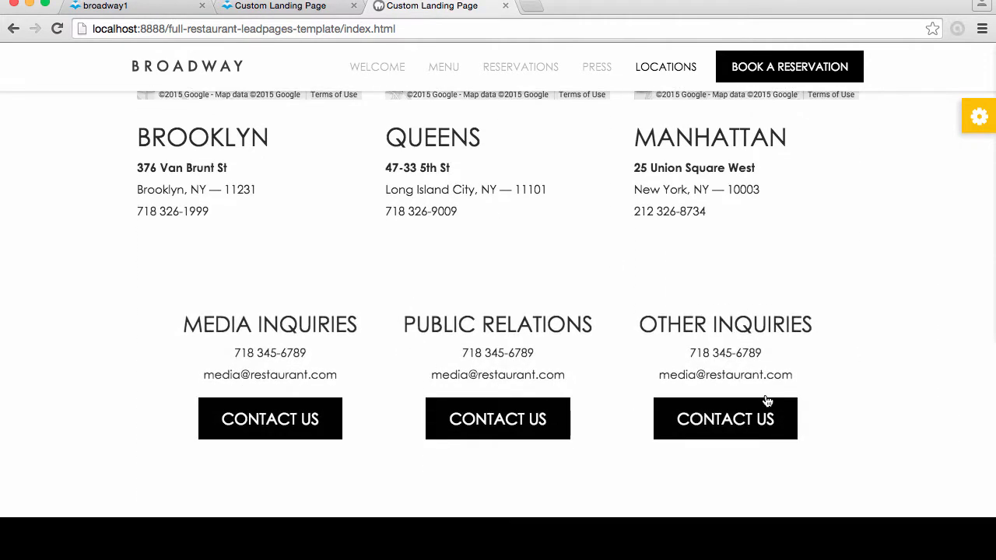
{"action": "scroll", "coordinate": [715, 454], "scroll_direction": "down", "scroll_amount": 5}
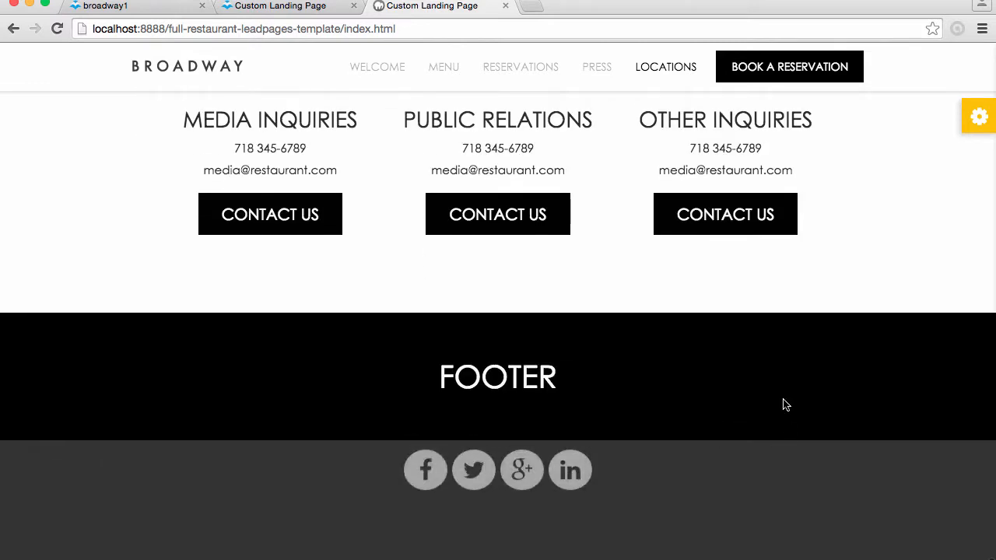
{"action": "scroll", "coordinate": [595, 431], "scroll_direction": "down", "scroll_amount": 6}
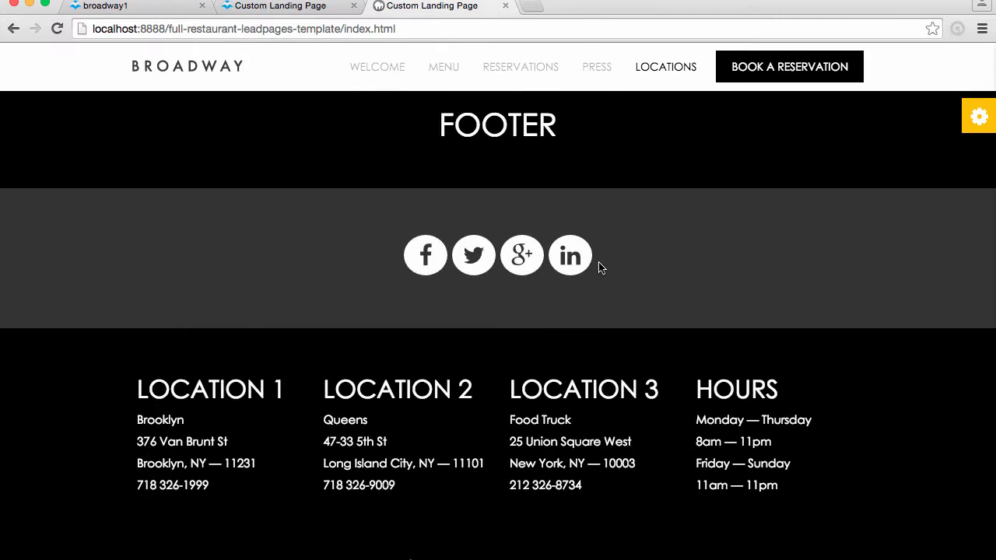
Return to the start of the template and test the navigation links for Menu, Reservations, Press, Locations and Welcome
{"action": "scroll", "coordinate": [735, 299], "scroll_direction": "up", "scroll_amount": 10}
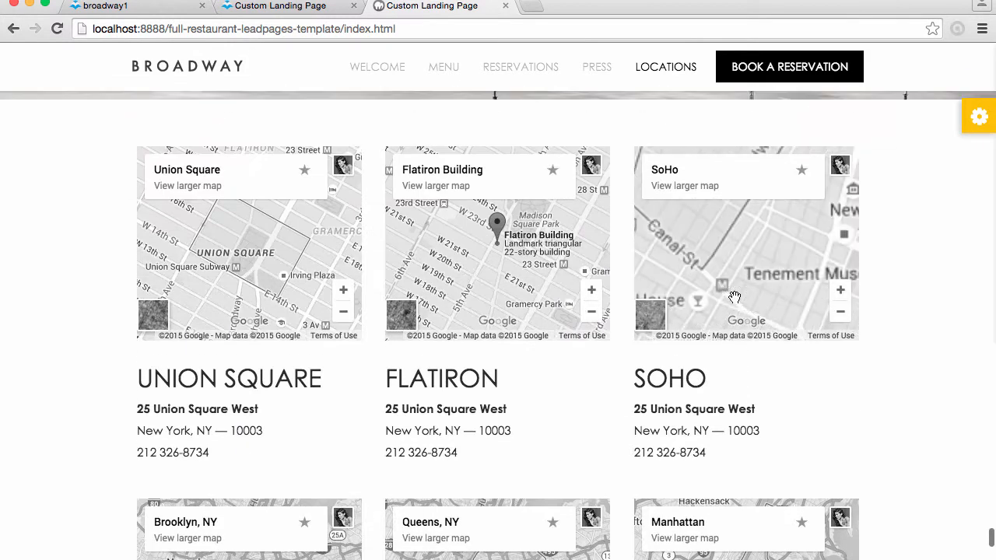
{"action": "scroll", "coordinate": [907, 272], "scroll_direction": "up", "scroll_amount": 20}
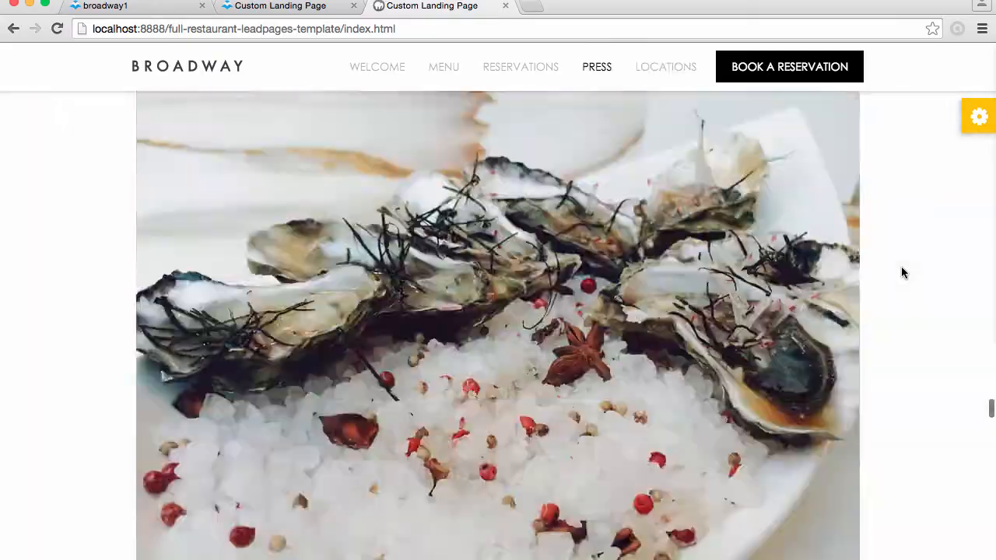
{"action": "scroll", "coordinate": [902, 272], "scroll_direction": "up", "scroll_amount": 20}
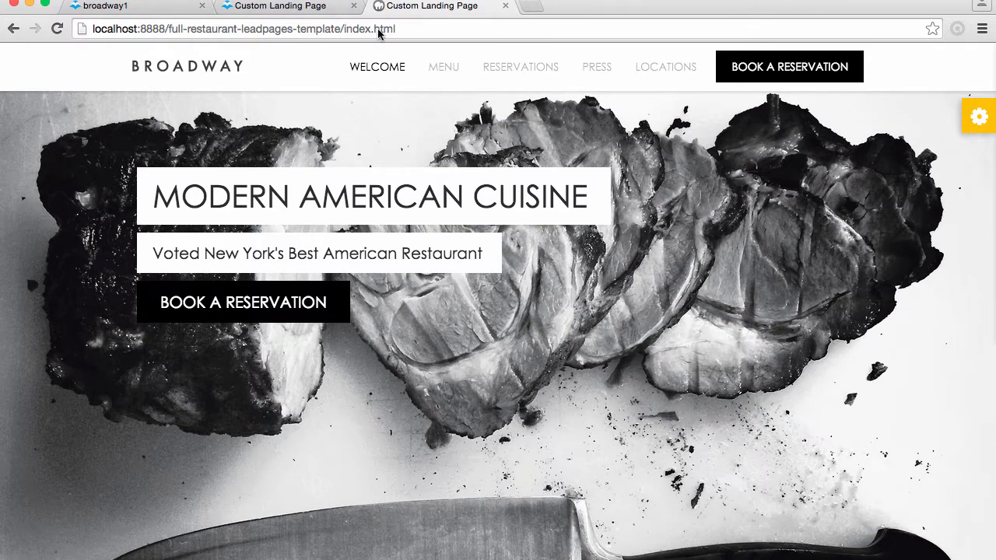
{"action": "left_click", "coordinate": [445, 70]}
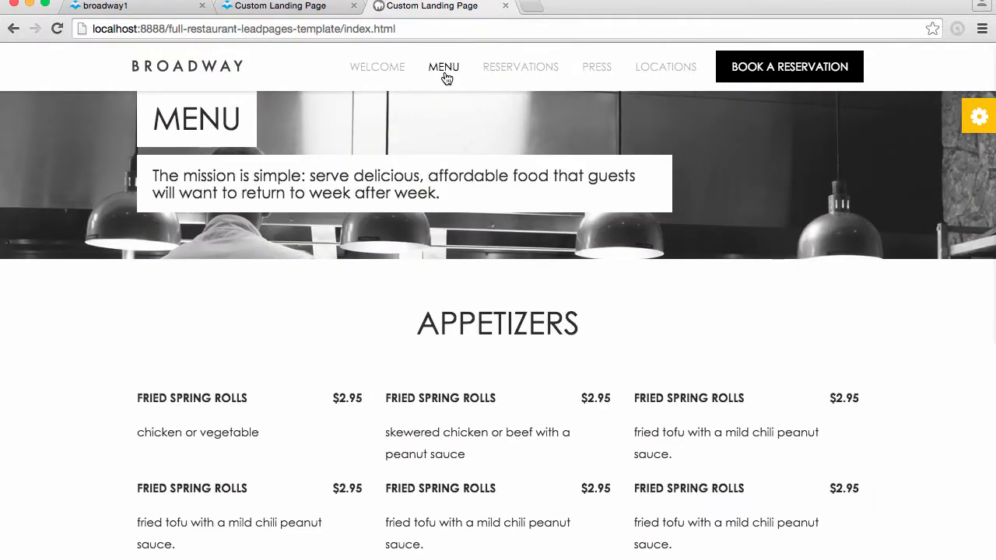
{"action": "scroll", "coordinate": [494, 207], "scroll_direction": "up", "scroll_amount": 3}
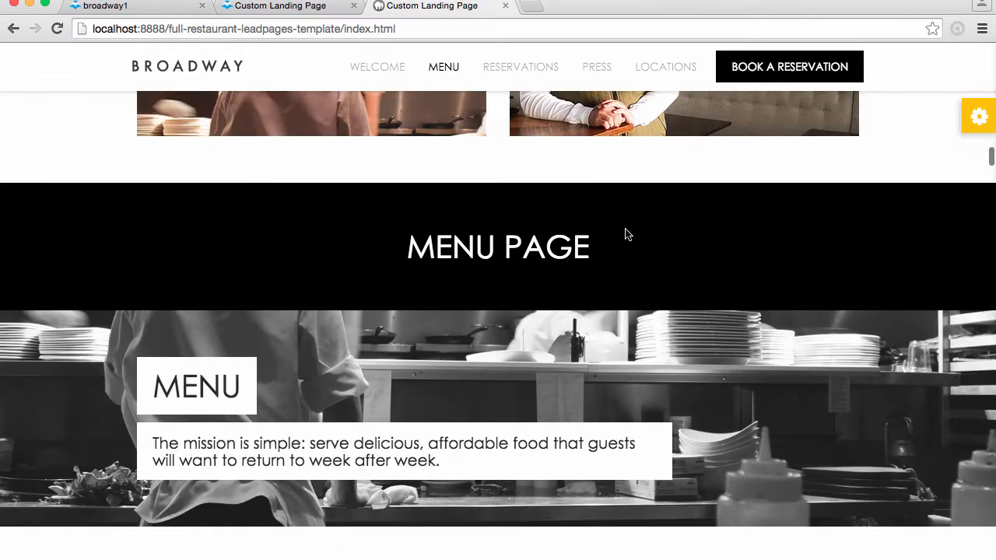
{"action": "left_click", "coordinate": [526, 70]}
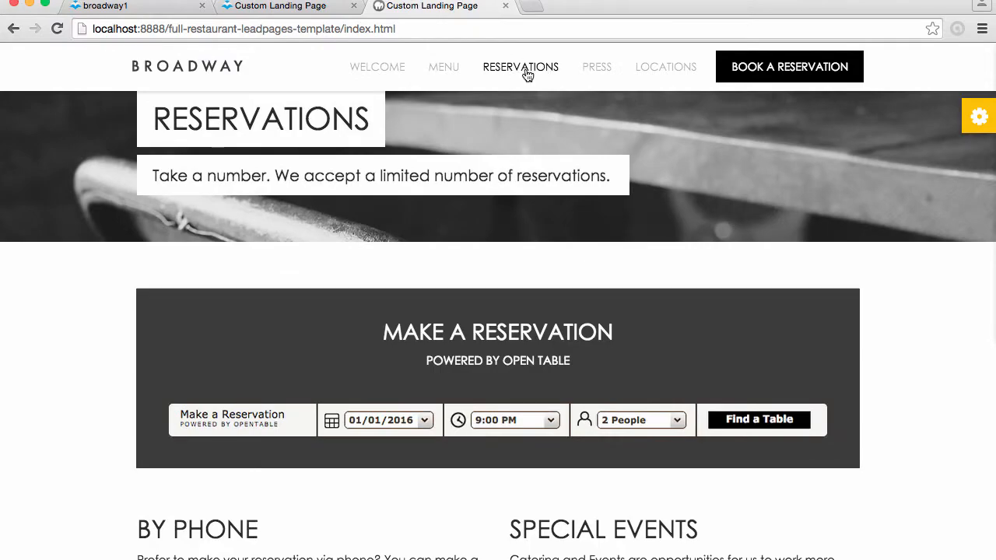
{"action": "left_click", "coordinate": [601, 75]}
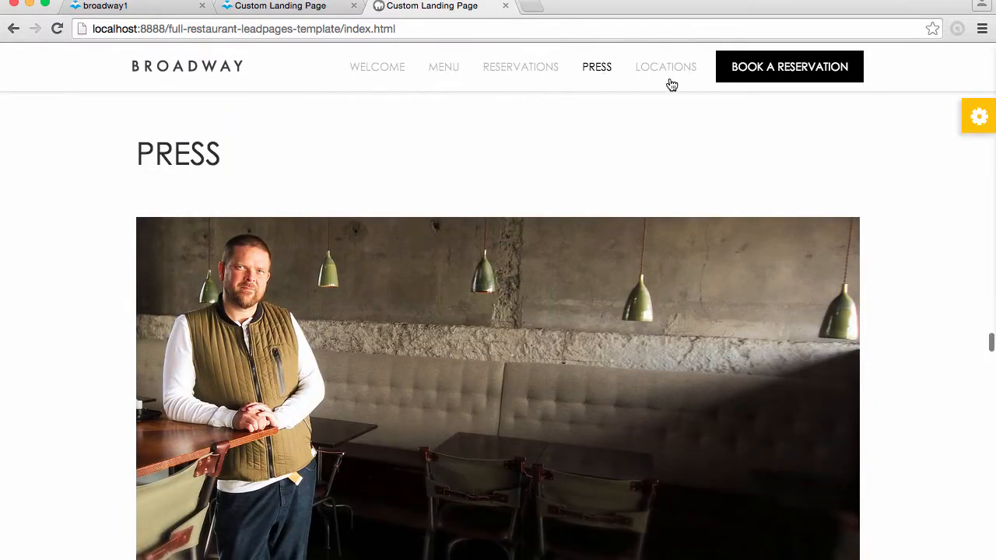
{"action": "left_click", "coordinate": [670, 80]}
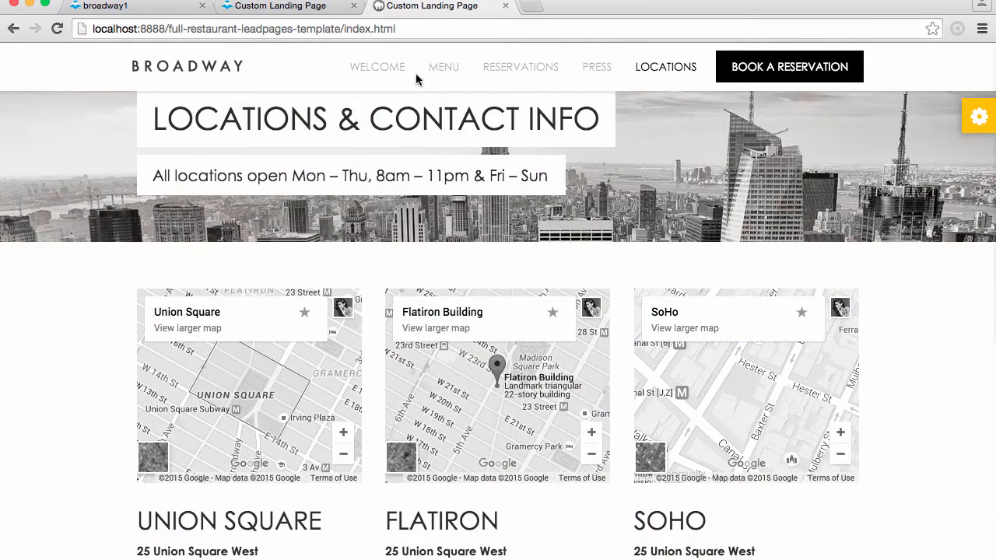
{"action": "left_click", "coordinate": [384, 69]}
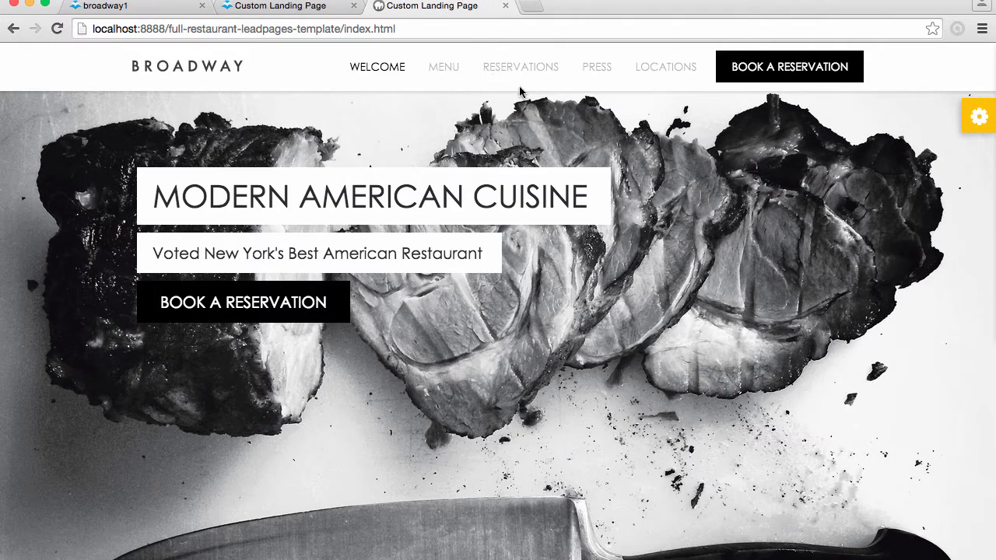
Open the template's control panel, check the drag-and-drop options, and display the background settings for Section 1
{"action": "left_click", "coordinate": [979, 117]}
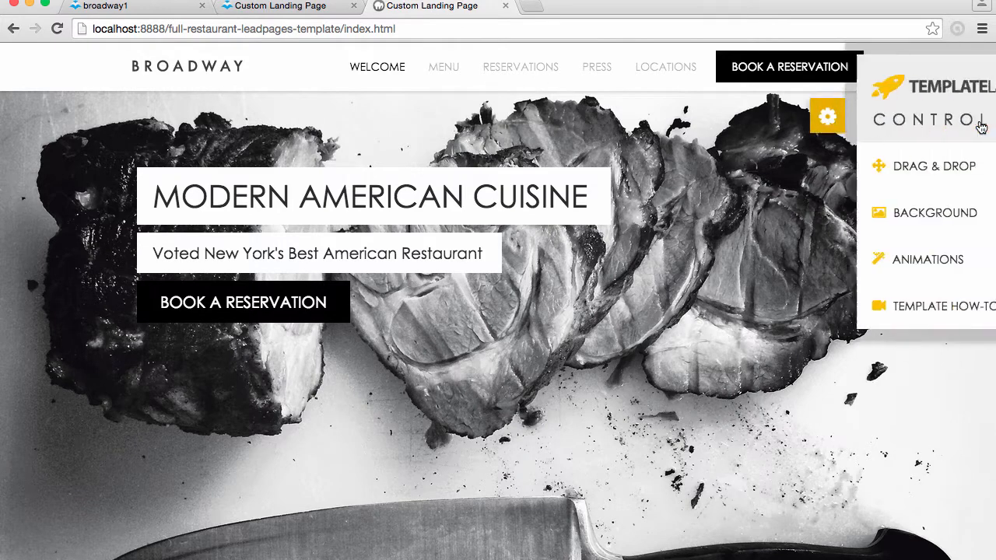
{"action": "left_click", "coordinate": [873, 162]}
{"action": "left_click", "coordinate": [856, 171]}
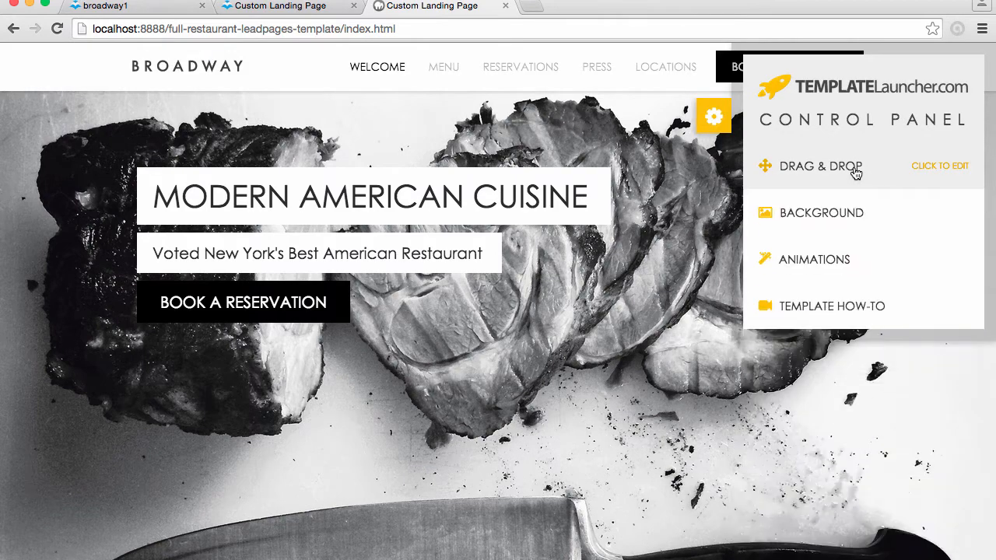
{"action": "left_click", "coordinate": [853, 216]}
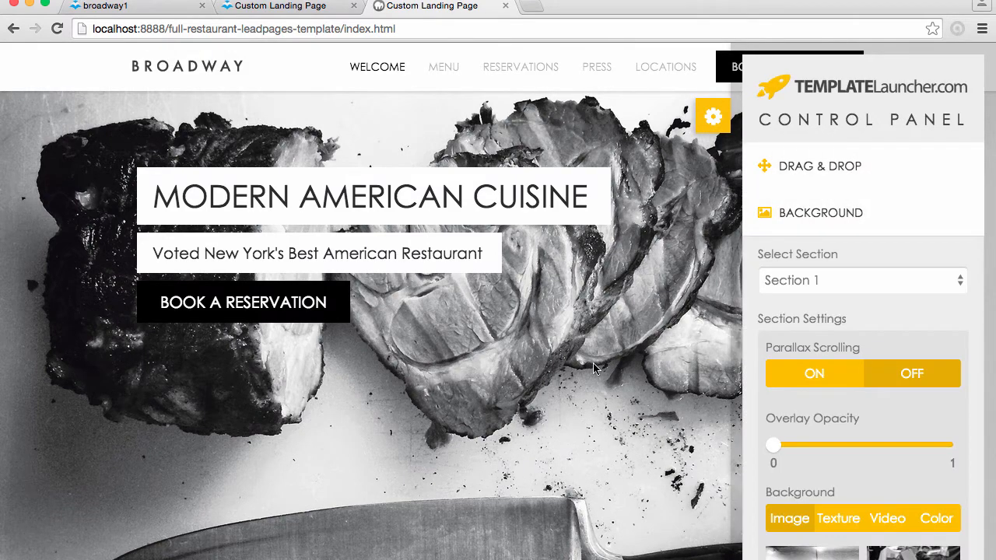
Browse the background image choices offered for Section 1 in the control panel
{"action": "scroll", "coordinate": [593, 369], "scroll_direction": "down", "scroll_amount": 3}
{"action": "scroll", "coordinate": [592, 368], "scroll_direction": "down", "scroll_amount": 5}
{"action": "scroll", "coordinate": [890, 423], "scroll_direction": "down", "scroll_amount": 2}
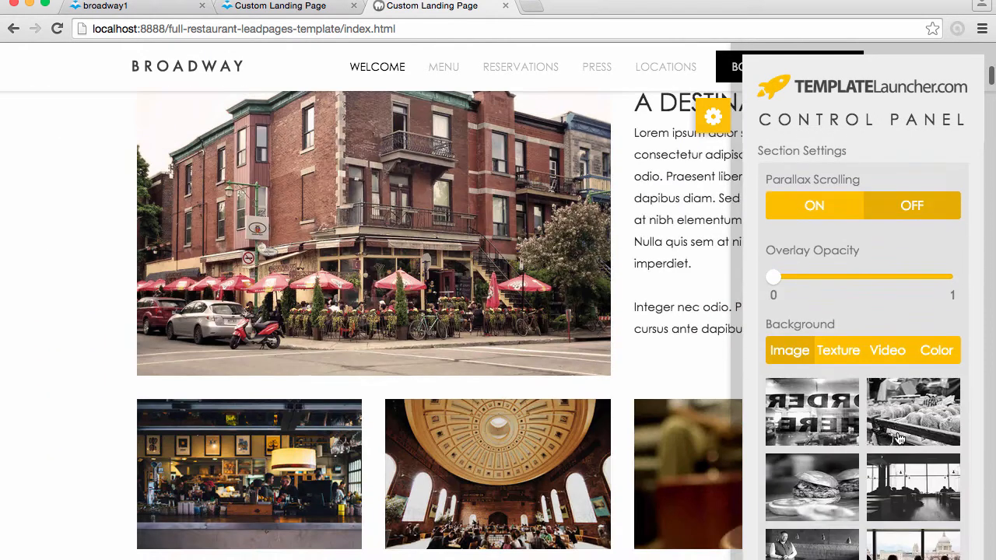
{"action": "scroll", "coordinate": [898, 439], "scroll_direction": "down", "scroll_amount": 5}
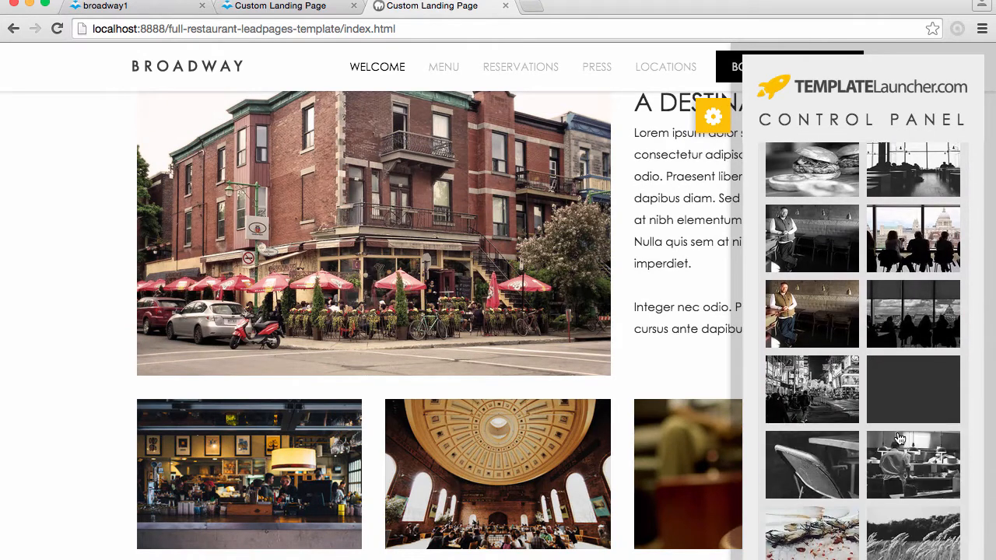
{"action": "scroll", "coordinate": [898, 439], "scroll_direction": "down", "scroll_amount": 2}
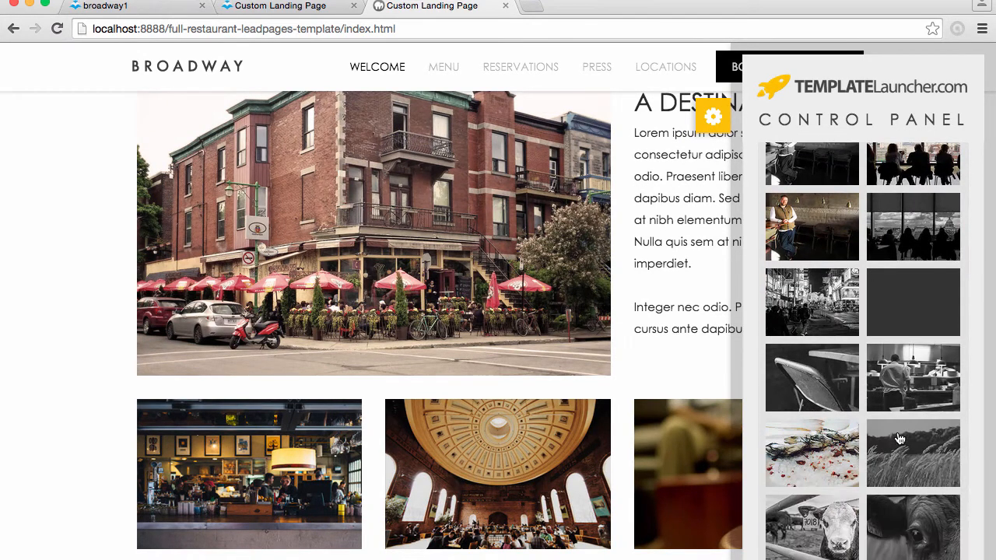
{"action": "scroll", "coordinate": [898, 439], "scroll_direction": "up", "scroll_amount": 3}
{"action": "left_click", "coordinate": [897, 424]}
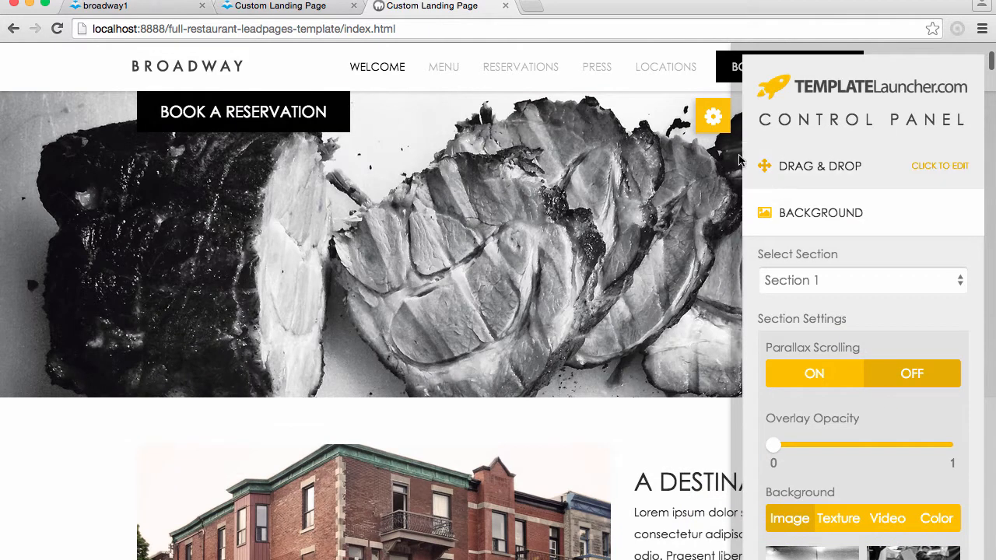
Review the control panel's drag-and-drop section list, animation switch and template how-to video option, and close the panel
{"action": "left_click", "coordinate": [813, 179]}
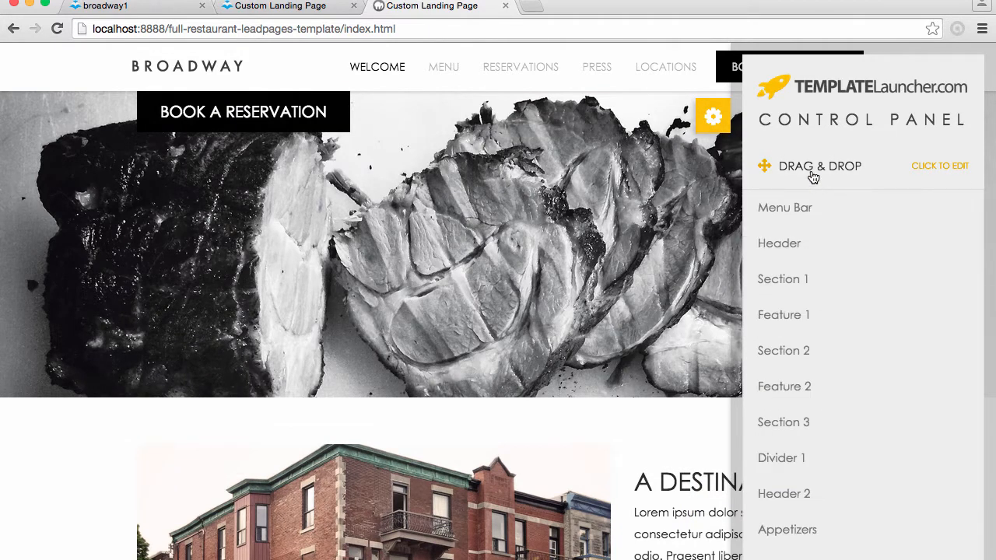
{"action": "left_click", "coordinate": [813, 174]}
{"action": "left_click", "coordinate": [827, 208]}
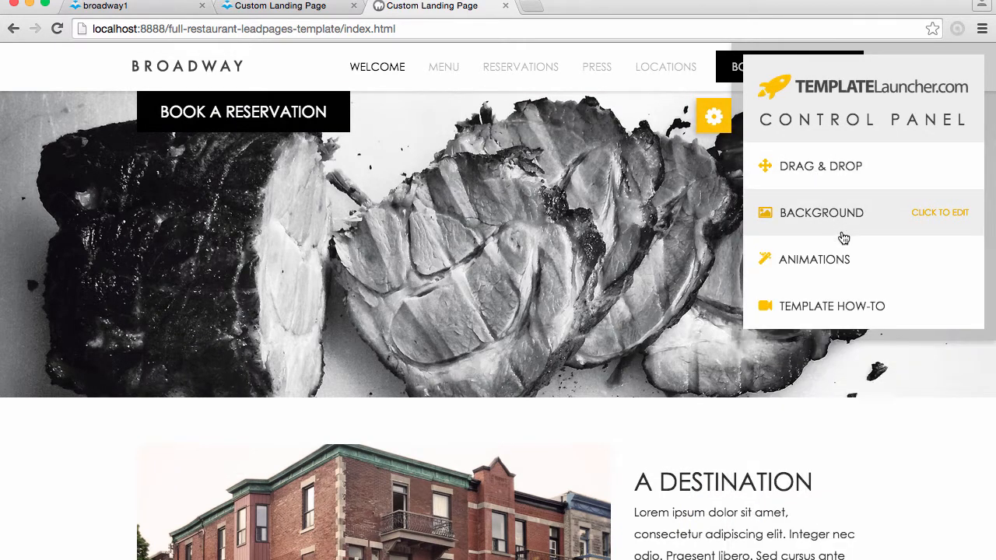
{"action": "left_click", "coordinate": [847, 260]}
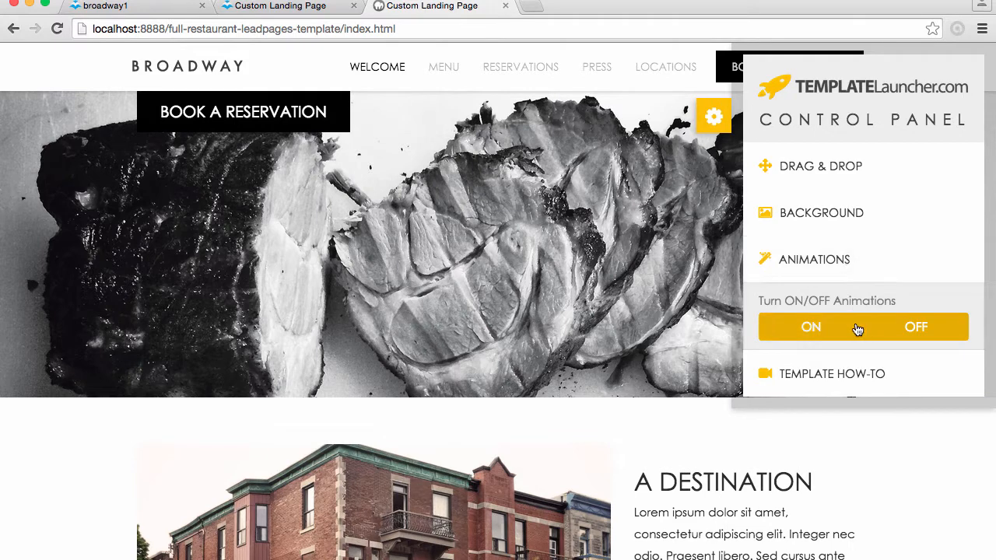
{"action": "left_click", "coordinate": [869, 378]}
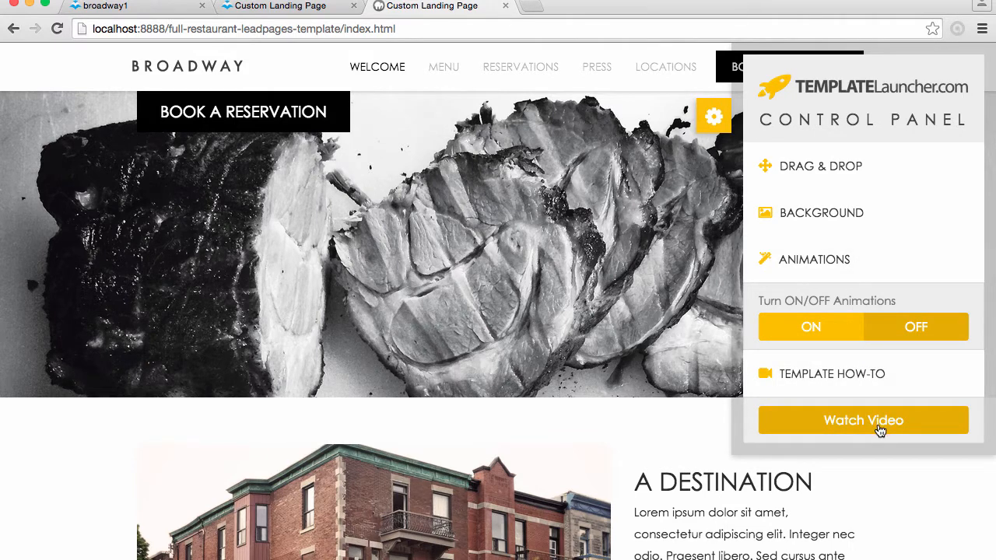
{"action": "left_click", "coordinate": [714, 116]}
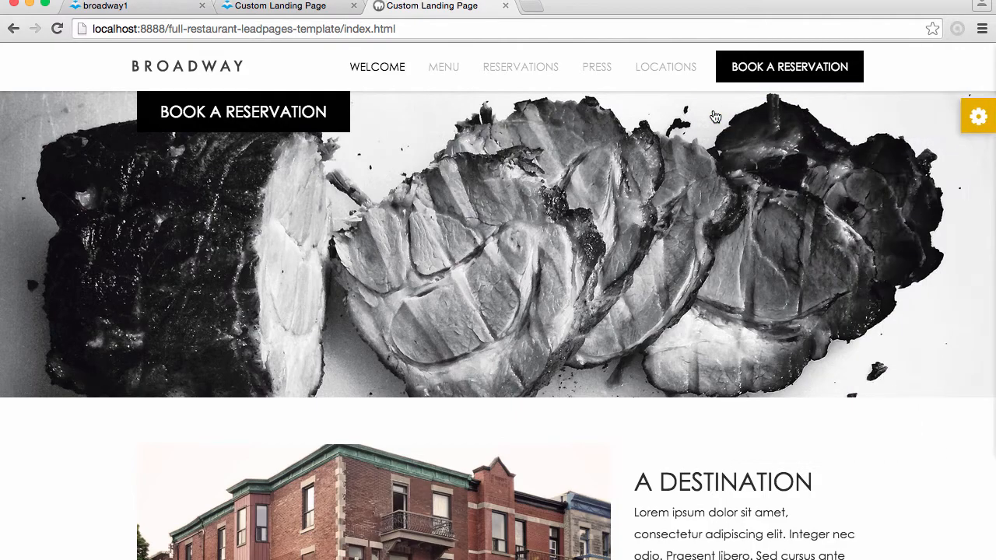
Test the single-page template's navigation by visiting Menu and Reservations and returning to Welcome
{"action": "left_click", "coordinate": [455, 72]}
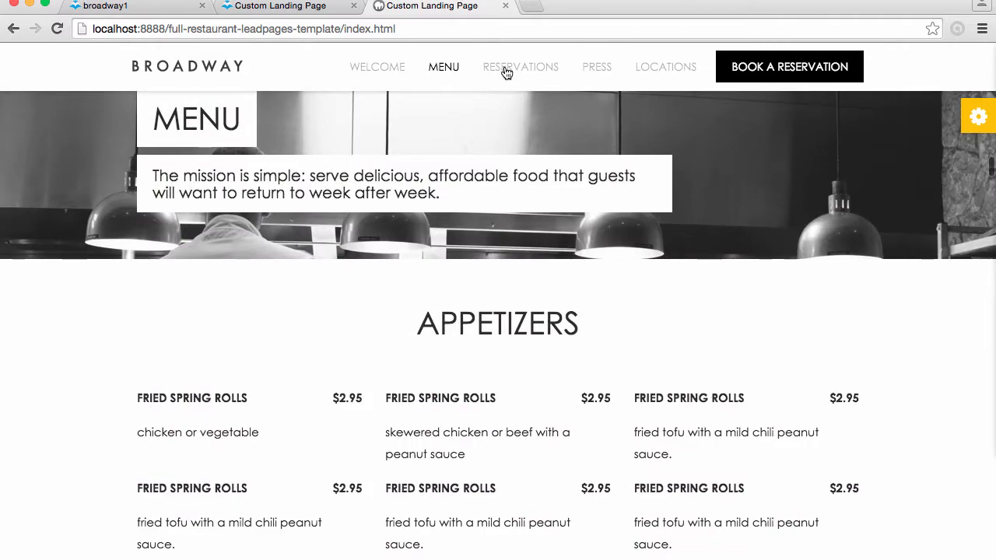
{"action": "left_click", "coordinate": [505, 72]}
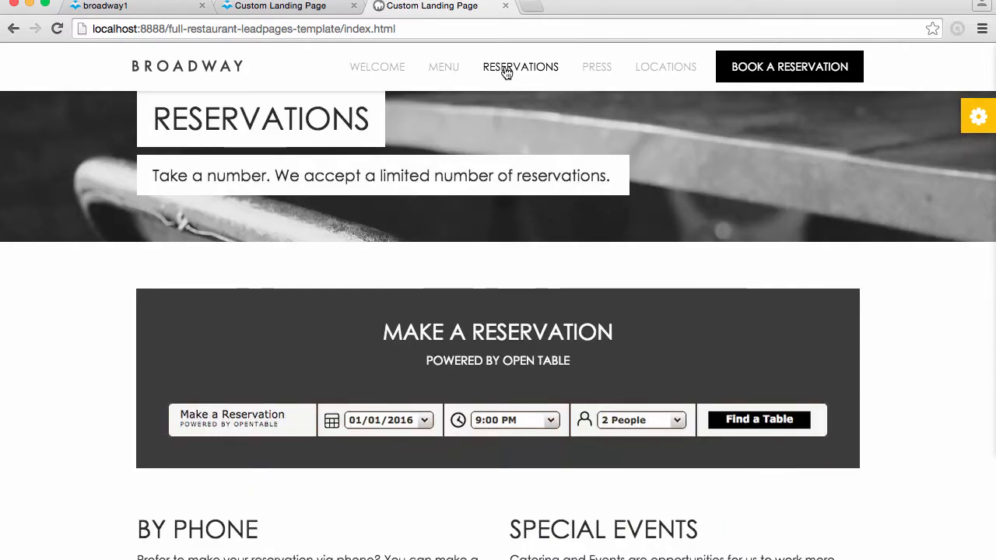
{"action": "left_click", "coordinate": [386, 69]}
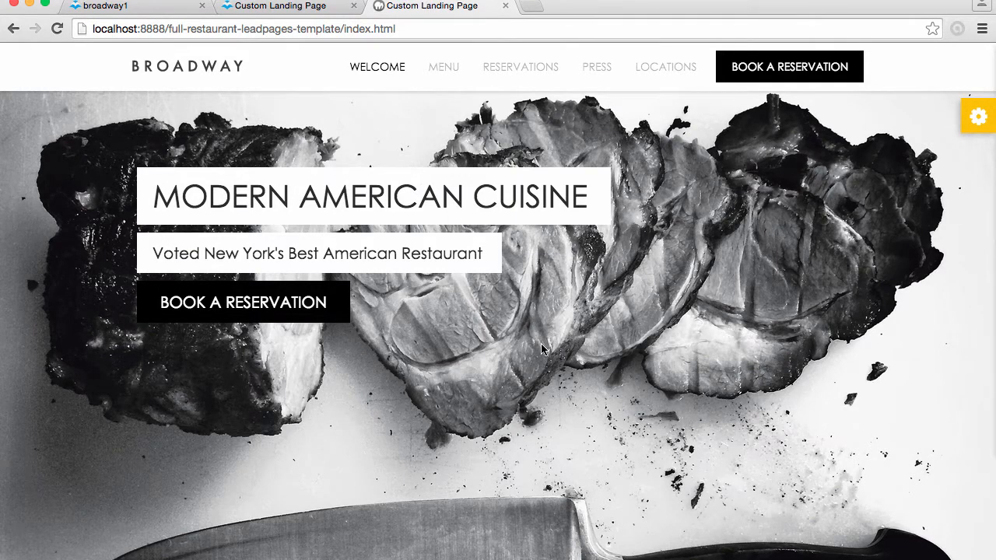
Switch to the published multi-page version of the site and review its Menu page from appetizers to dessert
{"action": "left_click", "coordinate": [303, 7]}
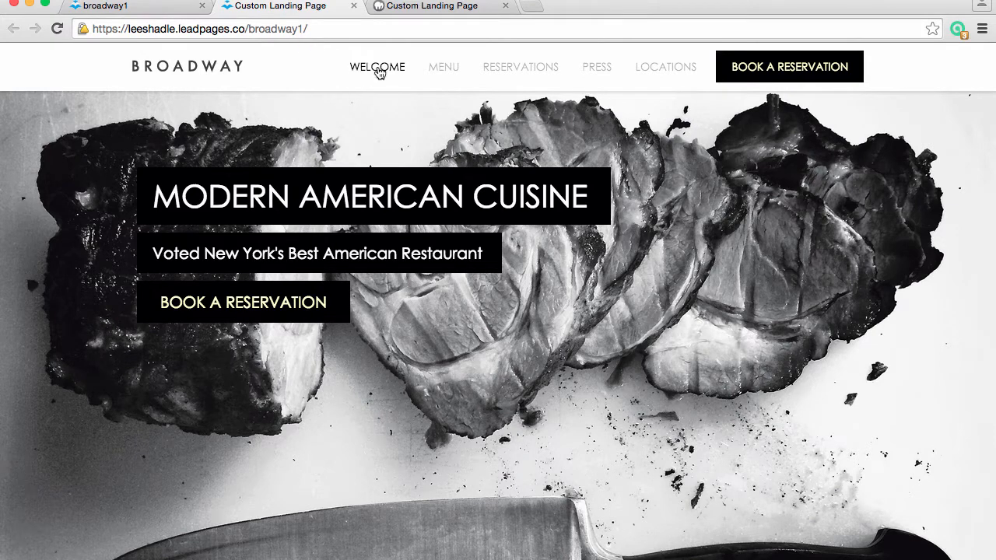
{"action": "left_click", "coordinate": [442, 72]}
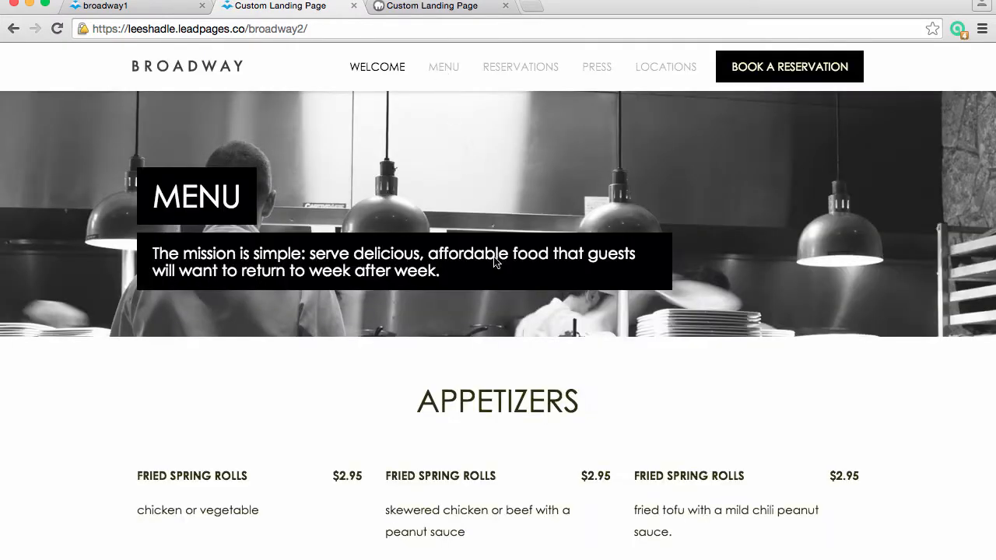
{"action": "scroll", "coordinate": [501, 283], "scroll_direction": "down", "scroll_amount": 15}
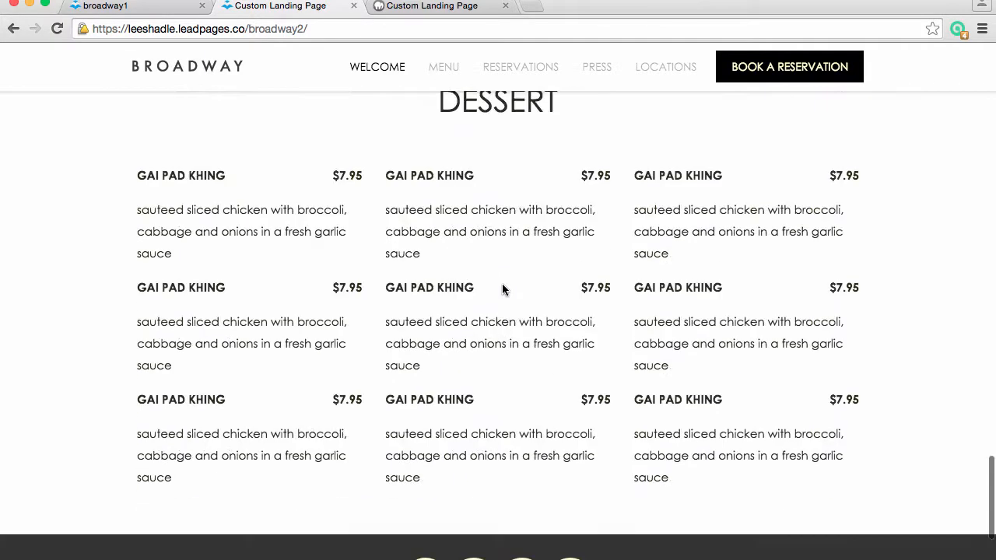
{"action": "scroll", "coordinate": [502, 289], "scroll_direction": "down", "scroll_amount": 3}
{"action": "scroll", "coordinate": [503, 282], "scroll_direction": "up", "scroll_amount": 20}
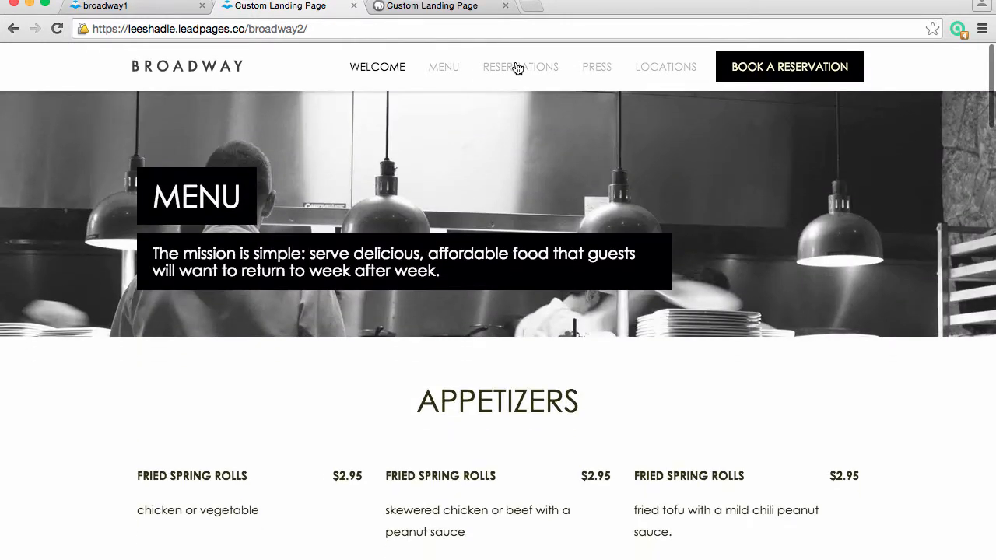
Go to the published Reservations page and review it down to the footer
{"action": "left_click", "coordinate": [518, 68]}
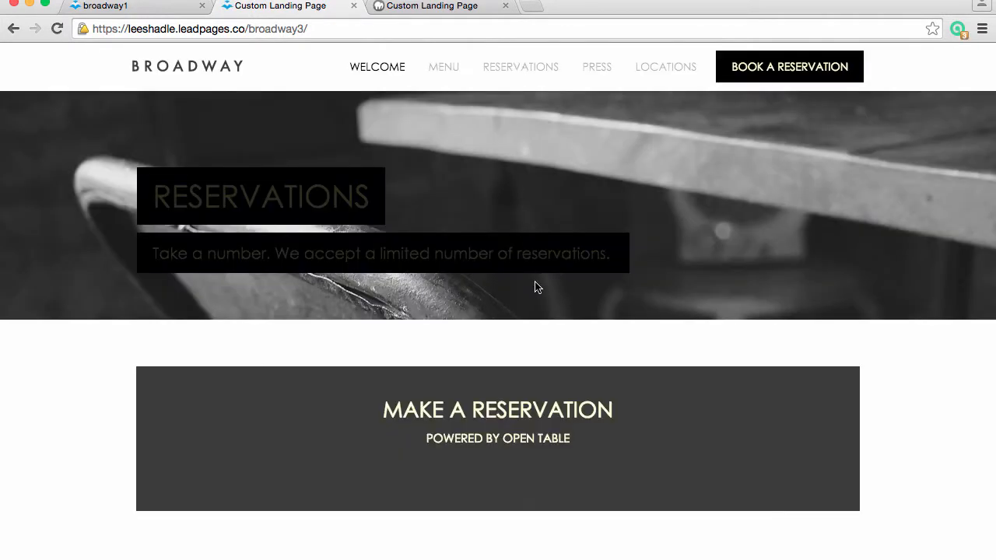
{"action": "scroll", "coordinate": [536, 290], "scroll_direction": "down", "scroll_amount": 20}
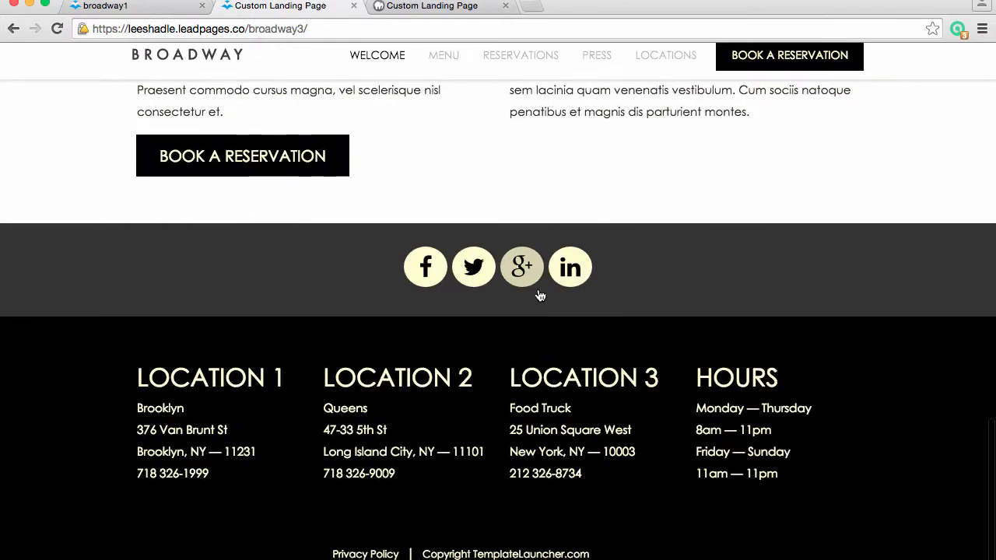
{"action": "scroll", "coordinate": [539, 295], "scroll_direction": "up", "scroll_amount": 20}
Visit the published Press page and look through its articles
{"action": "left_click", "coordinate": [596, 67]}
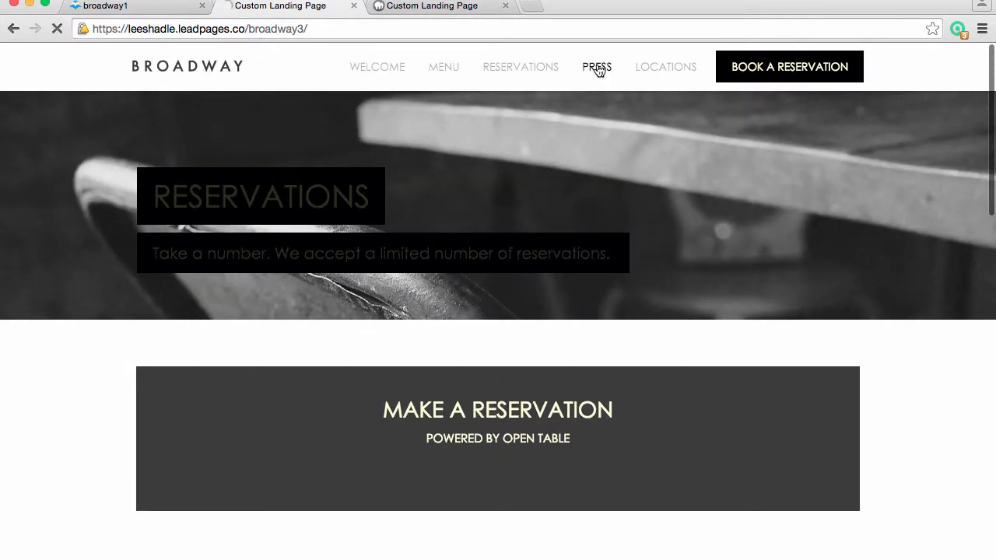
{"action": "scroll", "coordinate": [672, 336], "scroll_direction": "down", "scroll_amount": 5}
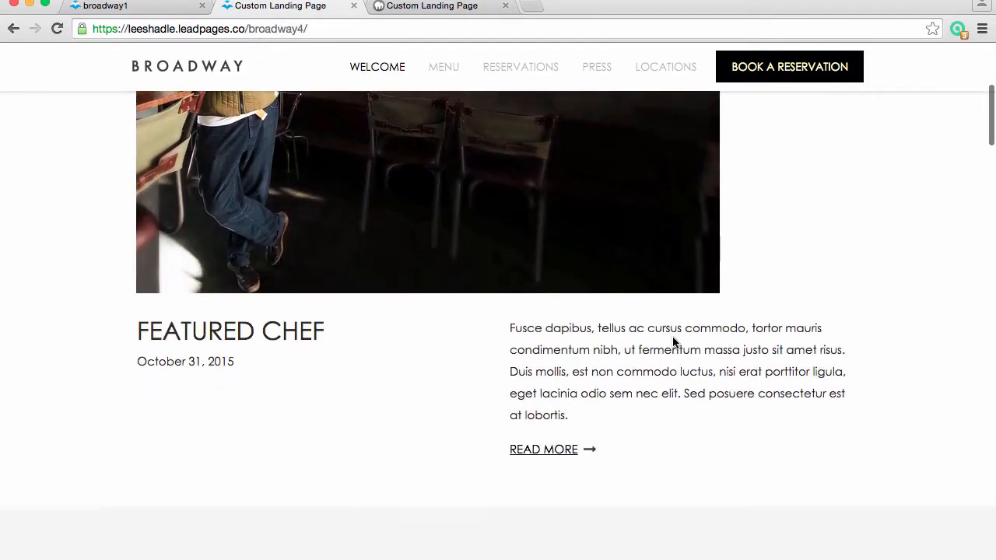
{"action": "scroll", "coordinate": [675, 342], "scroll_direction": "down", "scroll_amount": 15}
{"action": "scroll", "coordinate": [675, 342], "scroll_direction": "up", "scroll_amount": 5}
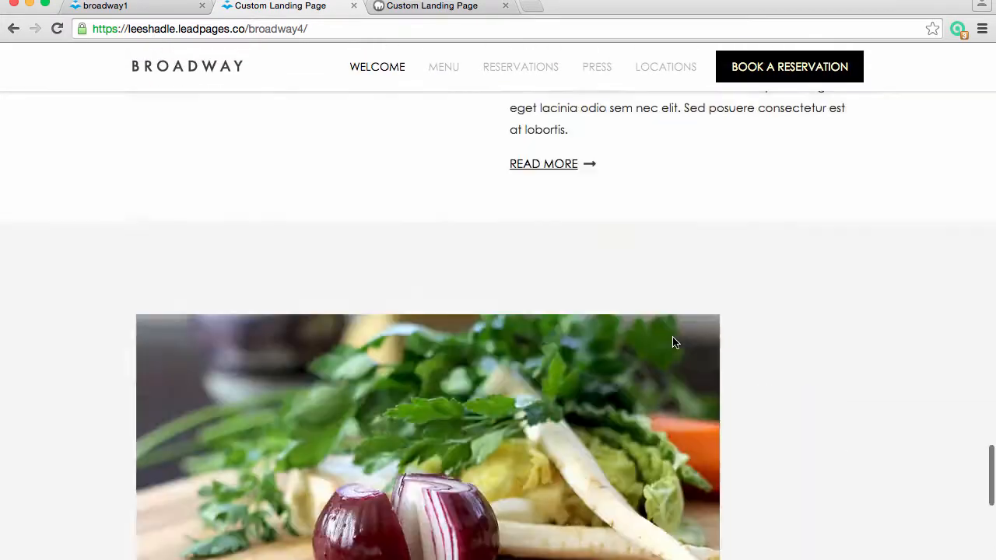
{"action": "scroll", "coordinate": [674, 343], "scroll_direction": "up", "scroll_amount": 5}
Visit the published Locations page and review its addresses and inquiry contact blocks
{"action": "left_click", "coordinate": [676, 70]}
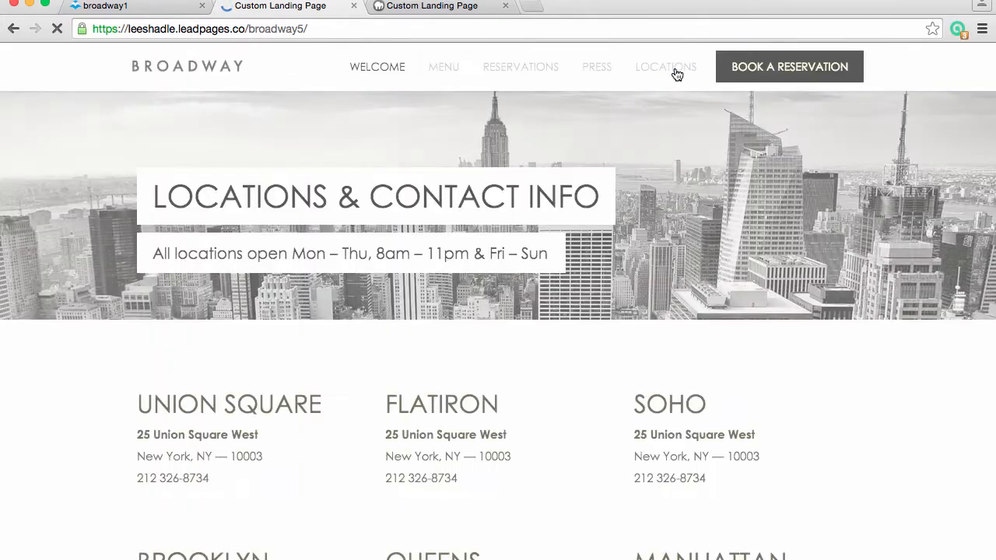
{"action": "scroll", "coordinate": [709, 381], "scroll_direction": "down", "scroll_amount": 5}
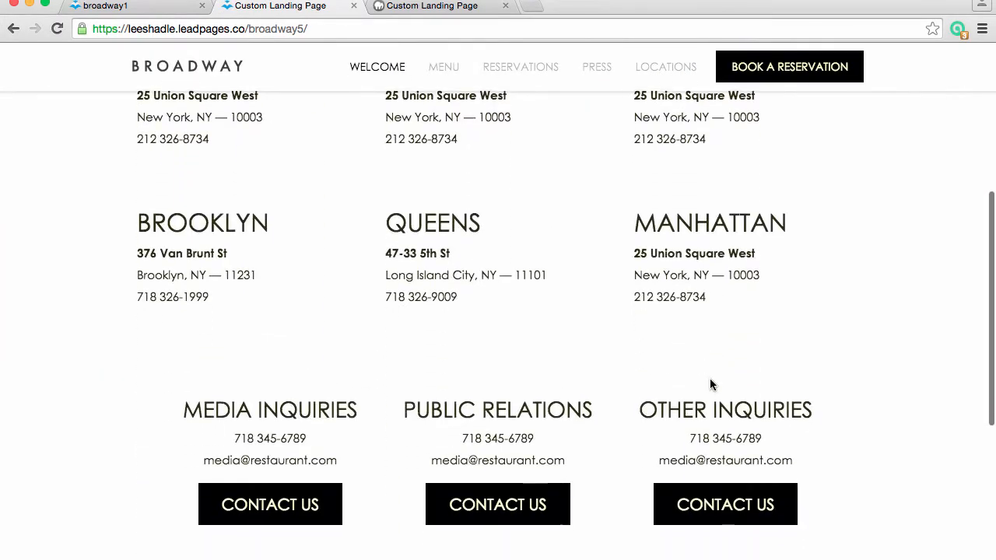
{"action": "scroll", "coordinate": [774, 451], "scroll_direction": "down", "scroll_amount": 8}
{"action": "scroll", "coordinate": [774, 451], "scroll_direction": "up", "scroll_amount": 15}
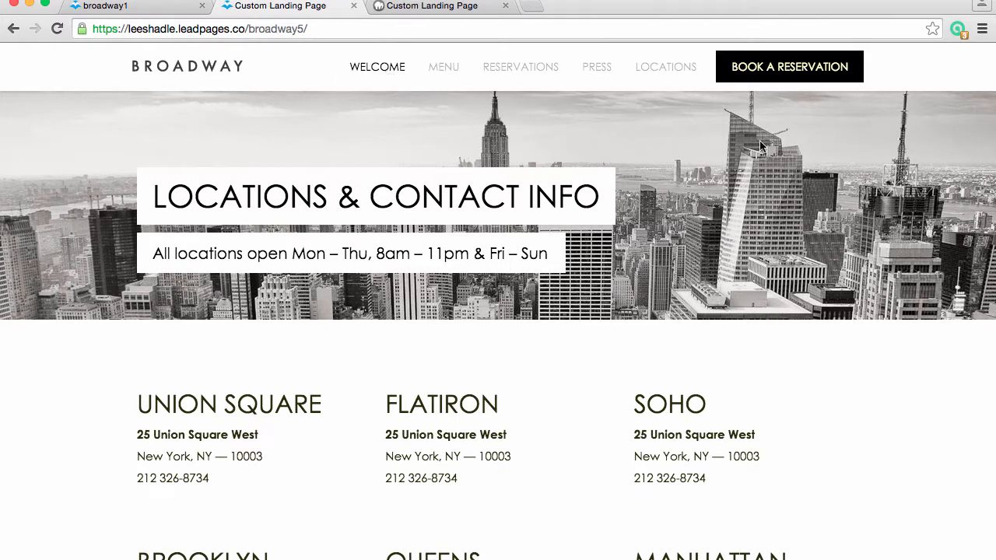
Switch to the broadway1 page in the Leadpages editor and close its publishing dialog
{"action": "left_click", "coordinate": [468, 11]}
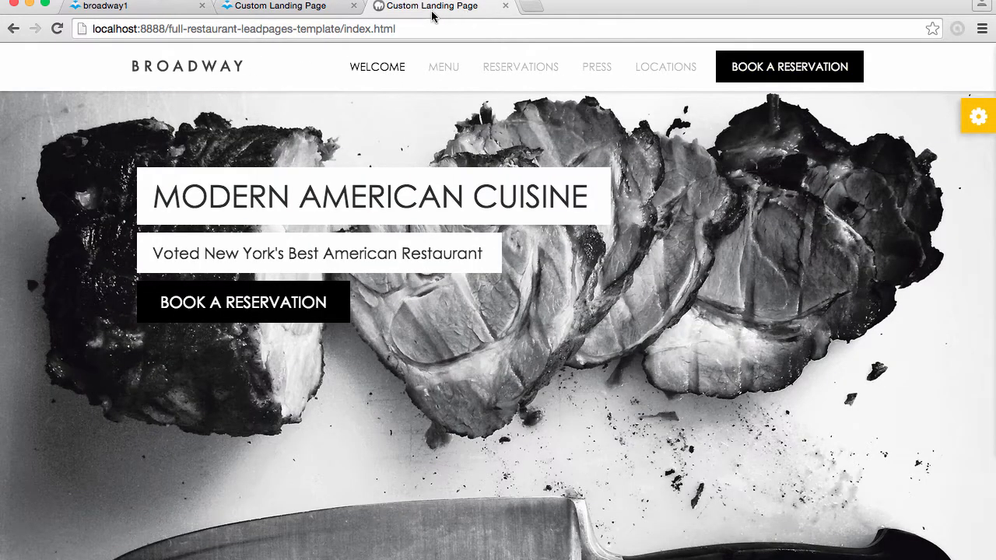
{"action": "left_click", "coordinate": [284, 7]}
{"action": "left_click", "coordinate": [160, 8]}
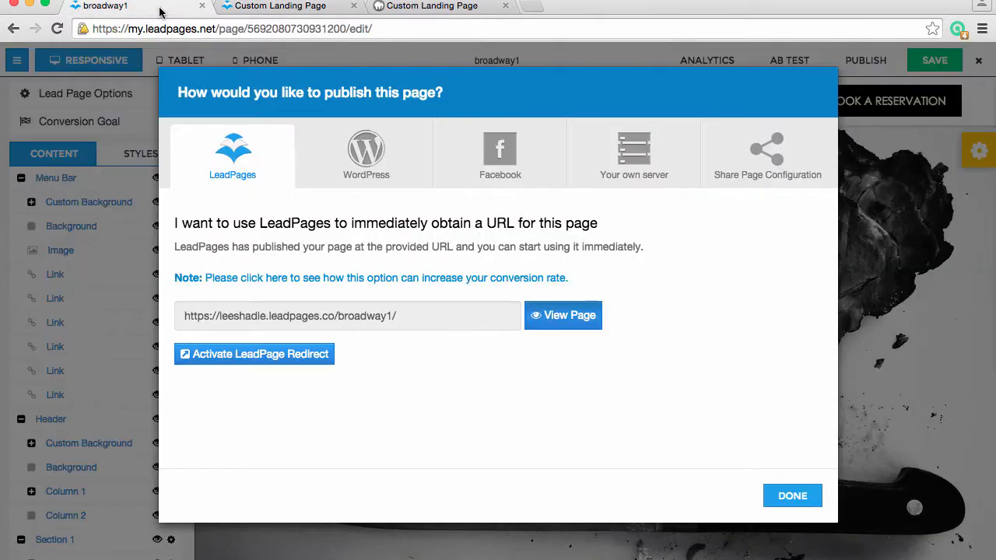
{"action": "left_click", "coordinate": [791, 496]}
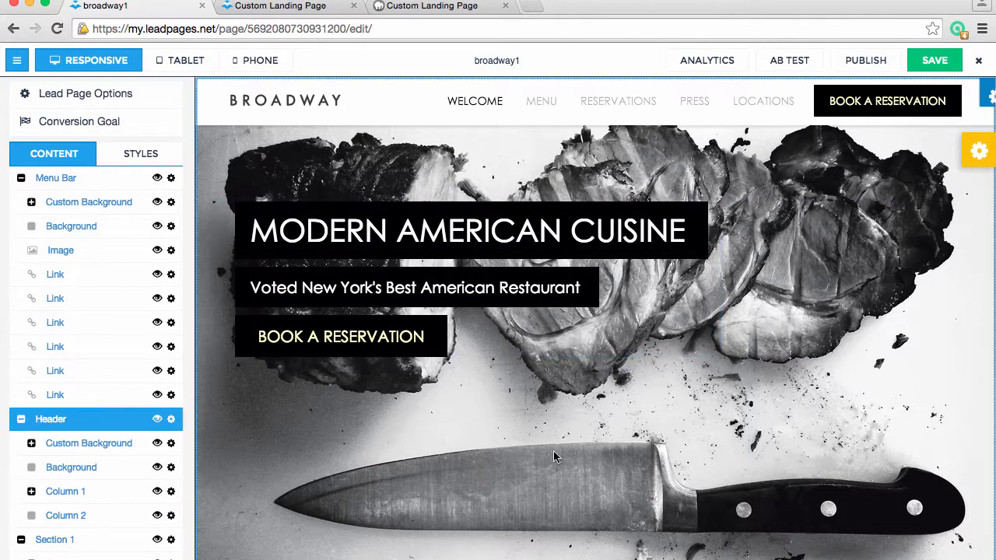
Look over the whole broadway1 page in the editor, down to the footer and back to the header
{"action": "scroll", "coordinate": [653, 435], "scroll_direction": "down", "scroll_amount": 15}
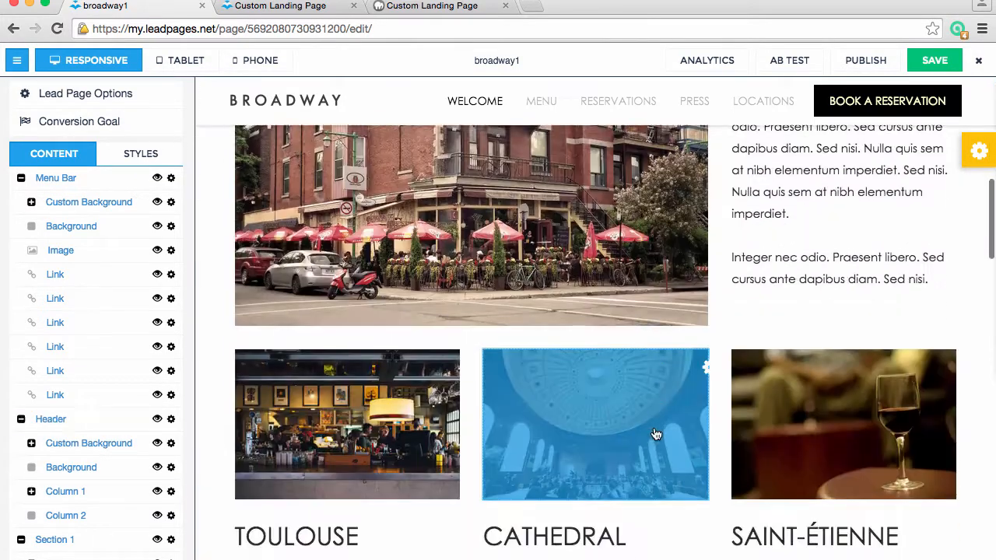
{"action": "scroll", "coordinate": [653, 435], "scroll_direction": "down", "scroll_amount": 15}
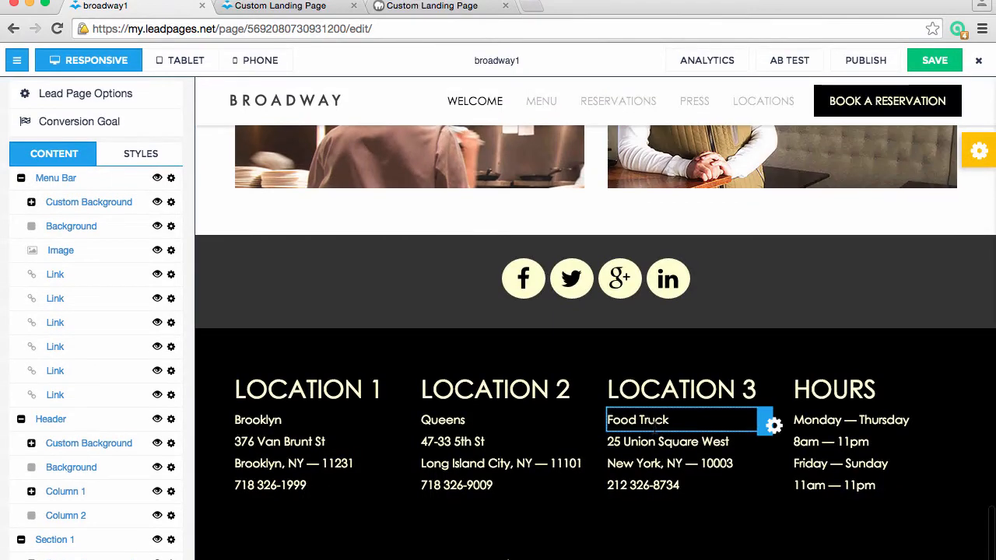
{"action": "scroll", "coordinate": [618, 217], "scroll_direction": "up", "scroll_amount": 20}
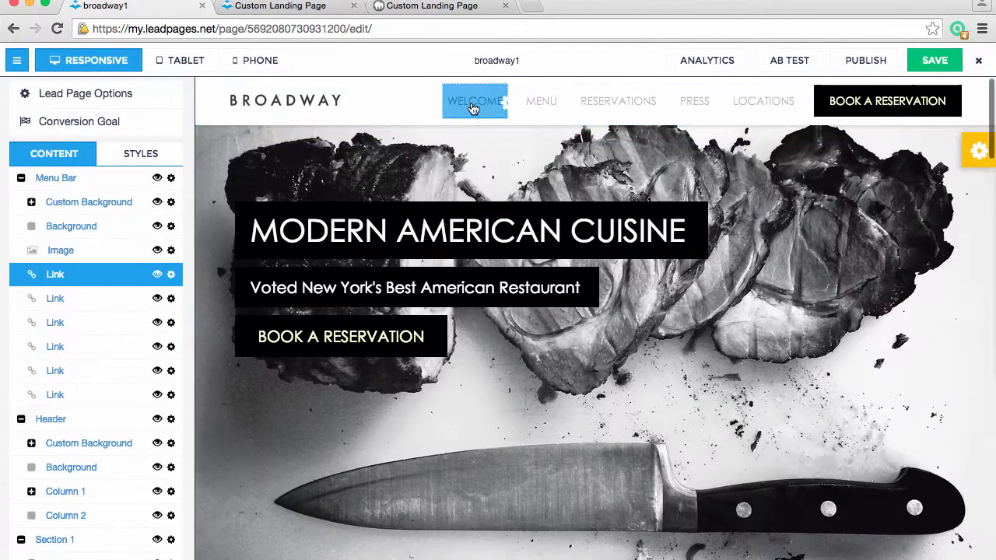
Collapse the Menu Bar, Header, Section 1, Feature 1, Section 2, Feature 2 and Section 3 groups in the content outline
{"action": "left_click", "coordinate": [21, 179]}
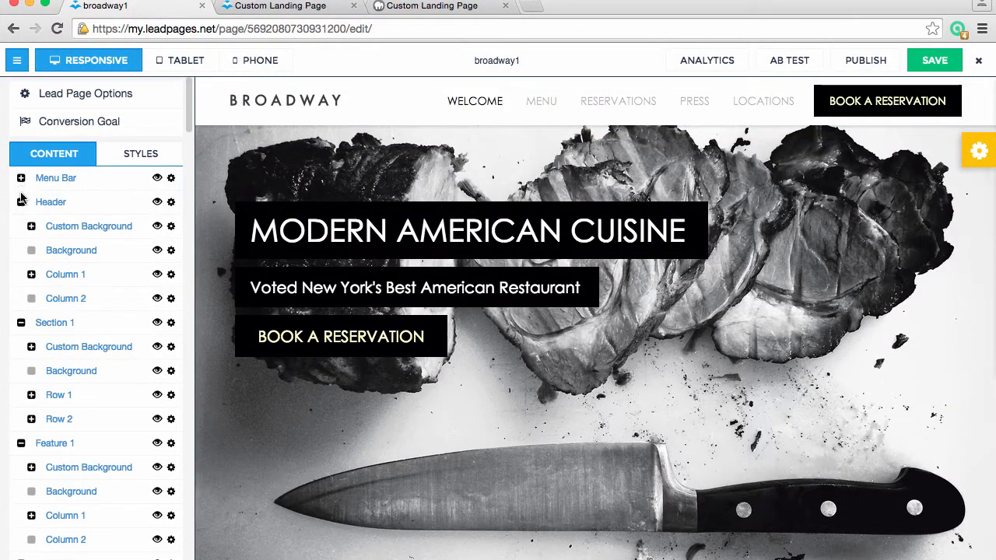
{"action": "left_click", "coordinate": [21, 202]}
{"action": "left_click", "coordinate": [21, 227]}
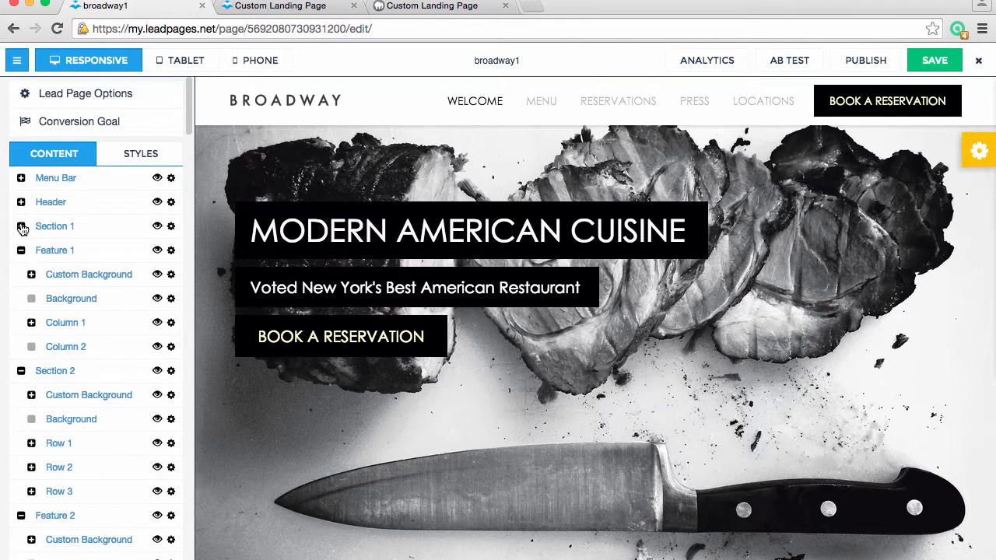
{"action": "left_click", "coordinate": [21, 250]}
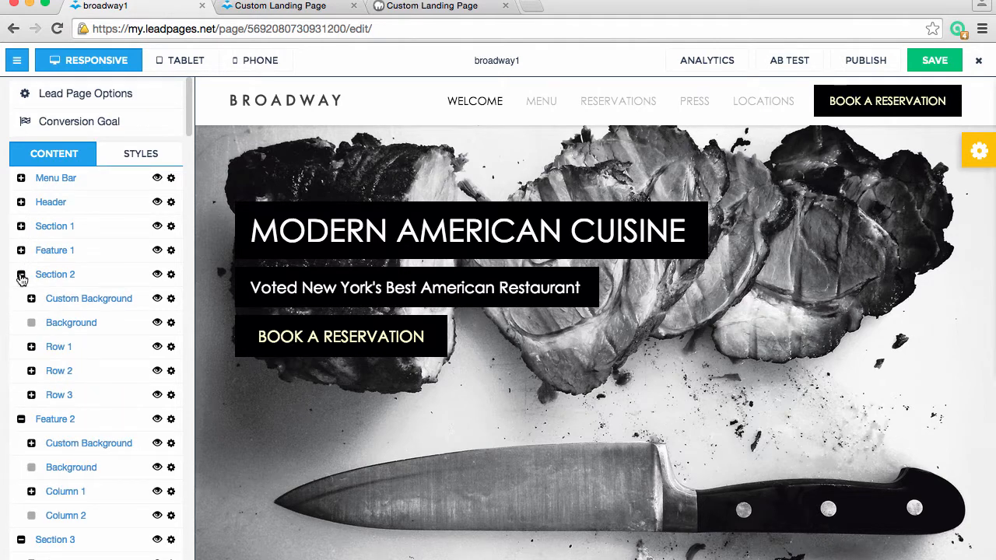
{"action": "left_click", "coordinate": [21, 274]}
{"action": "left_click", "coordinate": [21, 299]}
{"action": "left_click", "coordinate": [21, 323]}
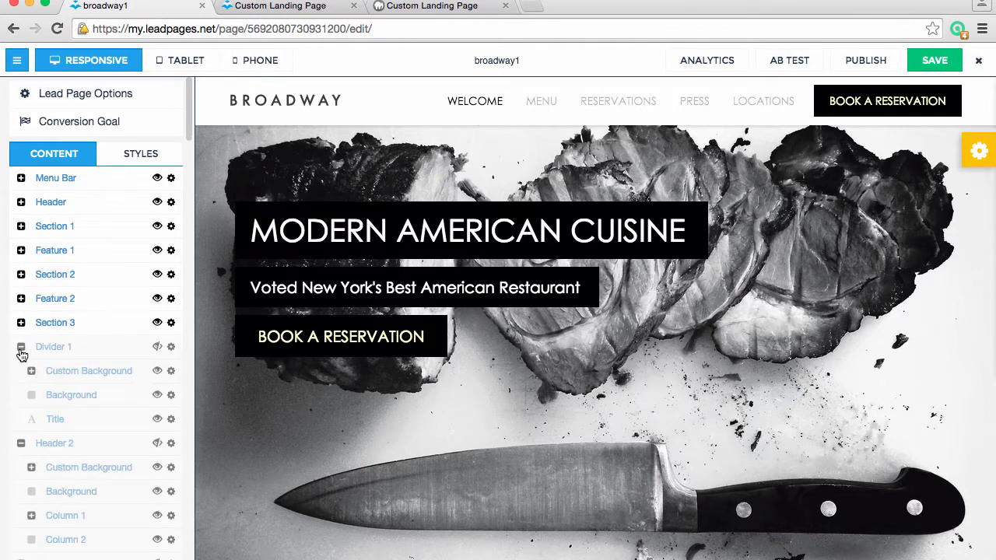
Collapse the hidden groups of the menu part in the content outline, from Divider 1 through Dessert and Divider 2
{"action": "left_click", "coordinate": [21, 348]}
{"action": "left_click", "coordinate": [21, 372]}
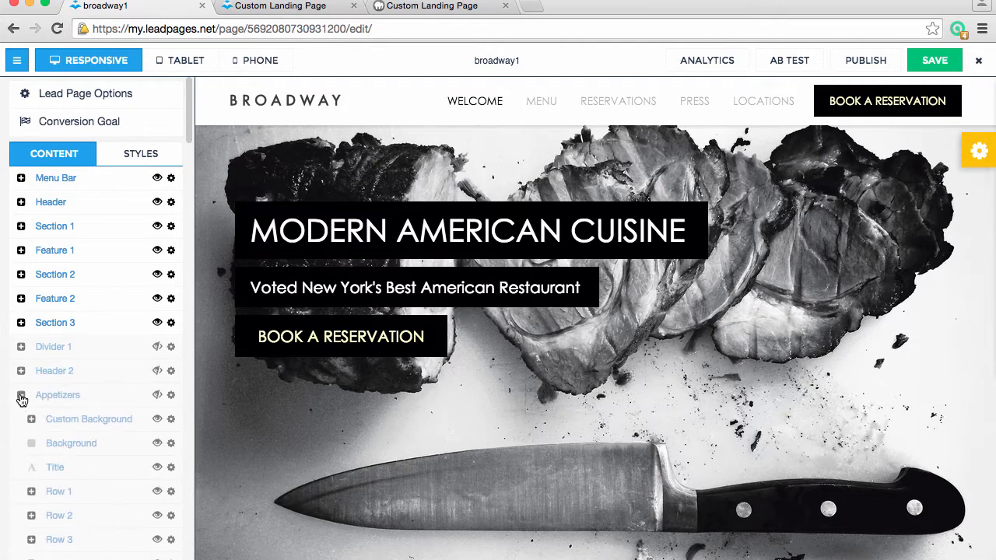
{"action": "left_click", "coordinate": [21, 395]}
{"action": "left_click", "coordinate": [21, 420]}
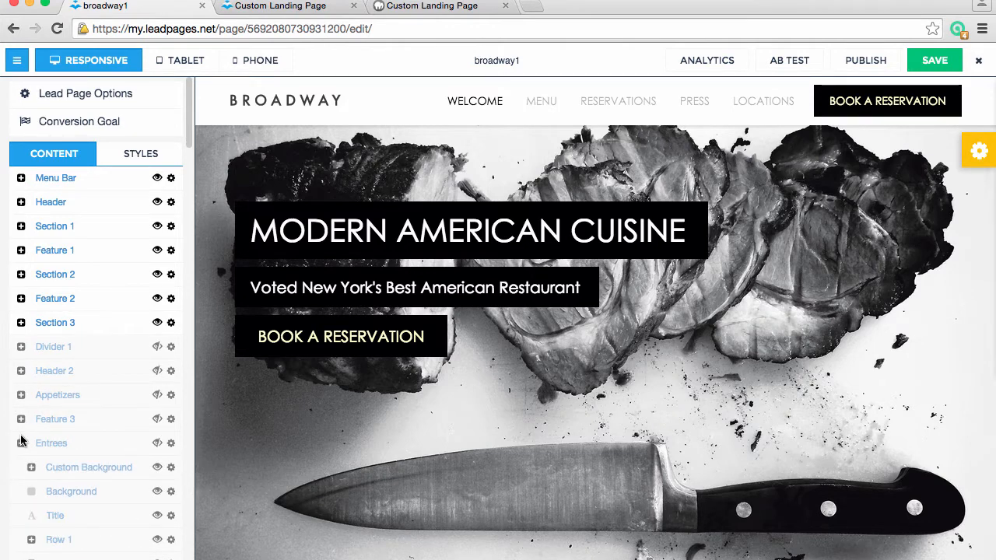
{"action": "left_click", "coordinate": [21, 444]}
{"action": "left_click", "coordinate": [21, 467]}
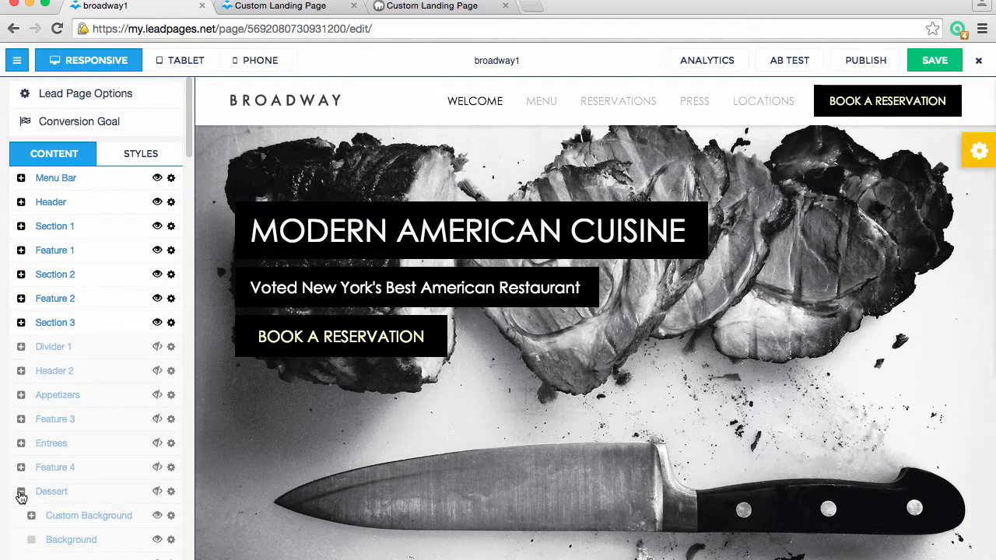
{"action": "left_click", "coordinate": [21, 491]}
{"action": "scroll", "coordinate": [21, 467], "scroll_direction": "down", "scroll_amount": 3}
{"action": "left_click", "coordinate": [21, 376]}
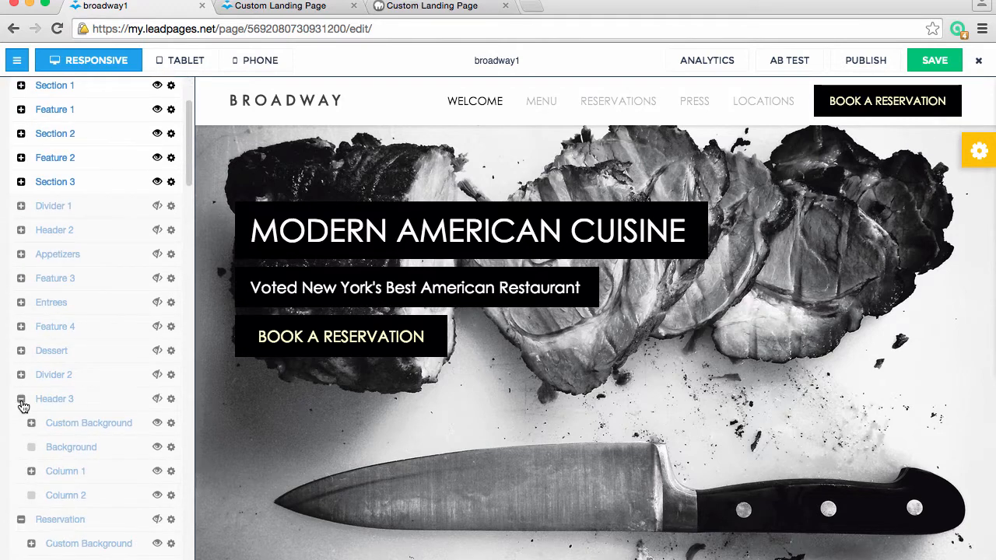
Collapse the Header 3, Reservation, Special Events 1, Feature 5, Special Events 2 and Divider 3 groups in the content outline
{"action": "left_click", "coordinate": [21, 399]}
{"action": "left_click", "coordinate": [21, 423]}
{"action": "left_click", "coordinate": [21, 448]}
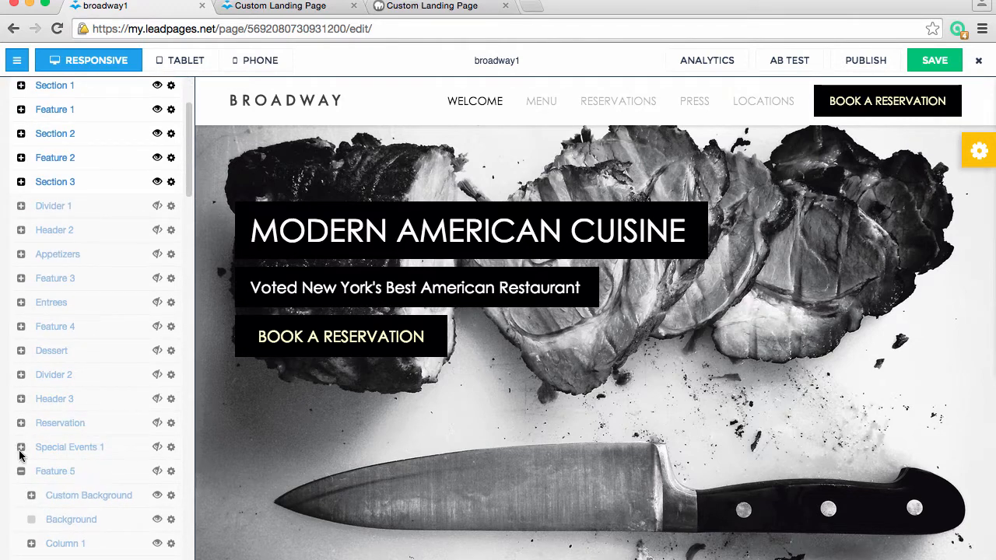
{"action": "left_click", "coordinate": [21, 471]}
{"action": "left_click", "coordinate": [21, 494]}
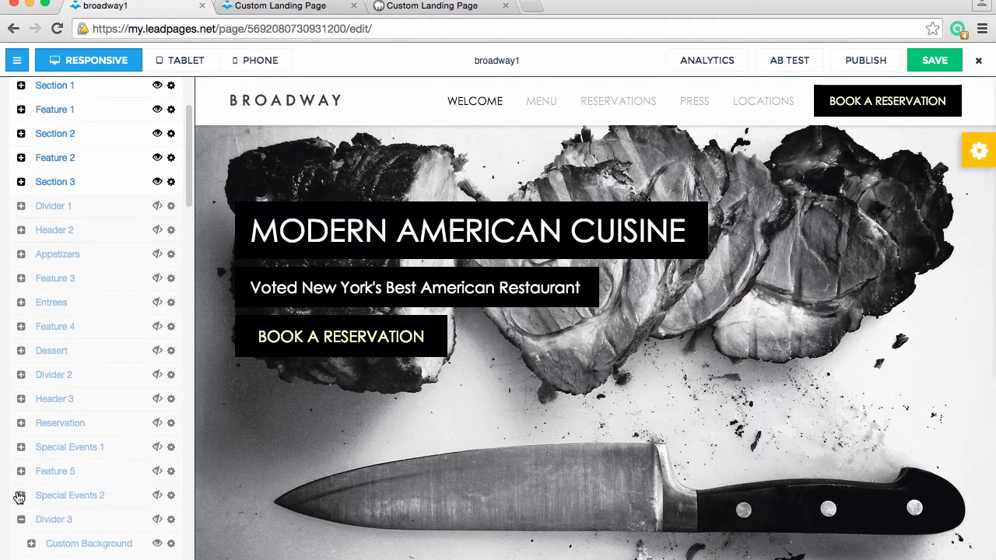
{"action": "scroll", "coordinate": [19, 498], "scroll_direction": "down", "scroll_amount": 3}
{"action": "left_click", "coordinate": [20, 387]}
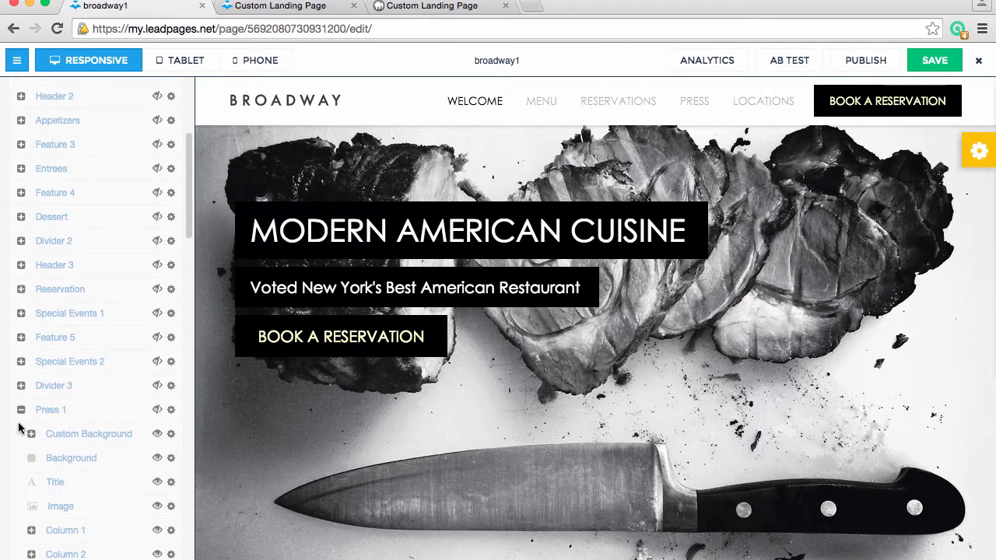
Collapse the six press groups, Press 1 through Press 6, in the content outline
{"action": "left_click", "coordinate": [21, 410]}
{"action": "left_click", "coordinate": [21, 434]}
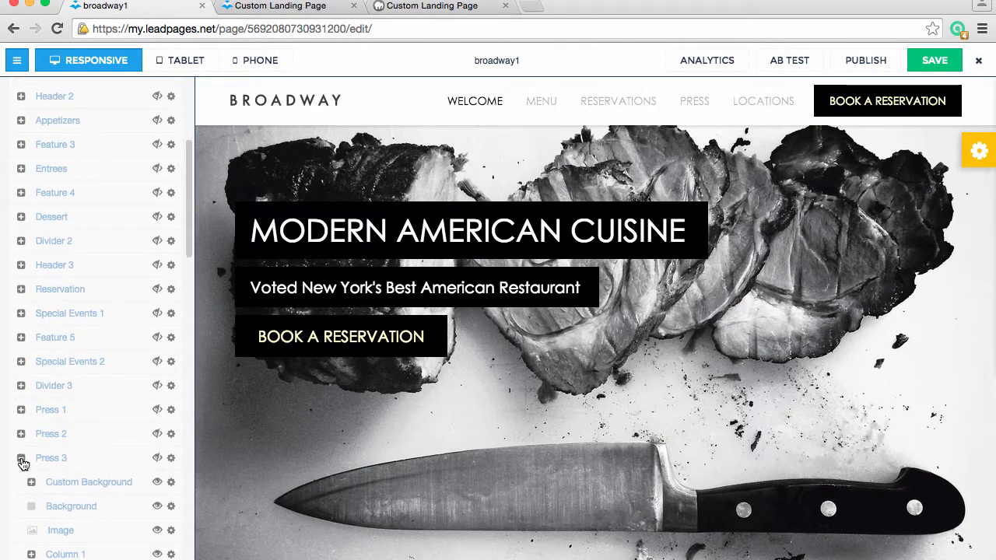
{"action": "left_click", "coordinate": [21, 458]}
{"action": "left_click", "coordinate": [21, 482]}
{"action": "left_click", "coordinate": [23, 508]}
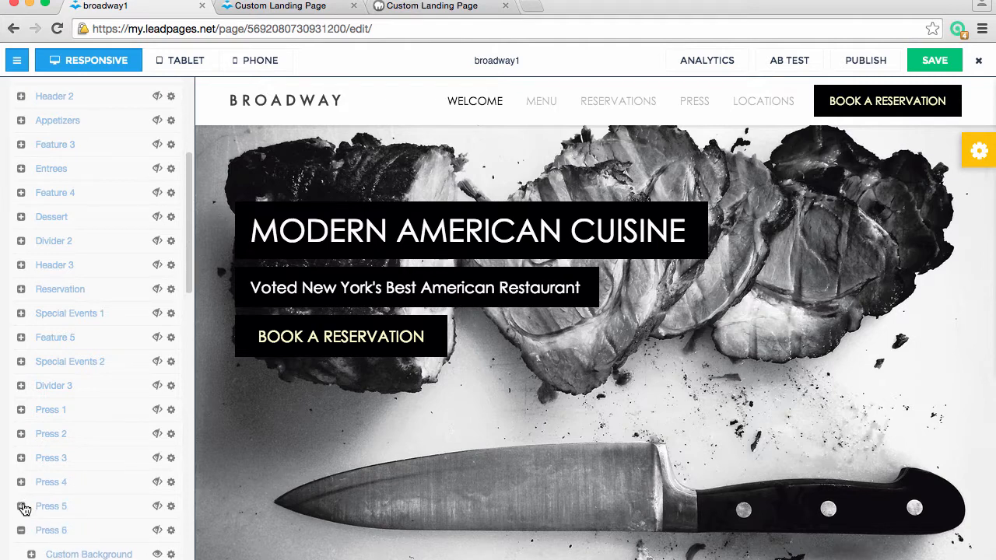
{"action": "left_click", "coordinate": [21, 553]}
Collapse the Divider 4, Header 4, locations, Contact and Divider 5 groups in the content outline
{"action": "scroll", "coordinate": [62, 529], "scroll_direction": "down", "scroll_amount": 2}
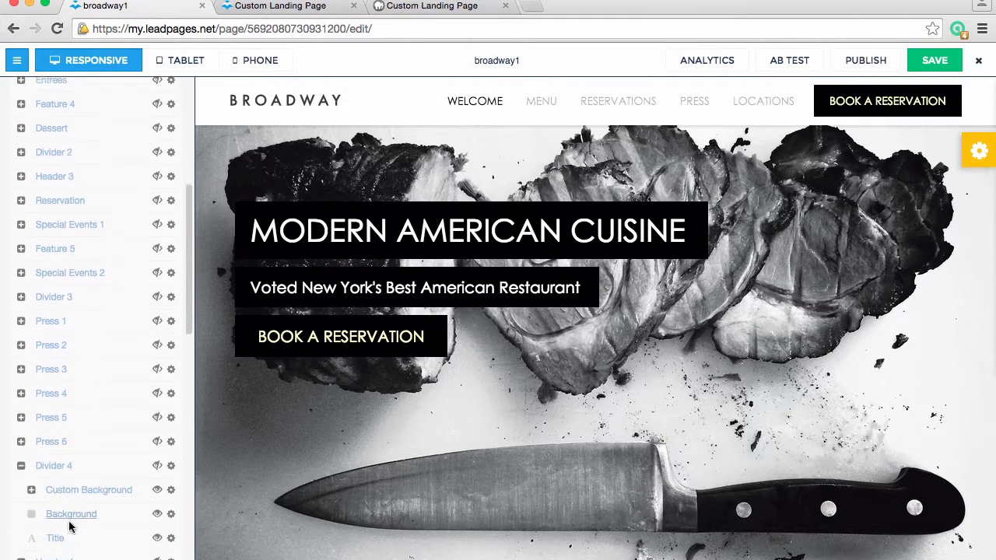
{"action": "left_click", "coordinate": [21, 465]}
{"action": "left_click", "coordinate": [21, 488]}
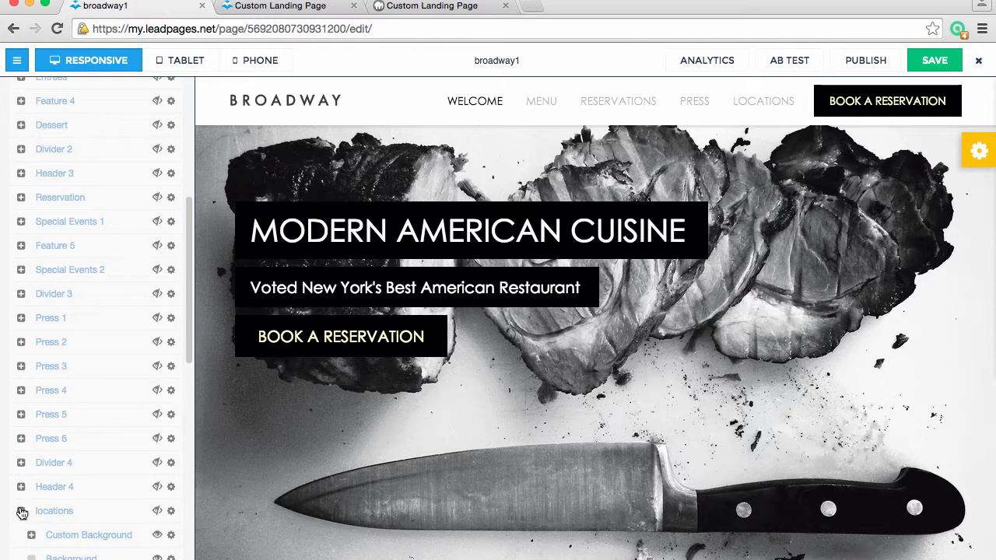
{"action": "left_click", "coordinate": [22, 512]}
{"action": "left_click", "coordinate": [20, 536]}
{"action": "scroll", "coordinate": [70, 533], "scroll_direction": "down", "scroll_amount": 2}
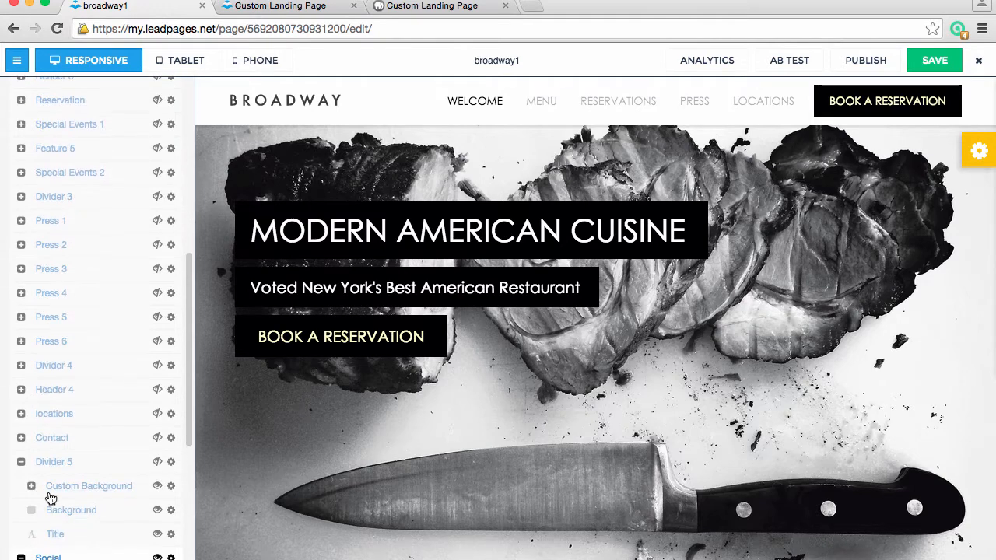
{"action": "left_click", "coordinate": [22, 464]}
Collapse the remaining Social, Footer 1 and Footer 2 groups at the end of the content outline
{"action": "scroll", "coordinate": [94, 473], "scroll_direction": "down", "scroll_amount": 5}
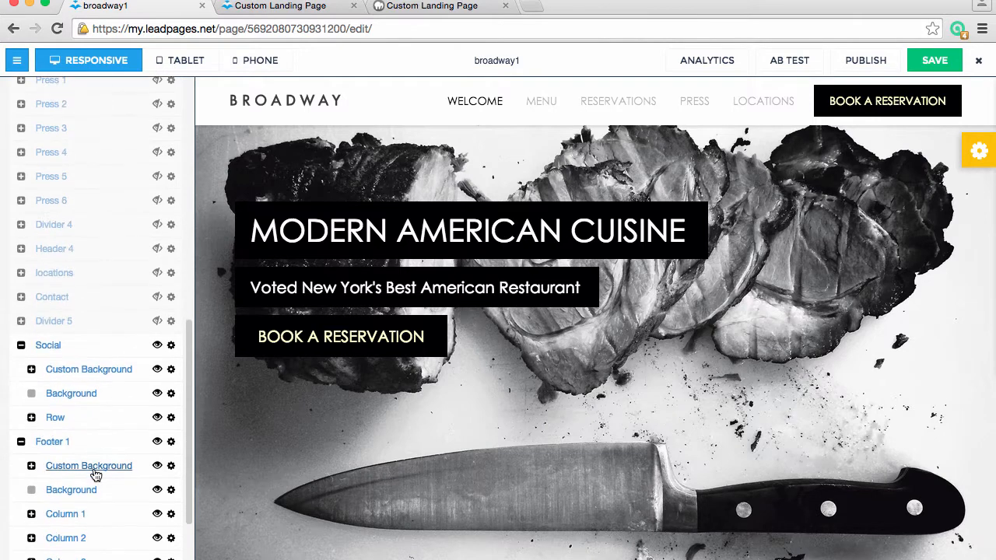
{"action": "left_click", "coordinate": [21, 187]}
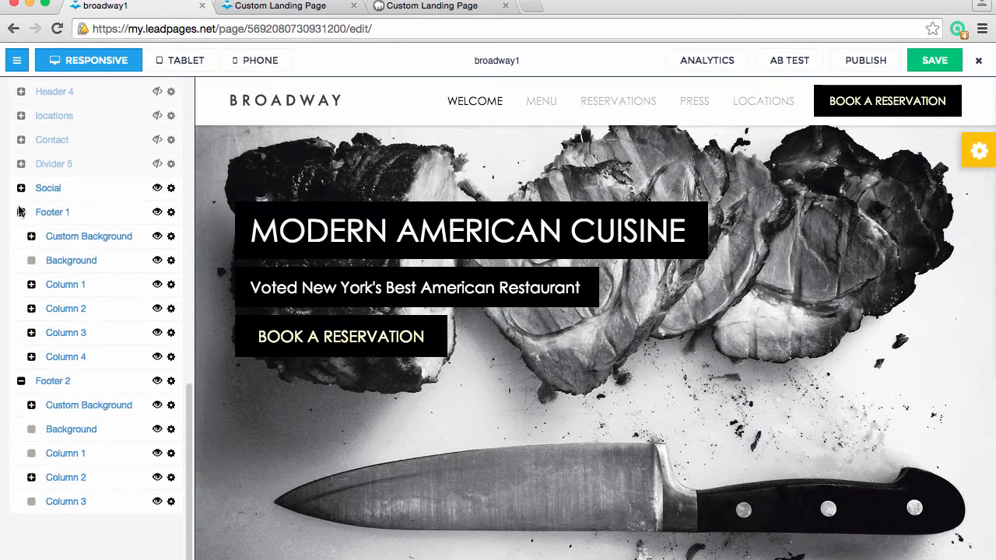
{"action": "left_click", "coordinate": [21, 213]}
{"action": "left_click", "coordinate": [21, 237]}
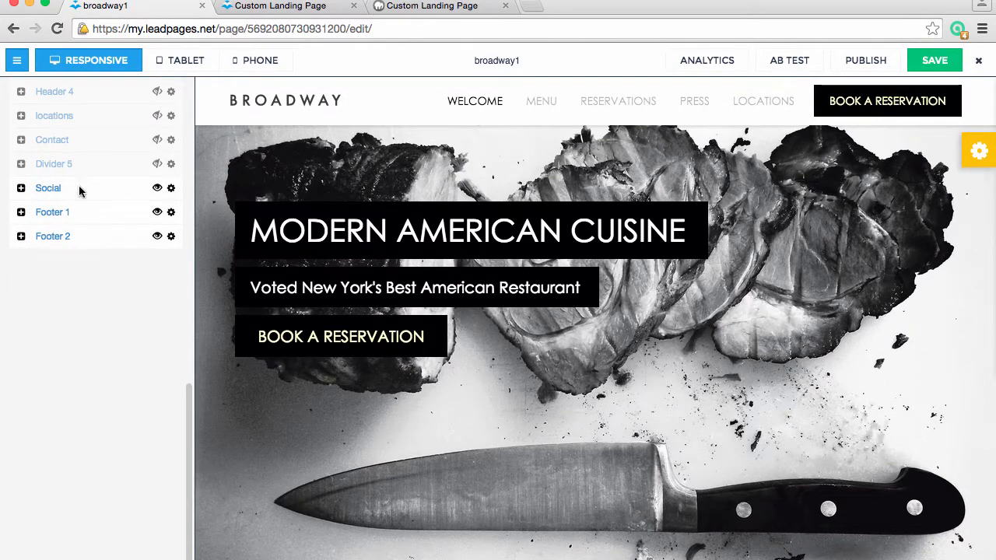
Examine the Social block on the page and return to the header area with its main headline
{"action": "left_click", "coordinate": [82, 221]}
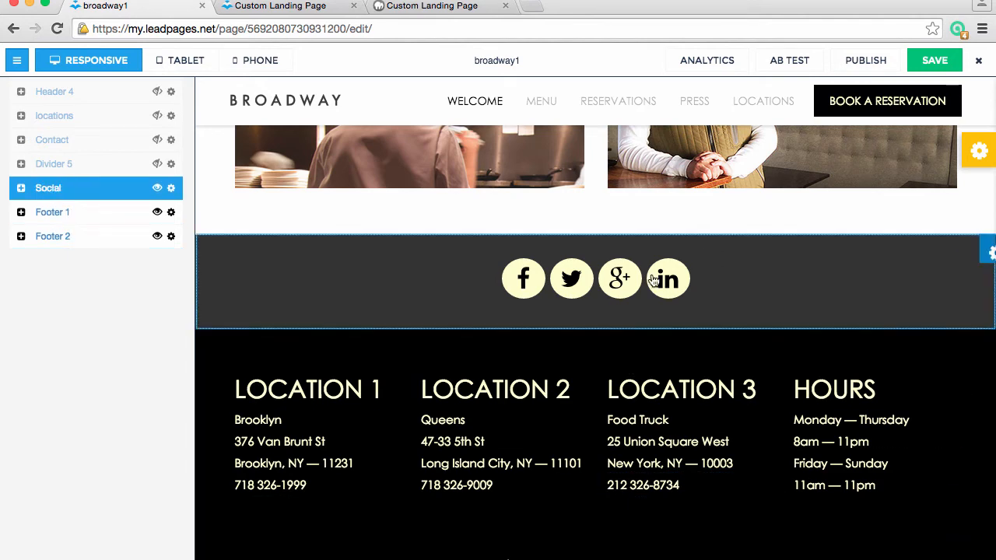
{"action": "left_click", "coordinate": [107, 294]}
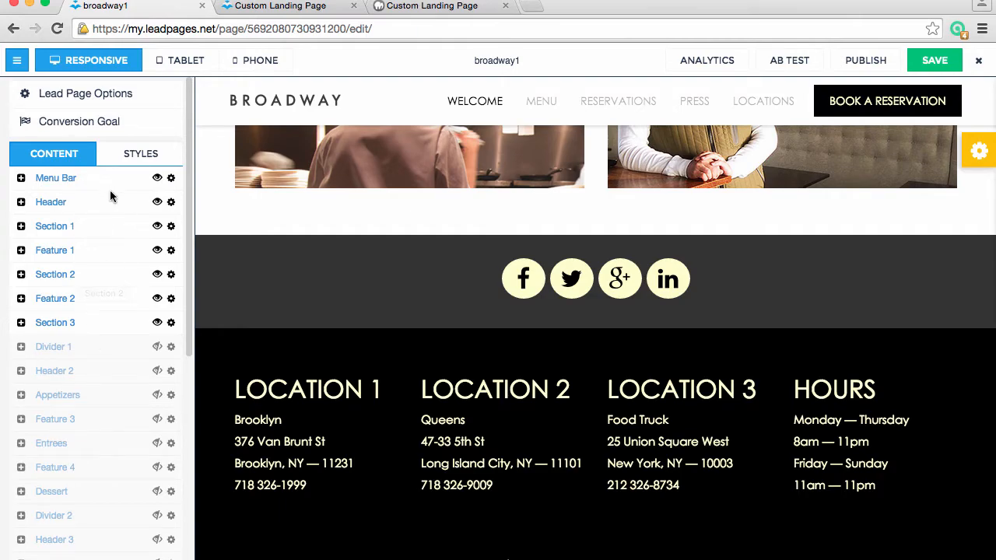
{"action": "left_click", "coordinate": [121, 325]}
{"action": "scroll", "coordinate": [476, 397], "scroll_direction": "up", "scroll_amount": 20}
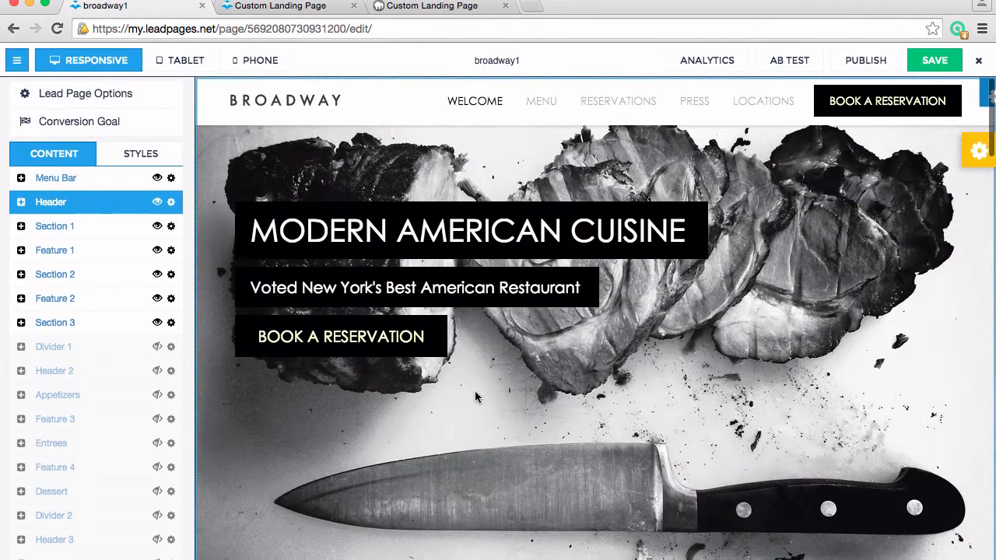
{"action": "scroll", "coordinate": [591, 344], "scroll_direction": "down", "scroll_amount": 2}
{"action": "scroll", "coordinate": [591, 345], "scroll_direction": "up", "scroll_amount": 2}
{"action": "left_click", "coordinate": [492, 230]}
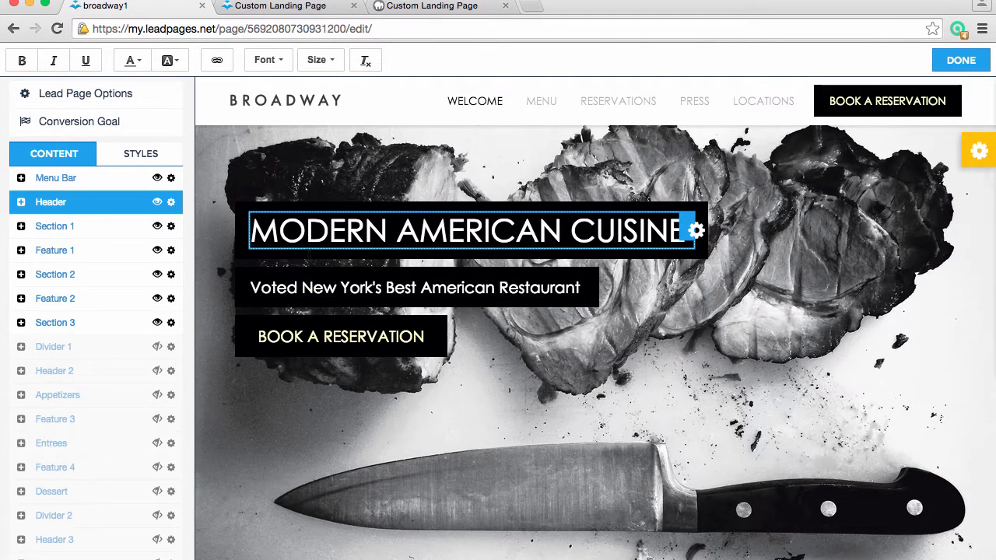
Inspect the target URL in the WELCOME menu link's options and close them without changes
{"action": "left_click", "coordinate": [467, 106]}
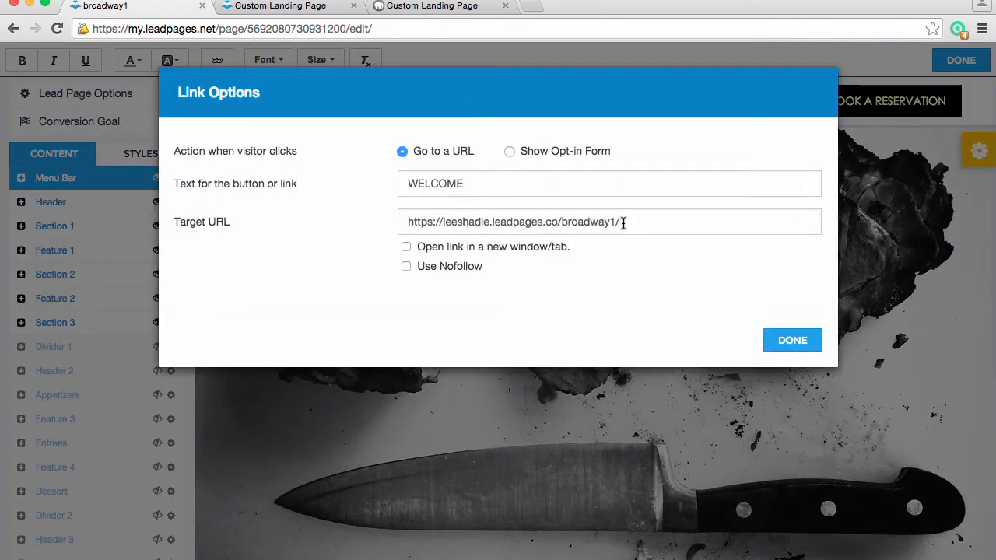
{"action": "left_click_drag", "start_coordinate": [616, 222], "coordinate": [561, 216]}
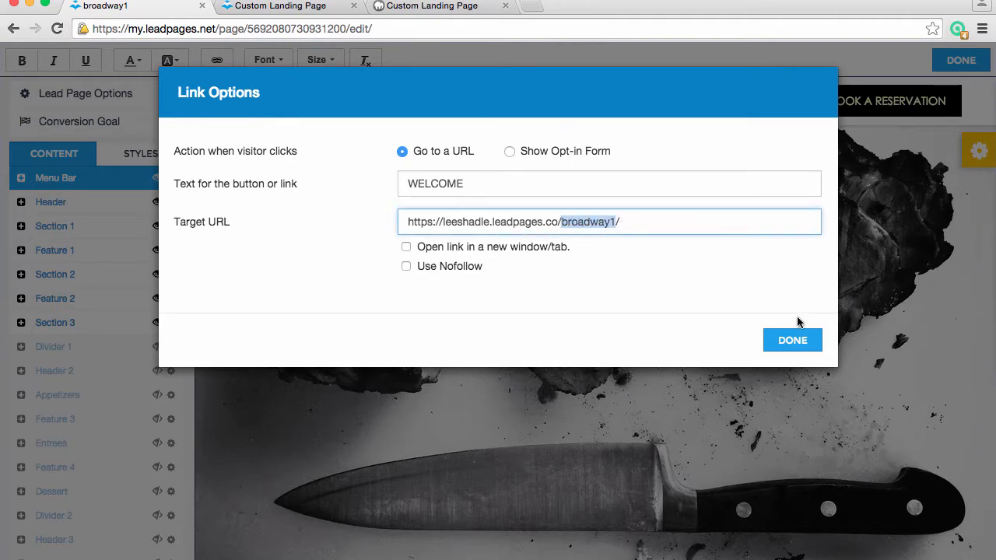
{"action": "left_click", "coordinate": [801, 340]}
{"action": "double_click", "coordinate": [298, 99]}
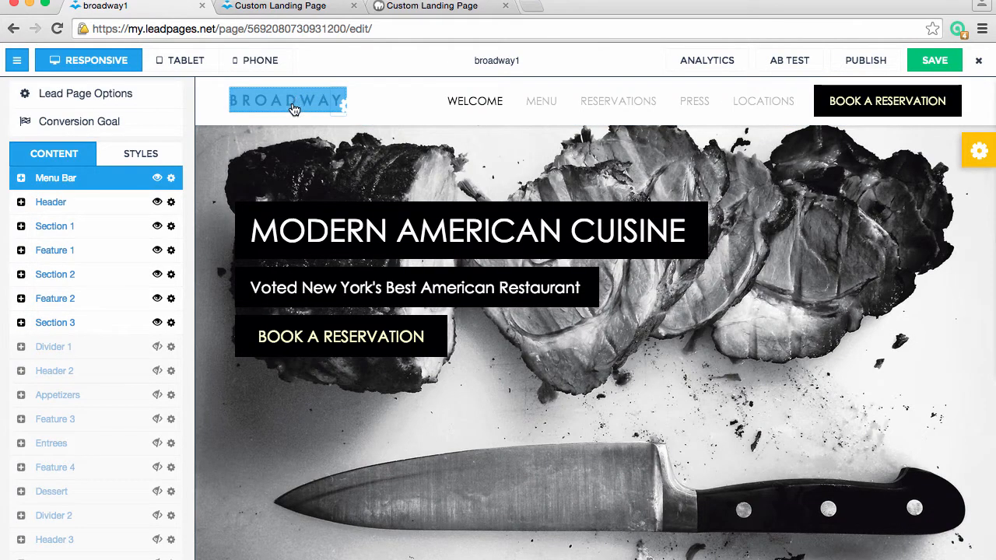
{"action": "left_click", "coordinate": [477, 111]}
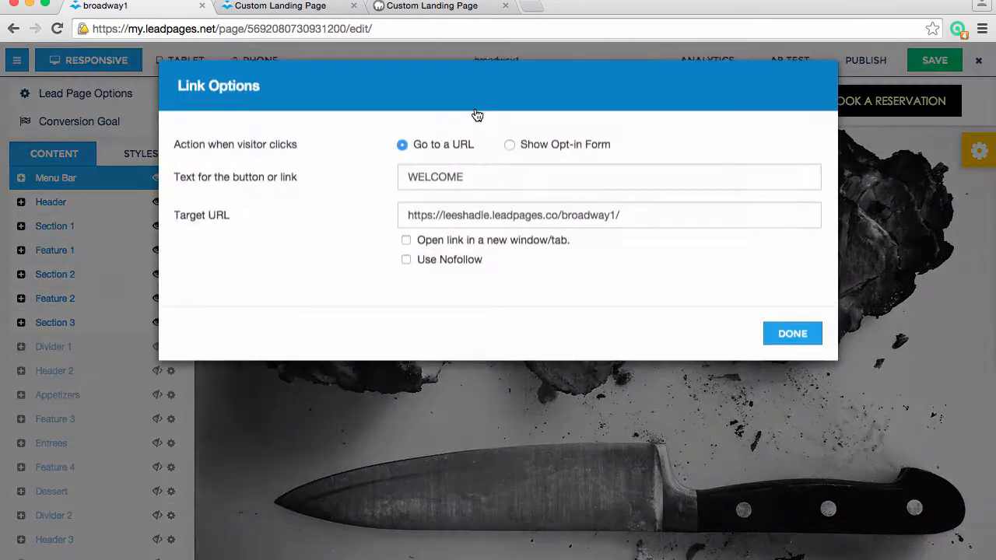
{"action": "left_click", "coordinate": [624, 221]}
{"action": "left_click", "coordinate": [797, 350]}
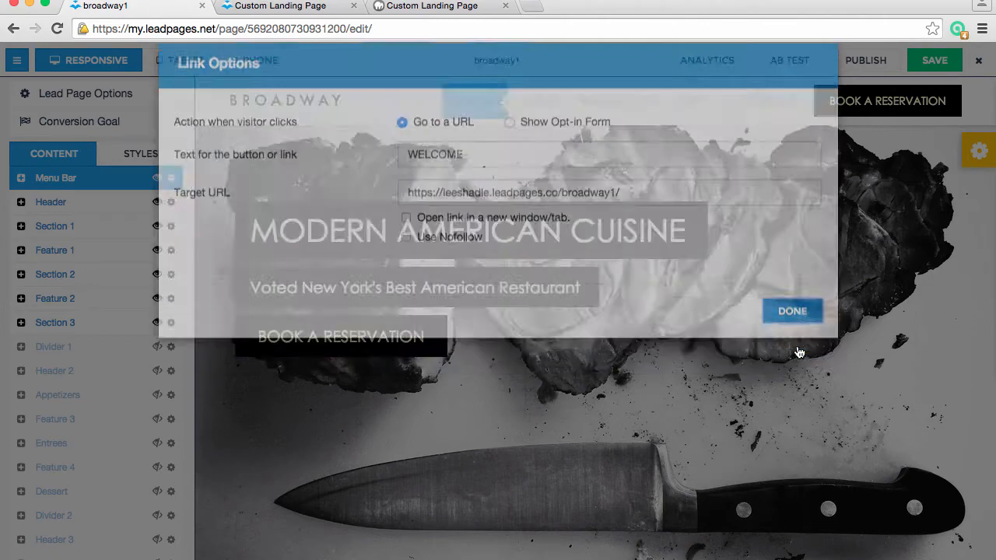
Inspect the target URLs of the MENU and RESERVATIONS links in the menu bar, closing each link's options without changes
{"action": "left_click", "coordinate": [542, 104]}
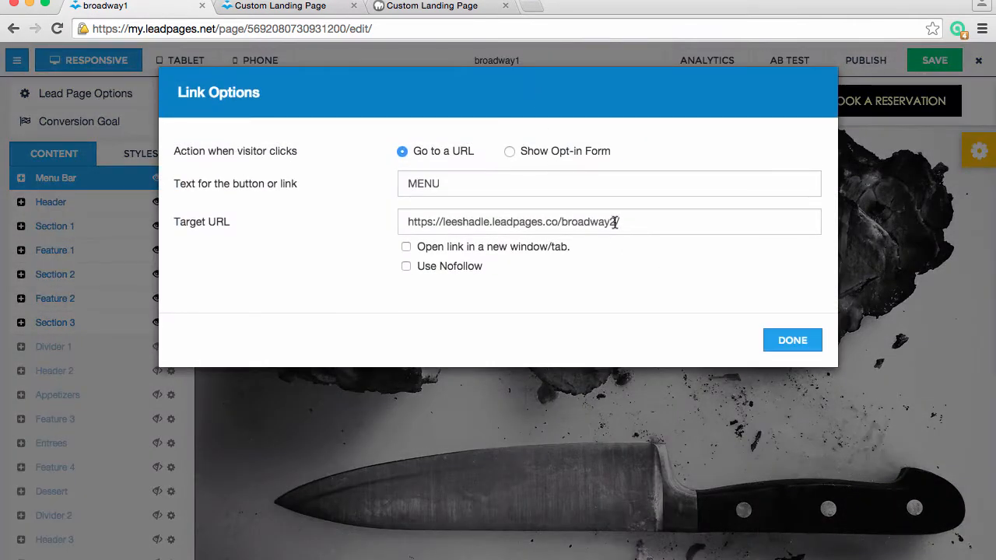
{"action": "left_click_drag", "start_coordinate": [615, 222], "coordinate": [566, 223]}
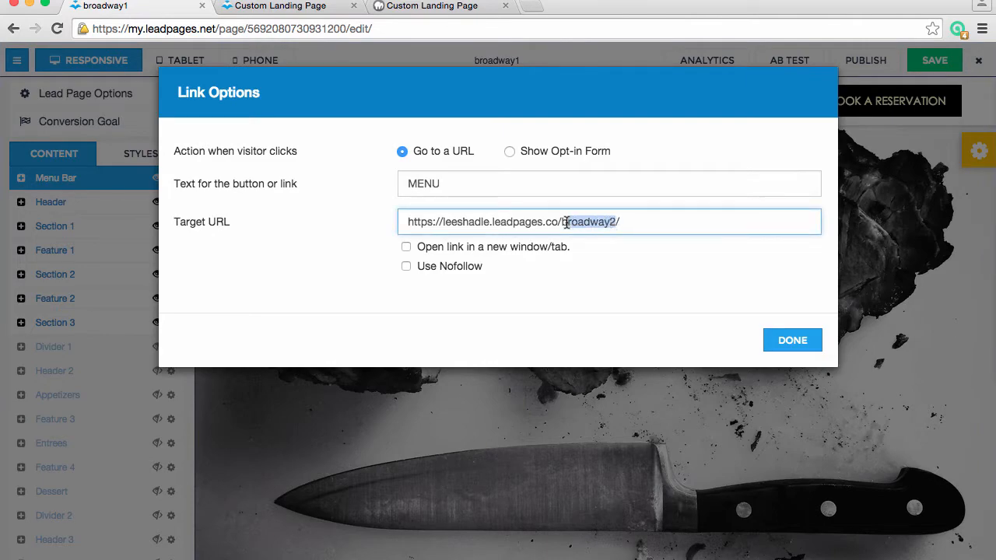
{"action": "left_click", "coordinate": [792, 340]}
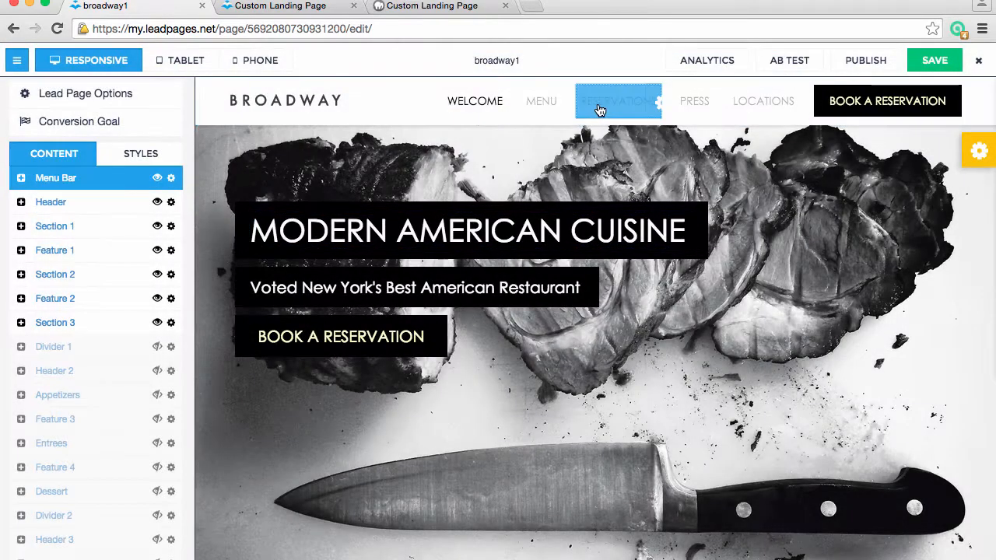
{"action": "left_click", "coordinate": [599, 107]}
{"action": "left_click_drag", "start_coordinate": [618, 221], "coordinate": [558, 222]}
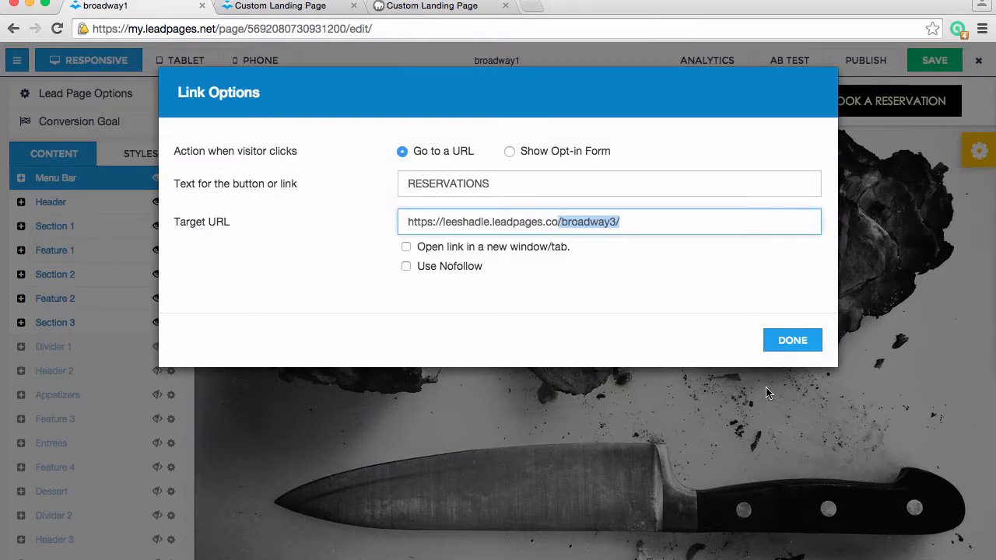
{"action": "left_click", "coordinate": [783, 341]}
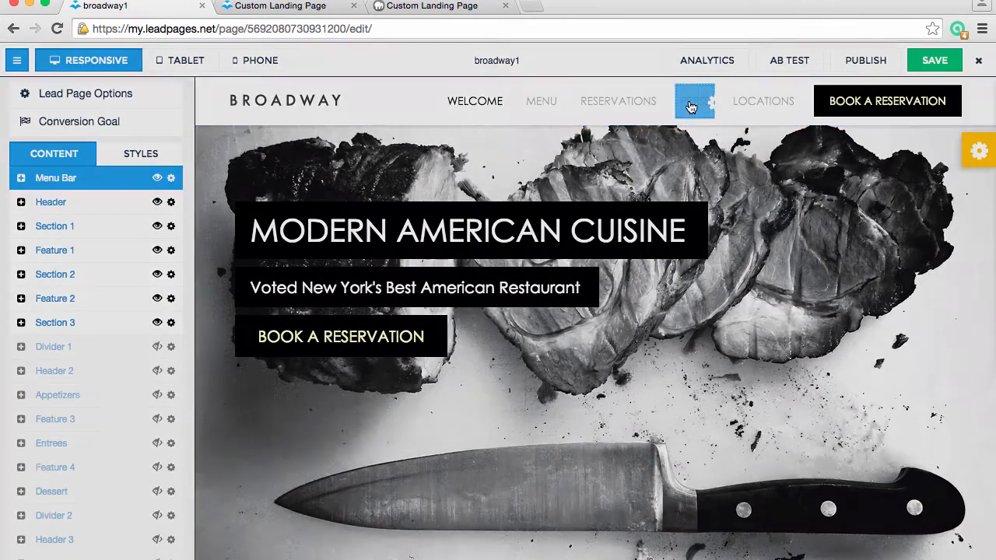
Inspect the target URLs of the PRESS and LOCATIONS links in the menu bar, closing each link's options without changes
{"action": "left_click", "coordinate": [696, 100]}
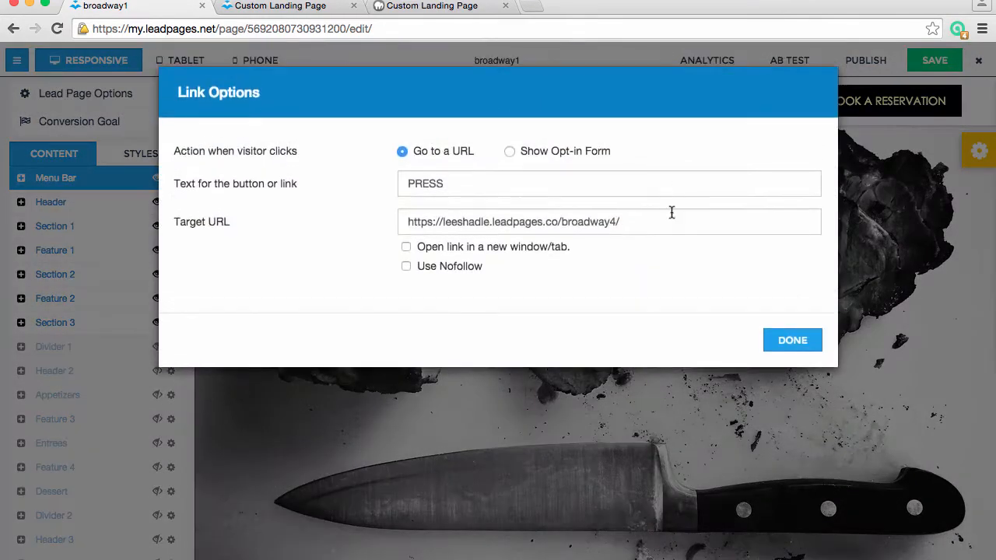
{"action": "left_click_drag", "start_coordinate": [621, 222], "coordinate": [562, 222]}
{"action": "left_click", "coordinate": [798, 348]}
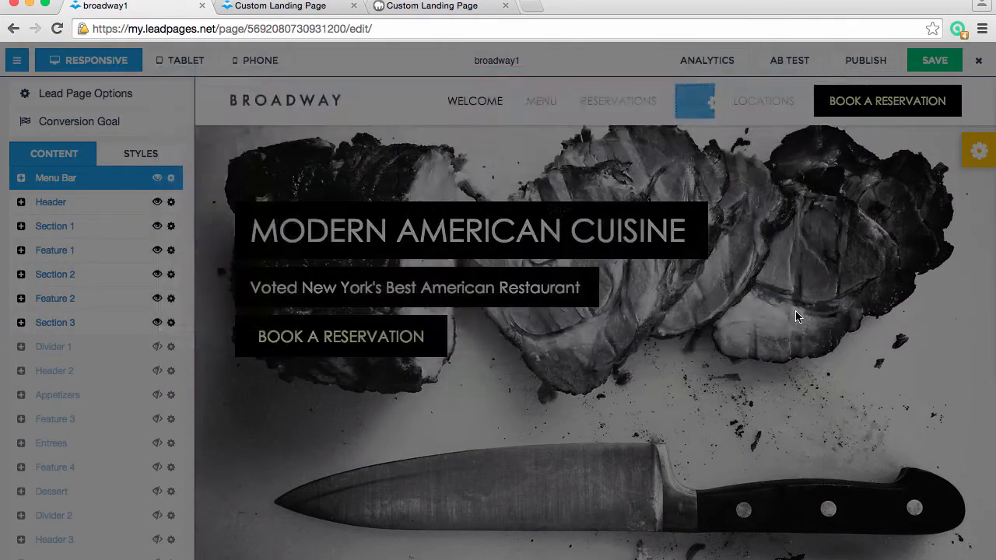
{"action": "left_click", "coordinate": [743, 112]}
{"action": "left_click_drag", "start_coordinate": [661, 223], "coordinate": [405, 221]}
{"action": "left_click", "coordinate": [778, 344]}
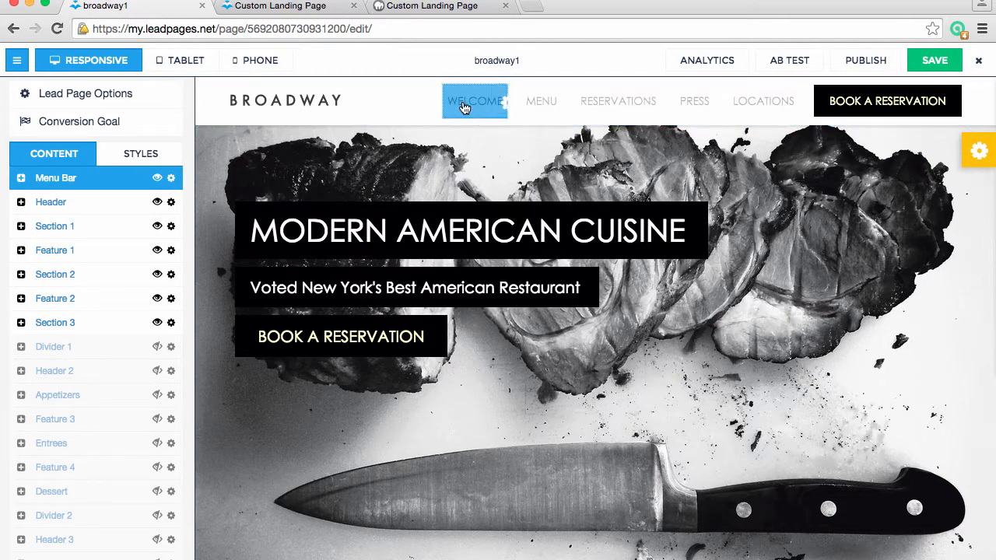
Inspect the target URLs of the MENU and WELCOME links in the menu bar again, closing both without changes
{"action": "left_click", "coordinate": [540, 101]}
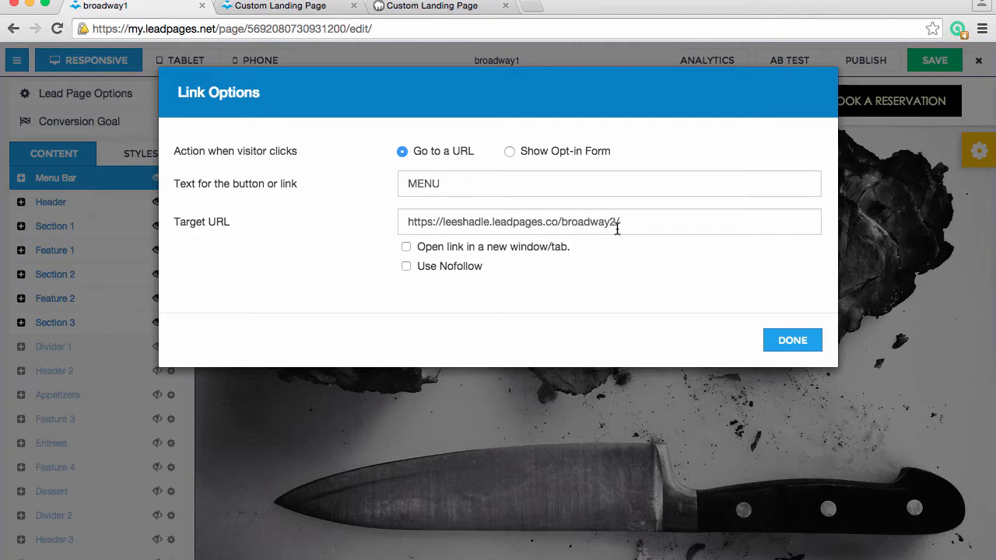
{"action": "left_click", "coordinate": [786, 341]}
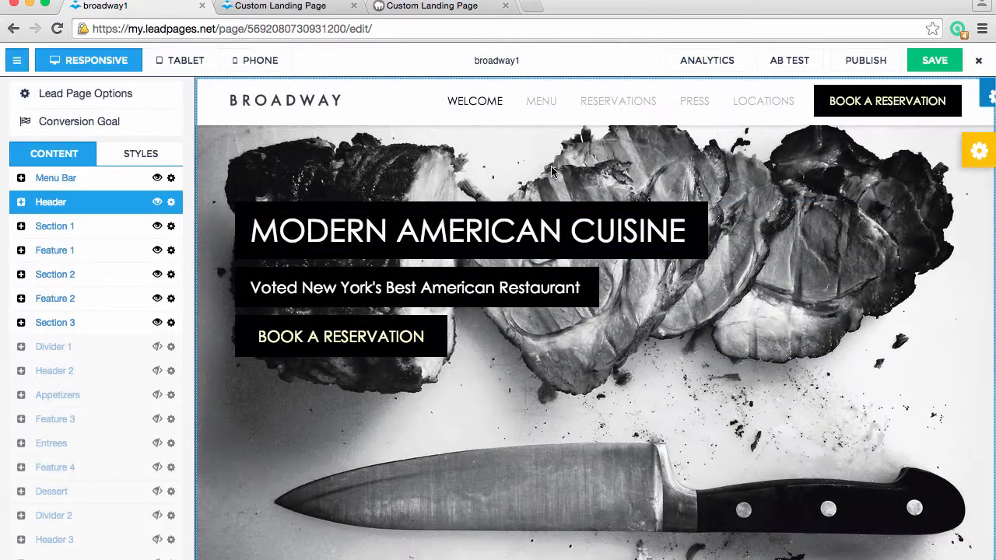
{"action": "left_click", "coordinate": [505, 119]}
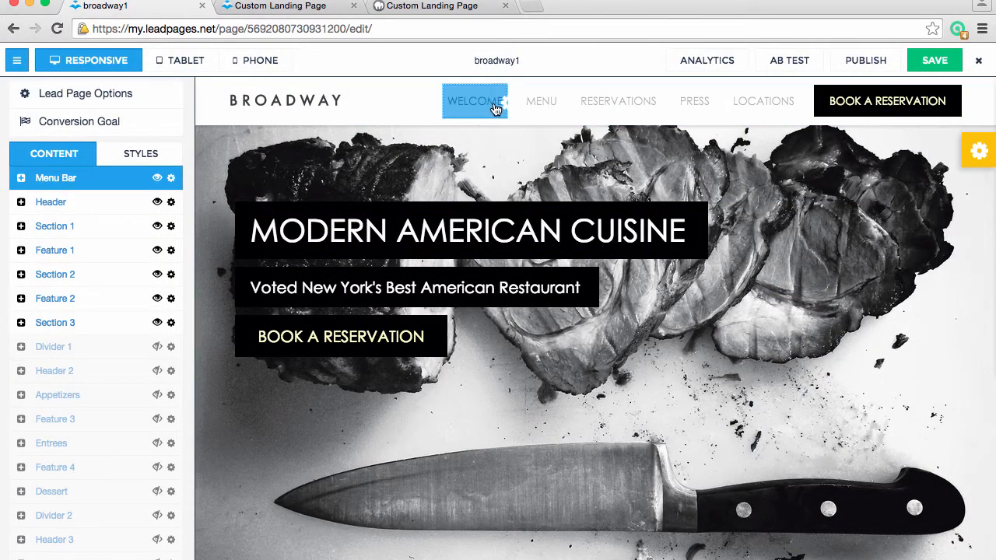
{"action": "left_click", "coordinate": [481, 106]}
{"action": "left_click_drag", "start_coordinate": [618, 222], "coordinate": [403, 196]}
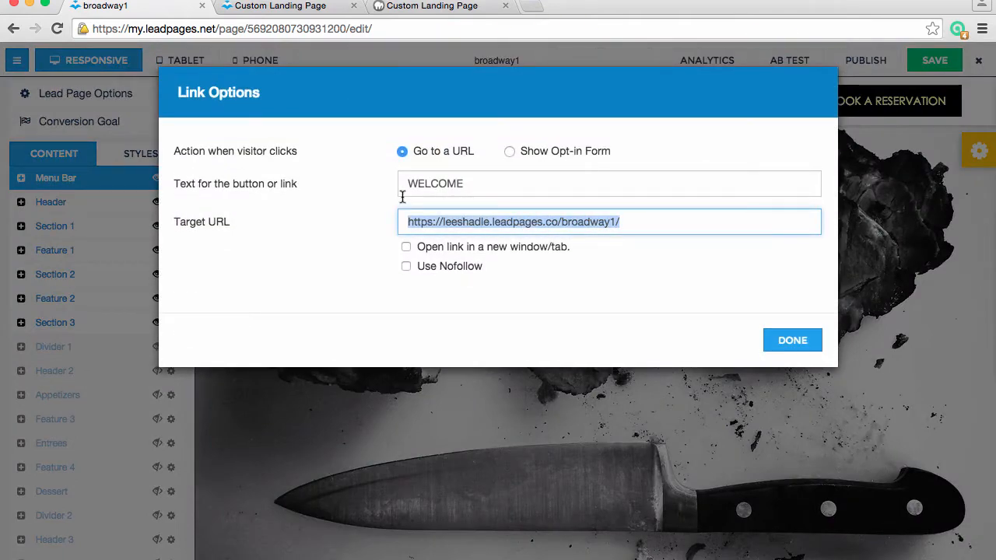
{"action": "left_click", "coordinate": [791, 347]}
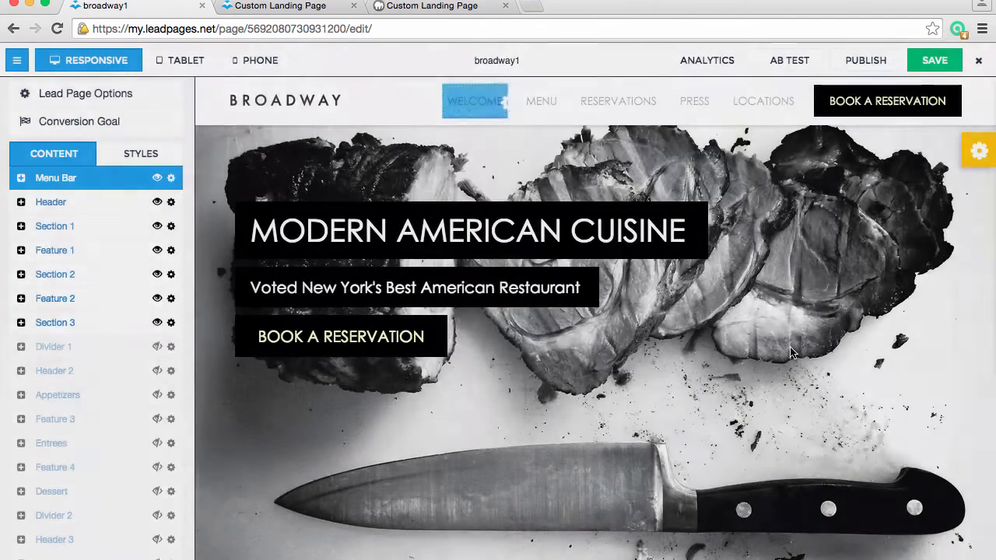
Save the broadway1 page and leave the editor for the My Pages list
{"action": "left_click", "coordinate": [920, 70]}
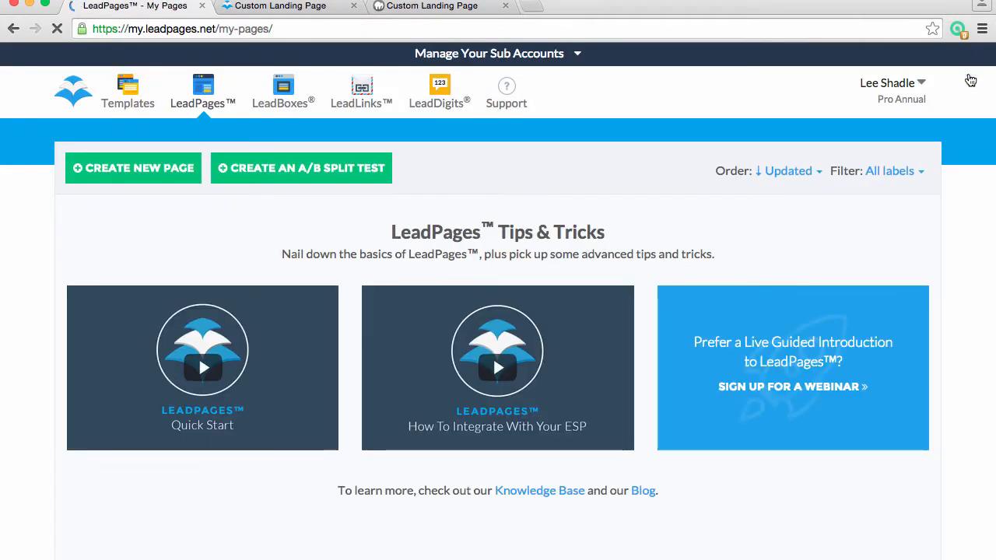
{"action": "scroll", "coordinate": [885, 271], "scroll_direction": "down", "scroll_amount": 5}
{"action": "scroll", "coordinate": [884, 271], "scroll_direction": "down", "scroll_amount": 1}
{"action": "scroll", "coordinate": [883, 272], "scroll_direction": "up", "scroll_amount": 6}
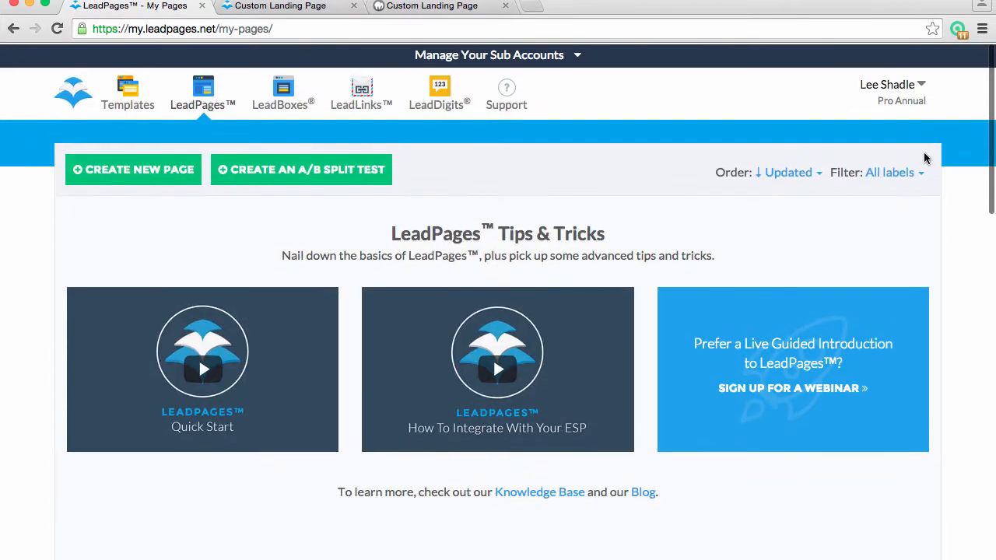
Look through the account options as far as My Templates and close them without choosing anything
{"action": "left_click", "coordinate": [914, 86]}
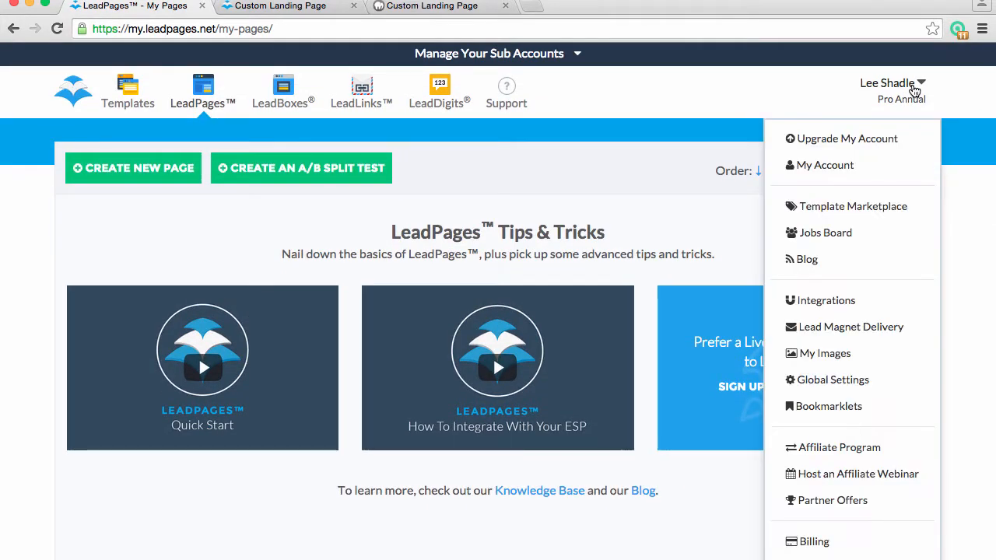
{"action": "scroll", "coordinate": [883, 404], "scroll_direction": "down", "scroll_amount": 3}
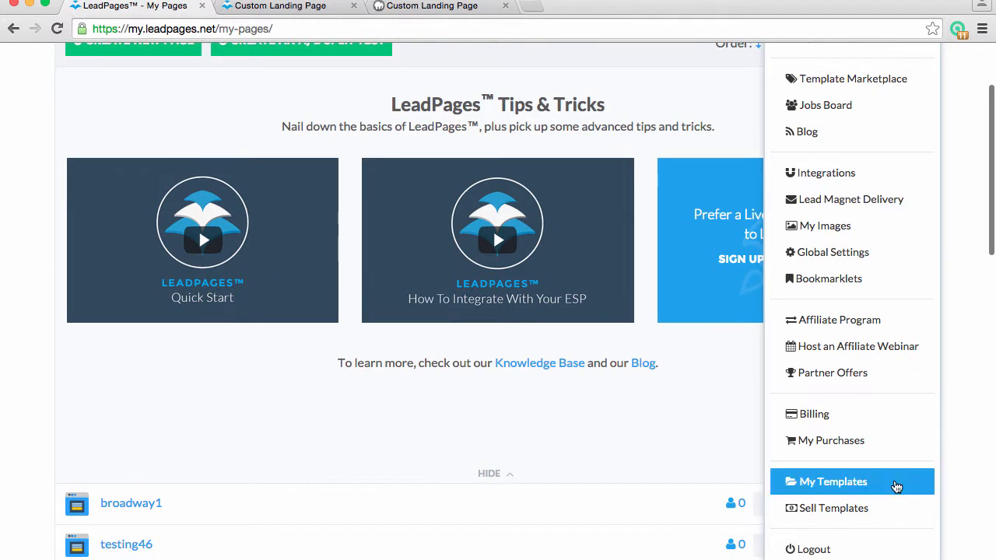
{"action": "left_click", "coordinate": [956, 490]}
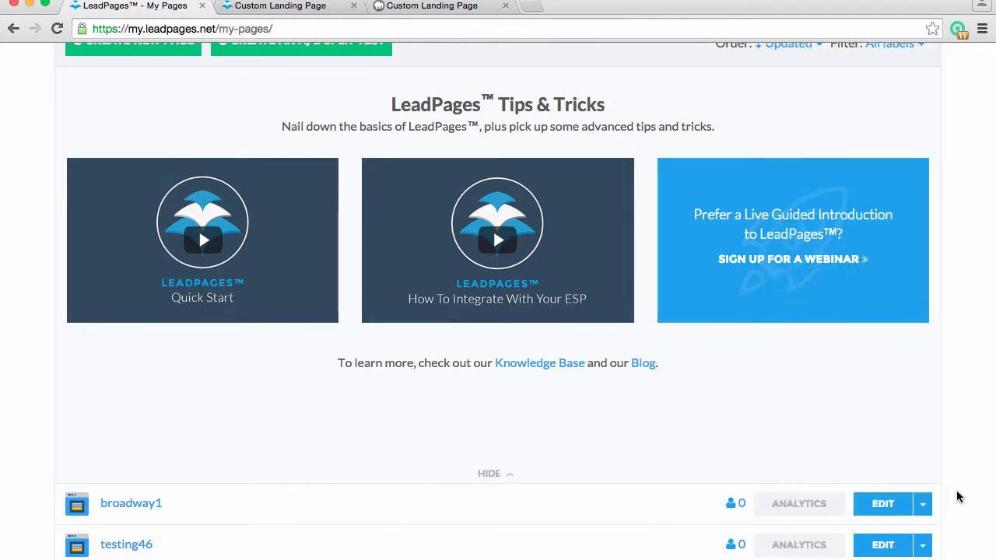
Open the broadway2 page for editing from the list of pages
{"action": "scroll", "coordinate": [582, 506], "scroll_direction": "down", "scroll_amount": 5}
{"action": "scroll", "coordinate": [584, 512], "scroll_direction": "down", "scroll_amount": 3}
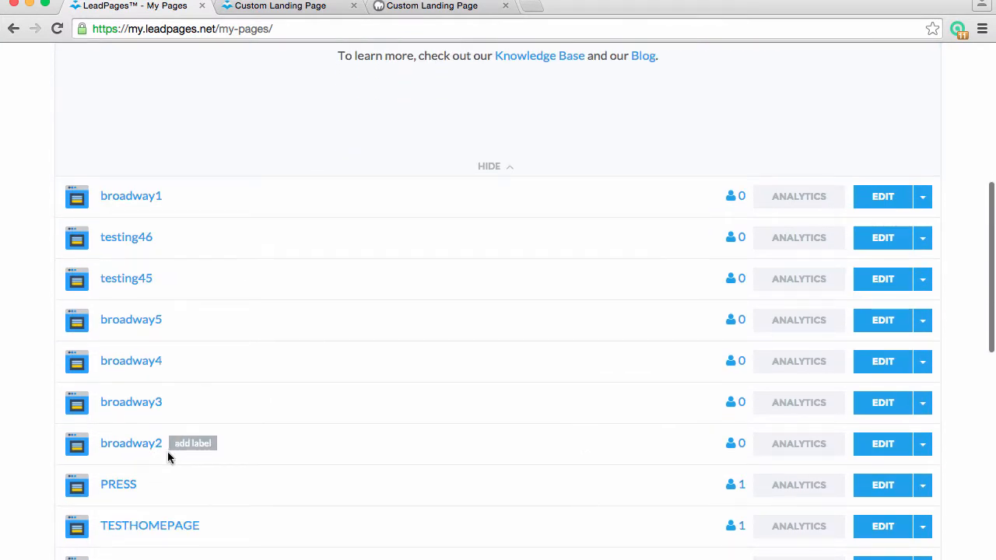
{"action": "left_click", "coordinate": [875, 453]}
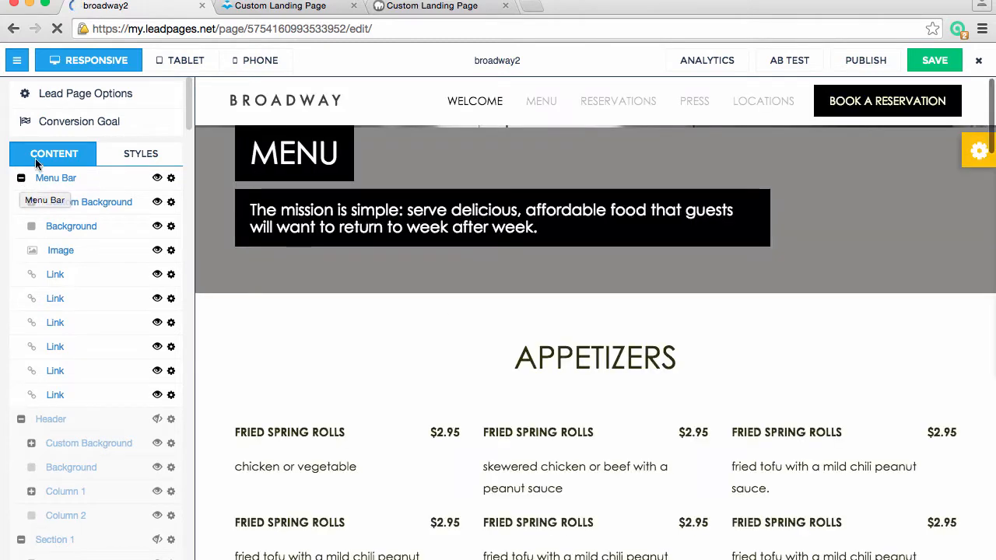
Collapse the Menu Bar, Header, Section 1, Feature 1, Section 2, Feature 2, Section 3 and Divider 1 groups in the content list
{"action": "left_click", "coordinate": [21, 178]}
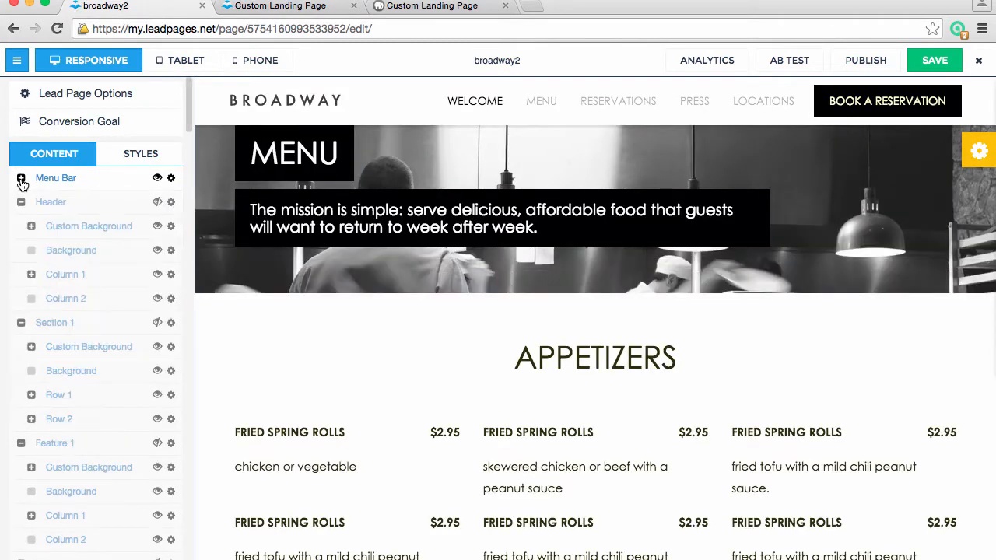
{"action": "left_click", "coordinate": [21, 202]}
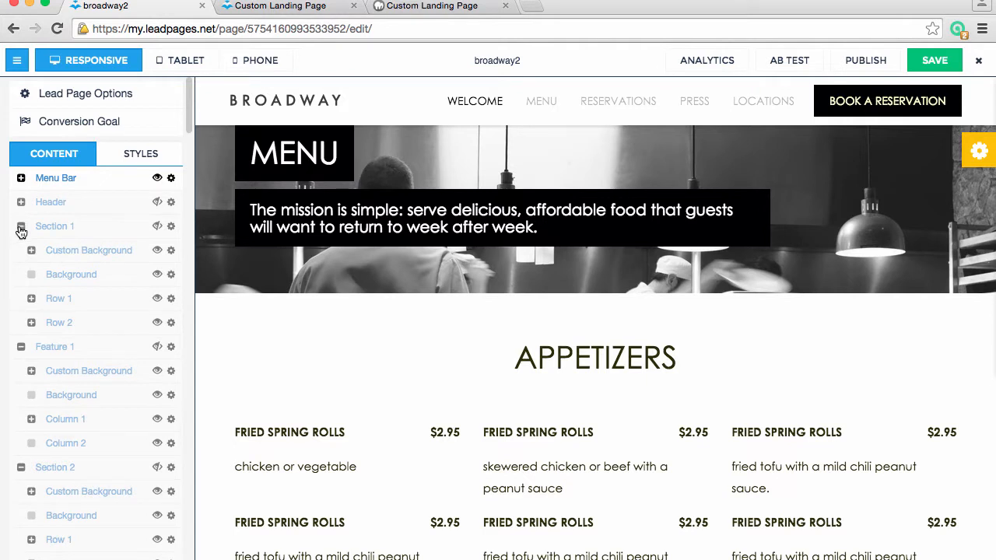
{"action": "left_click", "coordinate": [21, 226]}
{"action": "left_click", "coordinate": [21, 250]}
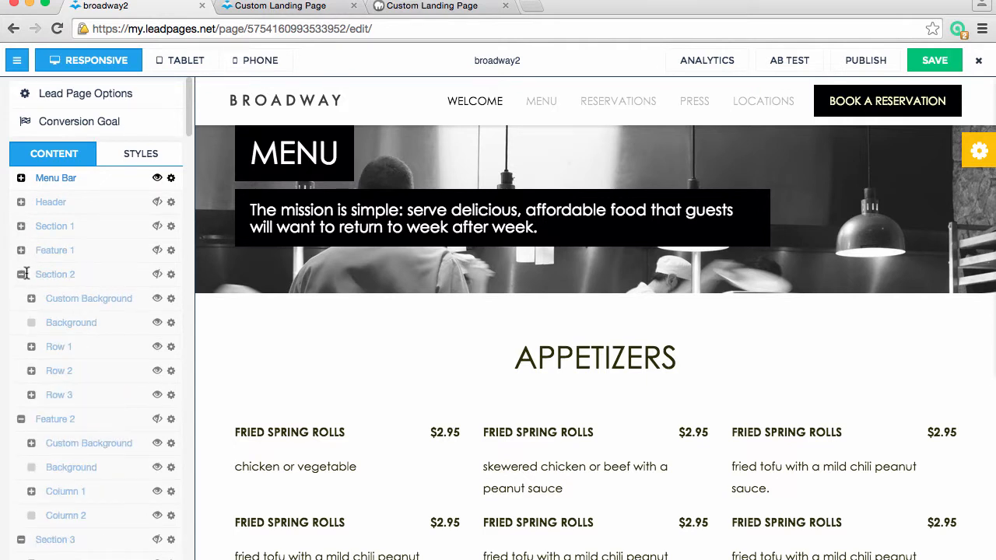
{"action": "left_click", "coordinate": [21, 275]}
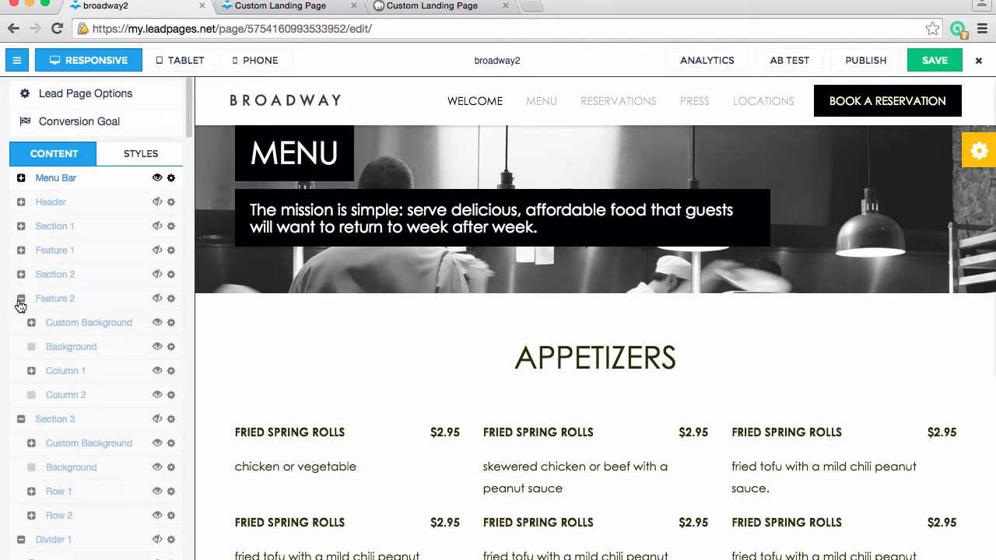
{"action": "left_click", "coordinate": [21, 299]}
{"action": "left_click", "coordinate": [21, 323]}
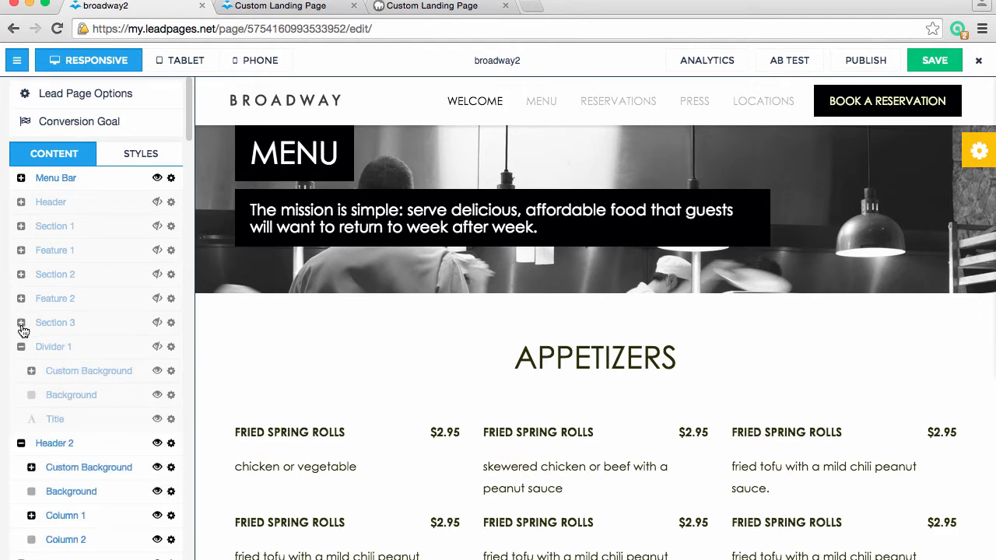
{"action": "left_click", "coordinate": [21, 347]}
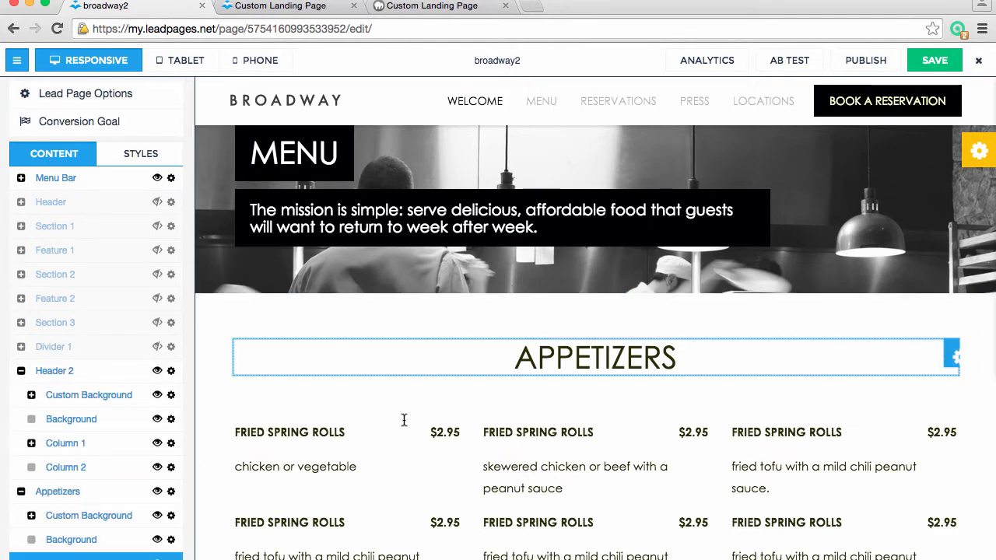
Temporarily show the hidden Divider 1 section above the menu page's header, view it on the page, and hide it again
{"action": "scroll", "coordinate": [403, 420], "scroll_direction": "down", "scroll_amount": 5}
{"action": "scroll", "coordinate": [405, 422], "scroll_direction": "down", "scroll_amount": 20}
{"action": "scroll", "coordinate": [404, 421], "scroll_direction": "up", "scroll_amount": 20}
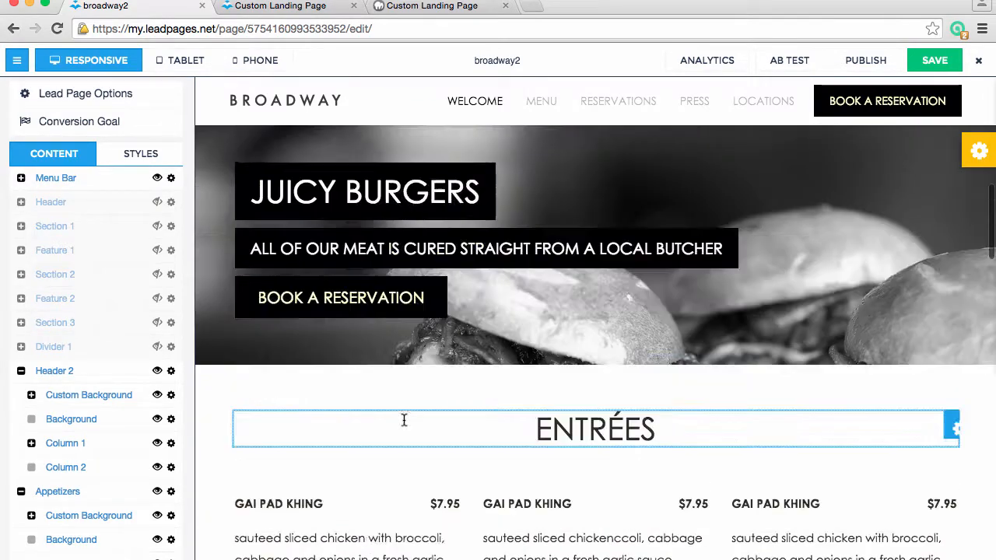
{"action": "left_click", "coordinate": [157, 347]}
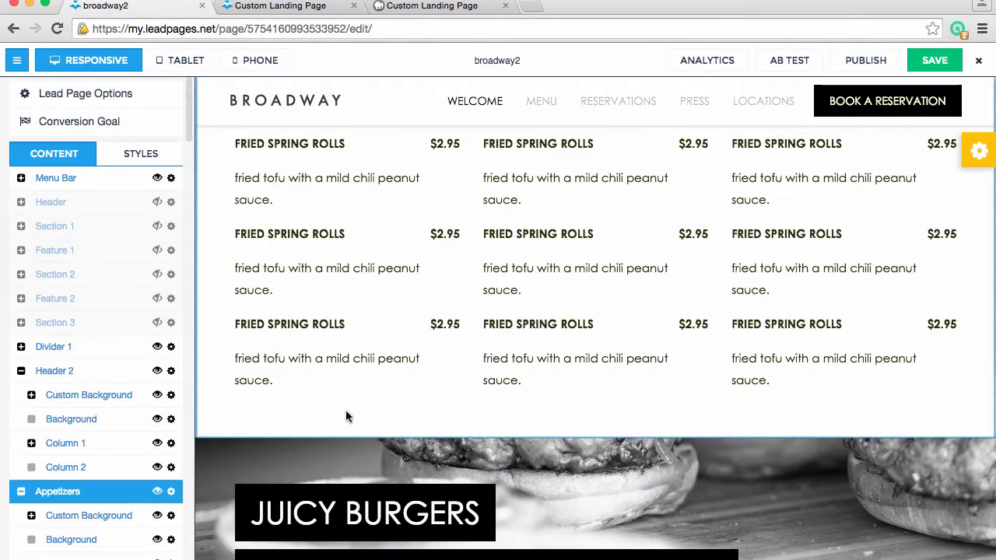
{"action": "scroll", "coordinate": [345, 410], "scroll_direction": "up", "scroll_amount": 8}
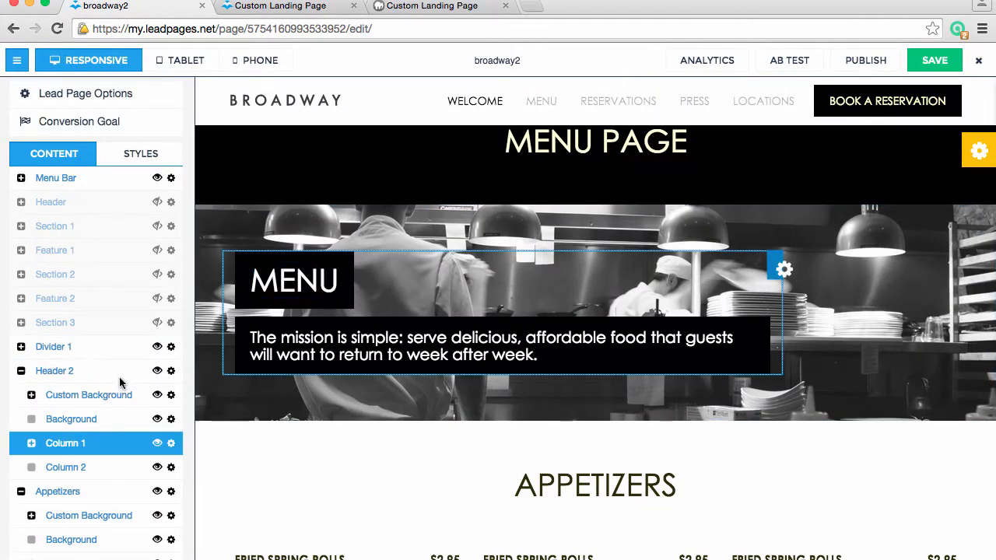
{"action": "left_click", "coordinate": [156, 348]}
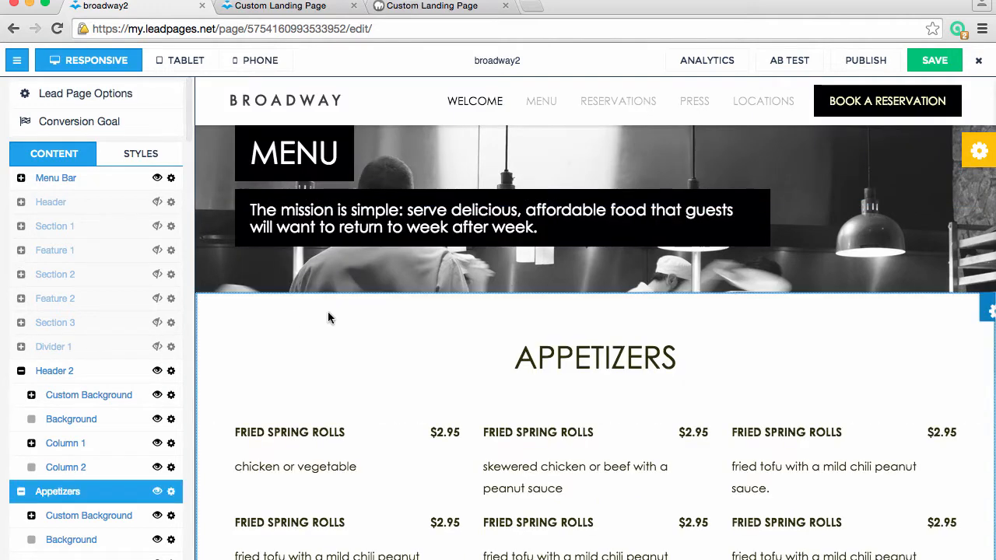
Collapse the Header 2, Appetizers, Feature 3 and Entrees groups in the content list
{"action": "left_click", "coordinate": [21, 371]}
{"action": "left_click", "coordinate": [21, 395]}
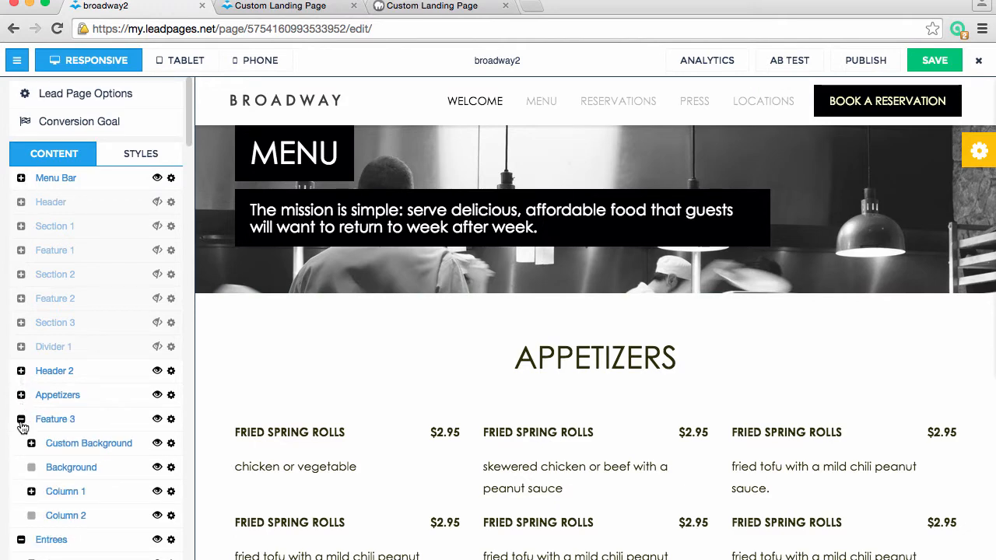
{"action": "left_click", "coordinate": [21, 419]}
{"action": "left_click", "coordinate": [21, 443]}
Review the menu page from appetizers to desserts and collapse the Feature 4 and Dessert groups in the content list
{"action": "scroll", "coordinate": [356, 478], "scroll_direction": "down", "scroll_amount": 10}
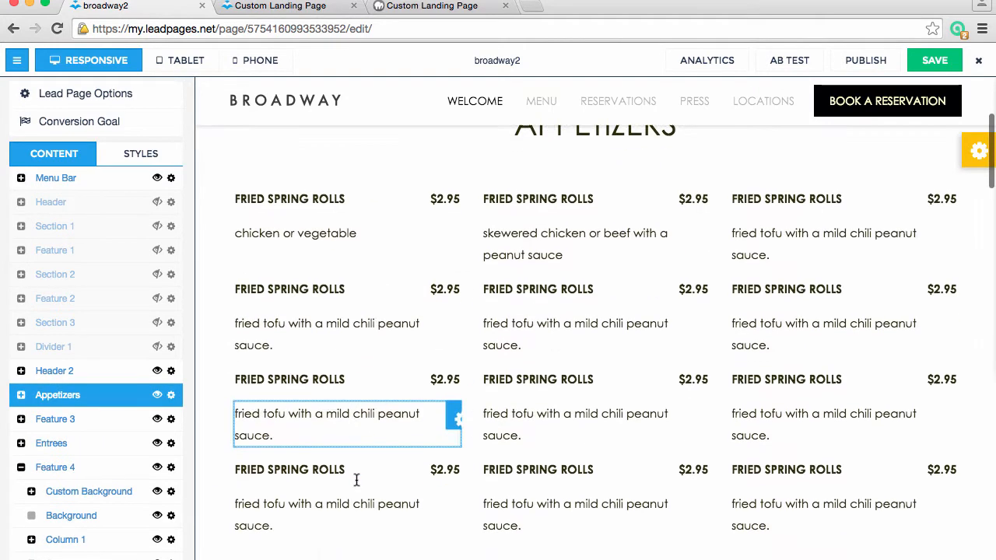
{"action": "scroll", "coordinate": [357, 480], "scroll_direction": "down", "scroll_amount": 8}
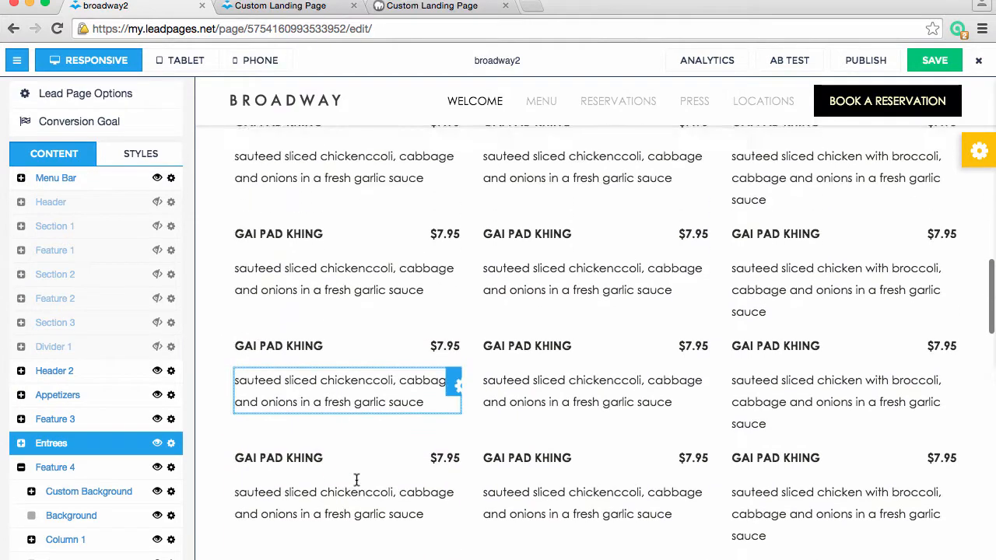
{"action": "scroll", "coordinate": [357, 480], "scroll_direction": "down", "scroll_amount": 5}
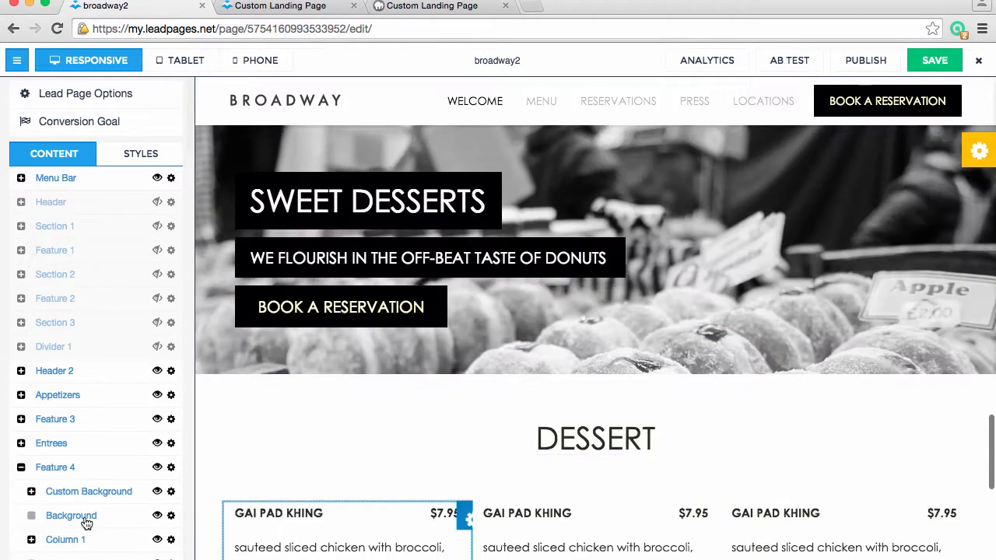
{"action": "left_click", "coordinate": [21, 467]}
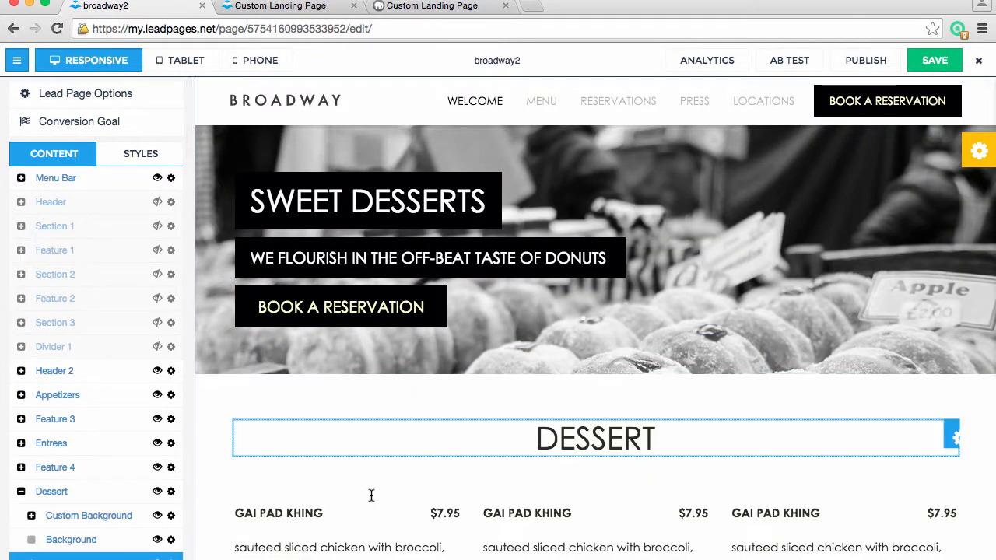
{"action": "scroll", "coordinate": [370, 493], "scroll_direction": "down", "scroll_amount": 6}
{"action": "left_click", "coordinate": [21, 491]}
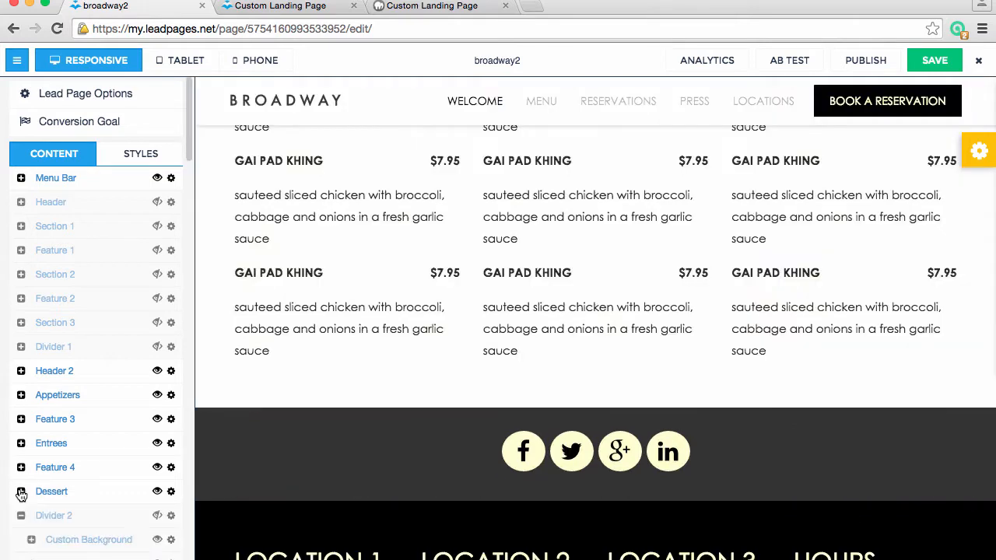
Collapse the Social, Footer 1 and Footer 2 groups at the end of the content list
{"action": "scroll", "coordinate": [406, 522], "scroll_direction": "down", "scroll_amount": 2}
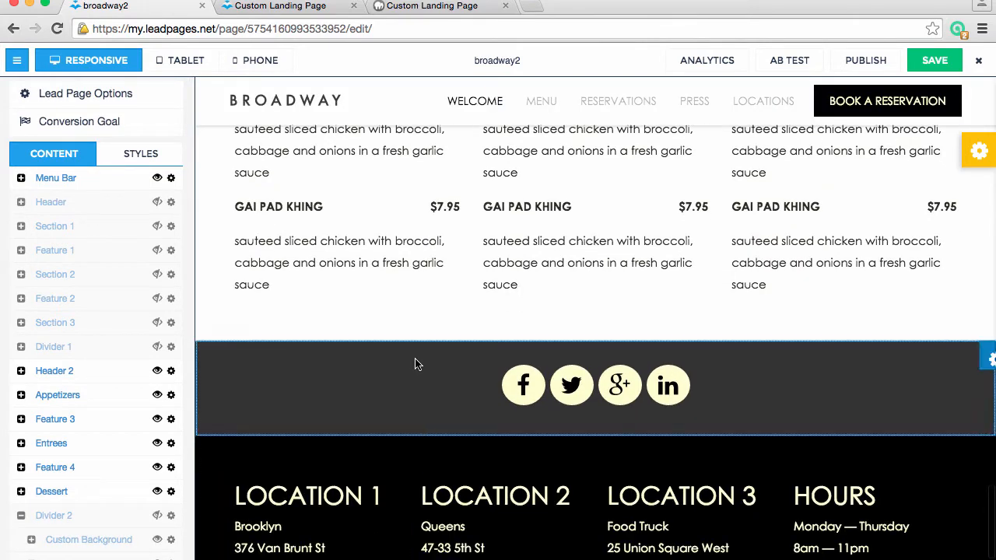
{"action": "scroll", "coordinate": [107, 544], "scroll_direction": "down", "scroll_amount": 10}
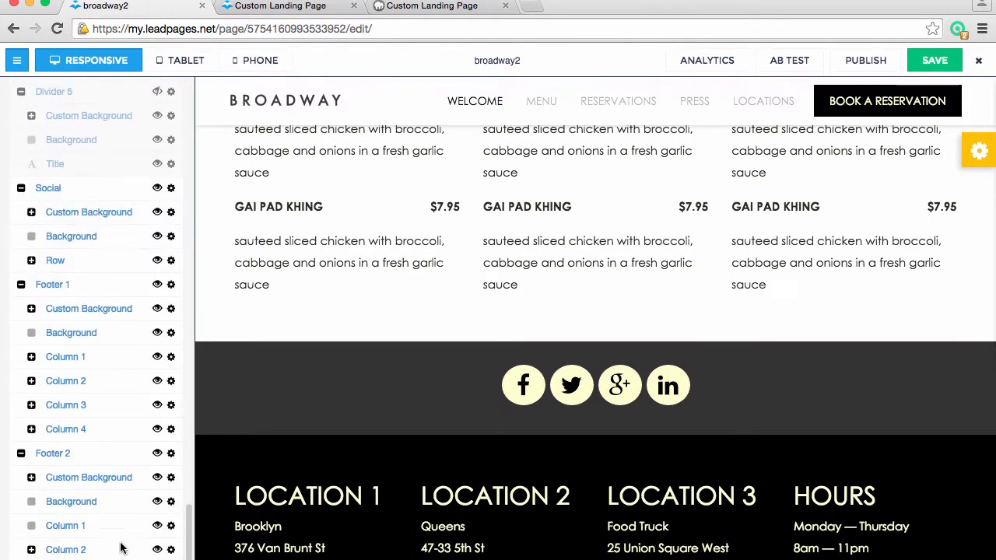
{"action": "left_click", "coordinate": [21, 188]}
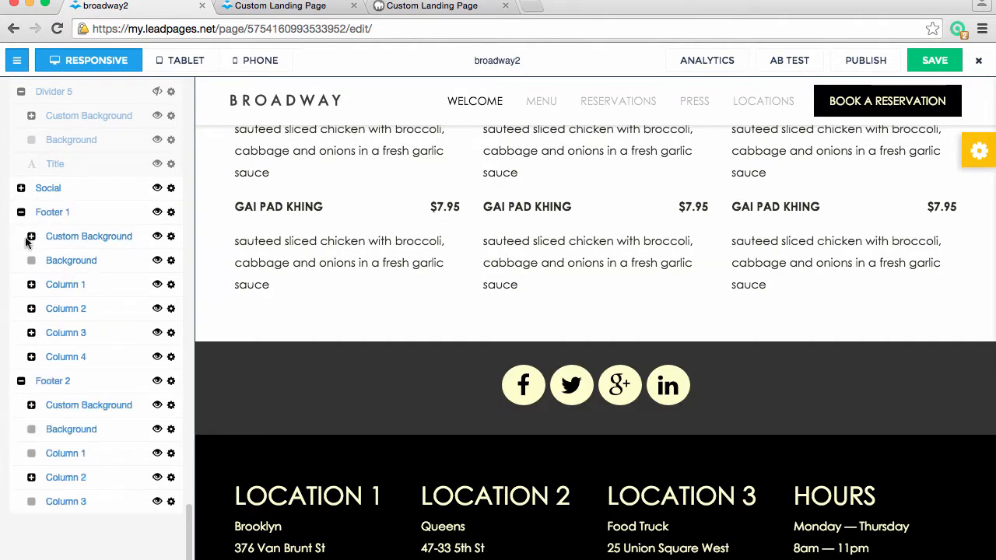
{"action": "left_click", "coordinate": [21, 212]}
{"action": "left_click", "coordinate": [21, 237]}
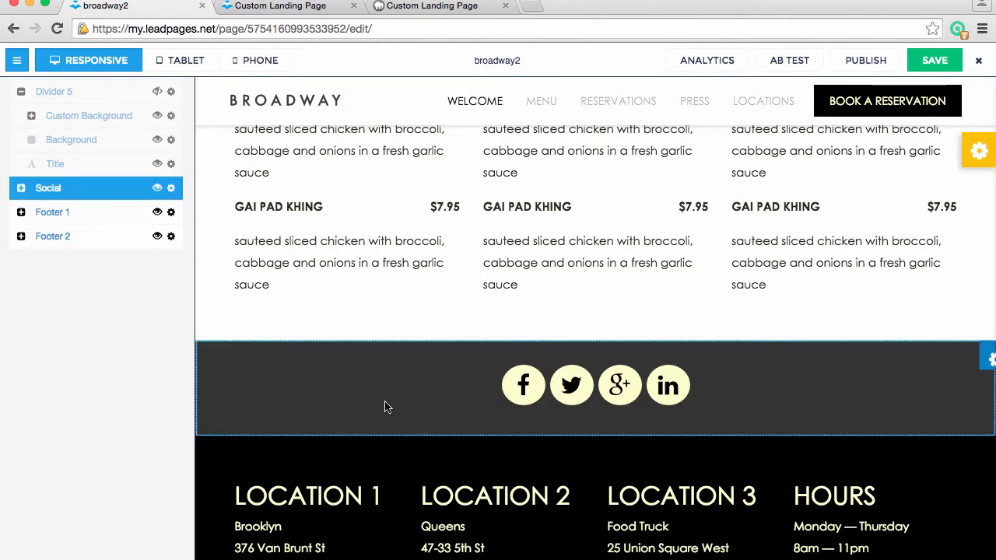
Examine the footer with locations and hours, and return to the MENU header above the appetizers
{"action": "scroll", "coordinate": [435, 529], "scroll_direction": "down", "scroll_amount": 3}
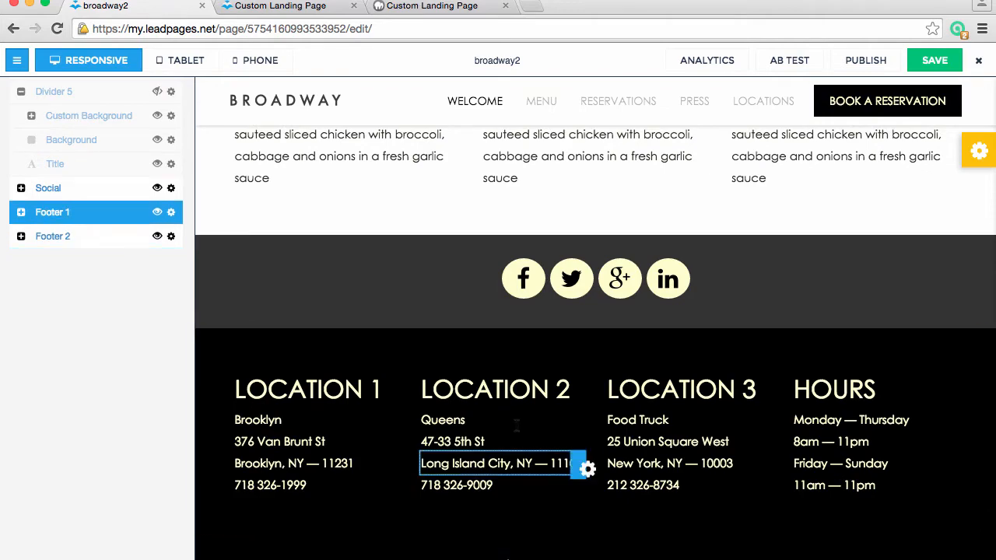
{"action": "scroll", "coordinate": [514, 420], "scroll_direction": "up", "scroll_amount": 5}
{"action": "scroll", "coordinate": [510, 381], "scroll_direction": "up", "scroll_amount": 15}
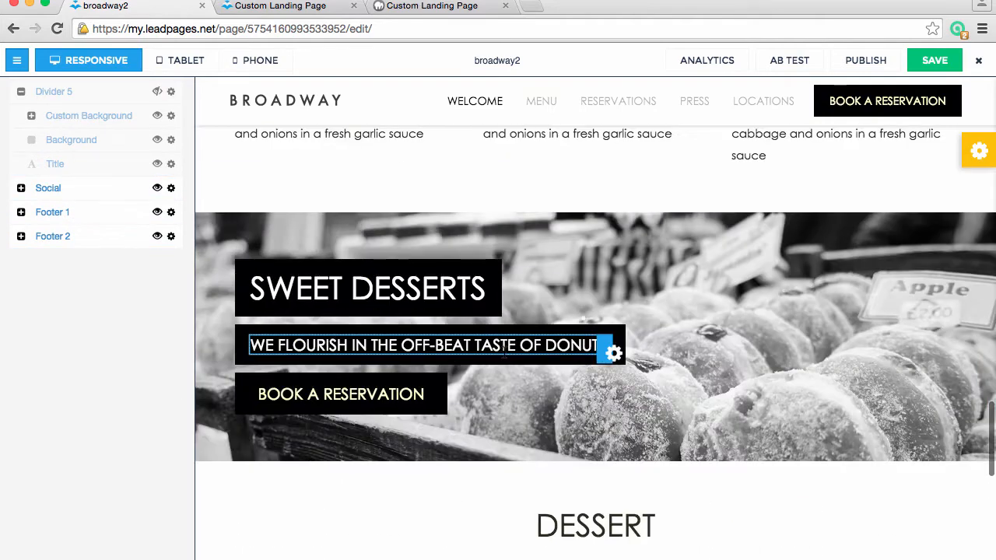
{"action": "scroll", "coordinate": [506, 350], "scroll_direction": "up", "scroll_amount": 10}
{"action": "scroll", "coordinate": [130, 199], "scroll_direction": "up", "scroll_amount": 10}
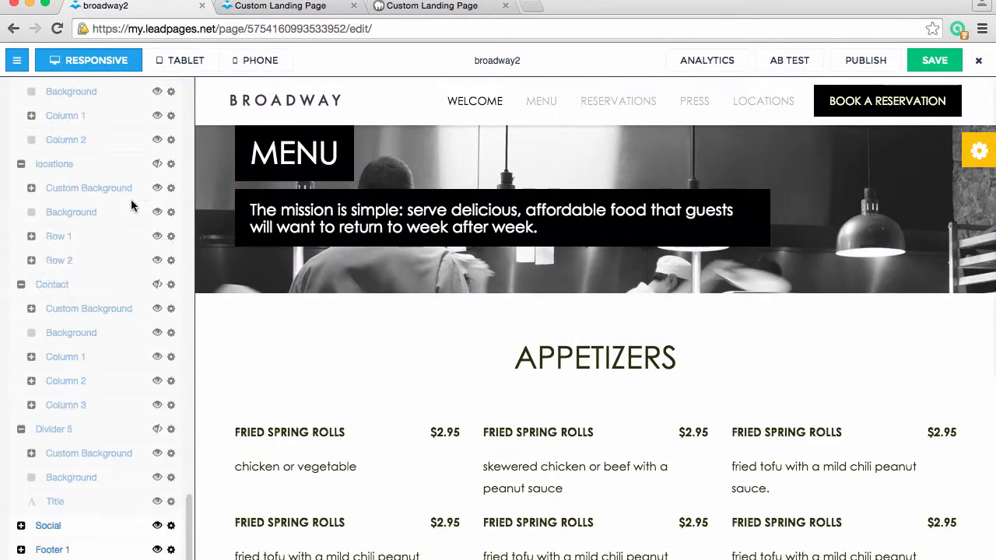
Check the target URLs of the WELCOME and MENU links in the broadway2 menu bar
{"action": "scroll", "coordinate": [131, 199], "scroll_direction": "up", "scroll_amount": 2}
{"action": "scroll", "coordinate": [116, 257], "scroll_direction": "down", "scroll_amount": 3}
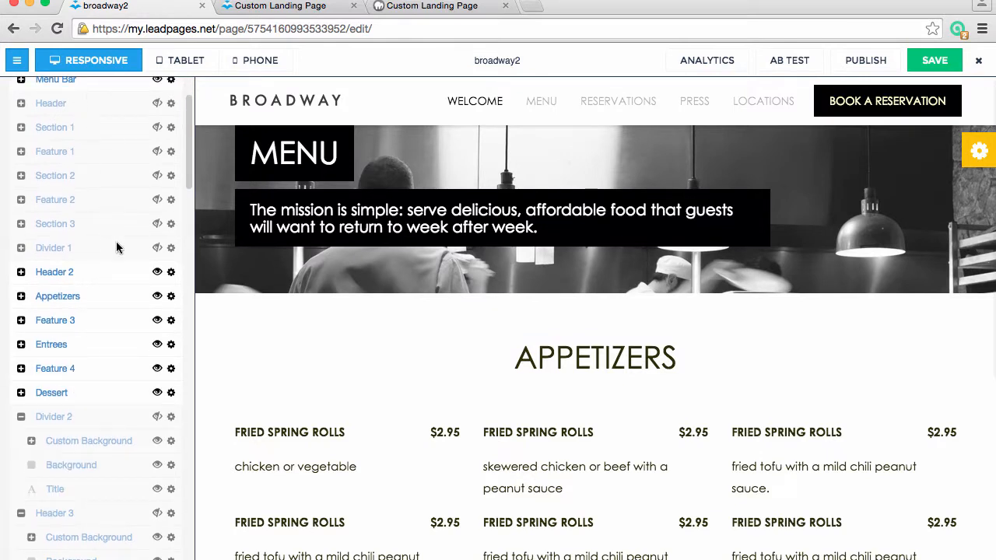
{"action": "scroll", "coordinate": [128, 447], "scroll_direction": "up", "scroll_amount": 3}
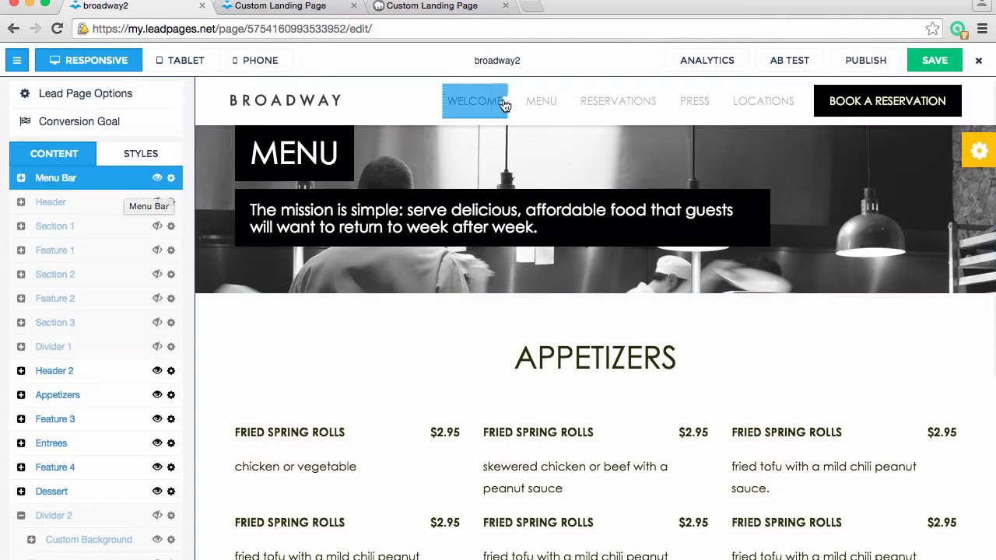
{"action": "left_click", "coordinate": [477, 104]}
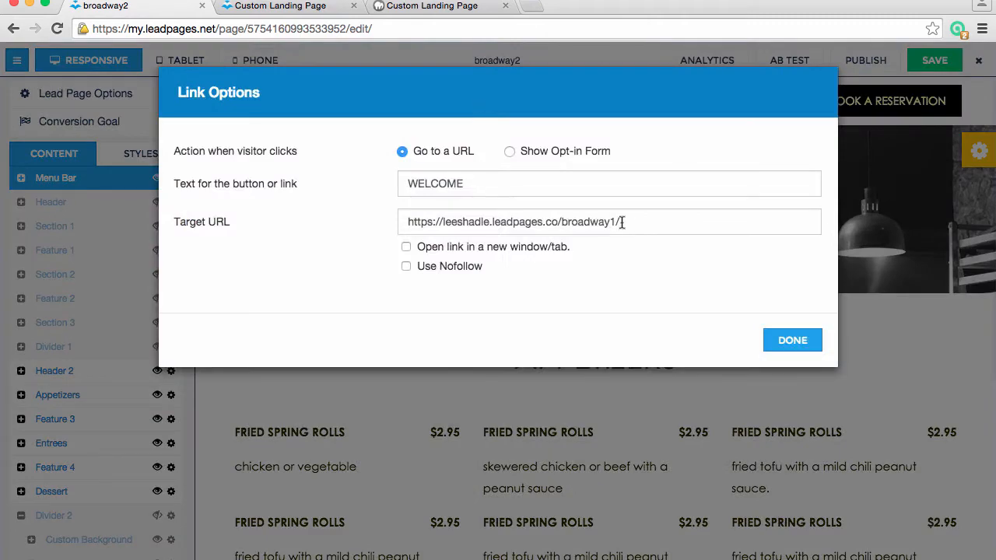
{"action": "left_click_drag", "start_coordinate": [641, 224], "coordinate": [398, 216]}
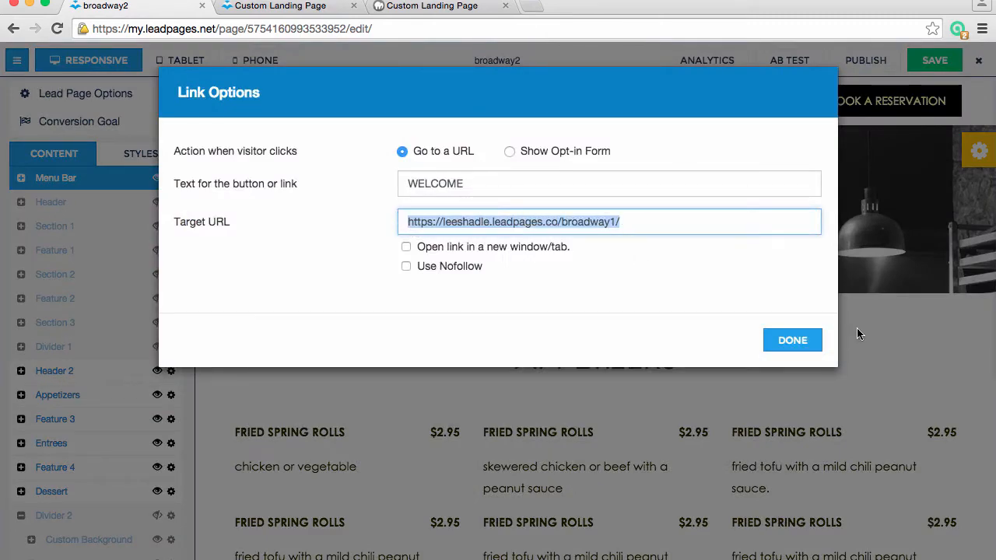
{"action": "left_click", "coordinate": [792, 340]}
{"action": "left_click", "coordinate": [542, 102]}
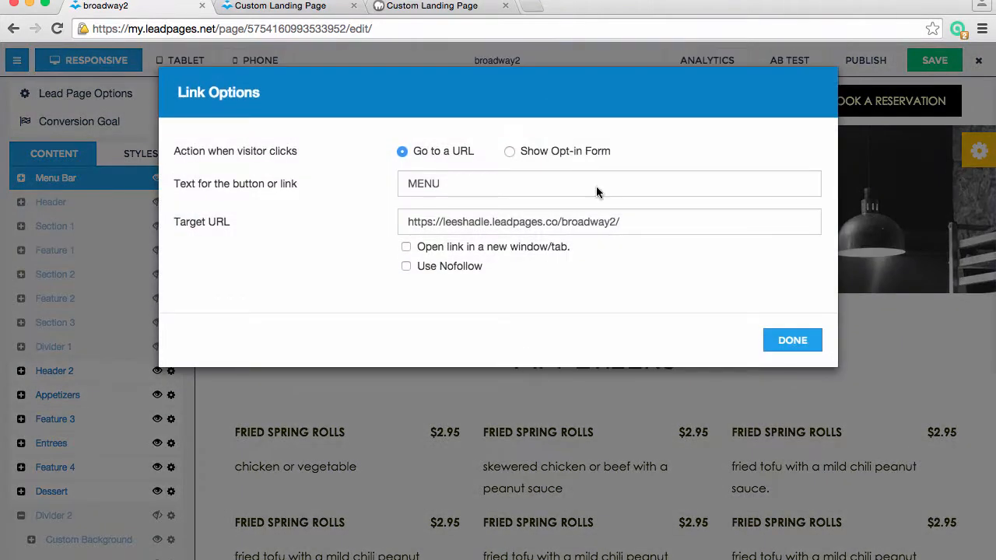
{"action": "left_click_drag", "start_coordinate": [642, 217], "coordinate": [422, 205]}
{"action": "left_click", "coordinate": [792, 340]}
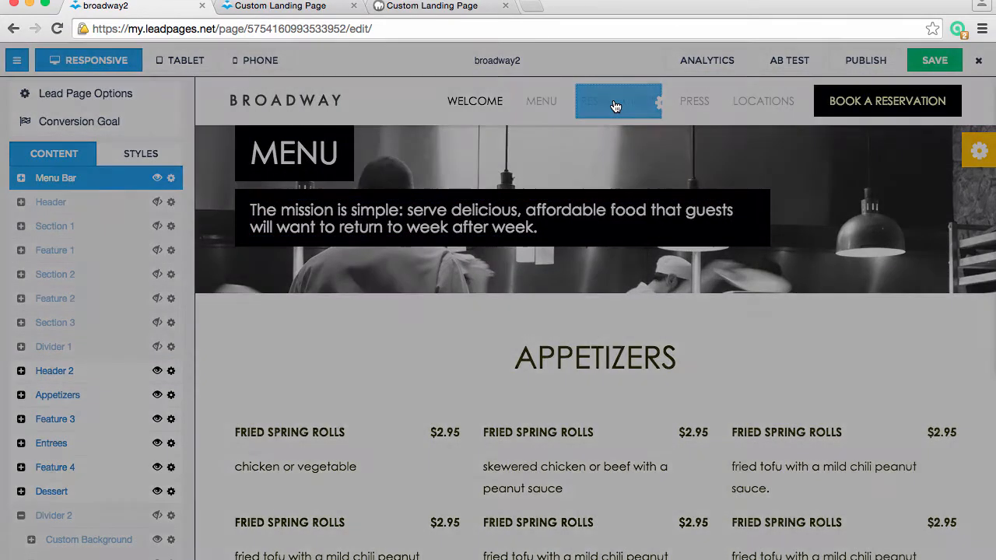
Check the target URLs of the RESERVATIONS, PRESS and LOCATIONS links in the broadway2 menu bar
{"action": "left_click", "coordinate": [615, 102]}
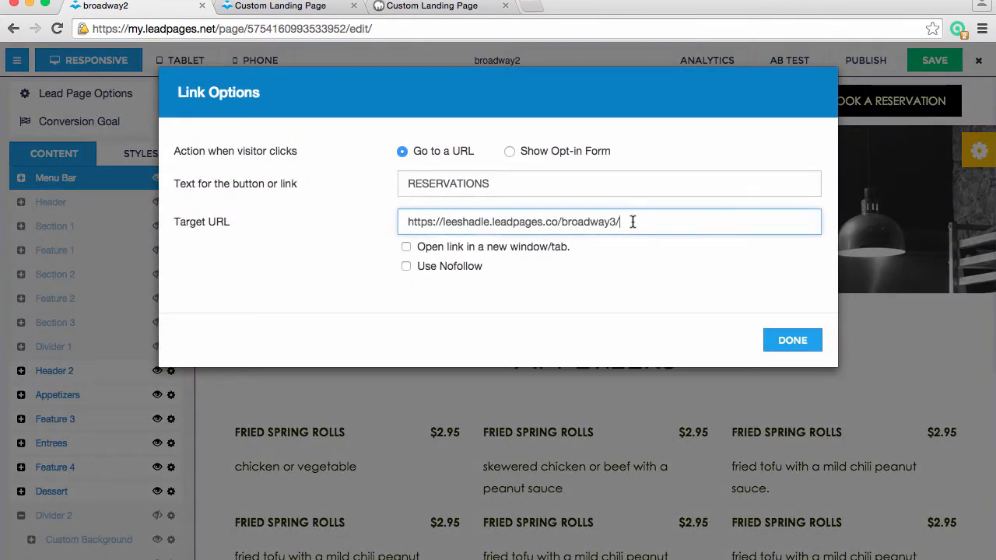
{"action": "left_click_drag", "start_coordinate": [756, 222], "coordinate": [407, 222]}
{"action": "left_click", "coordinate": [792, 340]}
{"action": "left_click", "coordinate": [696, 104]}
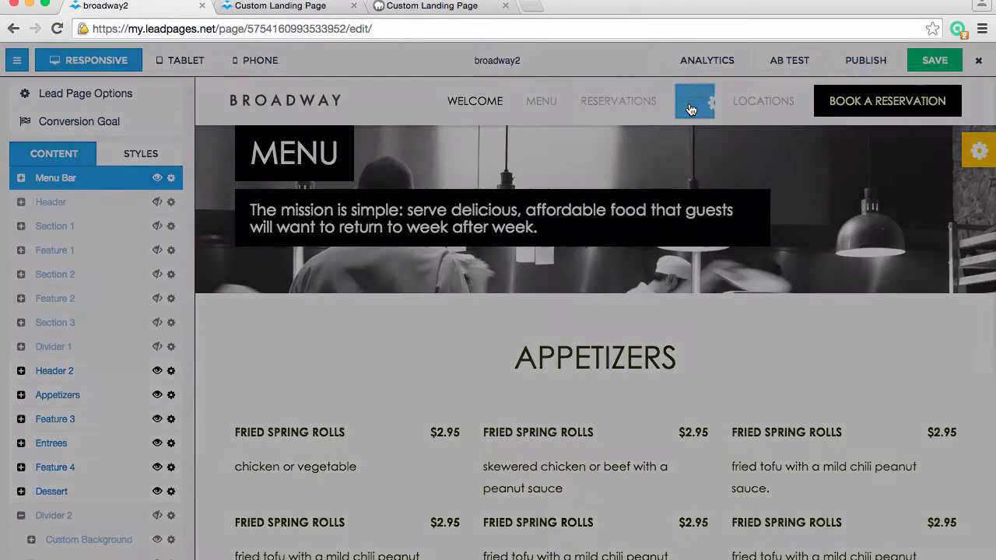
{"action": "left_click_drag", "start_coordinate": [649, 218], "coordinate": [407, 222]}
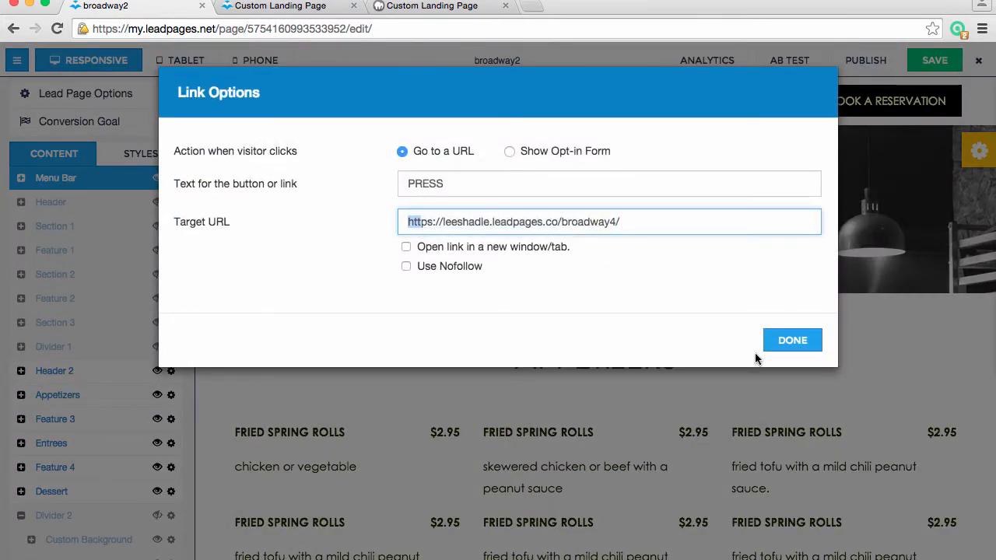
{"action": "left_click", "coordinate": [770, 342]}
{"action": "left_click", "coordinate": [755, 109]}
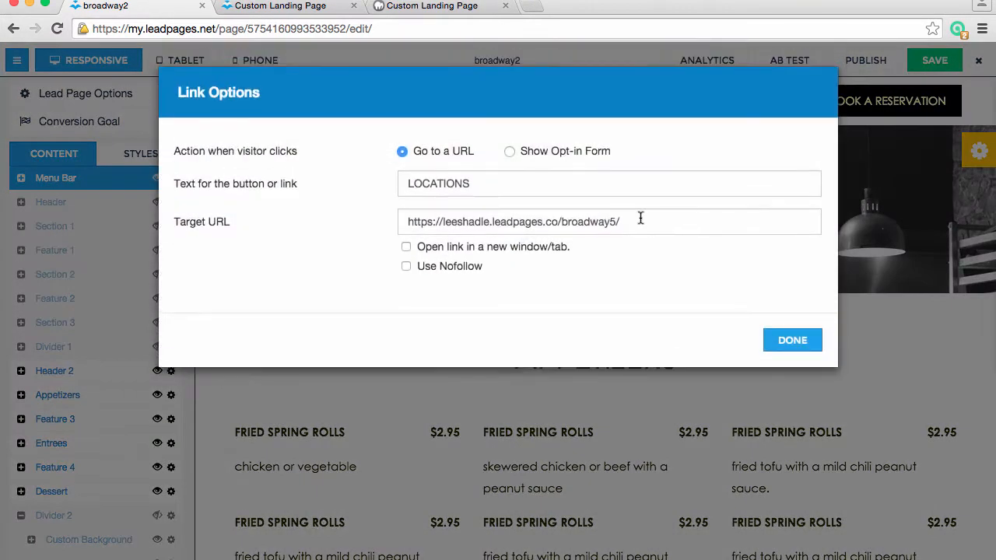
{"action": "left_click_drag", "start_coordinate": [641, 220], "coordinate": [364, 224]}
{"action": "left_click", "coordinate": [792, 340]}
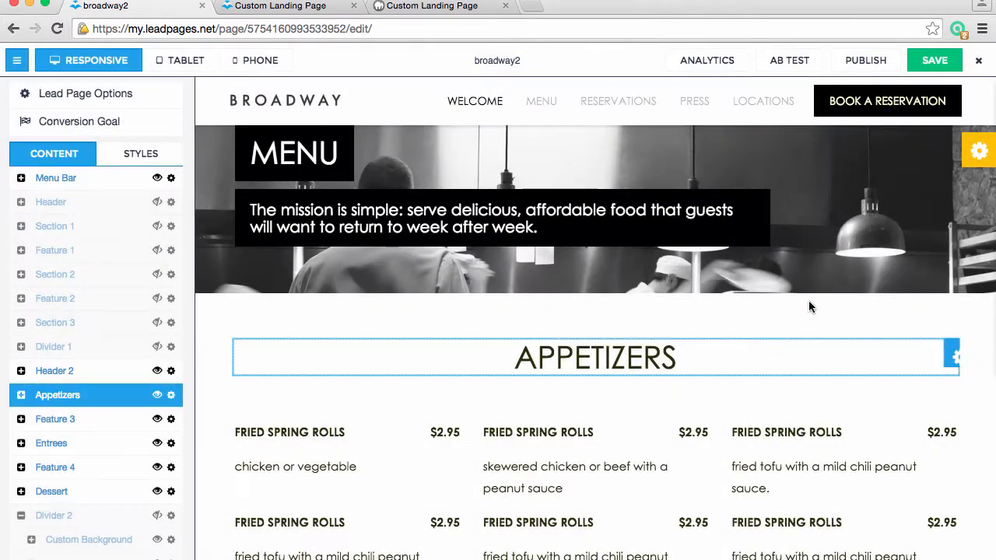
Save the broadway2 page and recheck the target URL of its RESERVATIONS link
{"action": "left_click", "coordinate": [936, 61]}
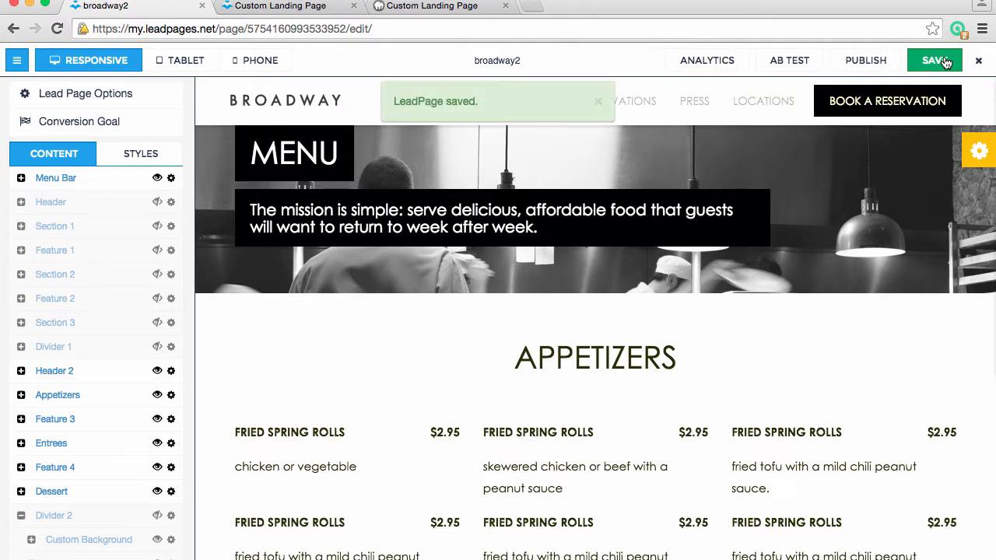
{"action": "left_click", "coordinate": [630, 115]}
{"action": "left_click_drag", "start_coordinate": [637, 220], "coordinate": [426, 212]}
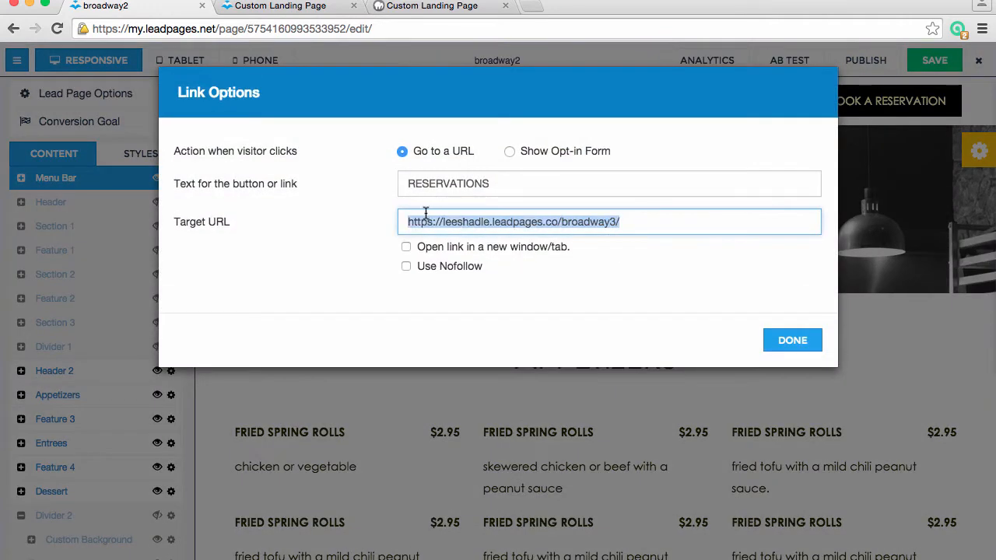
{"action": "left_click", "coordinate": [792, 342]}
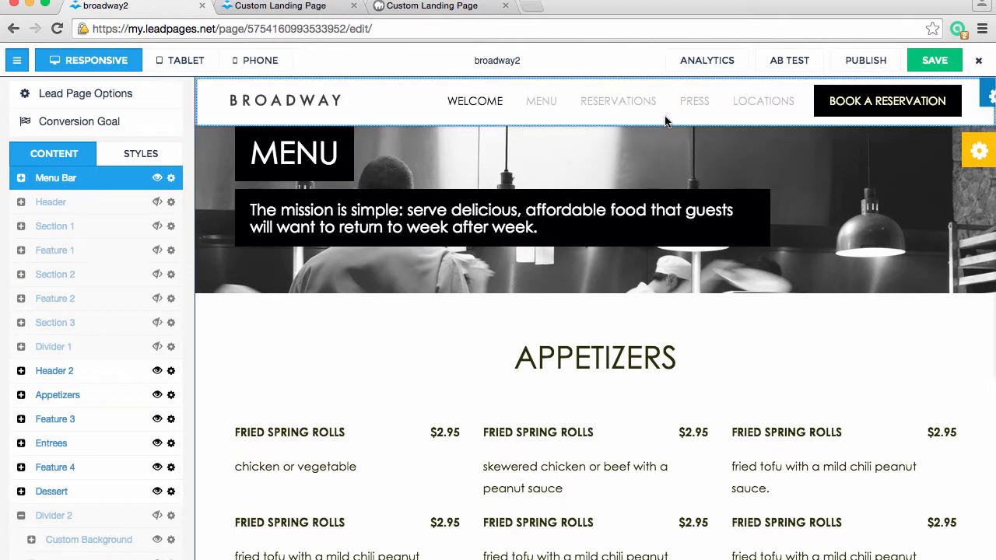
Return to the page list, view the publish options of broadway3, and open that page for editing
{"action": "left_click", "coordinate": [979, 64]}
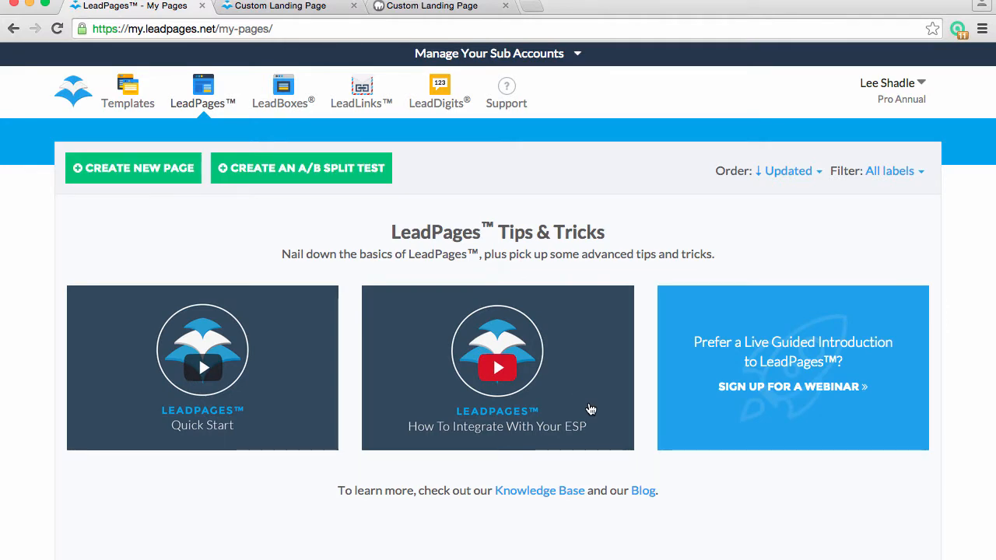
{"action": "scroll", "coordinate": [591, 410], "scroll_direction": "down", "scroll_amount": 10}
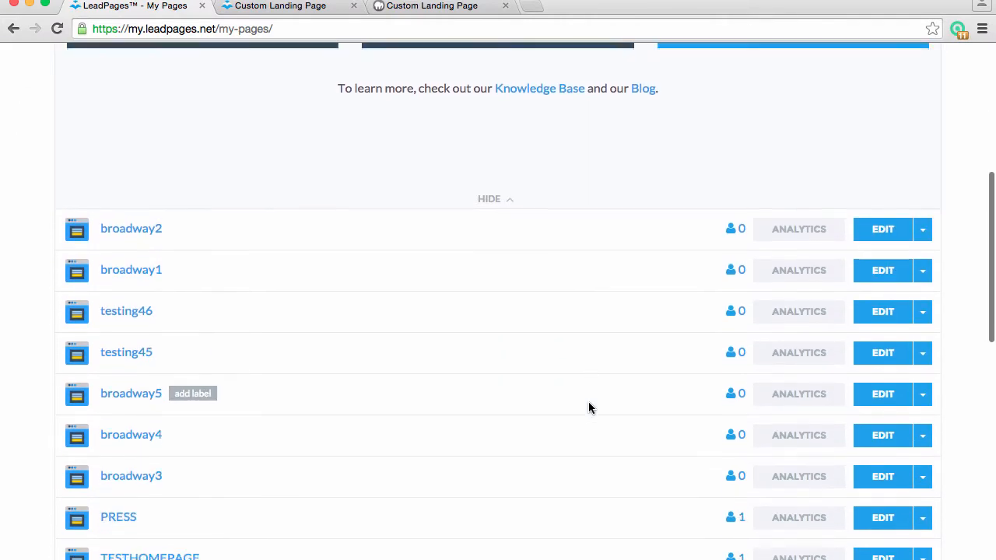
{"action": "left_click", "coordinate": [139, 474]}
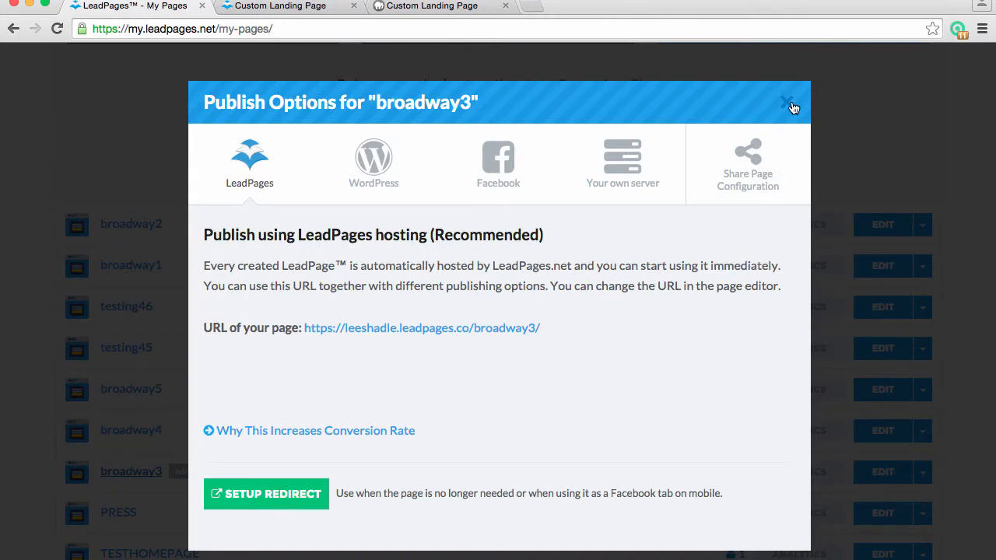
{"action": "left_click", "coordinate": [788, 105]}
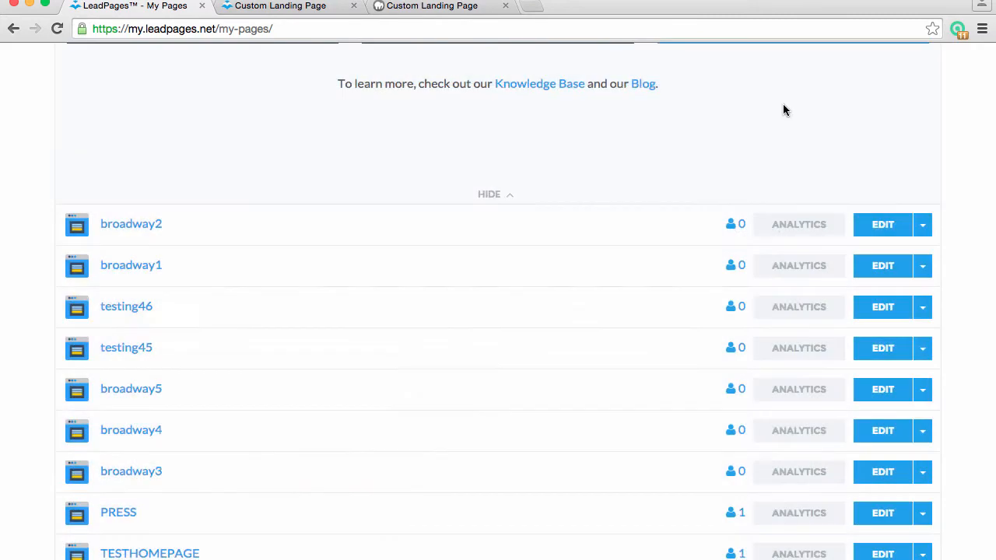
{"action": "left_click", "coordinate": [897, 479]}
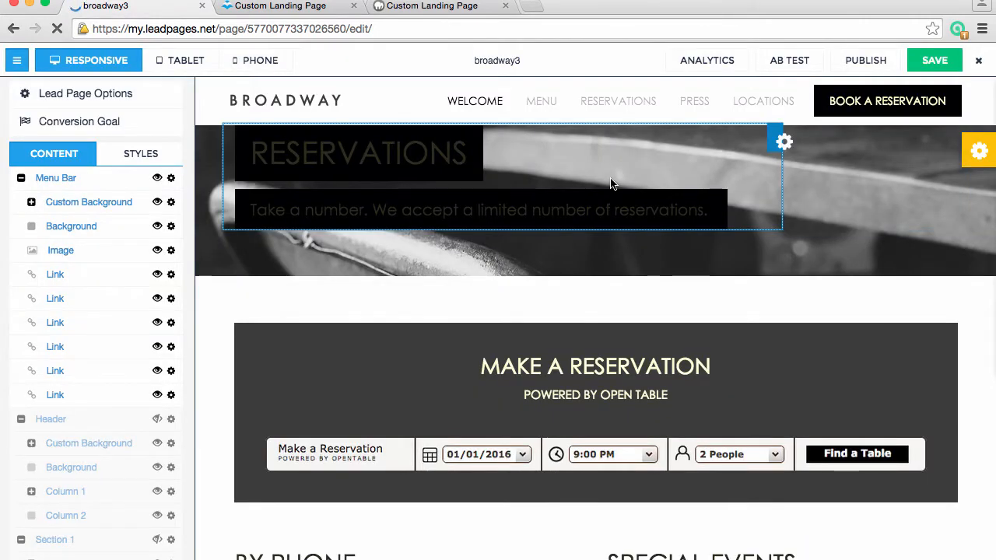
Check the target URLs of the WELCOME and MENU links in the broadway3 menu bar
{"action": "left_click", "coordinate": [467, 103]}
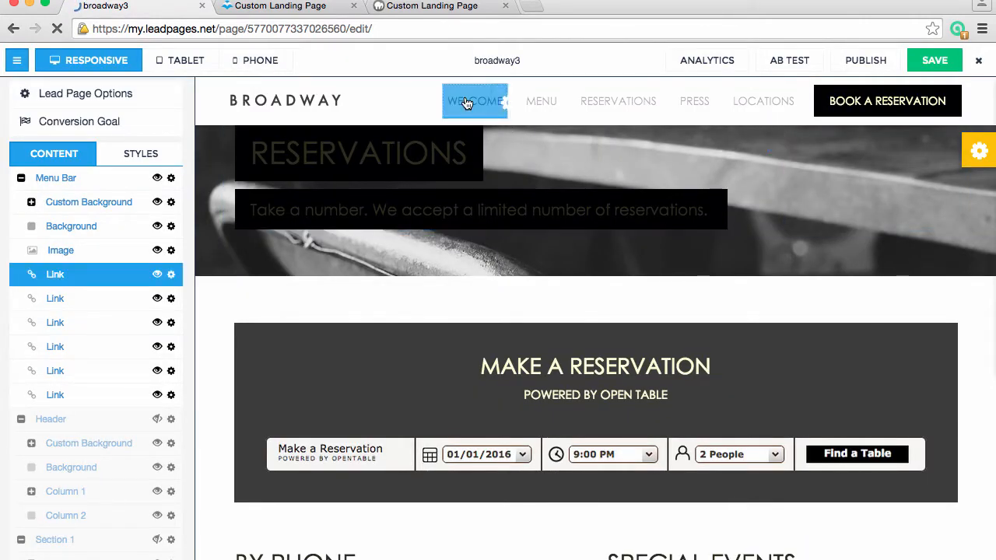
{"action": "left_click", "coordinate": [467, 103]}
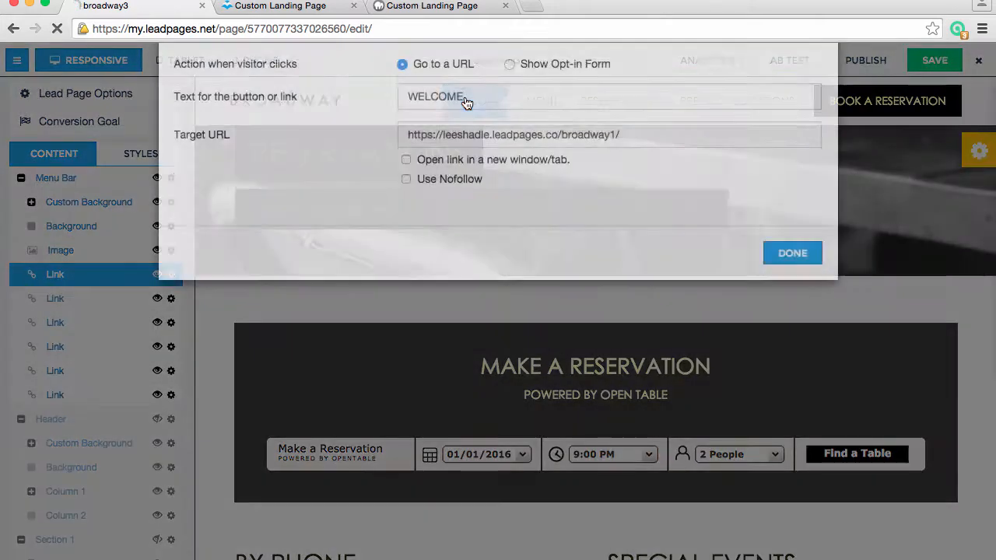
{"action": "left_click_drag", "start_coordinate": [614, 223], "coordinate": [557, 224]}
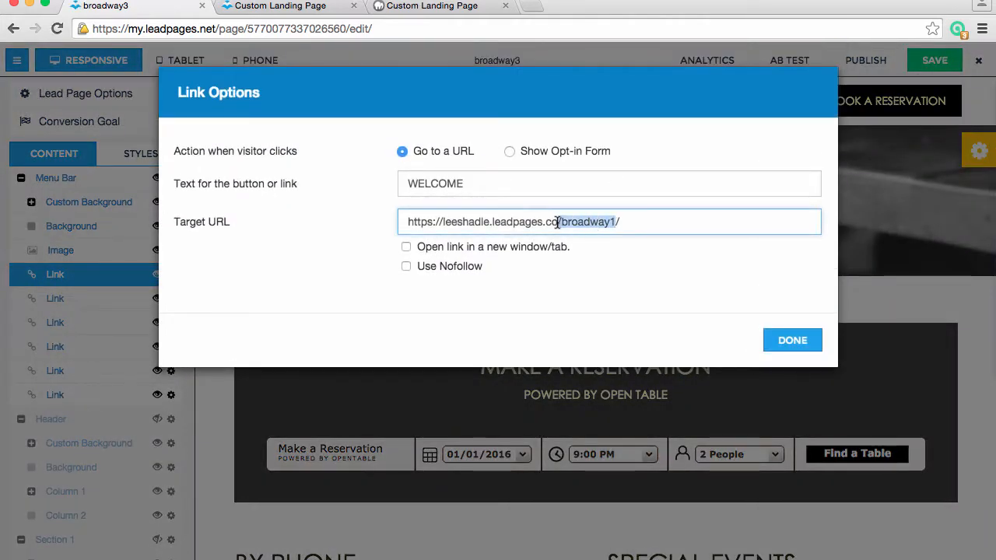
{"action": "left_click", "coordinate": [770, 340]}
{"action": "left_click", "coordinate": [541, 101]}
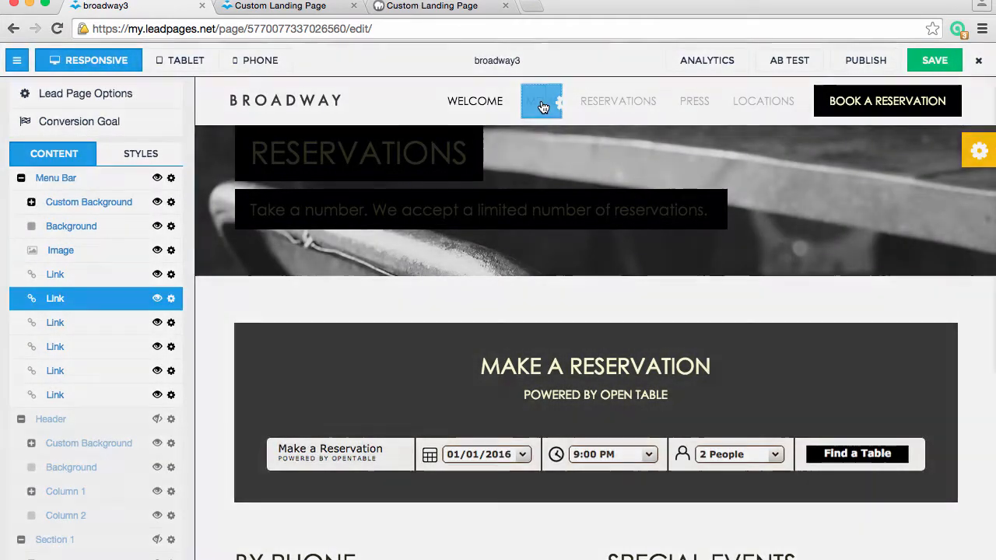
{"action": "left_click", "coordinate": [541, 101]}
{"action": "left_click_drag", "start_coordinate": [615, 223], "coordinate": [560, 223]}
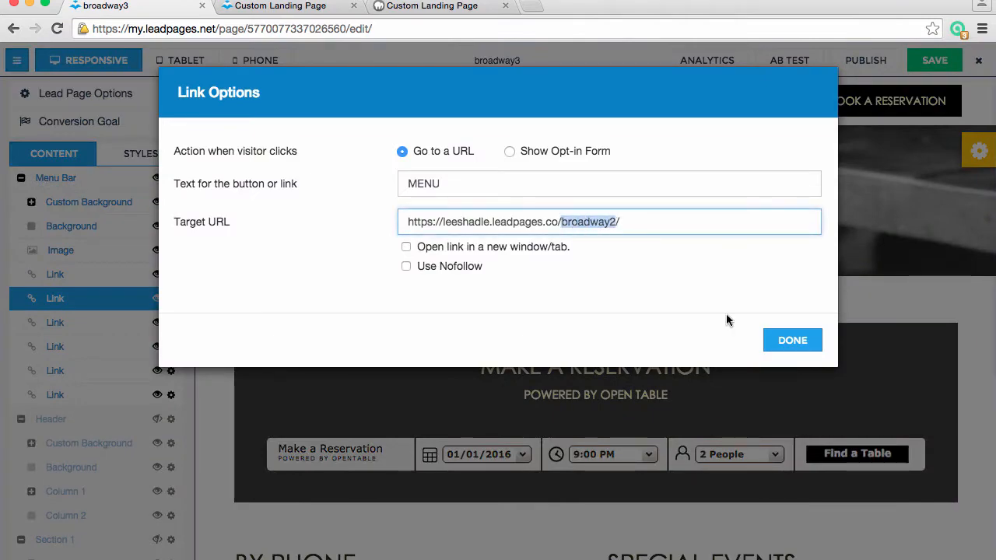
{"action": "left_click", "coordinate": [783, 350]}
Check the target URLs of the RESERVATIONS, PRESS and LOCATIONS links in the broadway3 menu bar
{"action": "left_click", "coordinate": [629, 102]}
{"action": "left_click", "coordinate": [628, 102]}
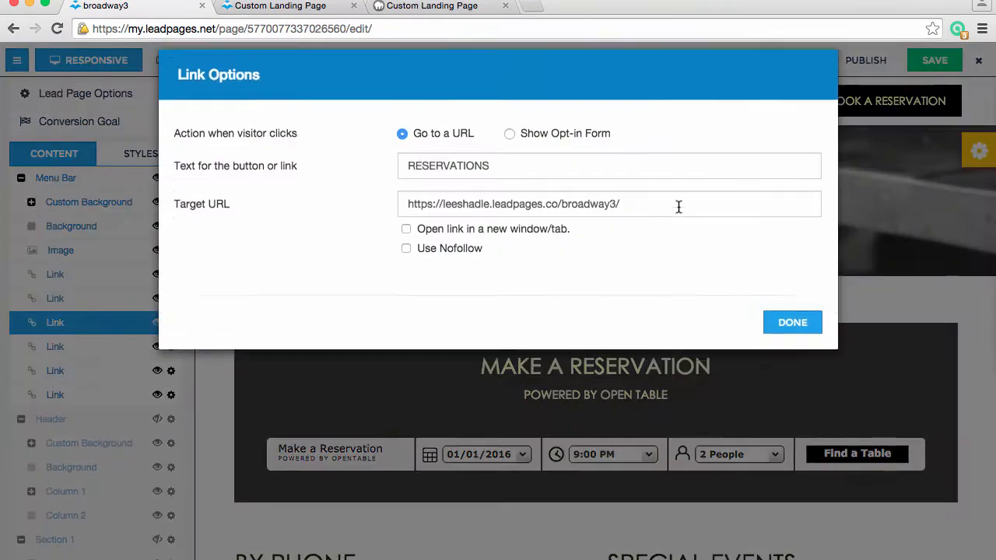
{"action": "left_click", "coordinate": [792, 340]}
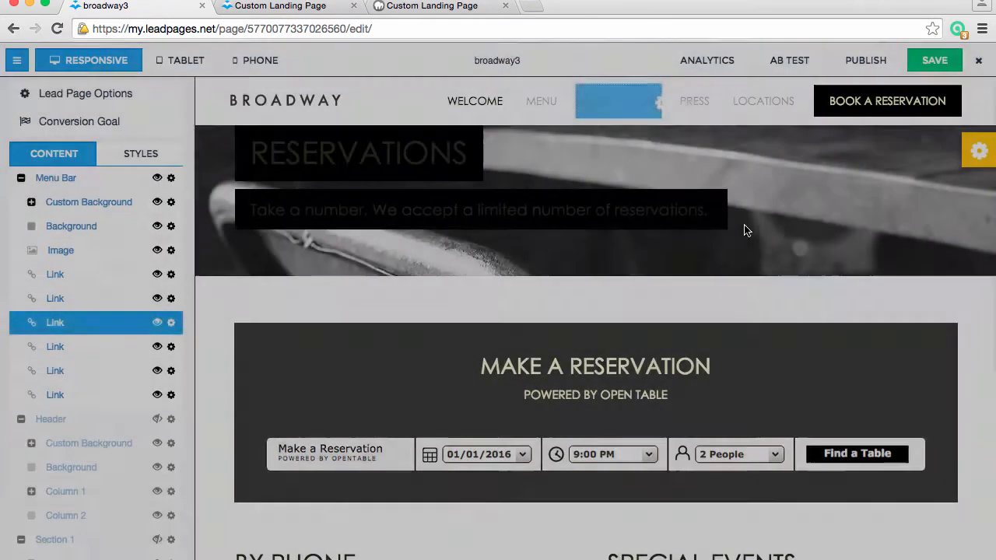
{"action": "left_click", "coordinate": [692, 102]}
{"action": "left_click", "coordinate": [691, 101]}
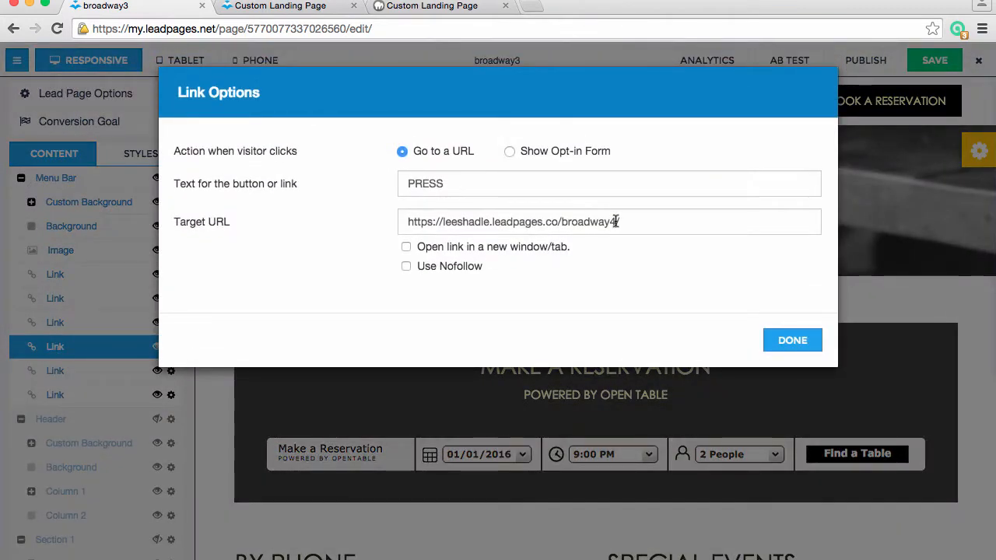
{"action": "left_click_drag", "start_coordinate": [615, 222], "coordinate": [567, 220]}
{"action": "left_click", "coordinate": [792, 340]}
{"action": "left_click", "coordinate": [755, 103]}
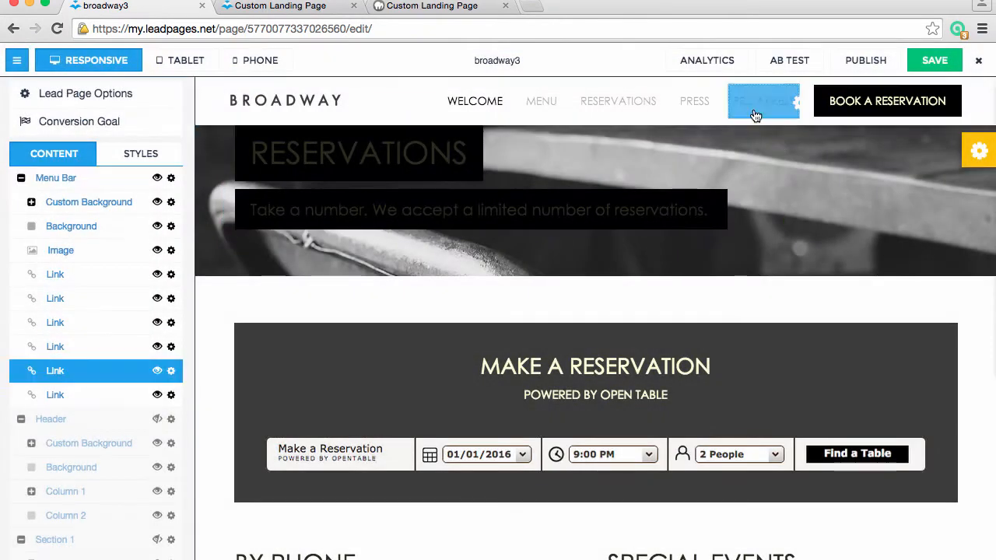
{"action": "left_click", "coordinate": [754, 102]}
{"action": "left_click_drag", "start_coordinate": [617, 222], "coordinate": [564, 217]}
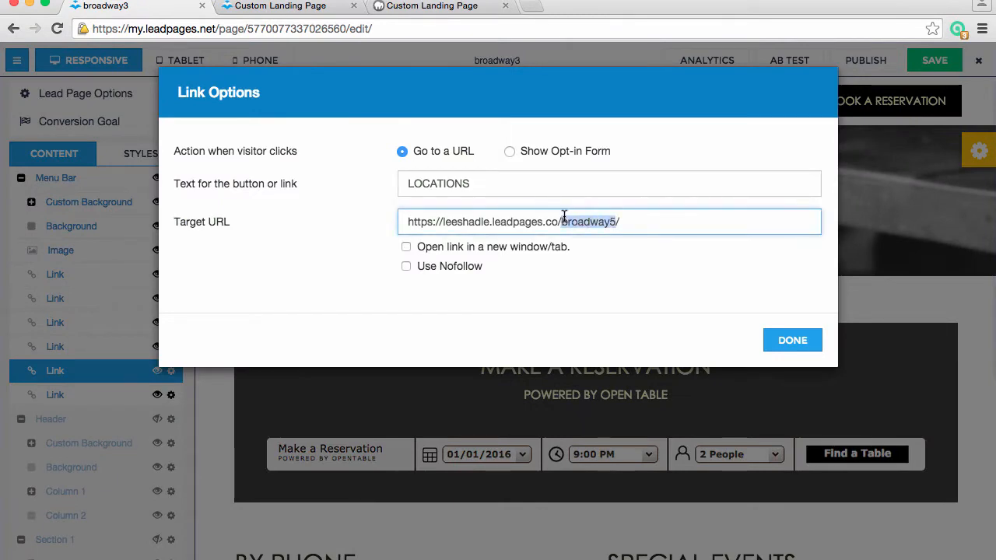
{"action": "left_click", "coordinate": [790, 341]}
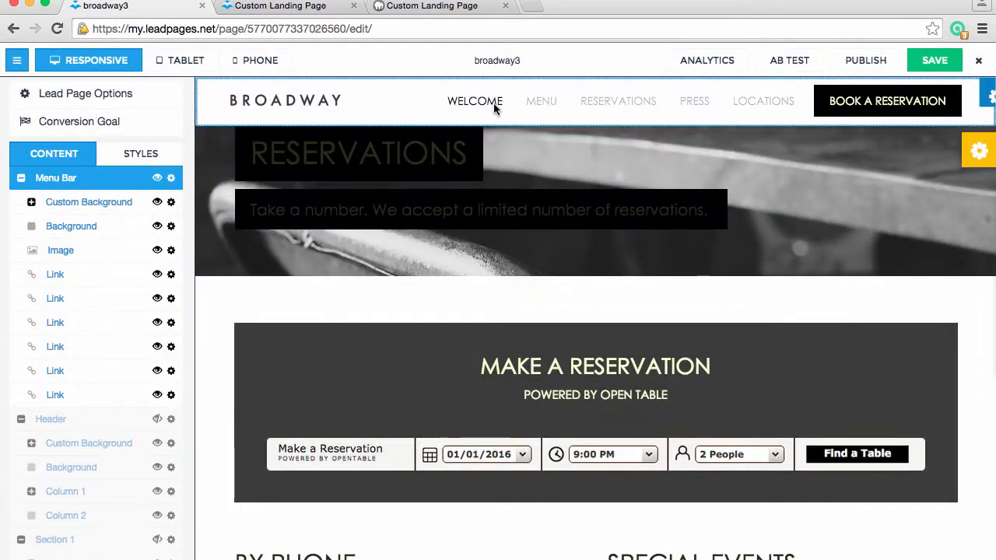
Collapse every group from Menu Bar through Header 2 in the content list
{"action": "left_click", "coordinate": [21, 180]}
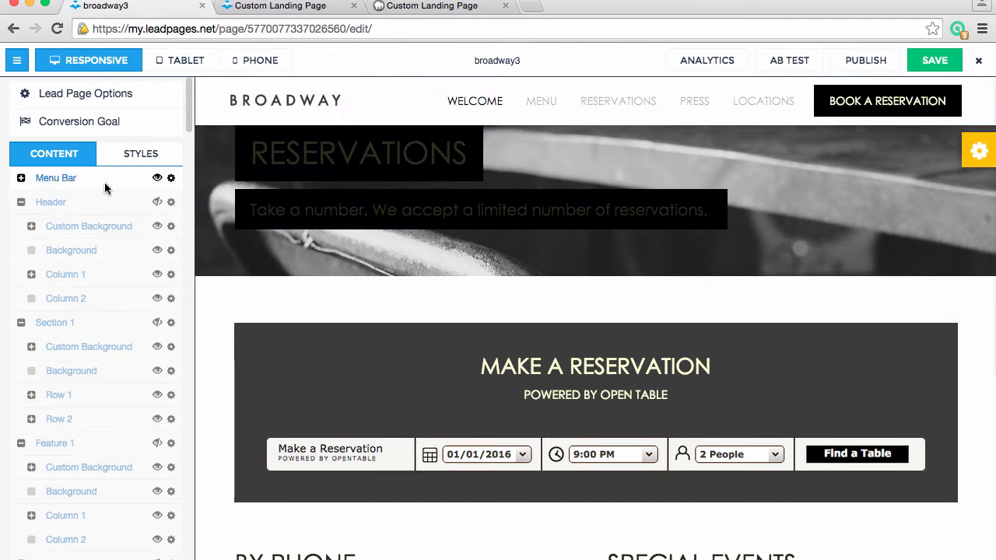
{"action": "left_click", "coordinate": [22, 204]}
{"action": "left_click", "coordinate": [21, 227]}
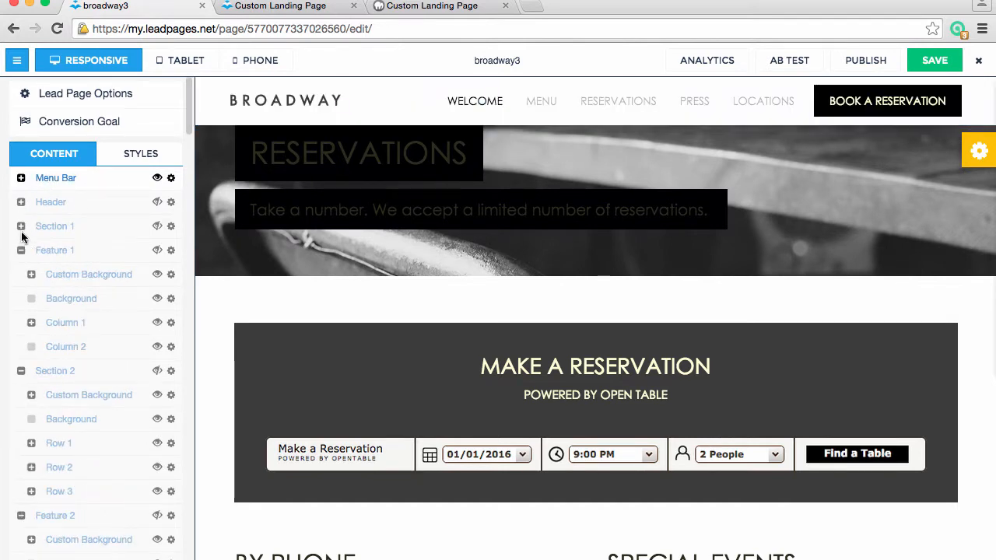
{"action": "left_click", "coordinate": [21, 251]}
{"action": "left_click", "coordinate": [21, 276]}
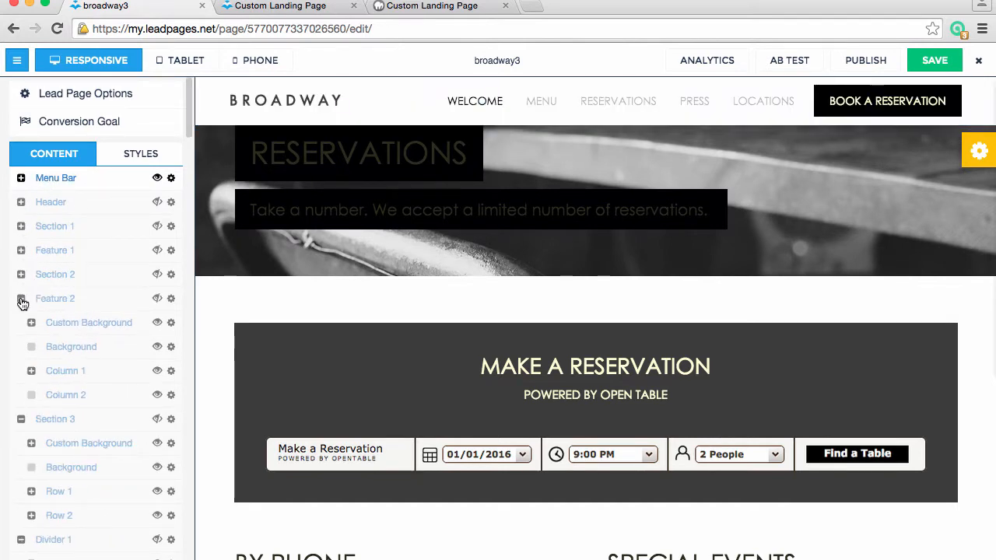
{"action": "left_click", "coordinate": [21, 299]}
{"action": "left_click", "coordinate": [21, 323]}
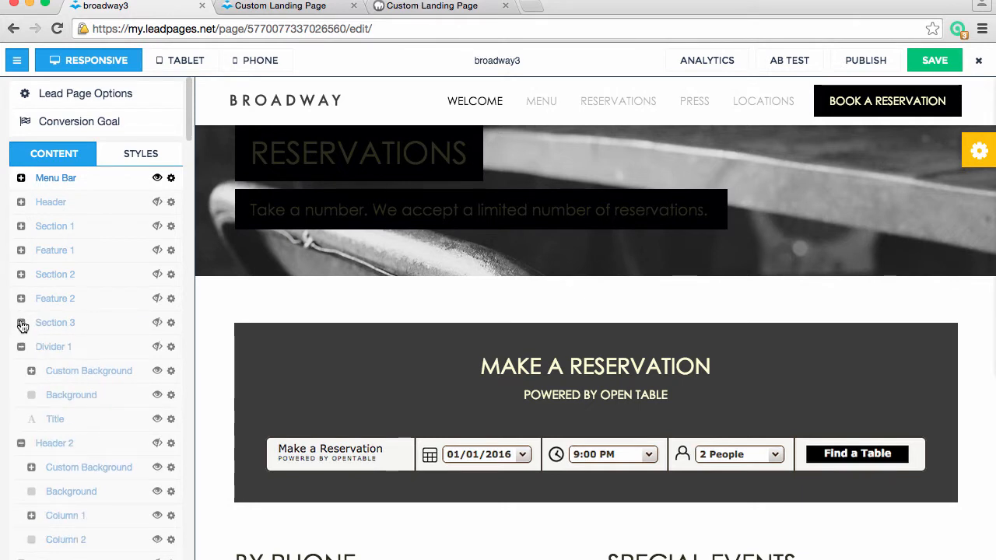
{"action": "left_click", "coordinate": [21, 347]}
{"action": "left_click", "coordinate": [22, 372]}
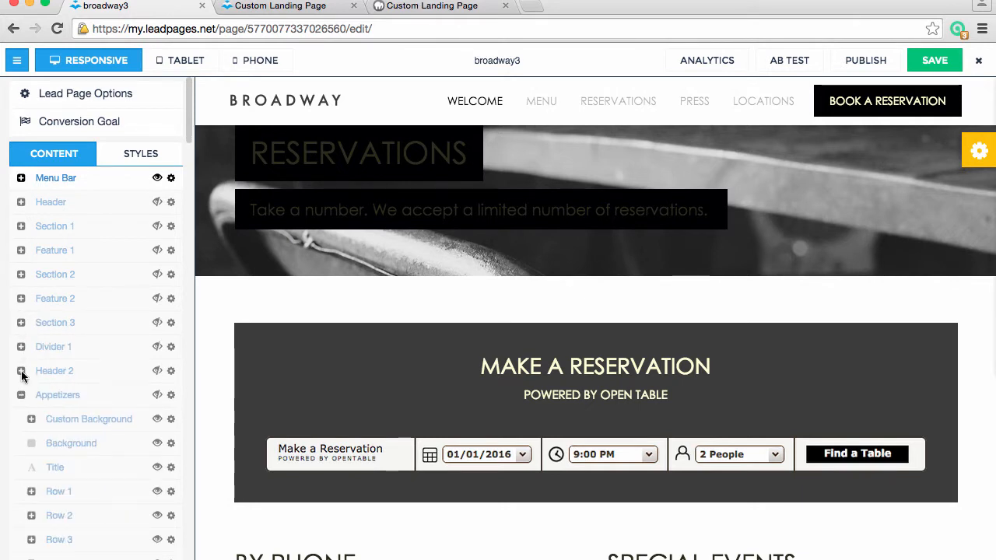
Collapse the Appetizers, Feature 3, Entrees, Feature 4, Dessert and Divider 2 groups in the content list
{"action": "left_click", "coordinate": [21, 395]}
{"action": "left_click", "coordinate": [21, 420]}
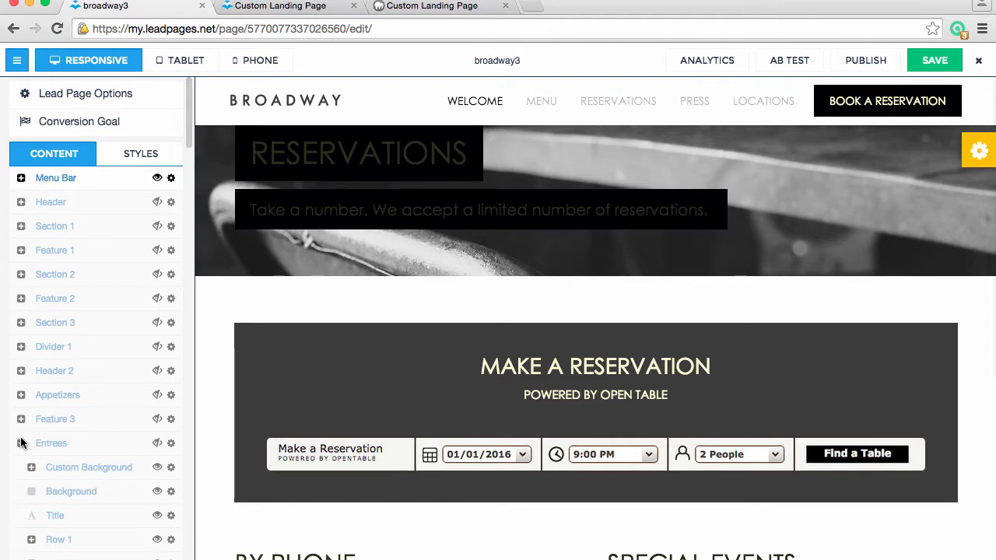
{"action": "left_click", "coordinate": [22, 443]}
{"action": "left_click", "coordinate": [22, 467]}
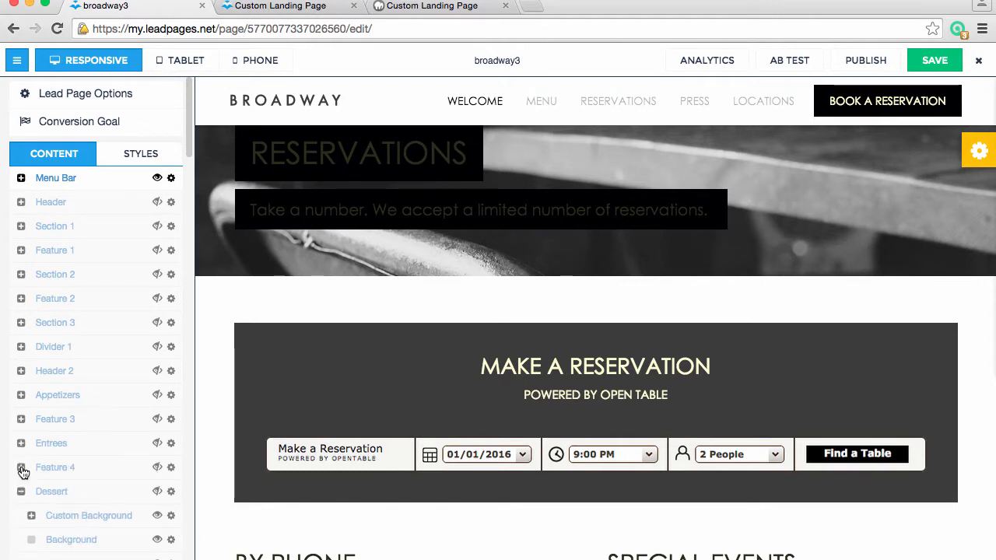
{"action": "scroll", "coordinate": [69, 482], "scroll_direction": "down", "scroll_amount": 5}
{"action": "scroll", "coordinate": [72, 483], "scroll_direction": "down", "scroll_amount": 4}
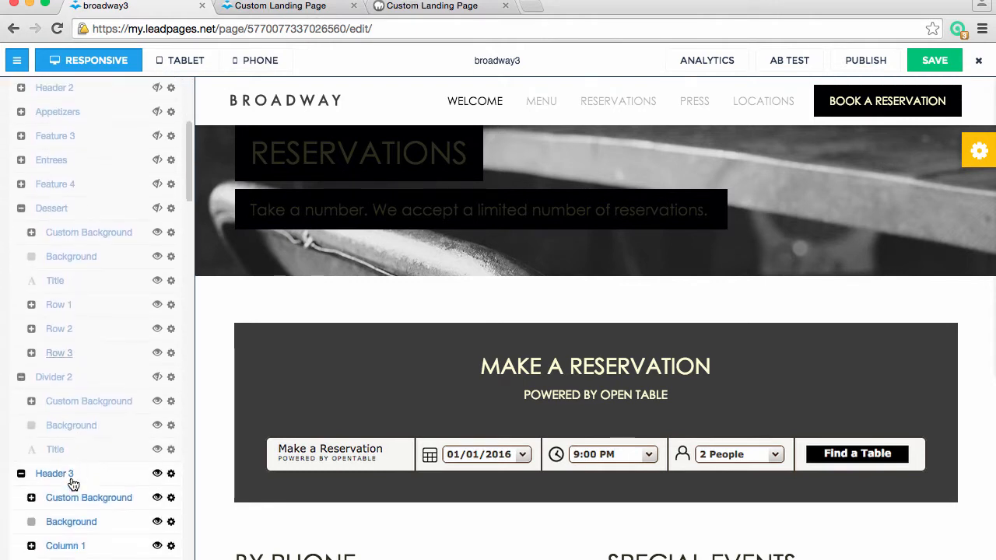
{"action": "left_click", "coordinate": [22, 208]}
{"action": "left_click", "coordinate": [22, 232]}
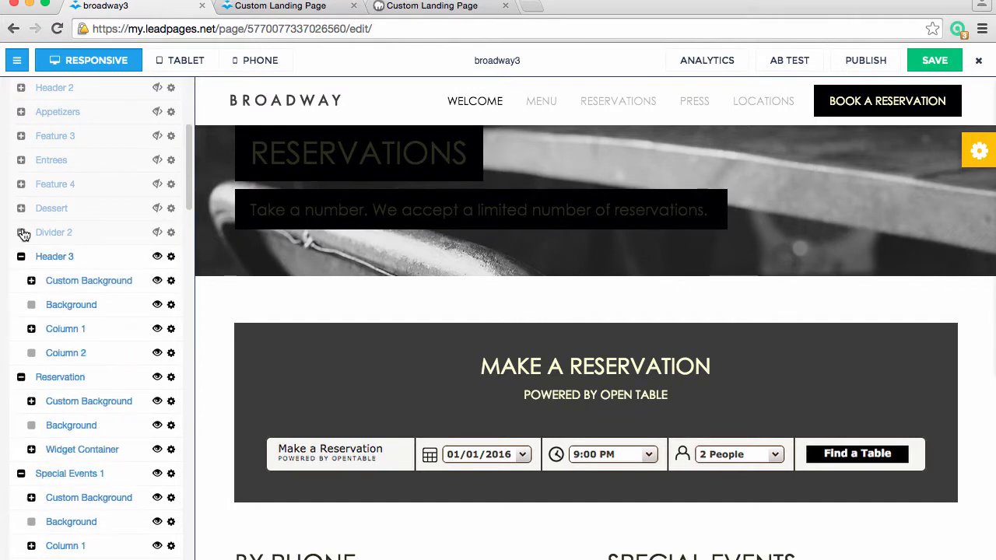
Collapse the groups from Header 3 through Divider 3 in the content list while examining the matching sections on the page
{"action": "left_click", "coordinate": [21, 258]}
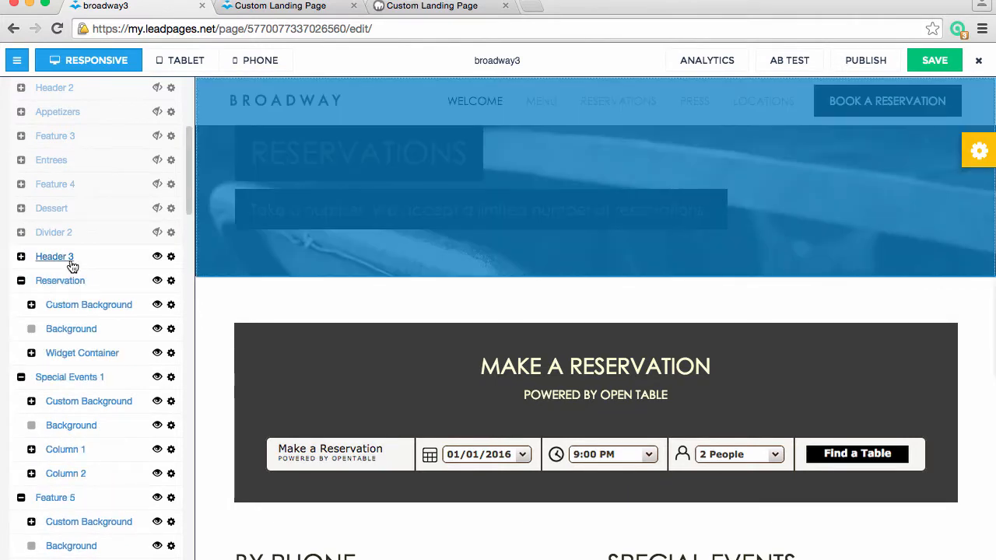
{"action": "left_click", "coordinate": [21, 281]}
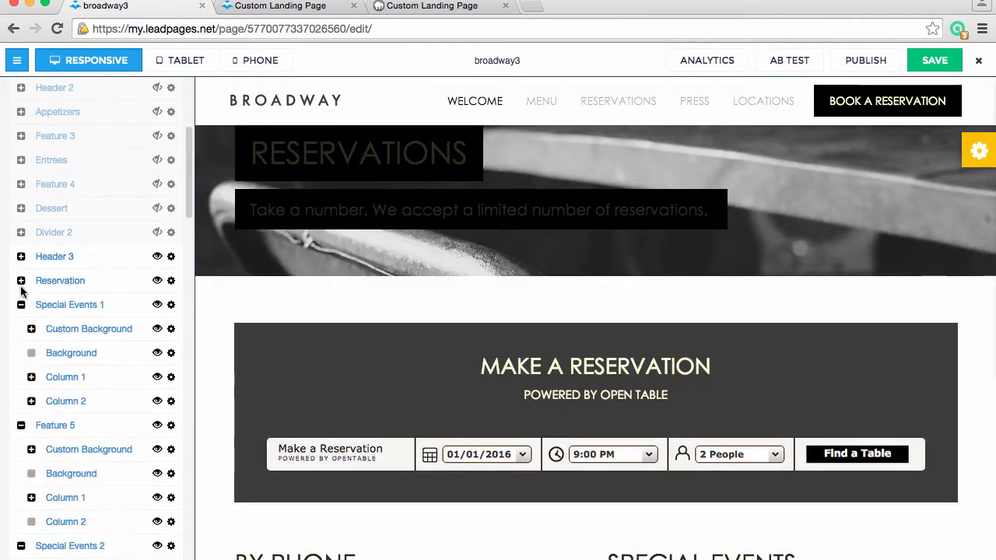
{"action": "left_click", "coordinate": [21, 305]}
{"action": "scroll", "coordinate": [299, 408], "scroll_direction": "down", "scroll_amount": 3}
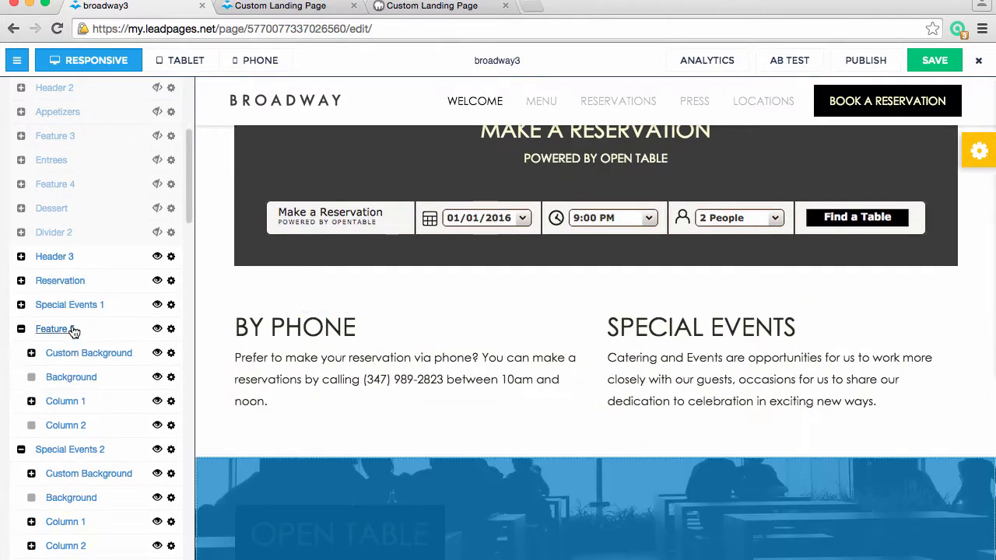
{"action": "left_click", "coordinate": [22, 329]}
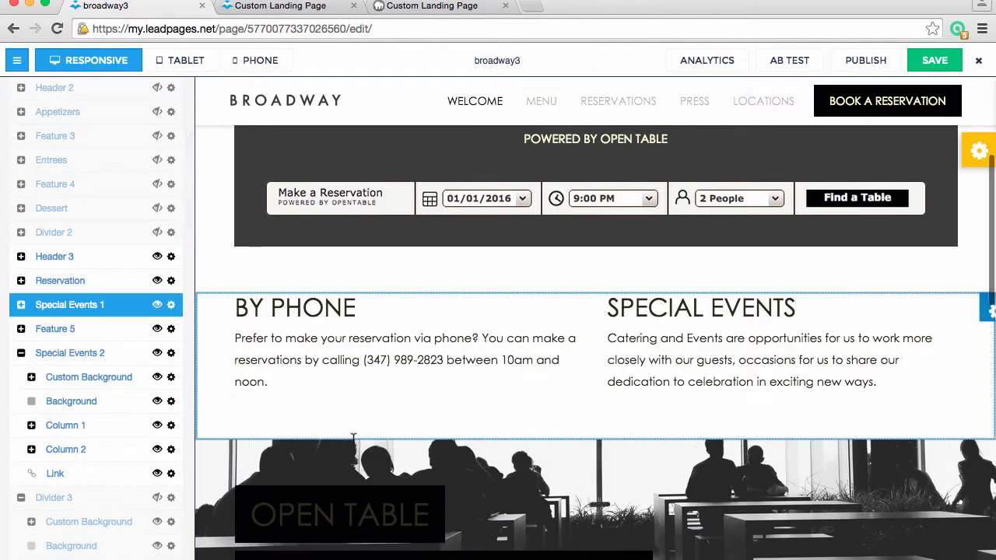
{"action": "scroll", "coordinate": [353, 440], "scroll_direction": "down", "scroll_amount": 7}
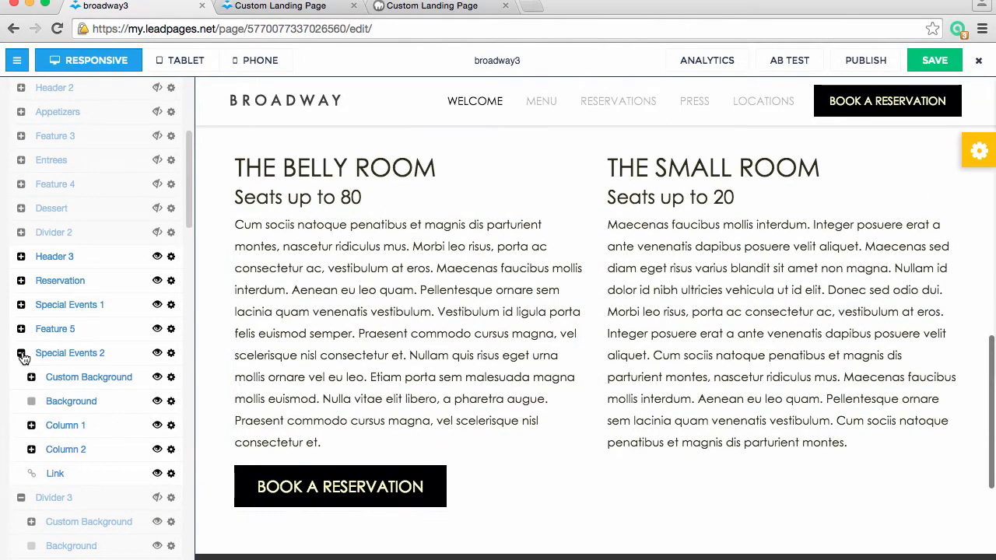
{"action": "left_click", "coordinate": [21, 352]}
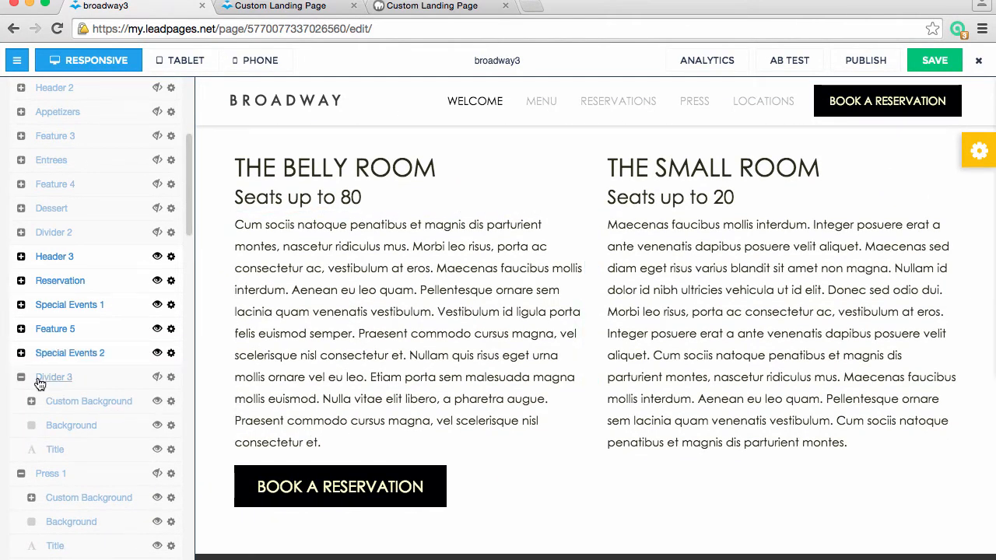
{"action": "left_click", "coordinate": [22, 378]}
Show the hidden Divider 3 section above the social icons and hide it again
{"action": "scroll", "coordinate": [426, 498], "scroll_direction": "down", "scroll_amount": 5}
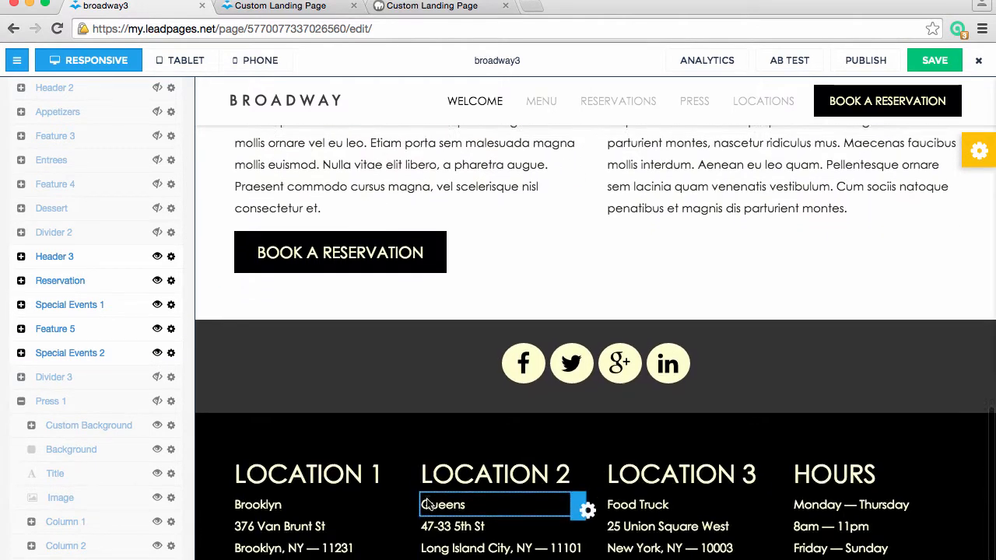
{"action": "left_click", "coordinate": [157, 377]}
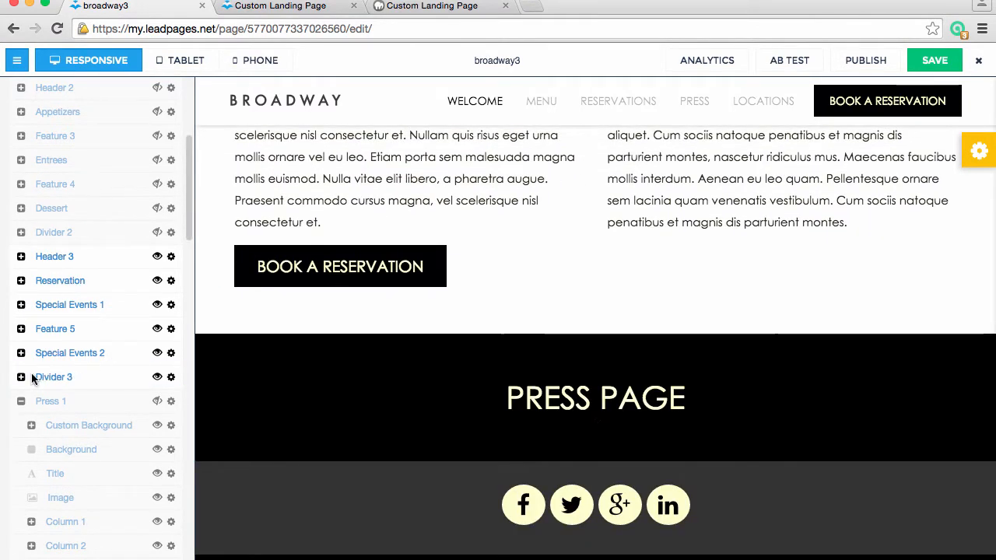
{"action": "left_click", "coordinate": [157, 377]}
Collapse the Social, Footer 1 and Footer 2 groups at the end of the content list
{"action": "scroll", "coordinate": [144, 490], "scroll_direction": "down", "scroll_amount": 10}
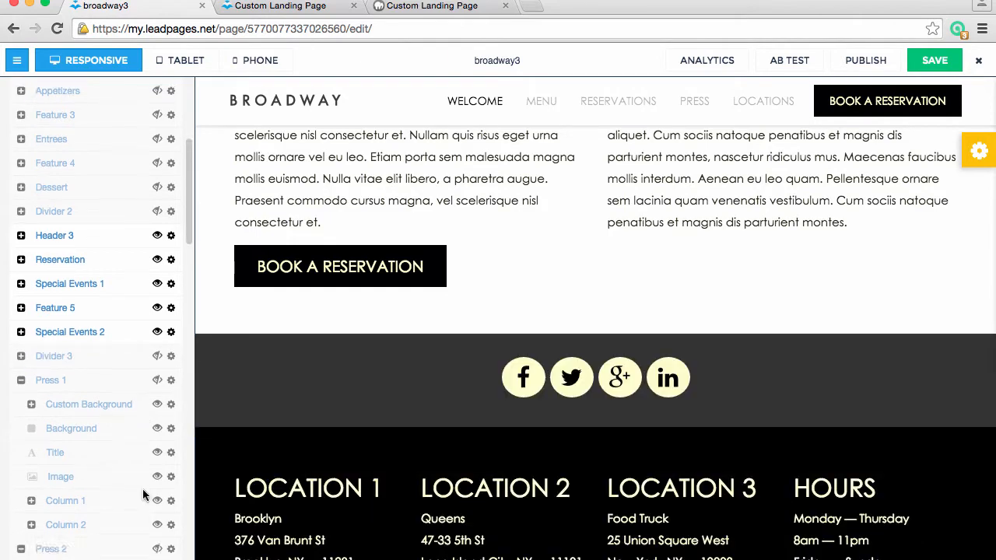
{"action": "scroll", "coordinate": [142, 489], "scroll_direction": "down", "scroll_amount": 5}
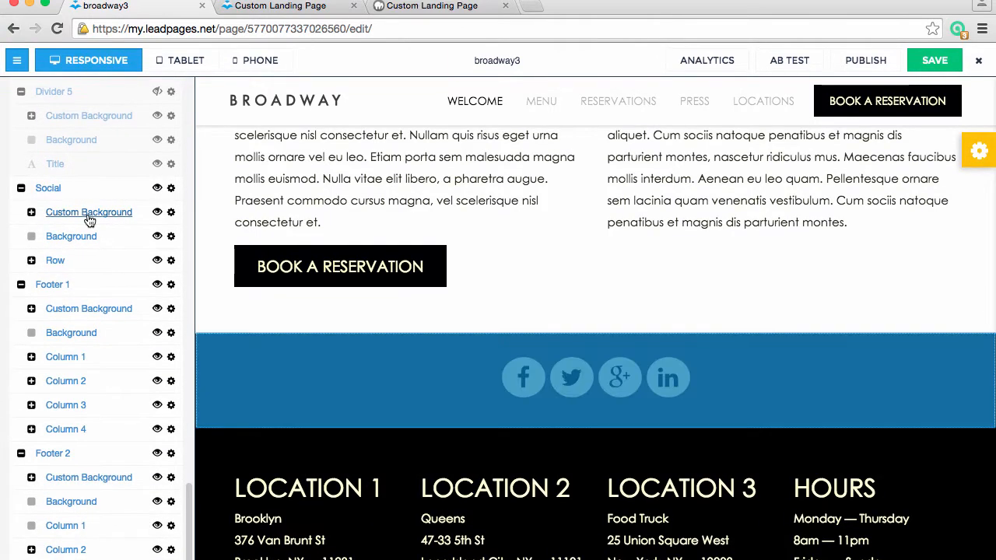
{"action": "left_click", "coordinate": [21, 188]}
{"action": "left_click", "coordinate": [21, 212]}
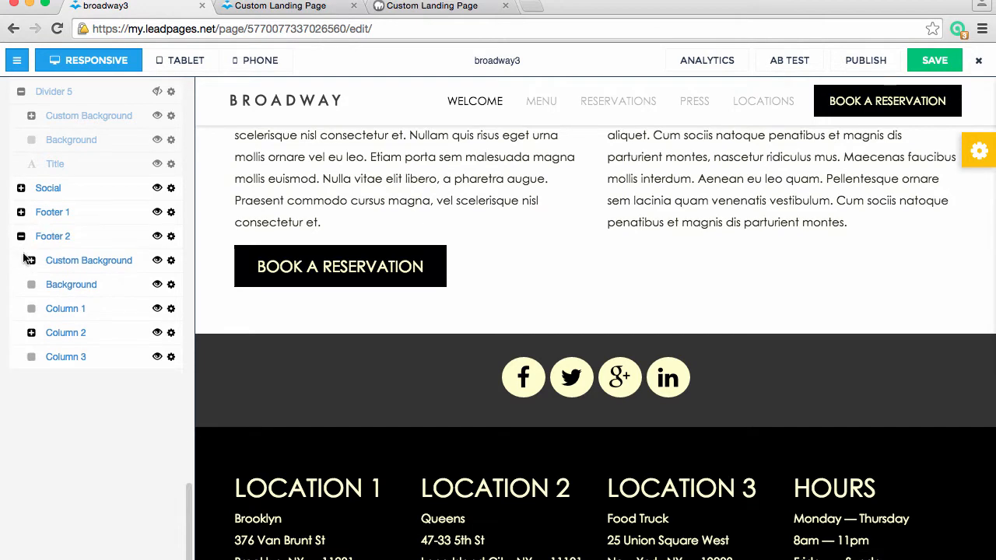
{"action": "left_click", "coordinate": [21, 237]}
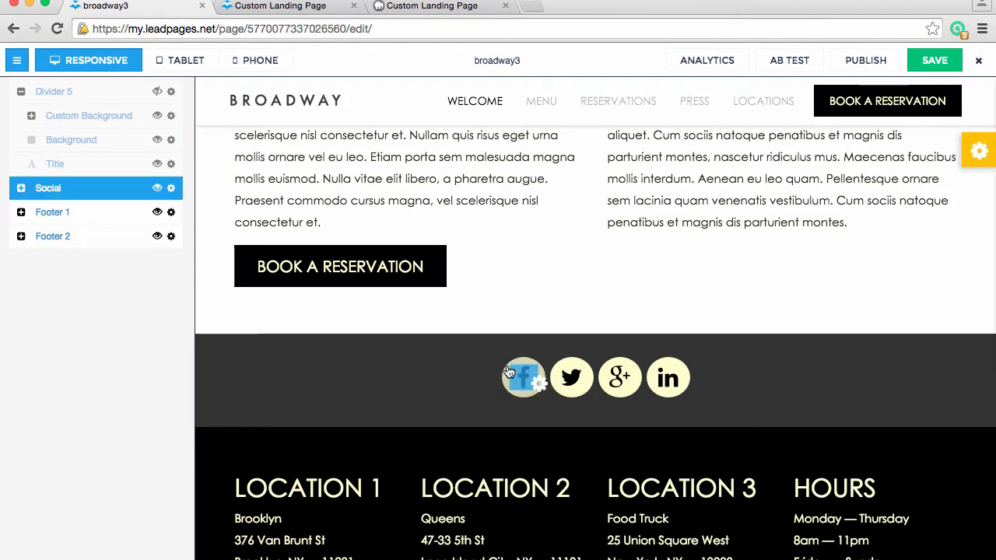
Save the reservations page and check its name and URL in the Lead Page Options
{"action": "scroll", "coordinate": [524, 378], "scroll_direction": "up", "scroll_amount": 7}
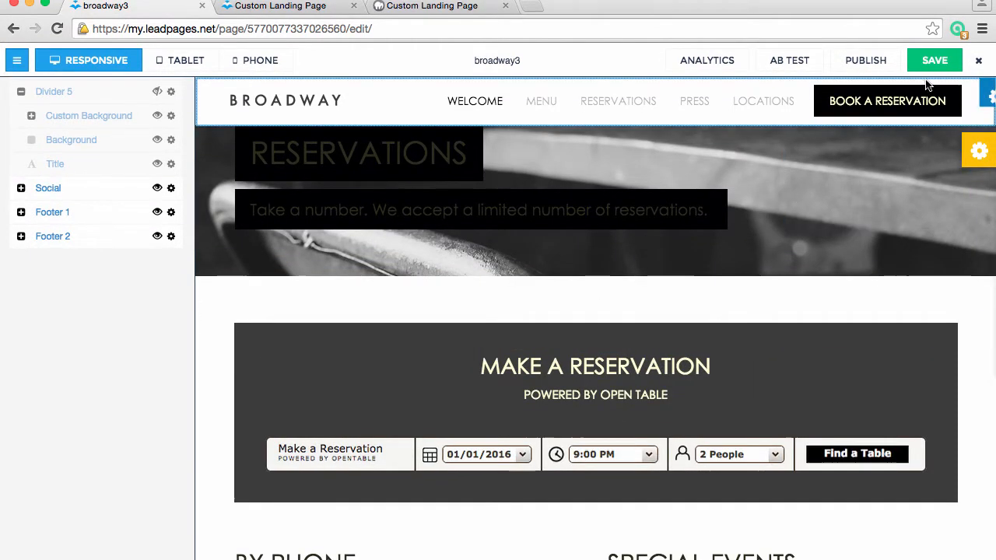
{"action": "left_click", "coordinate": [934, 62]}
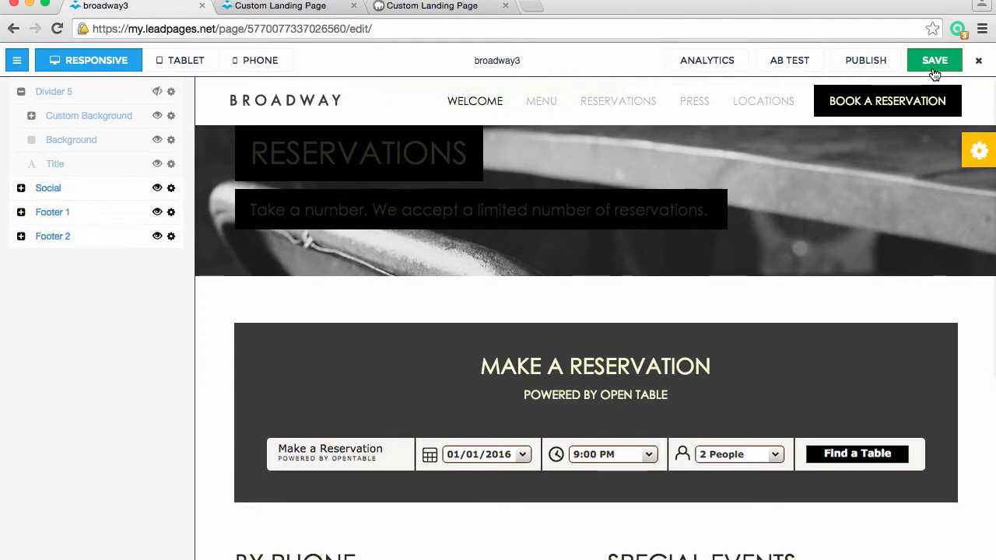
{"action": "left_click", "coordinate": [489, 61]}
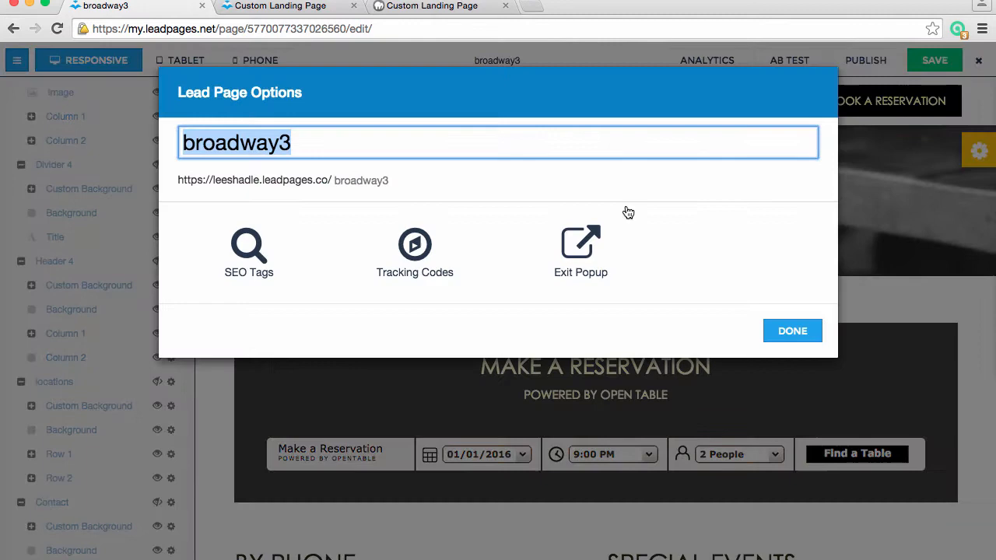
{"action": "left_click", "coordinate": [794, 331]}
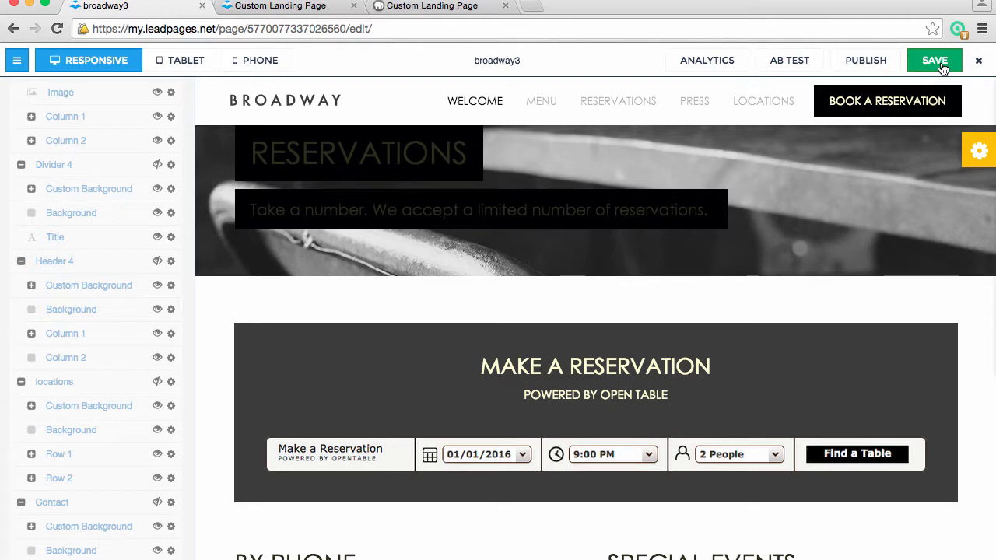
Check the page slug in the RESERVATIONS menu link's target URL and keep the link options as they are
{"action": "left_click", "coordinate": [625, 104]}
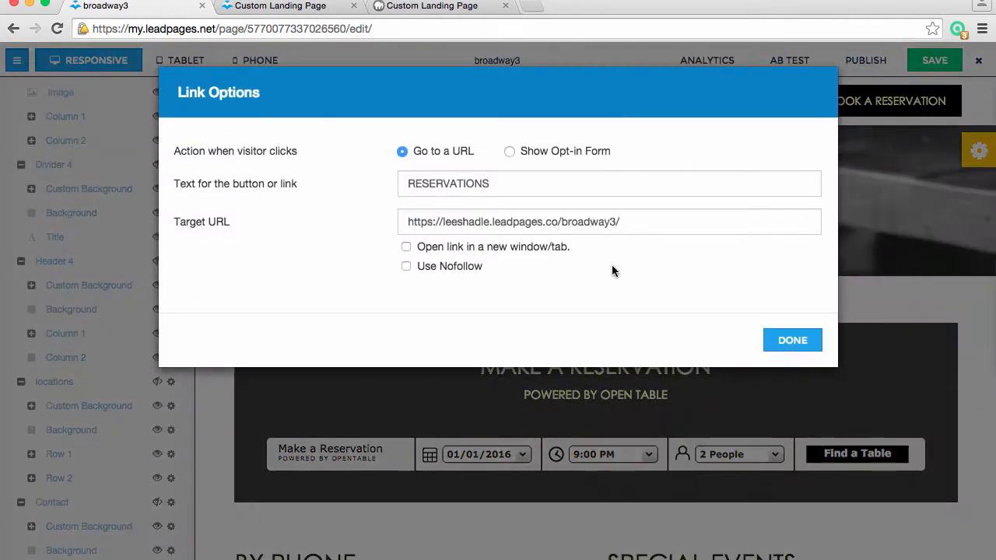
{"action": "left_click", "coordinate": [616, 223]}
{"action": "left_click_drag", "start_coordinate": [618, 223], "coordinate": [561, 222]}
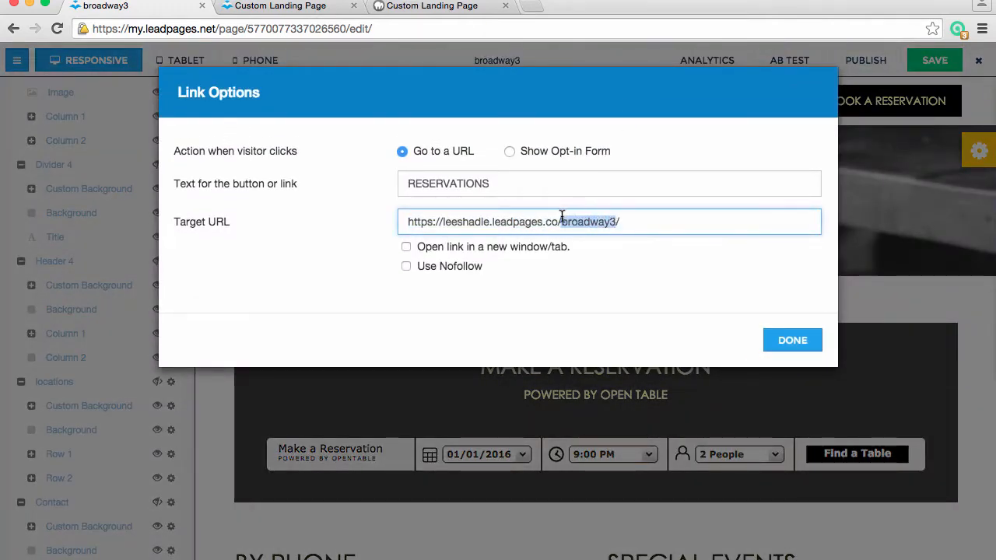
{"action": "left_click", "coordinate": [605, 221]}
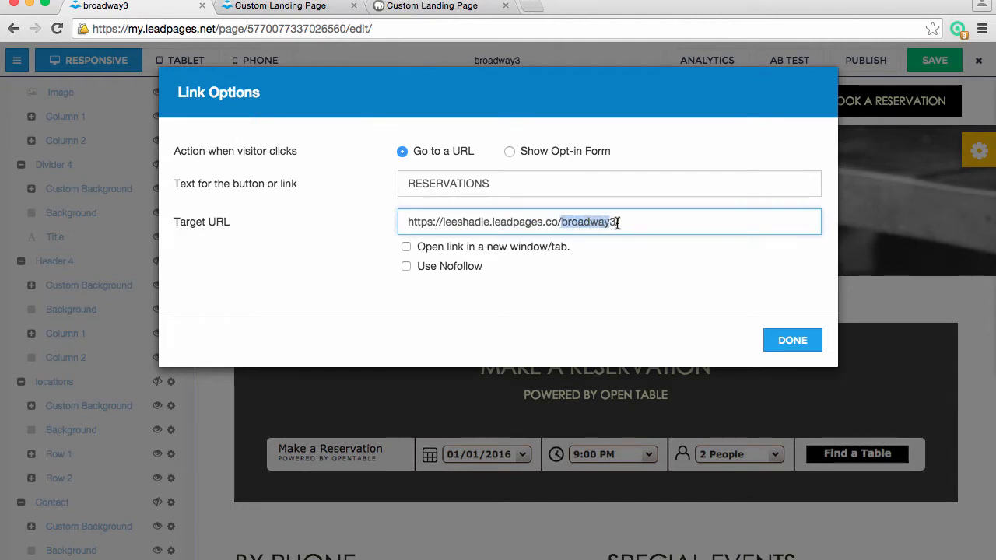
{"action": "left_click", "coordinate": [618, 222]}
{"action": "type", "text": "/"}
{"action": "key", "text": "super+z"}
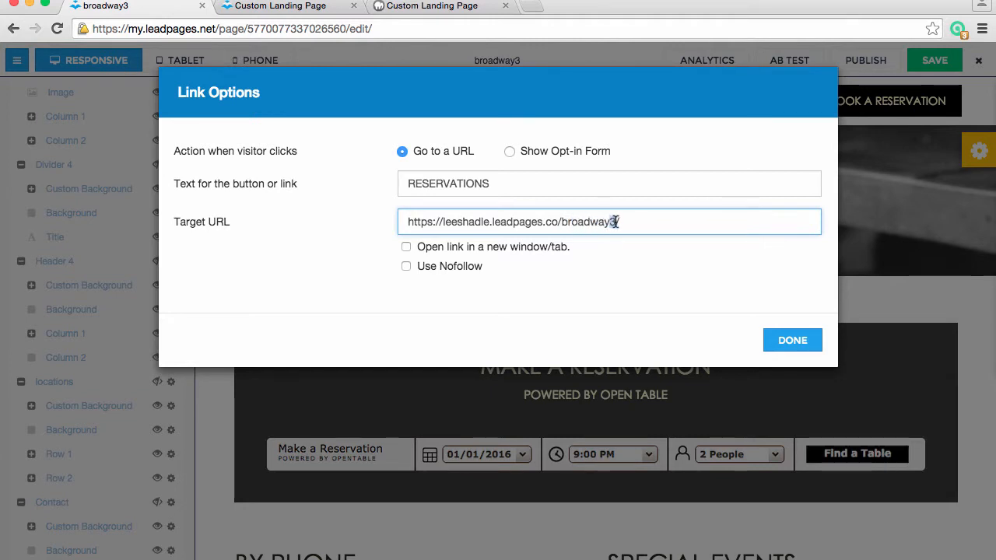
{"action": "left_click", "coordinate": [792, 340]}
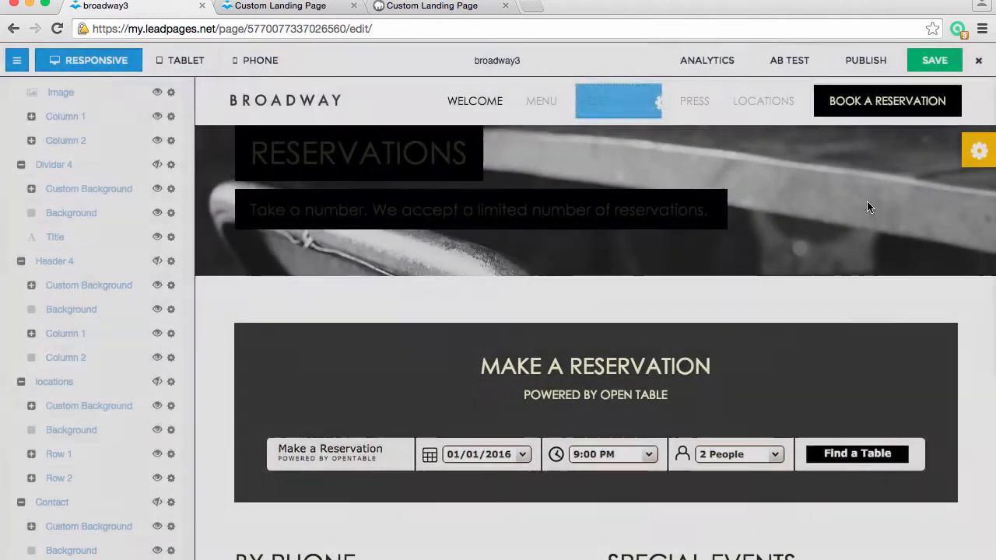
Save the broadway3 page, return to the page list, and open broadway4 for editing
{"action": "left_click", "coordinate": [941, 64]}
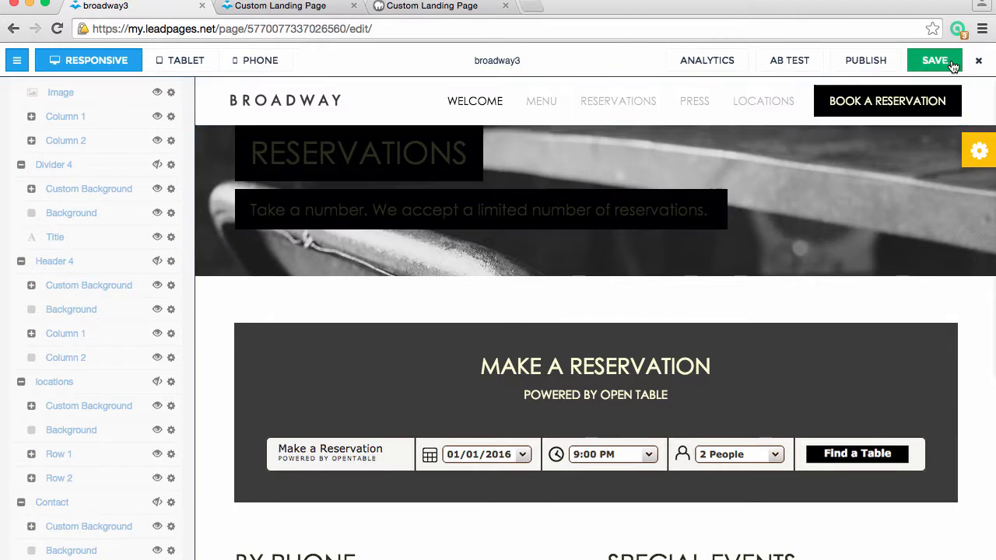
{"action": "left_click", "coordinate": [977, 64]}
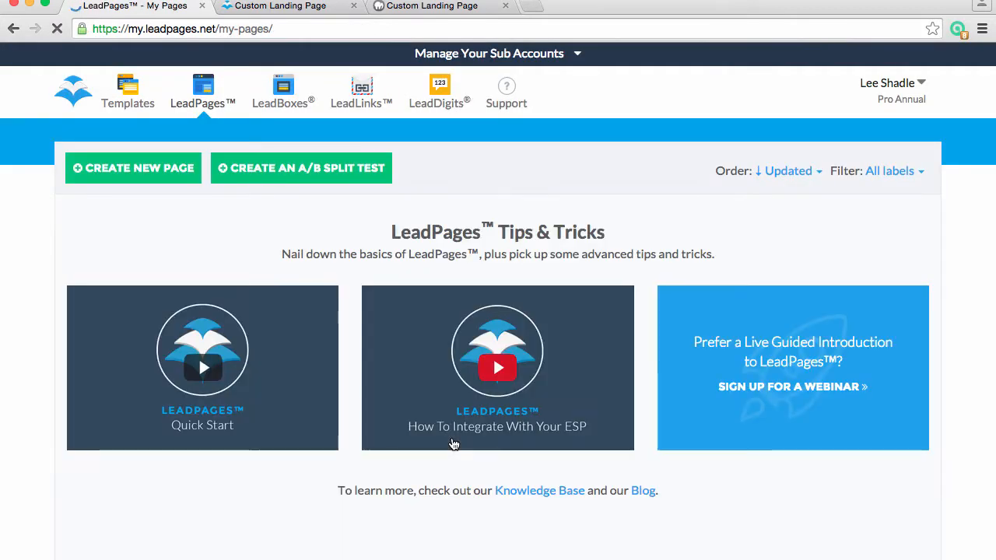
{"action": "scroll", "coordinate": [452, 439], "scroll_direction": "down", "scroll_amount": 1}
{"action": "scroll", "coordinate": [452, 442], "scroll_direction": "down", "scroll_amount": 5}
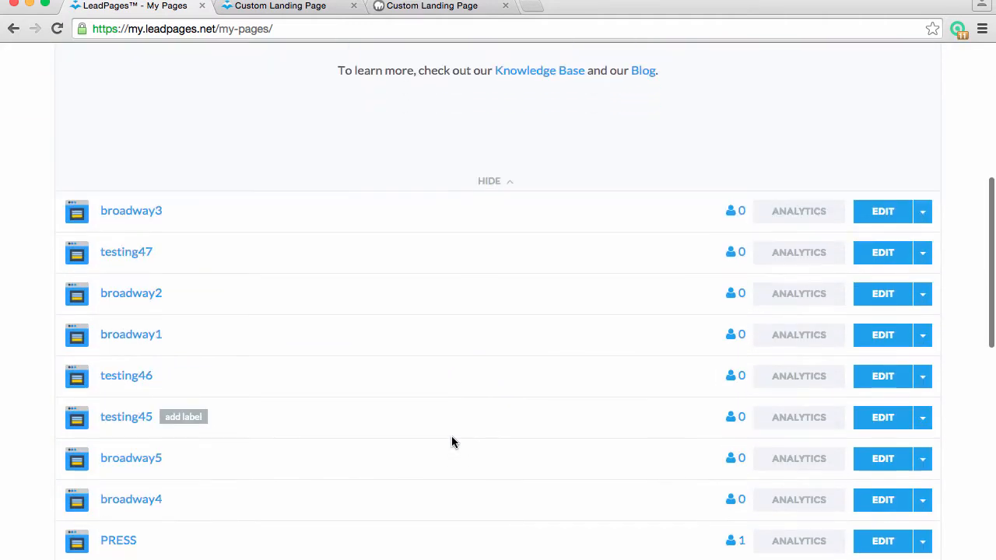
{"action": "scroll", "coordinate": [282, 430], "scroll_direction": "down", "scroll_amount": 2}
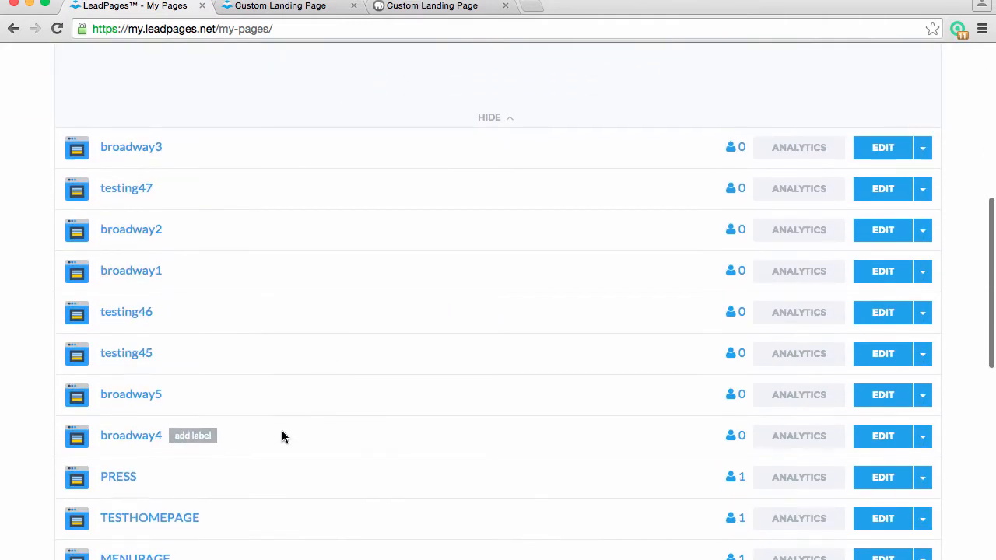
{"action": "left_click", "coordinate": [893, 443]}
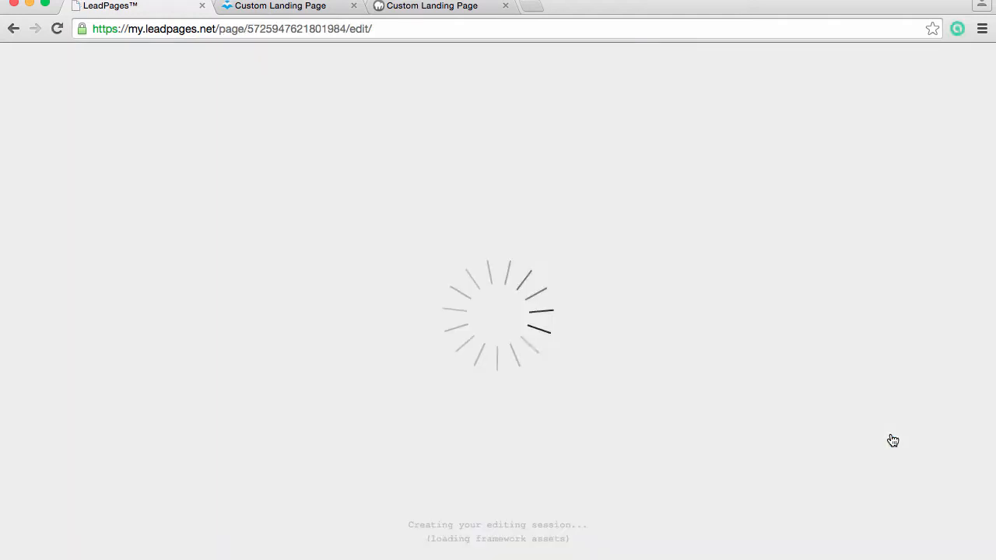
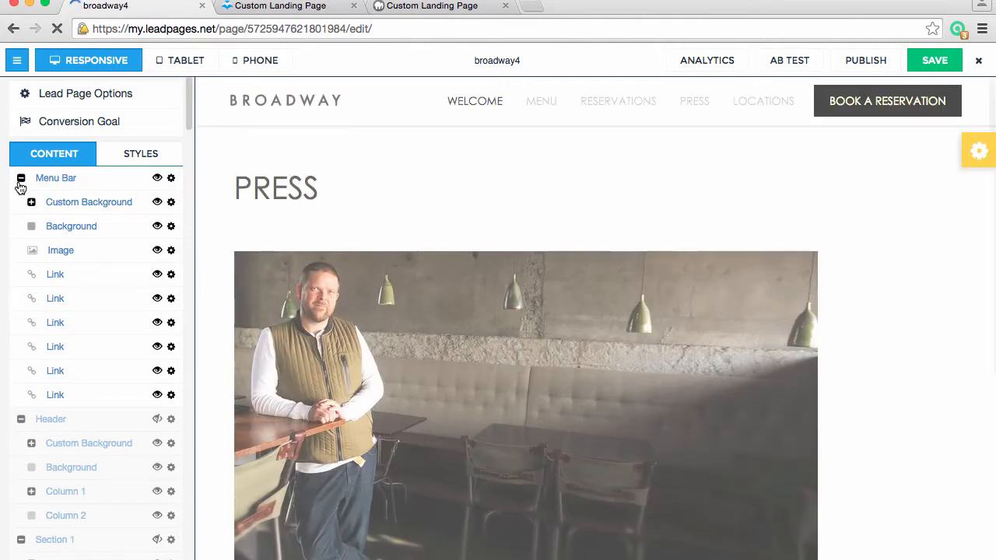
Collapse the Menu Bar, Header and Section 1 groups in the broadway4 content list
{"action": "left_click", "coordinate": [21, 180]}
{"action": "left_click", "coordinate": [21, 203]}
{"action": "left_click", "coordinate": [21, 226]}
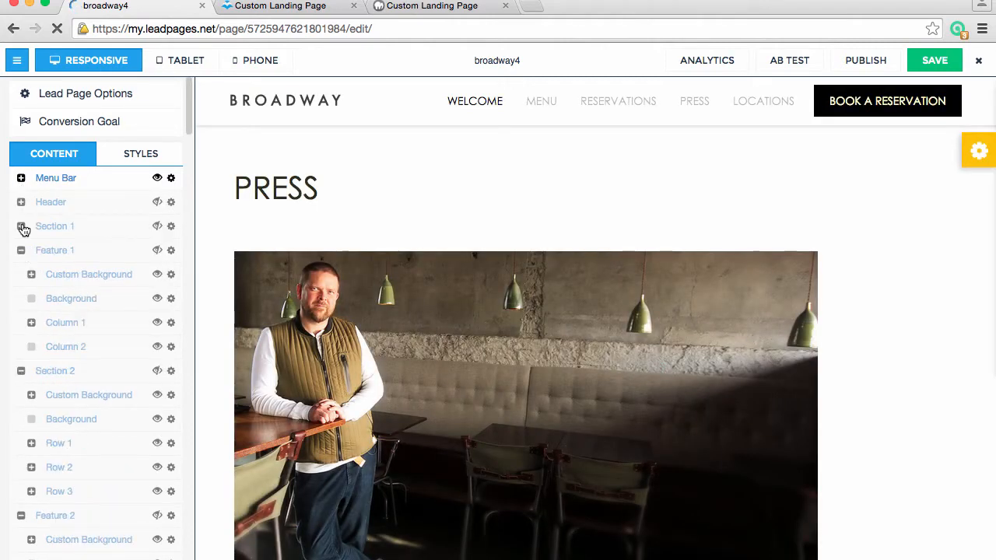
Collapse the Press 1 through Press 6 groups in the content list
{"action": "scroll", "coordinate": [55, 292], "scroll_direction": "down", "scroll_amount": 5}
{"action": "scroll", "coordinate": [56, 295], "scroll_direction": "down", "scroll_amount": 10}
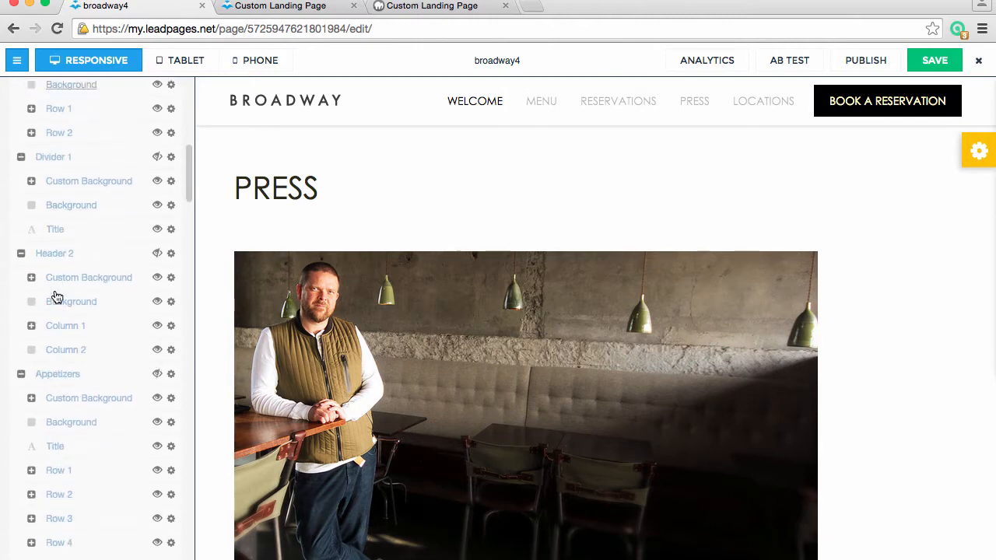
{"action": "scroll", "coordinate": [55, 294], "scroll_direction": "down", "scroll_amount": 10}
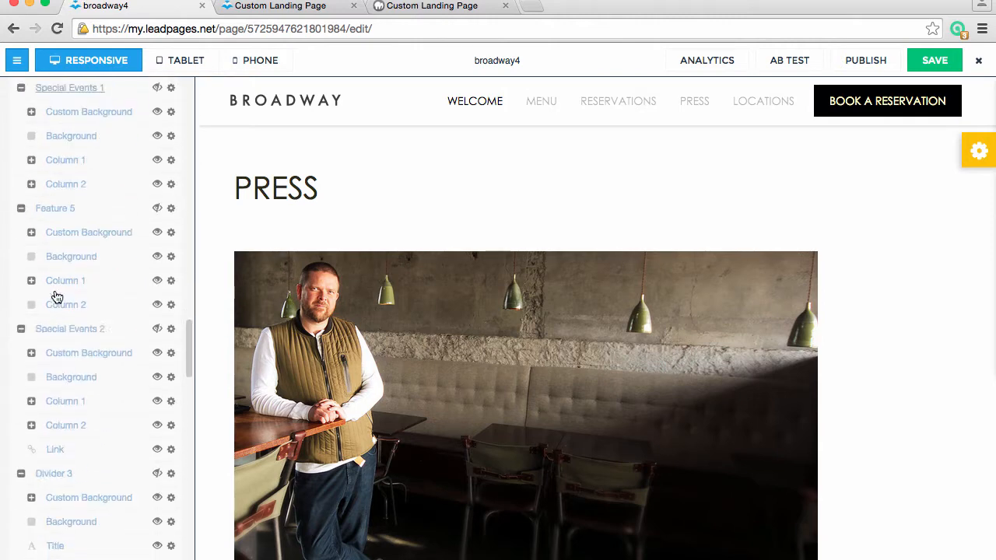
{"action": "scroll", "coordinate": [55, 291], "scroll_direction": "up", "scroll_amount": 1}
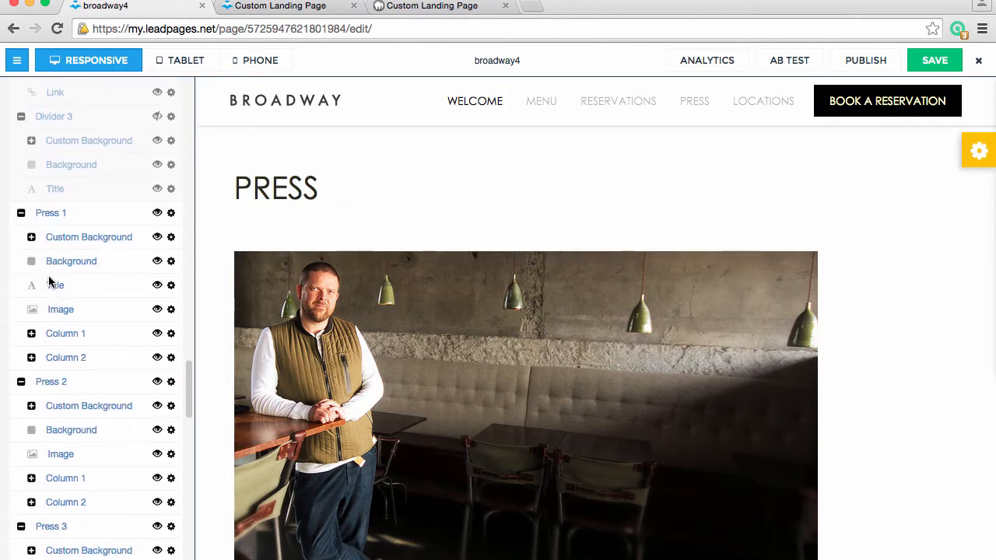
{"action": "left_click", "coordinate": [21, 214]}
{"action": "left_click", "coordinate": [21, 237]}
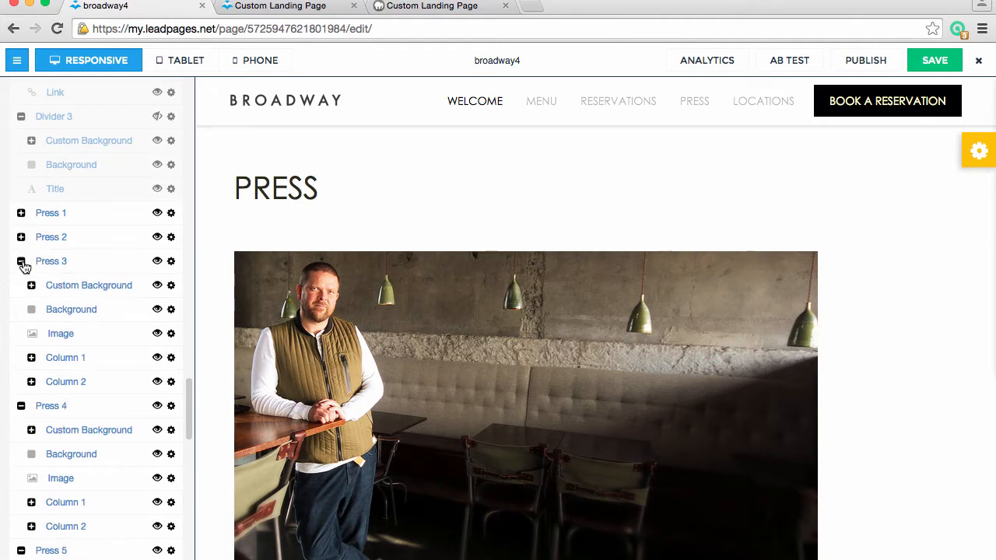
{"action": "left_click", "coordinate": [21, 262]}
{"action": "left_click", "coordinate": [21, 285]}
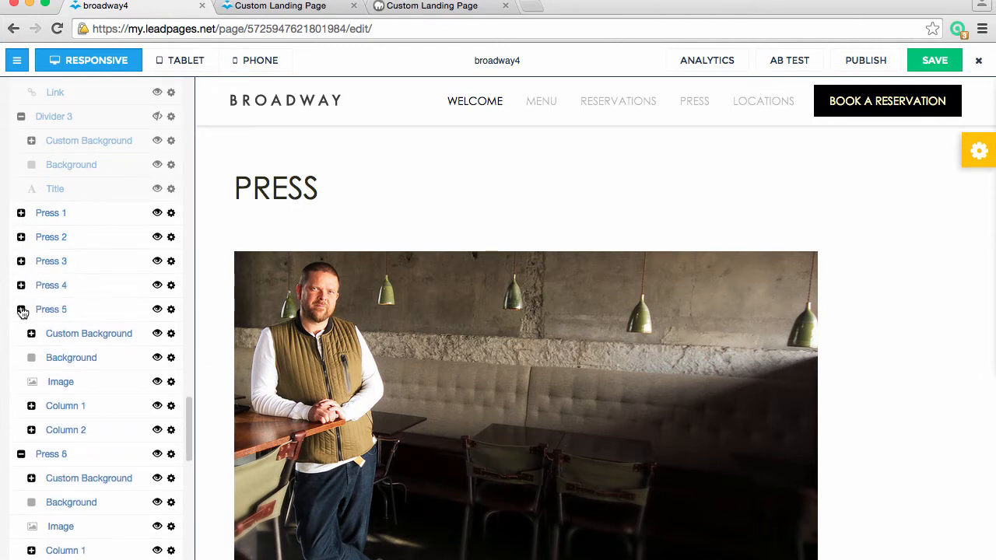
{"action": "left_click", "coordinate": [21, 310]}
{"action": "left_click", "coordinate": [21, 334]}
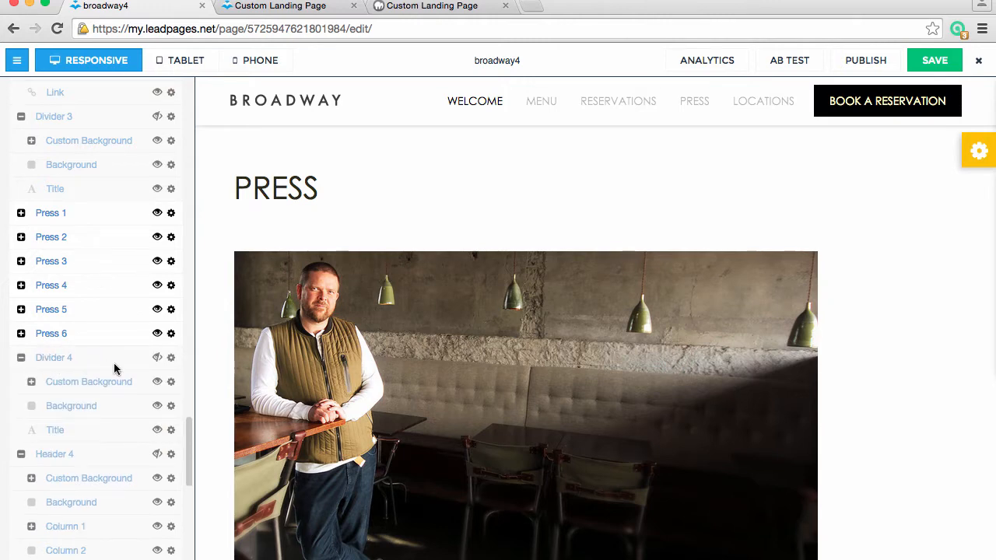
Examine the Social and footer groups in the content list and the press articles in the page preview
{"action": "scroll", "coordinate": [114, 369], "scroll_direction": "down", "scroll_amount": 10}
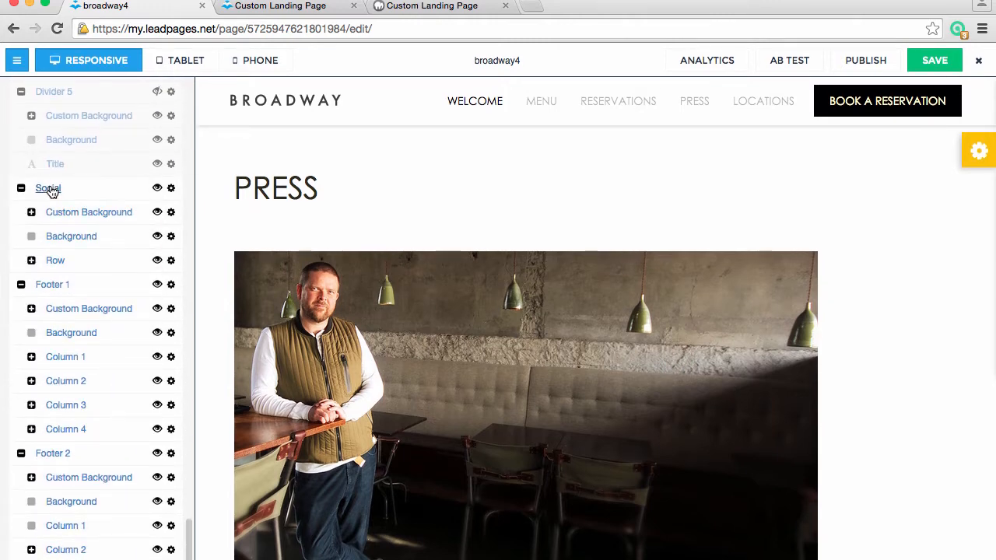
{"action": "scroll", "coordinate": [483, 459], "scroll_direction": "down", "scroll_amount": 10}
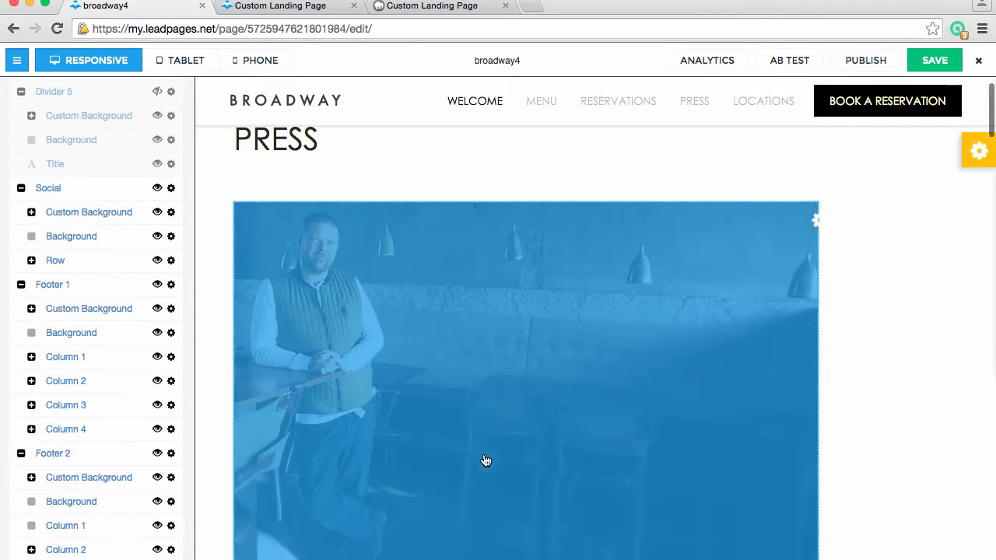
{"action": "scroll", "coordinate": [483, 461], "scroll_direction": "down", "scroll_amount": 10}
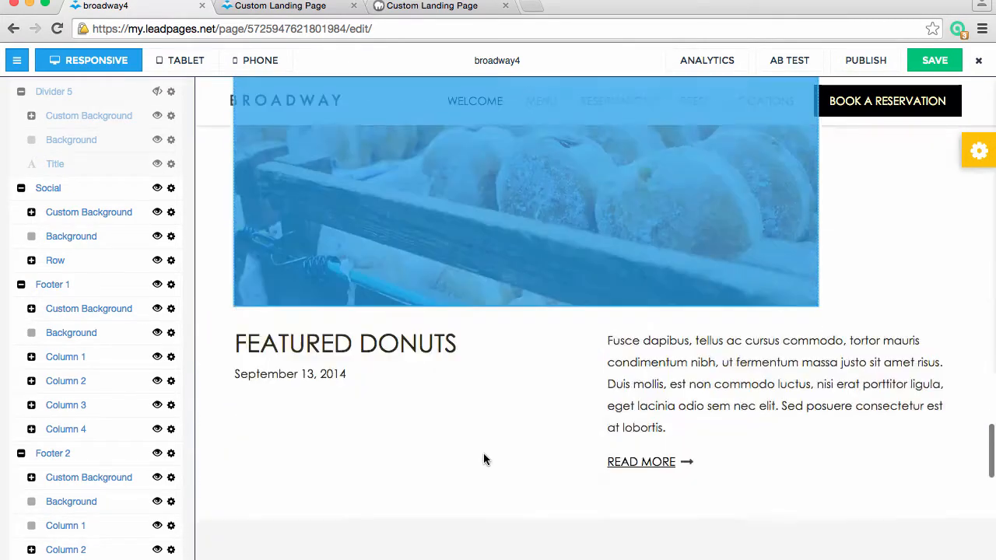
{"action": "scroll", "coordinate": [484, 461], "scroll_direction": "down", "scroll_amount": 5}
{"action": "scroll", "coordinate": [484, 460], "scroll_direction": "up", "scroll_amount": 20}
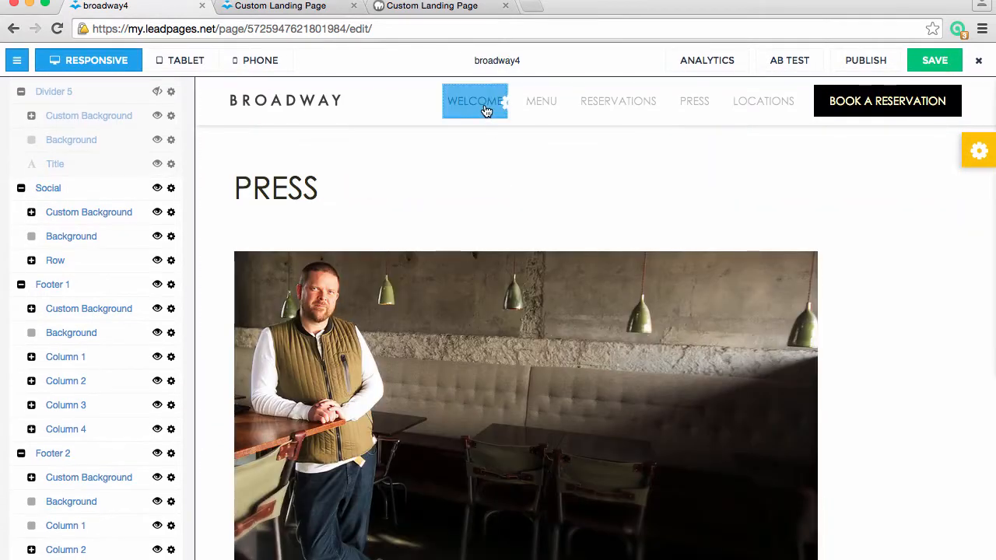
Check the target URLs of the WELCOME, MENU and RESERVATIONS menu links and keep their options as they are
{"action": "left_click", "coordinate": [486, 104]}
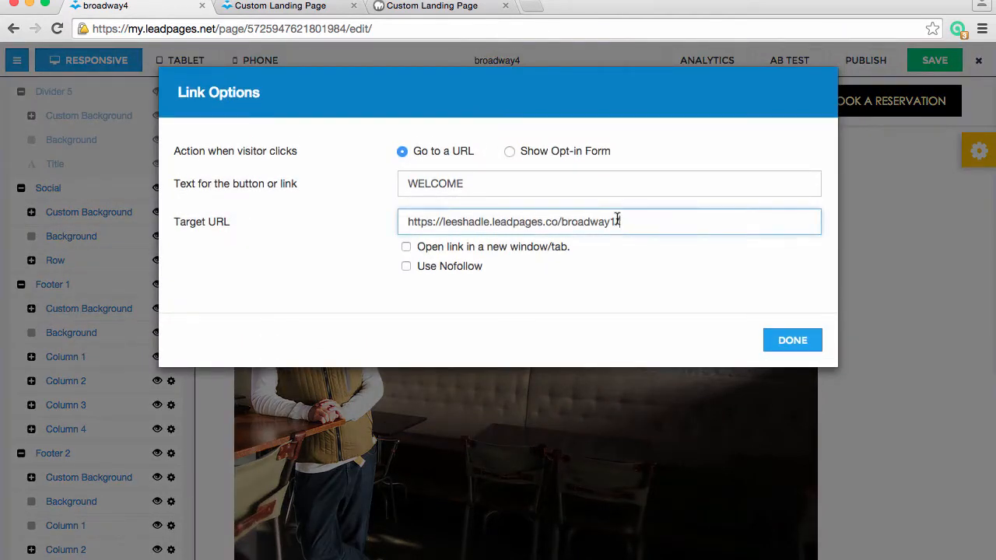
{"action": "left_click_drag", "start_coordinate": [617, 221], "coordinate": [402, 223]}
{"action": "left_click", "coordinate": [805, 343]}
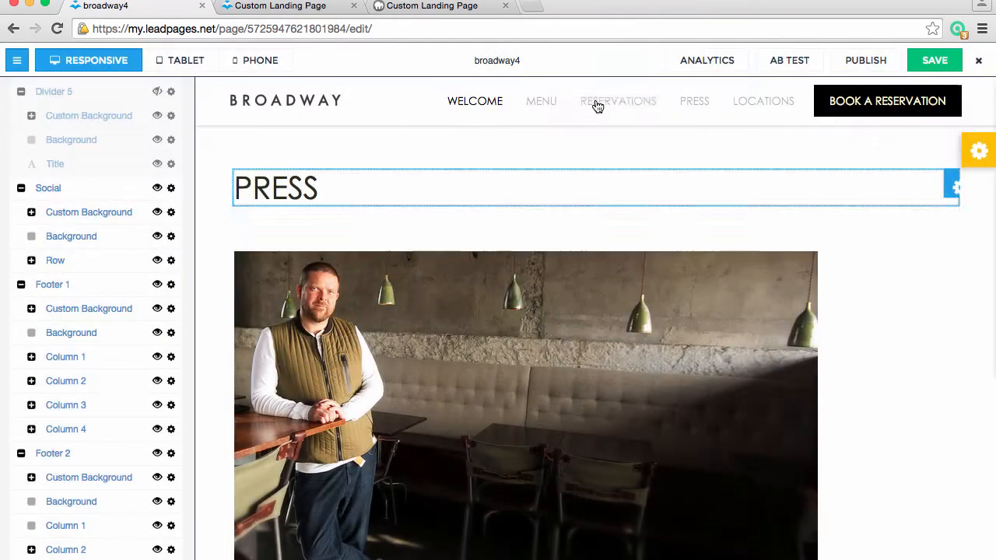
{"action": "left_click", "coordinate": [540, 109]}
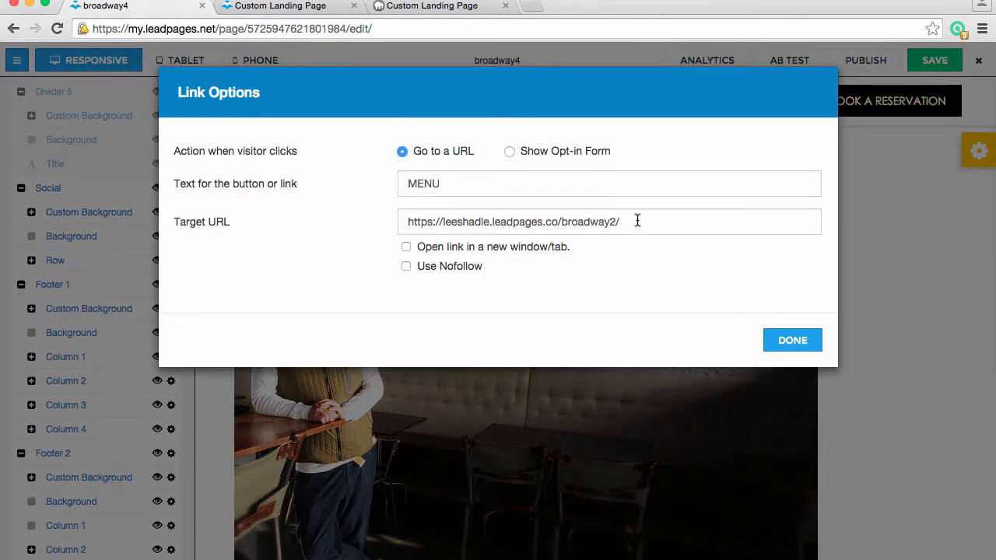
{"action": "left_click", "coordinate": [789, 340]}
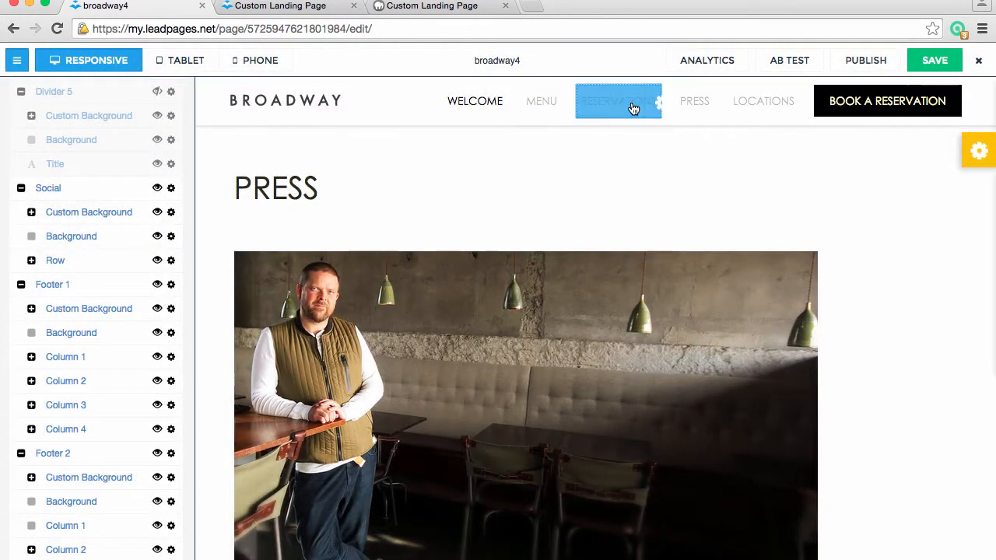
{"action": "left_click", "coordinate": [635, 106]}
{"action": "left_click", "coordinate": [782, 340]}
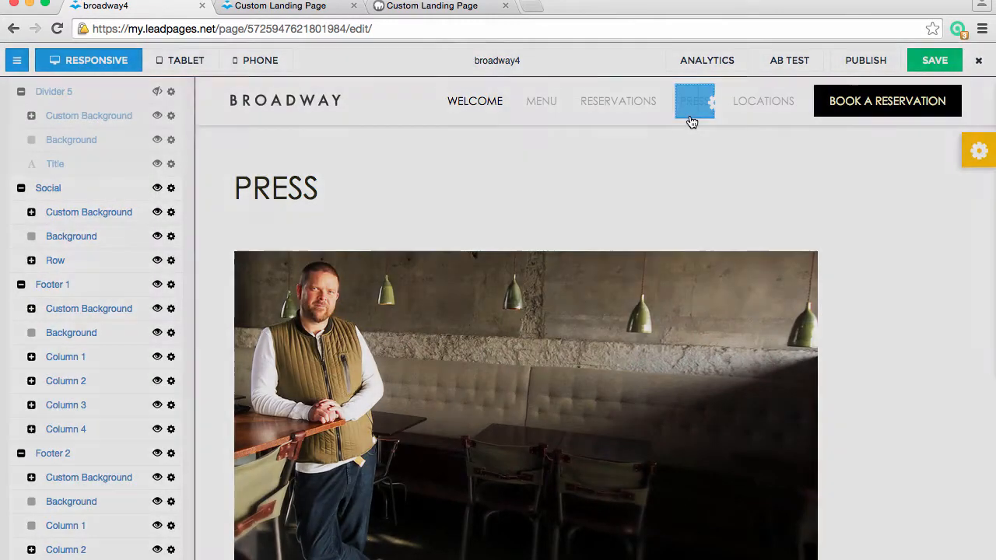
Check the target URLs of the PRESS and LOCATIONS menu links and keep their options as they are
{"action": "left_click", "coordinate": [690, 113]}
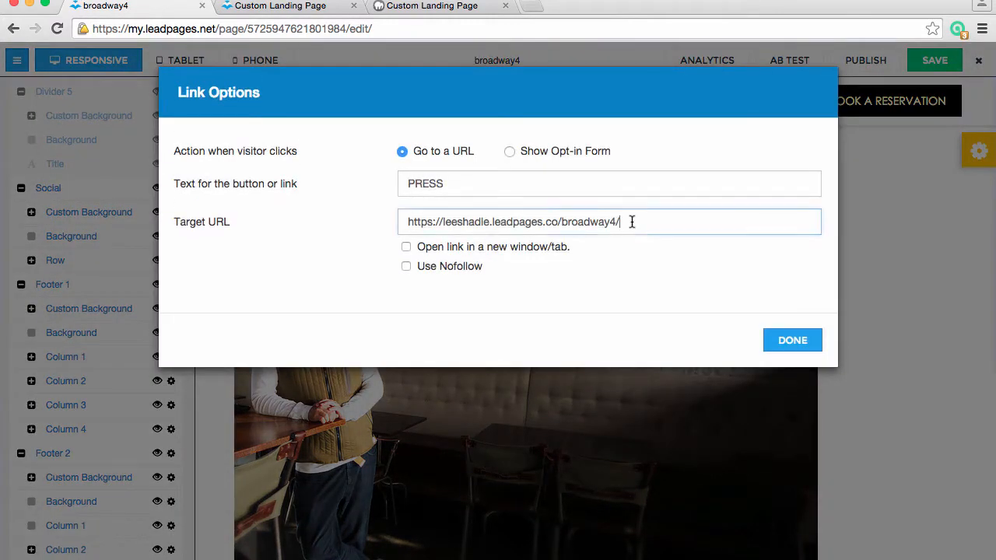
{"action": "left_click_drag", "start_coordinate": [631, 222], "coordinate": [438, 231]}
{"action": "left_click", "coordinate": [776, 342]}
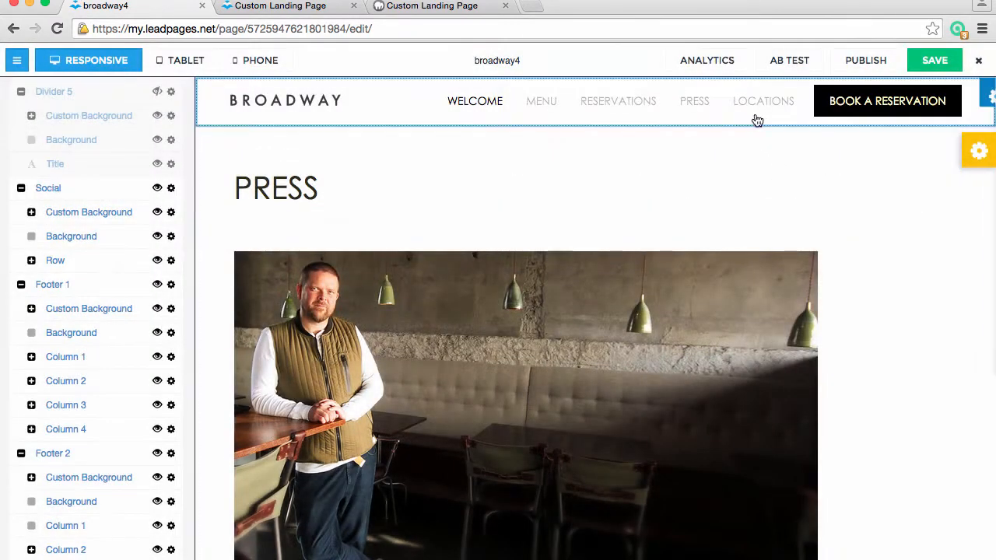
{"action": "left_click", "coordinate": [750, 107]}
{"action": "left_click_drag", "start_coordinate": [635, 227], "coordinate": [440, 220]}
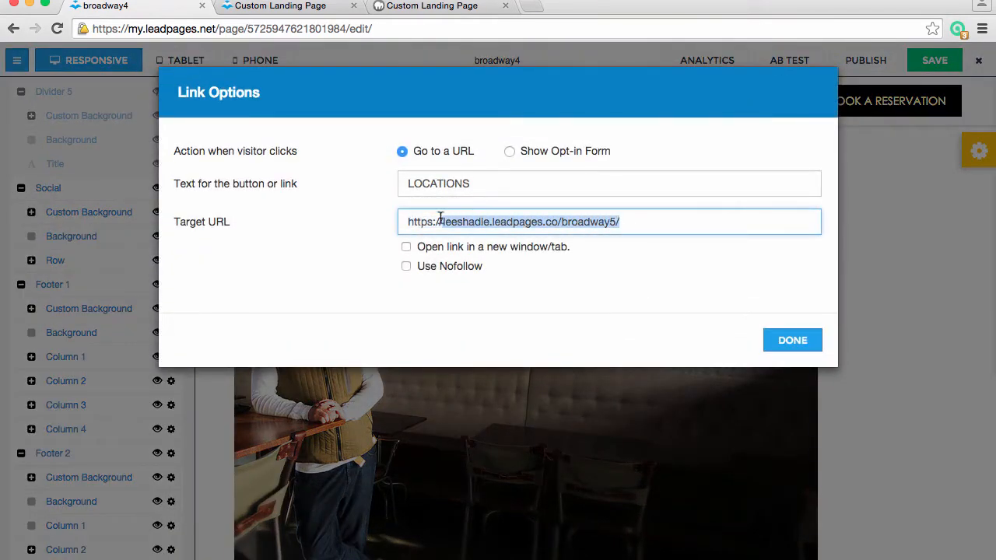
{"action": "left_click", "coordinate": [792, 339]}
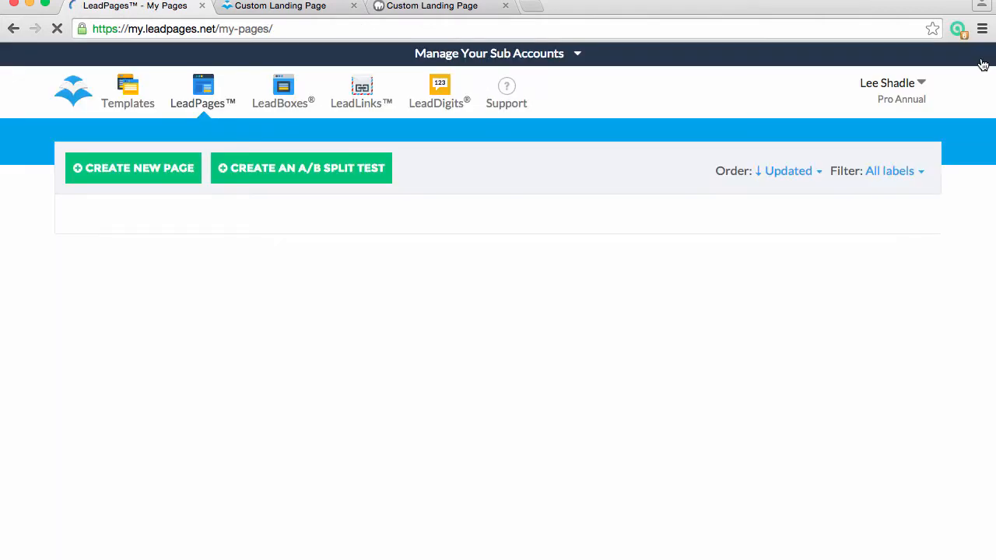
Find broadway5 in the page list and open it for editing
{"action": "scroll", "coordinate": [318, 456], "scroll_direction": "down", "scroll_amount": 5}
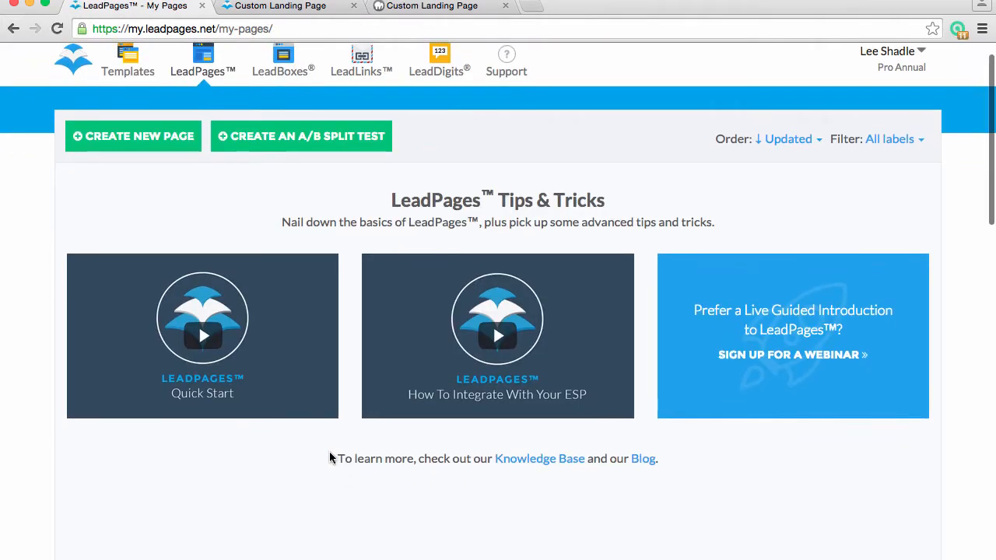
{"action": "scroll", "coordinate": [330, 458], "scroll_direction": "down", "scroll_amount": 3}
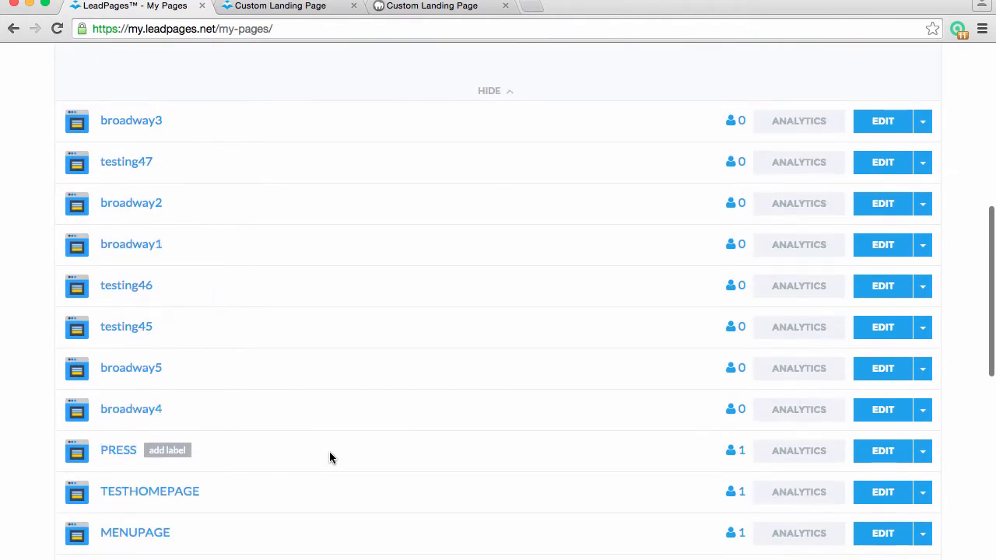
{"action": "scroll", "coordinate": [329, 457], "scroll_direction": "down", "scroll_amount": 1}
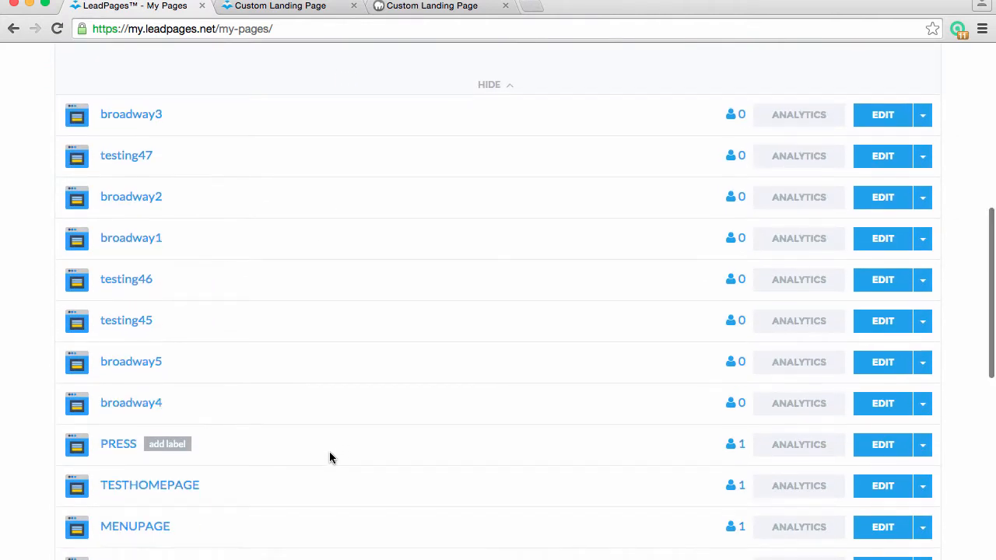
{"action": "left_click", "coordinate": [882, 351]}
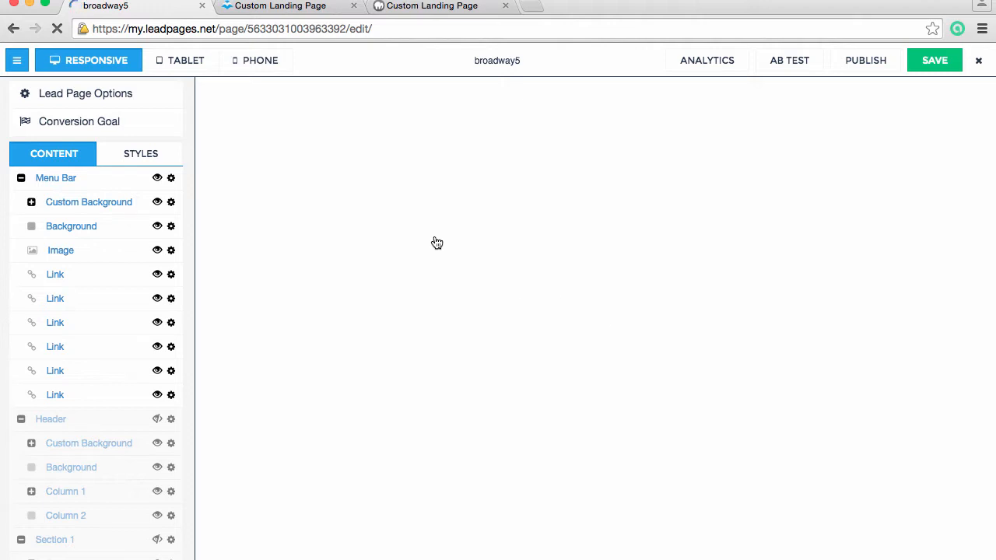
Collapse the Menu Bar, Header, Header 4, locations and Contact groups in the broadway5 content list
{"action": "left_click", "coordinate": [21, 178]}
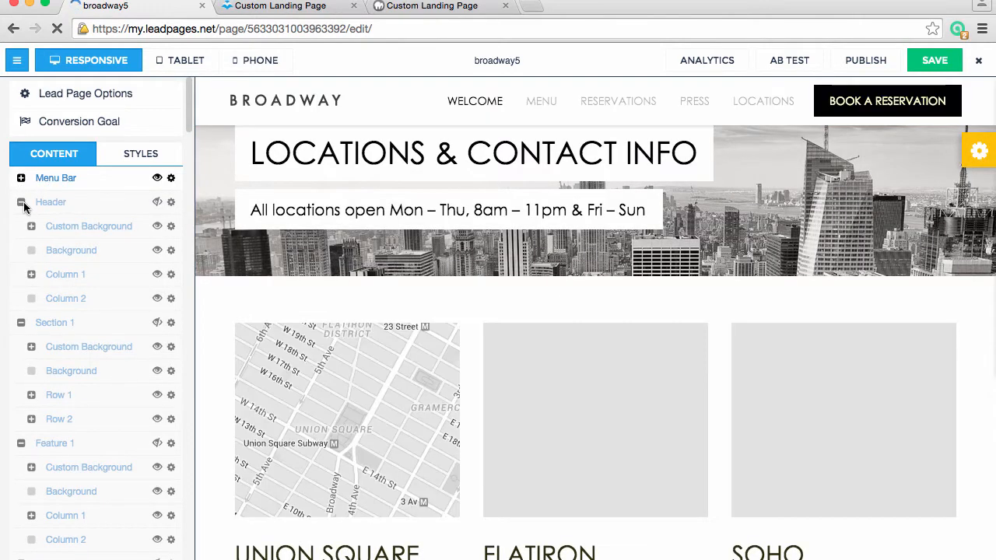
{"action": "left_click", "coordinate": [21, 203]}
{"action": "scroll", "coordinate": [89, 350], "scroll_direction": "down", "scroll_amount": 3}
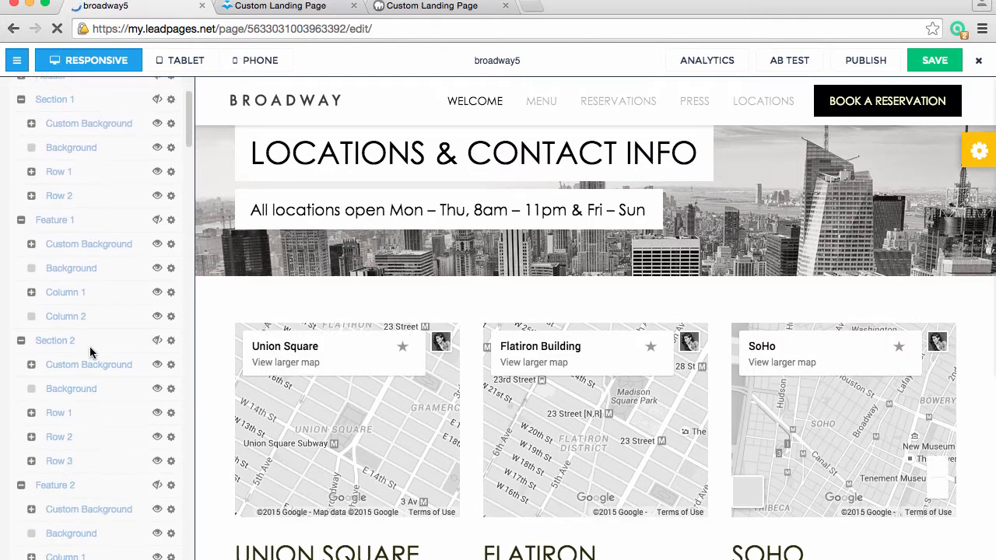
{"action": "scroll", "coordinate": [89, 348], "scroll_direction": "down", "scroll_amount": 2}
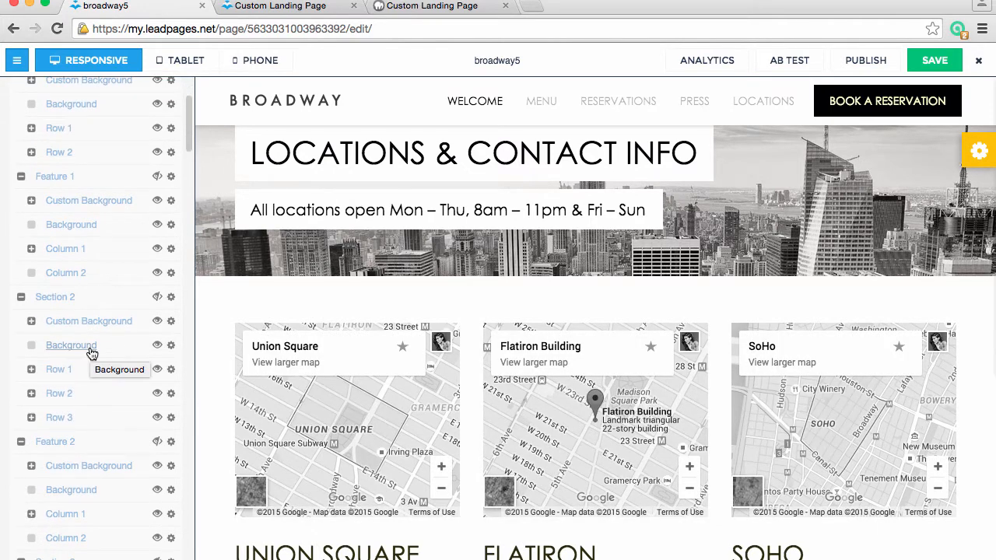
{"action": "scroll", "coordinate": [89, 351], "scroll_direction": "down", "scroll_amount": 15}
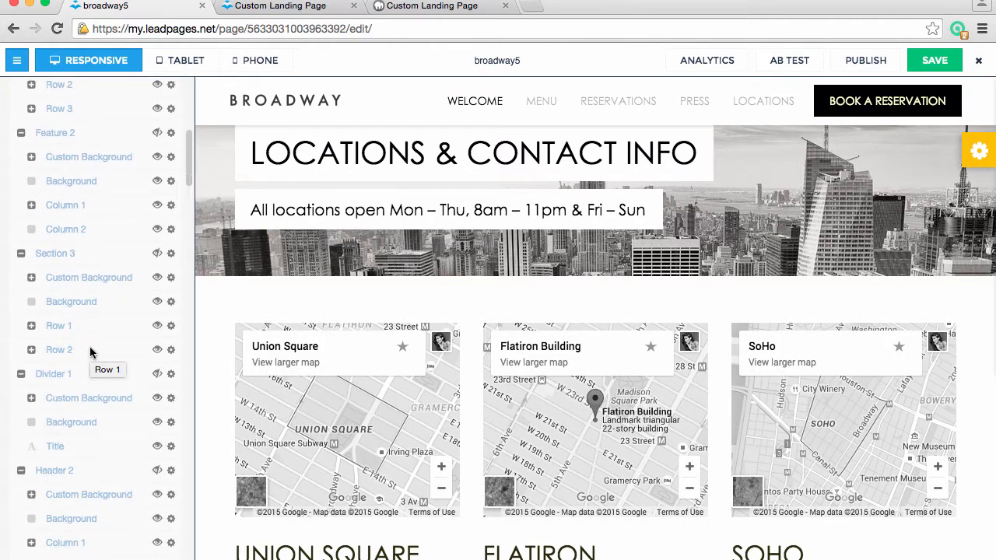
{"action": "scroll", "coordinate": [89, 351], "scroll_direction": "down", "scroll_amount": 20}
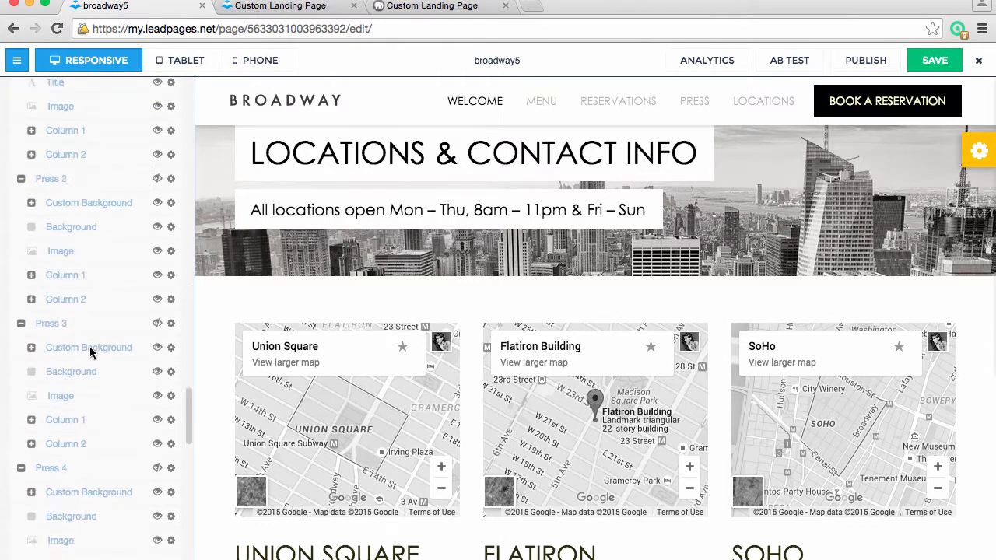
{"action": "scroll", "coordinate": [90, 350], "scroll_direction": "down", "scroll_amount": 4}
{"action": "scroll", "coordinate": [90, 350], "scroll_direction": "up", "scroll_amount": 3}
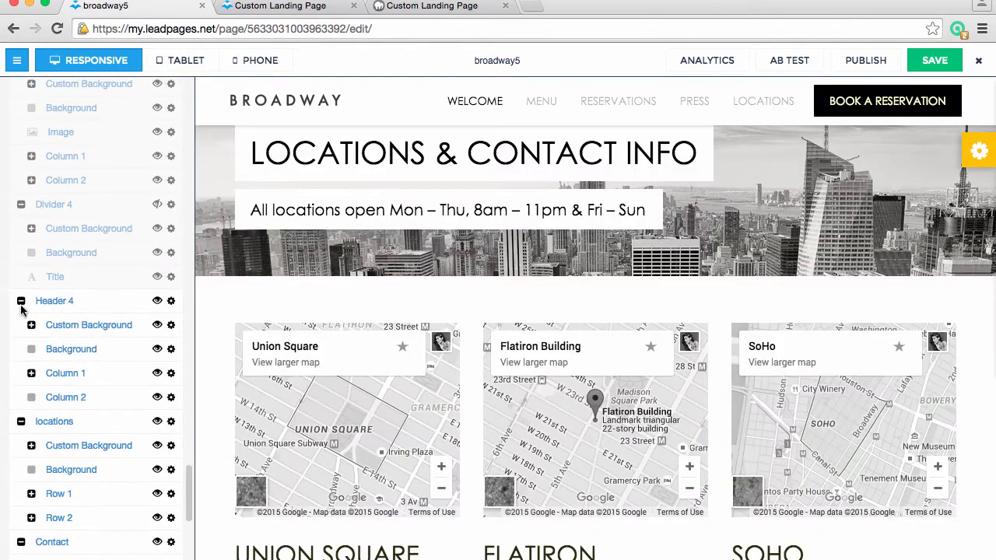
{"action": "left_click", "coordinate": [21, 302]}
{"action": "left_click", "coordinate": [21, 325]}
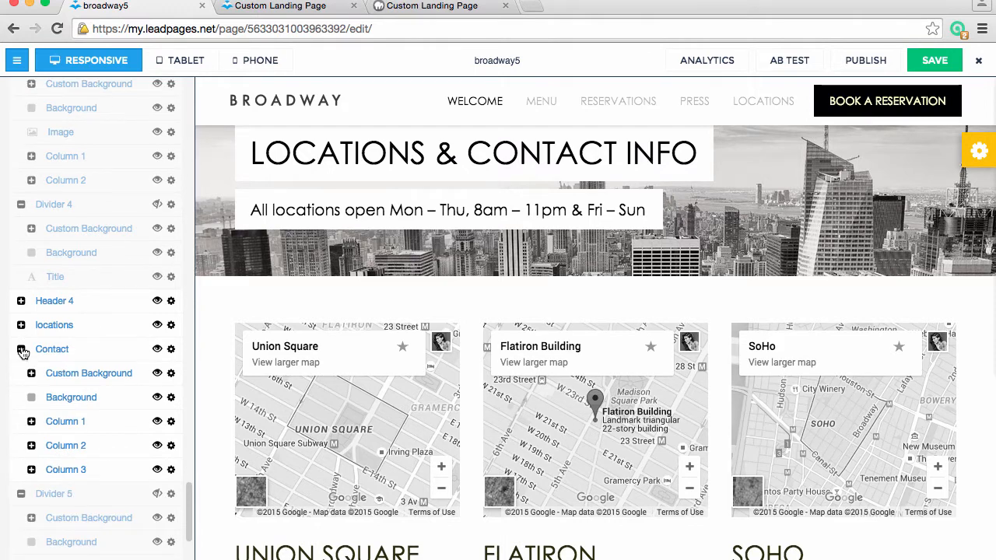
{"action": "left_click", "coordinate": [21, 349]}
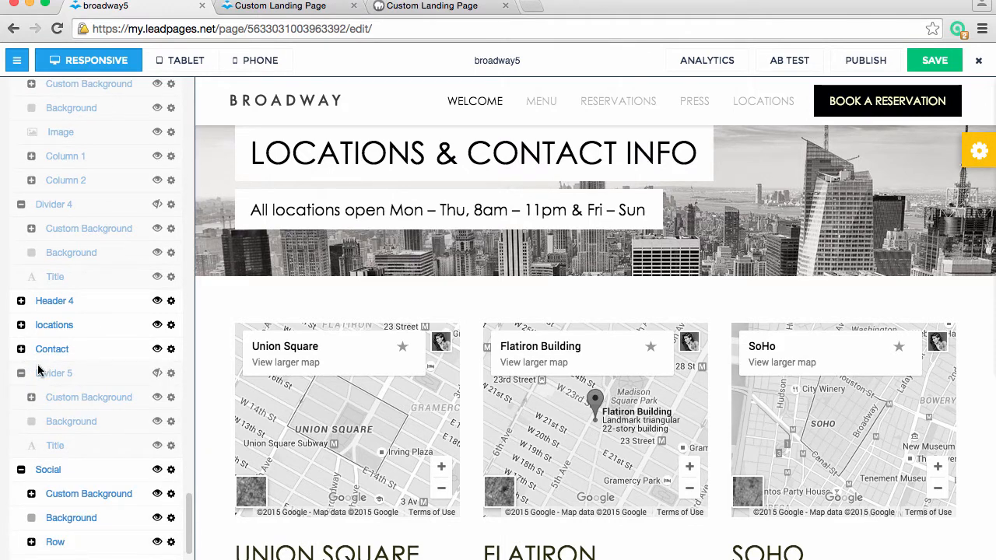
Turn on the hidden Divider 5 section with its group expanded, and check the footer divider in the page preview
{"action": "left_click", "coordinate": [22, 374]}
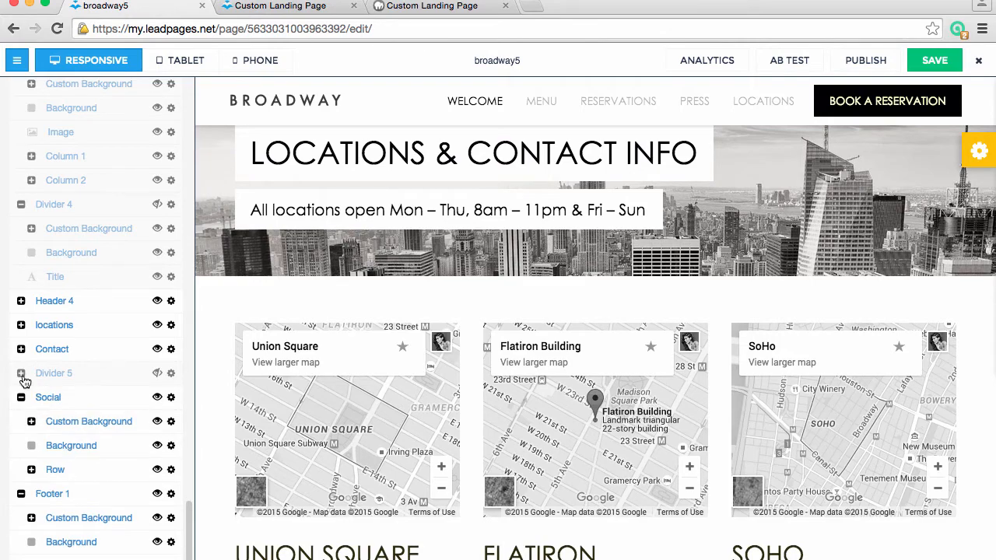
{"action": "left_click", "coordinate": [22, 374]}
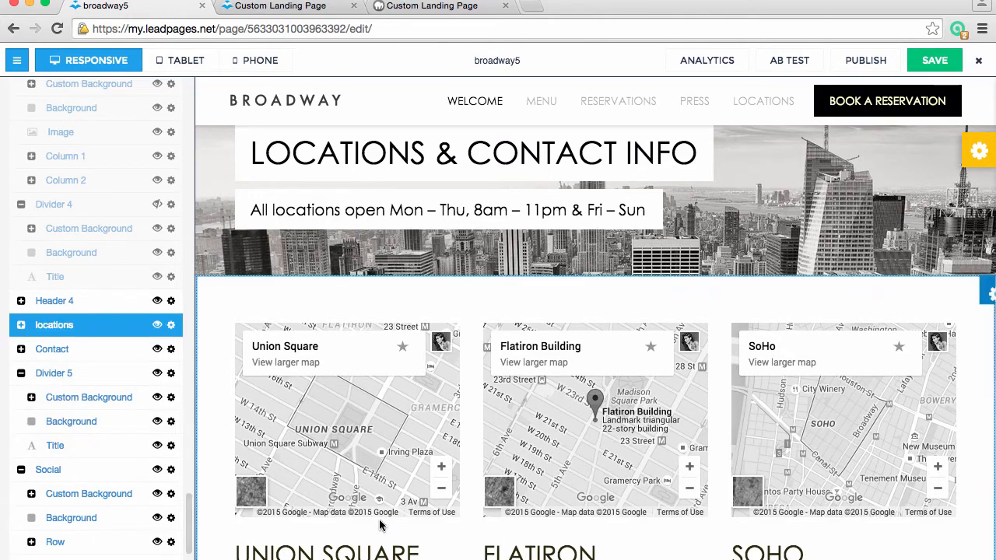
{"action": "scroll", "coordinate": [378, 522], "scroll_direction": "down", "scroll_amount": 10}
{"action": "scroll", "coordinate": [380, 522], "scroll_direction": "up", "scroll_amount": 3}
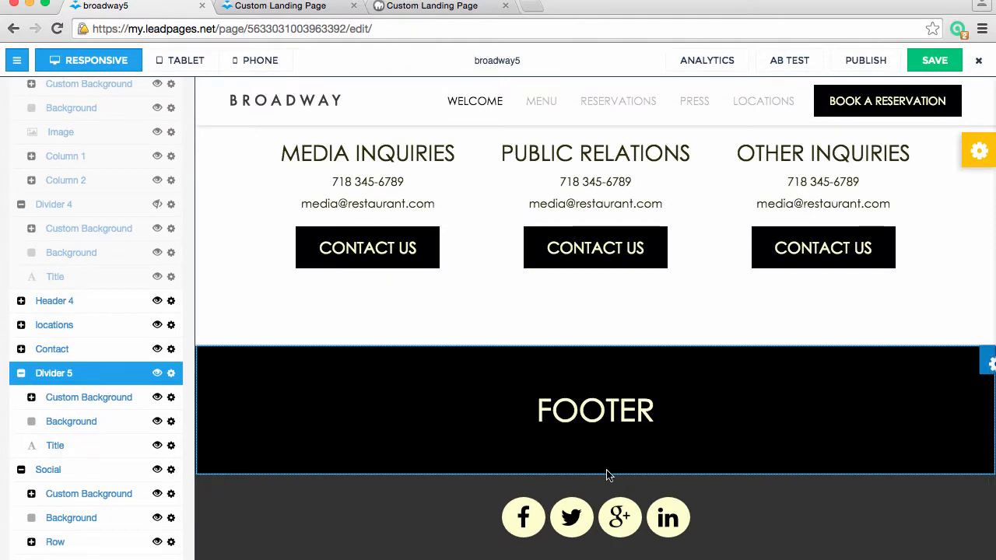
Hide the Divider 5 section again and review the rest of the page preview, from the footer to the header
{"action": "left_click", "coordinate": [157, 374]}
{"action": "scroll", "coordinate": [371, 428], "scroll_direction": "down", "scroll_amount": 1}
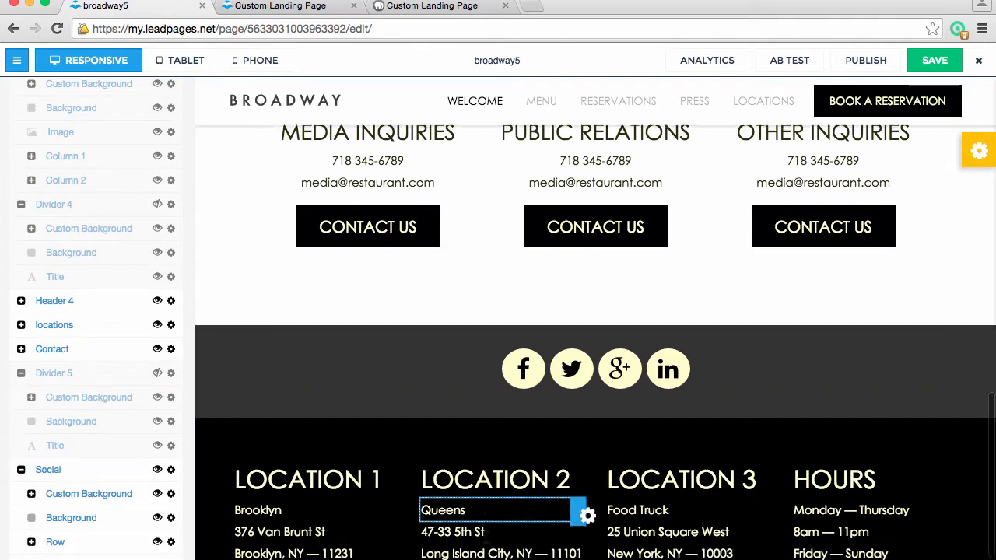
{"action": "scroll", "coordinate": [550, 467], "scroll_direction": "down", "scroll_amount": 1}
{"action": "scroll", "coordinate": [550, 451], "scroll_direction": "up", "scroll_amount": 9}
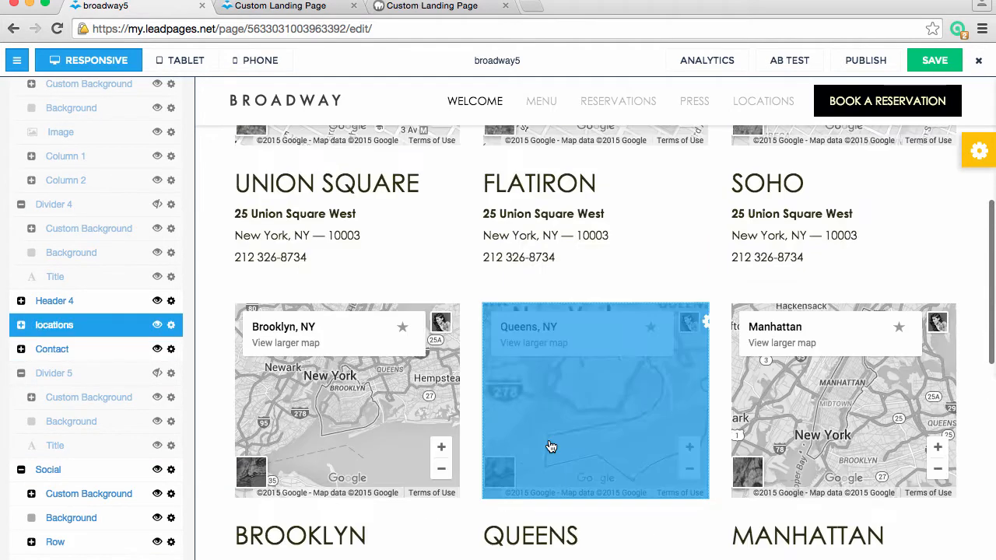
{"action": "scroll", "coordinate": [550, 446], "scroll_direction": "up", "scroll_amount": 5}
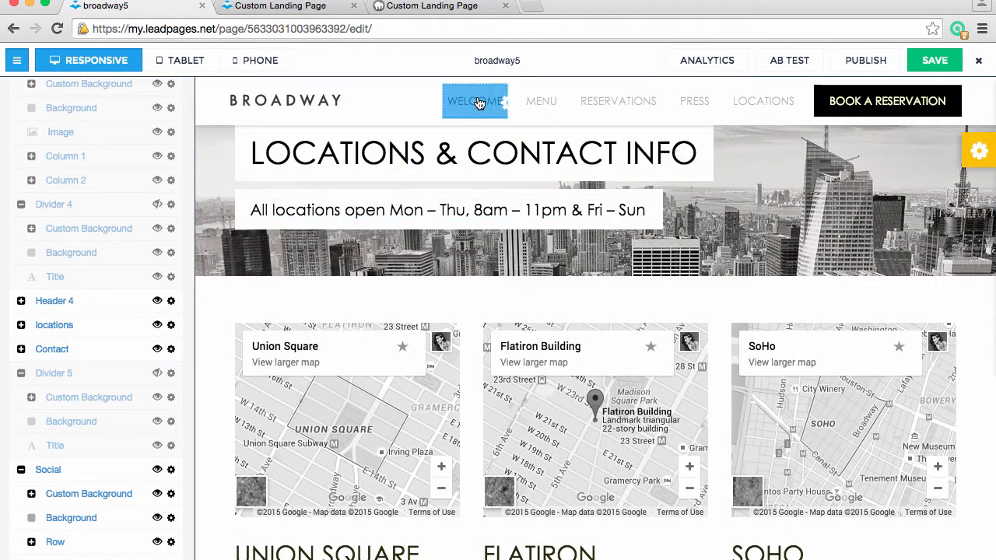
Check the target URLs of the WELCOME, MENU, RESERVATIONS, PRESS and LOCATIONS menu links, keeping their options as they are
{"action": "left_click", "coordinate": [479, 103]}
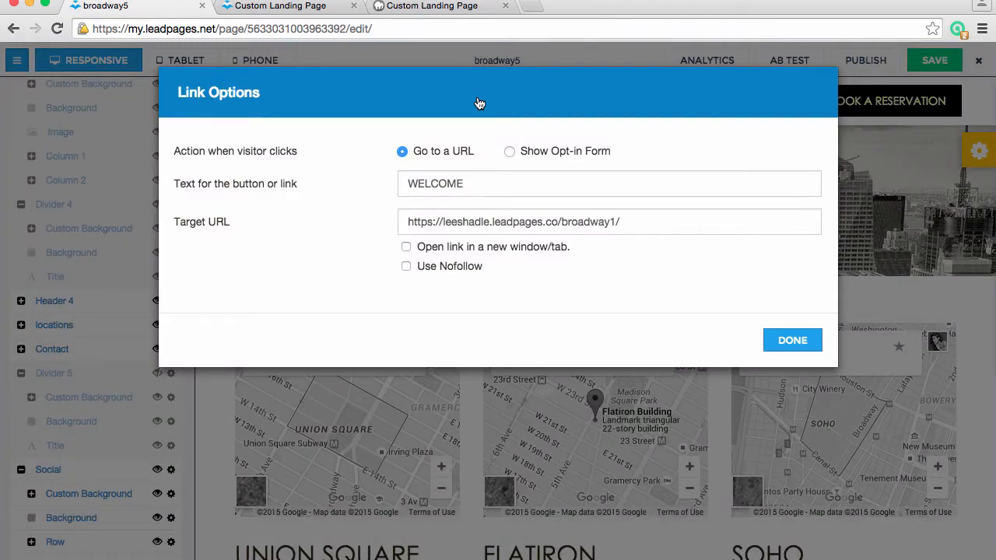
{"action": "left_click", "coordinate": [792, 340]}
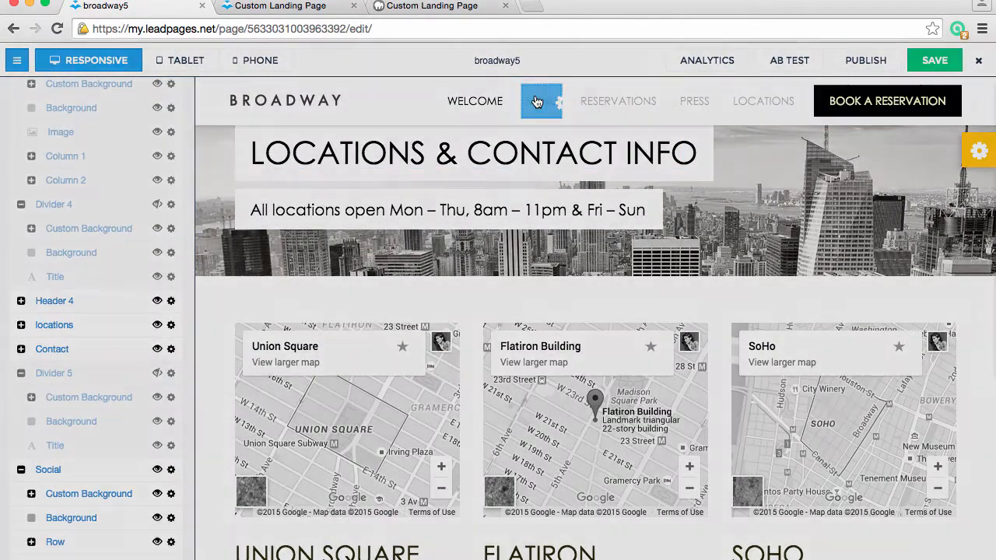
{"action": "left_click", "coordinate": [540, 99]}
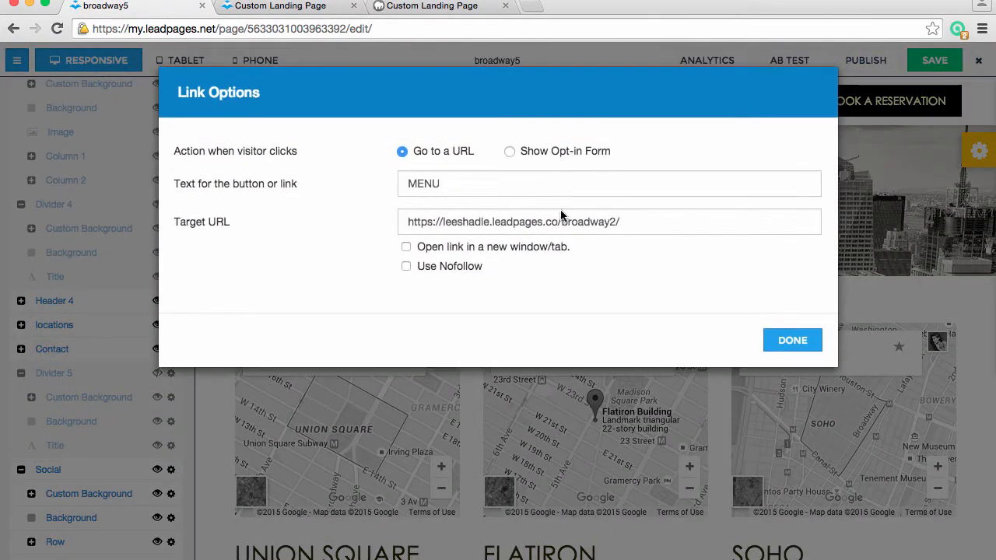
{"action": "left_click", "coordinate": [770, 339]}
{"action": "left_click", "coordinate": [637, 107]}
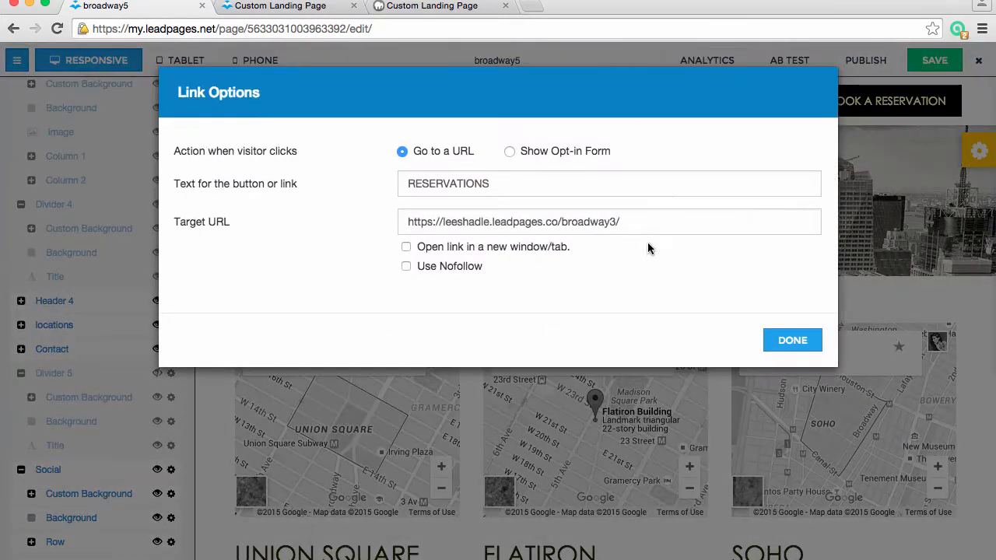
{"action": "left_click", "coordinate": [792, 340]}
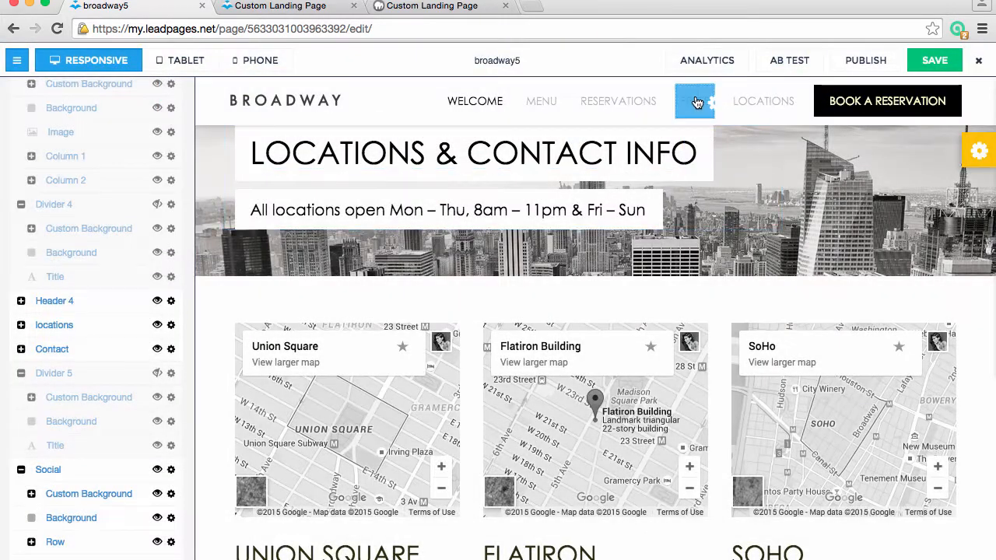
{"action": "left_click", "coordinate": [698, 100]}
{"action": "left_click", "coordinate": [812, 339]}
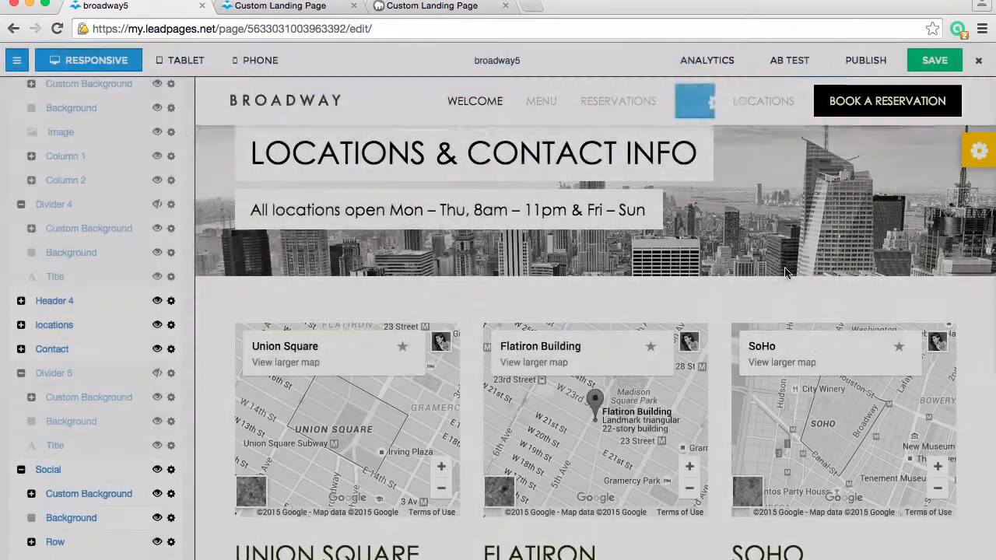
{"action": "left_click", "coordinate": [744, 97]}
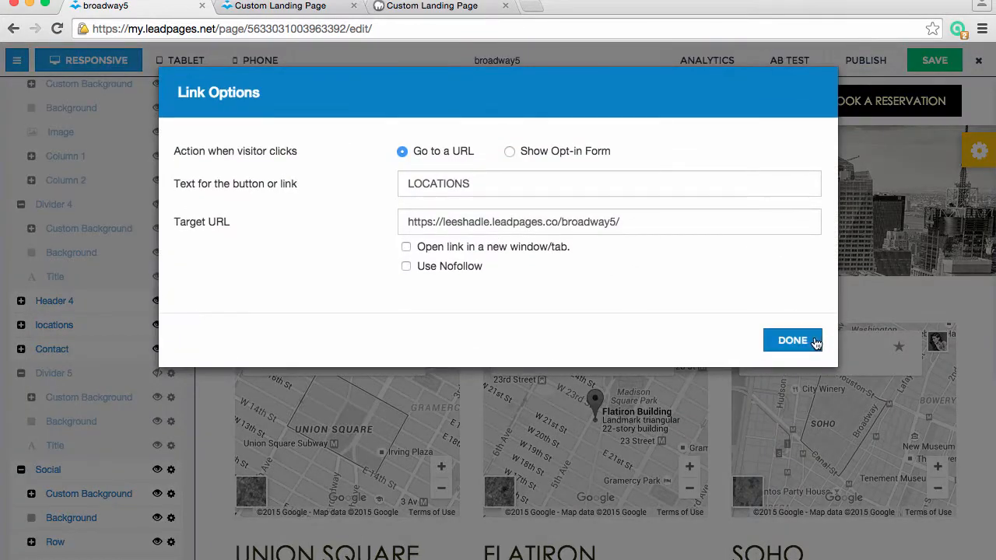
{"action": "left_click", "coordinate": [815, 340]}
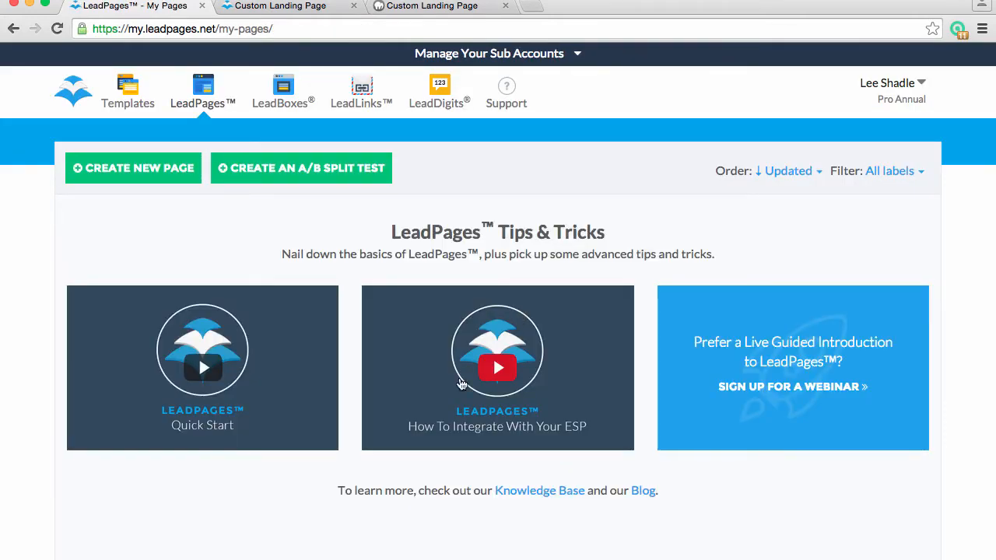
Open broadway1 from the page list for editing and view its published LeadPages version
{"action": "scroll", "coordinate": [435, 481], "scroll_direction": "down", "scroll_amount": 5}
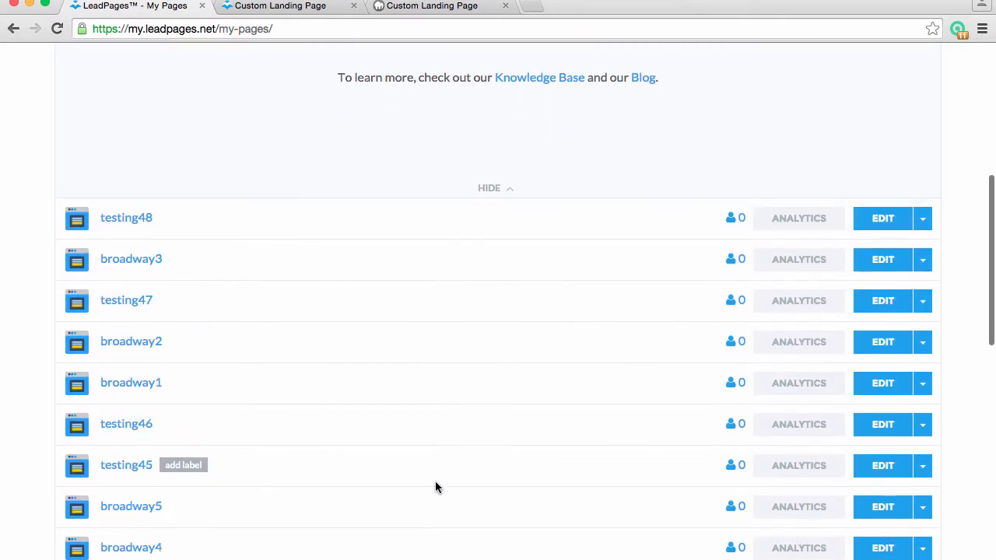
{"action": "left_click", "coordinate": [885, 384]}
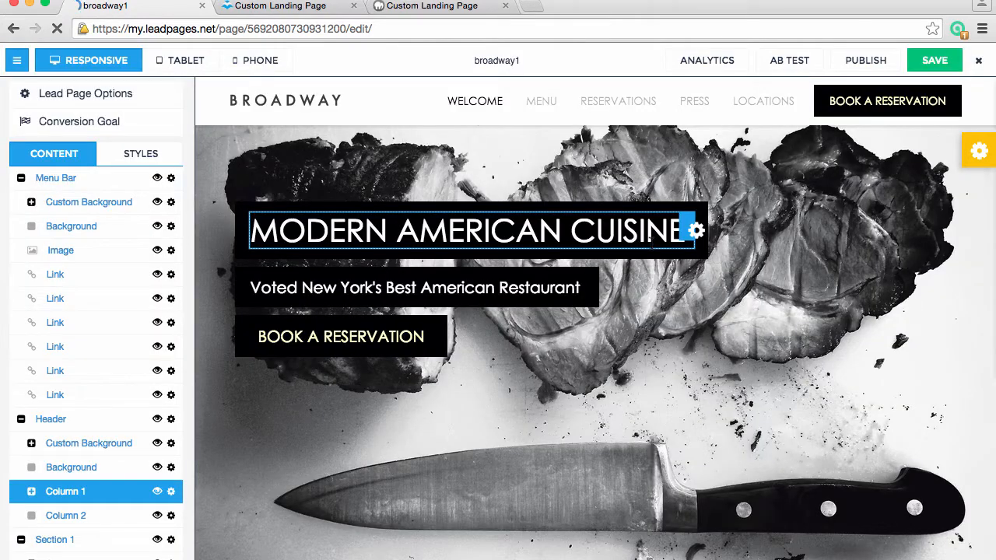
{"action": "left_click", "coordinate": [872, 60]}
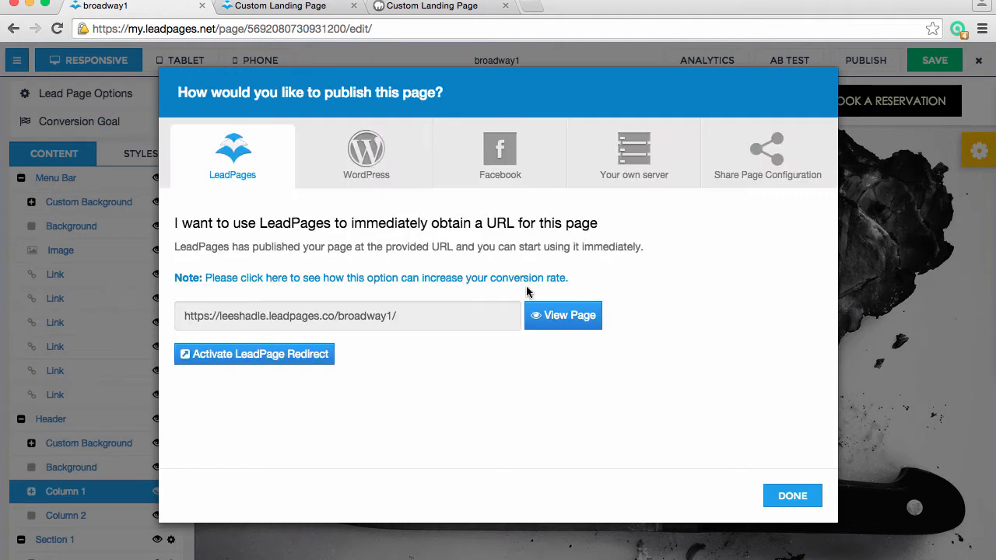
{"action": "left_click", "coordinate": [586, 316]}
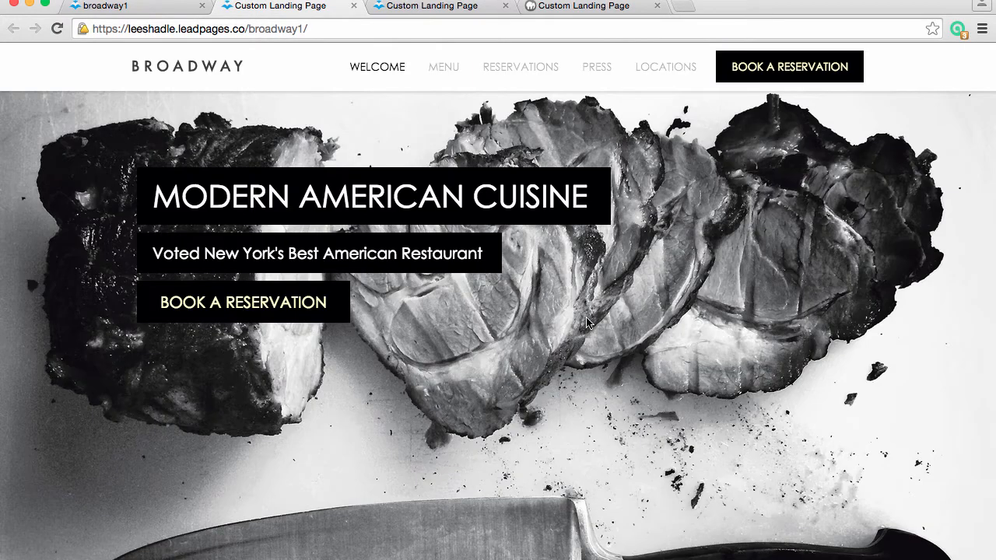
Look through the published welcome page, follow its MENU link, and highlight the URL slug before reviewing the menu page
{"action": "scroll", "coordinate": [453, 338], "scroll_direction": "down", "scroll_amount": 20}
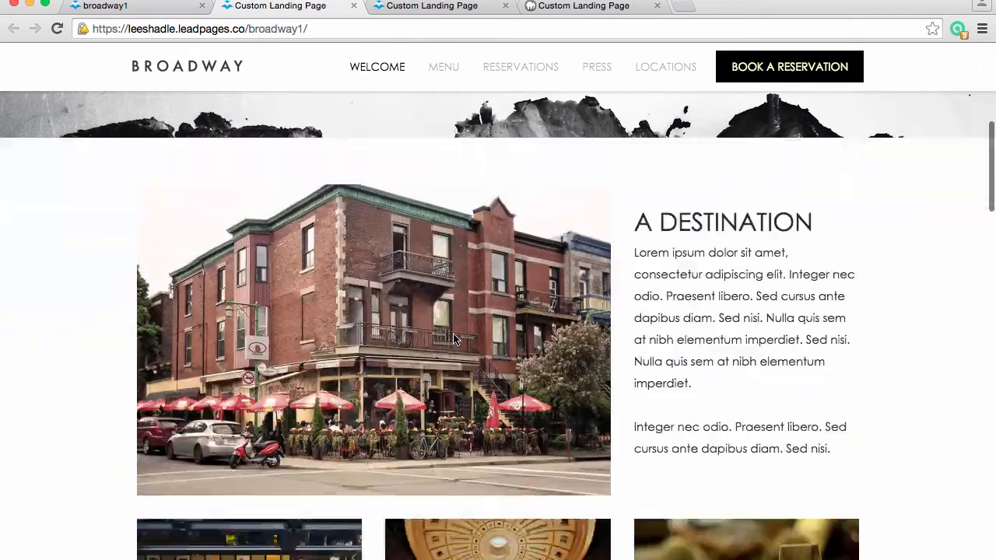
{"action": "scroll", "coordinate": [453, 338], "scroll_direction": "up", "scroll_amount": 12}
{"action": "scroll", "coordinate": [453, 339], "scroll_direction": "up", "scroll_amount": 10}
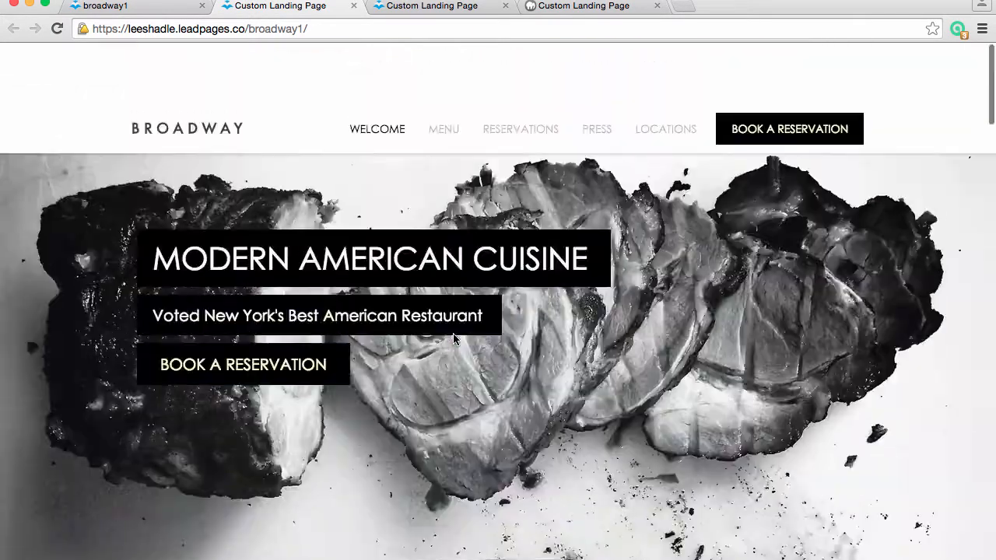
{"action": "left_click", "coordinate": [442, 68]}
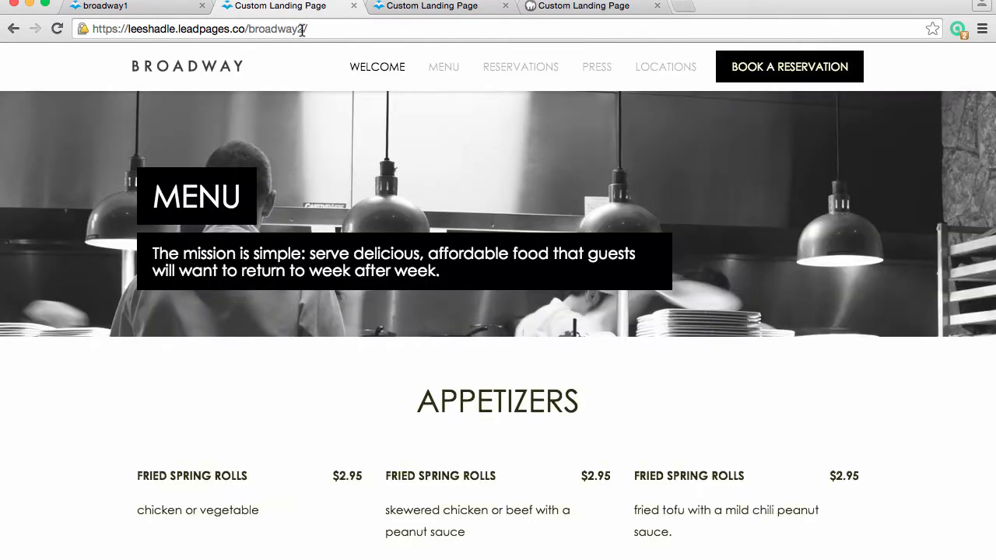
{"action": "left_click_drag", "start_coordinate": [307, 28], "coordinate": [245, 29]}
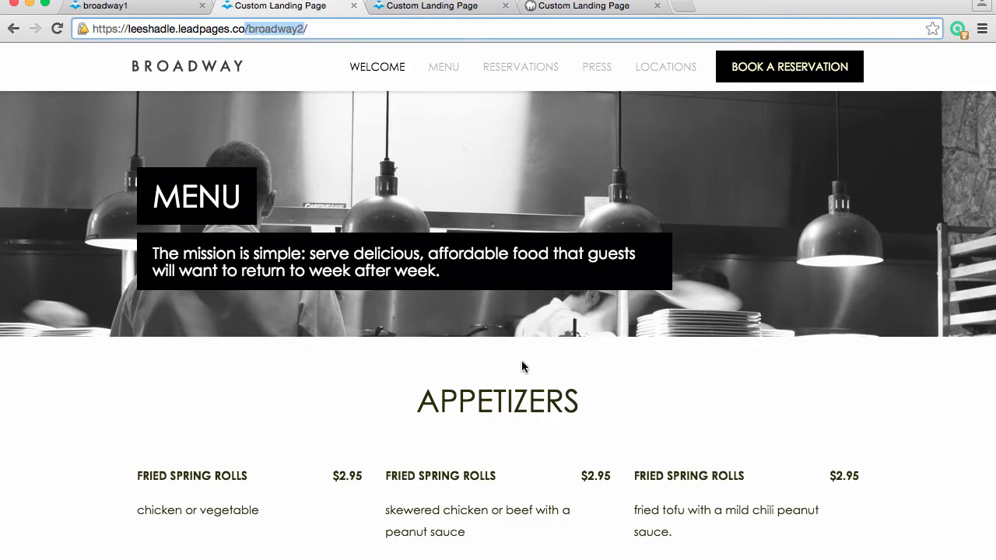
{"action": "scroll", "coordinate": [521, 362], "scroll_direction": "down", "scroll_amount": 20}
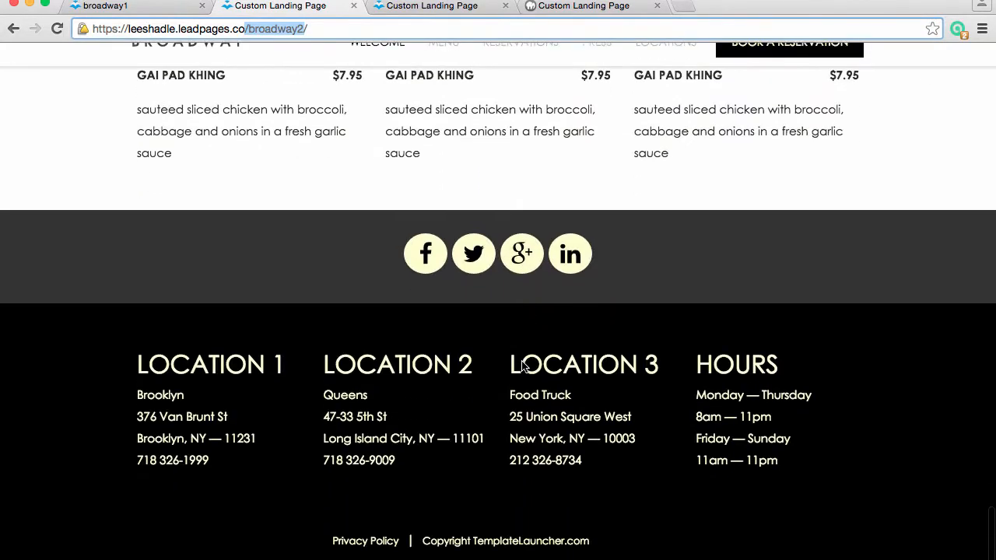
{"action": "scroll", "coordinate": [521, 361], "scroll_direction": "up", "scroll_amount": 20}
Follow the RESERVATIONS, PRESS and LOCATIONS links on the published site and look through each page
{"action": "left_click", "coordinate": [499, 70]}
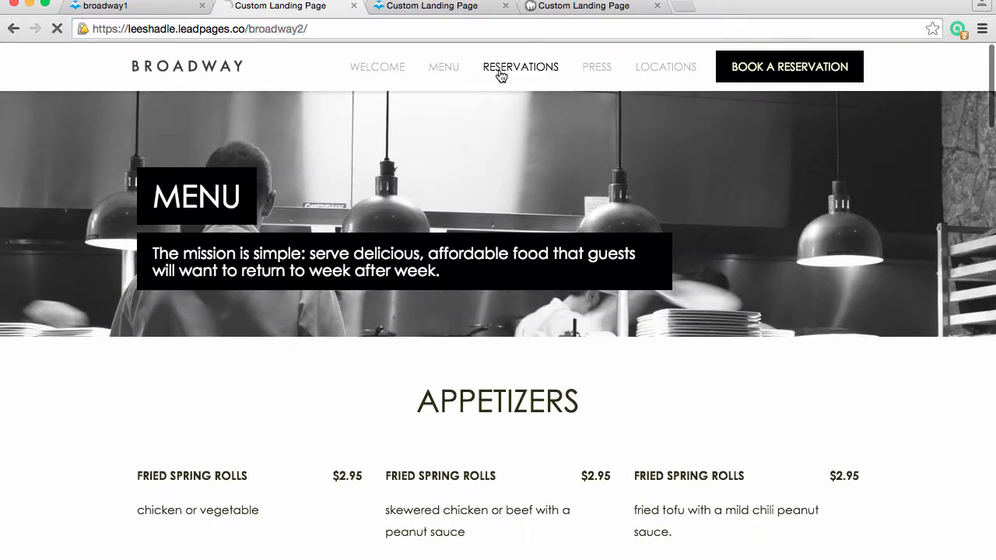
{"action": "scroll", "coordinate": [549, 266], "scroll_direction": "down", "scroll_amount": 12}
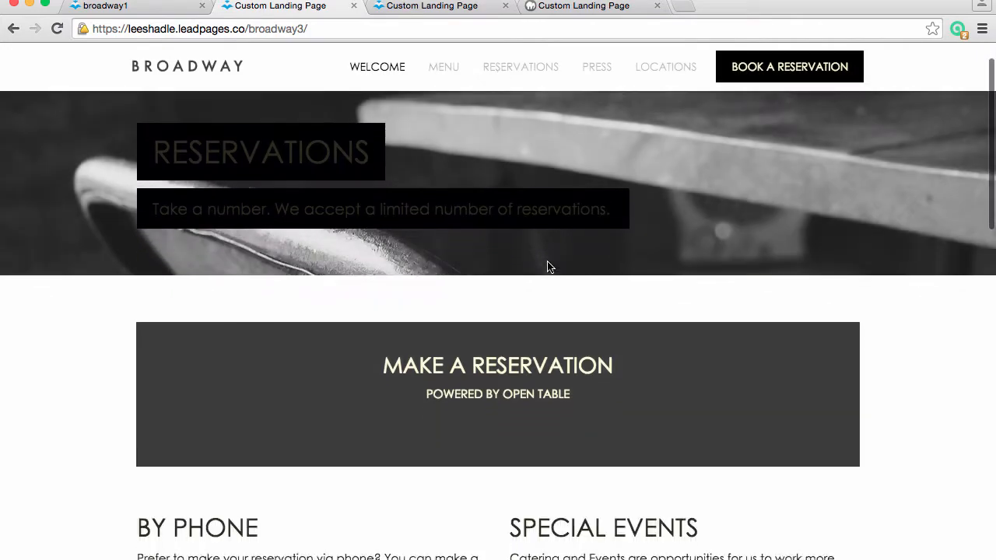
{"action": "scroll", "coordinate": [548, 266], "scroll_direction": "up", "scroll_amount": 15}
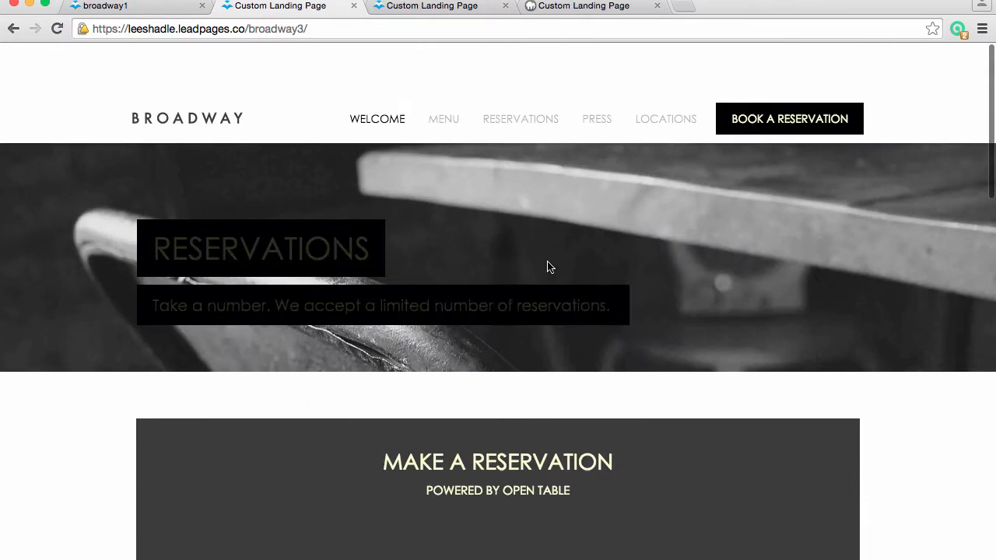
{"action": "left_click", "coordinate": [594, 69]}
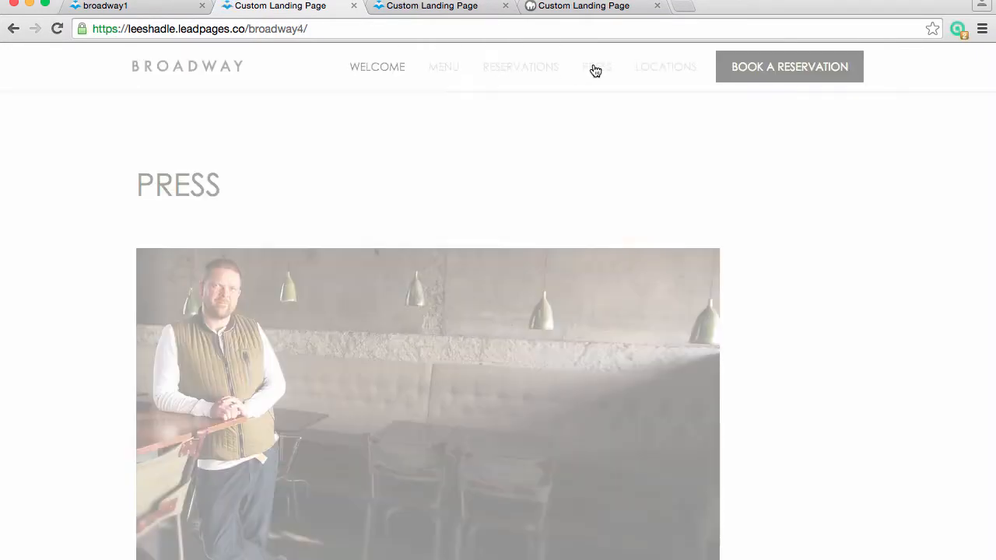
{"action": "scroll", "coordinate": [632, 363], "scroll_direction": "down", "scroll_amount": 10}
{"action": "scroll", "coordinate": [631, 363], "scroll_direction": "down", "scroll_amount": 20}
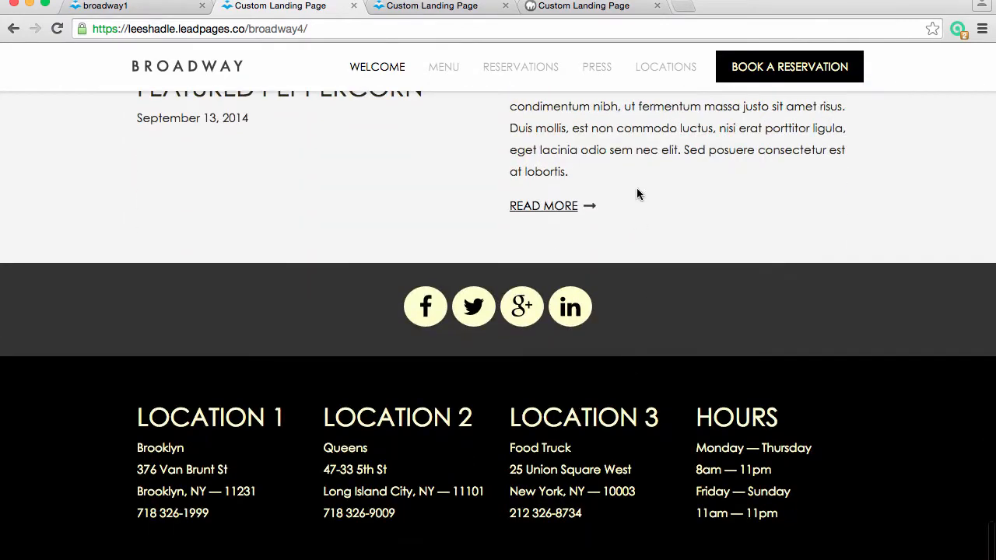
{"action": "left_click", "coordinate": [663, 68]}
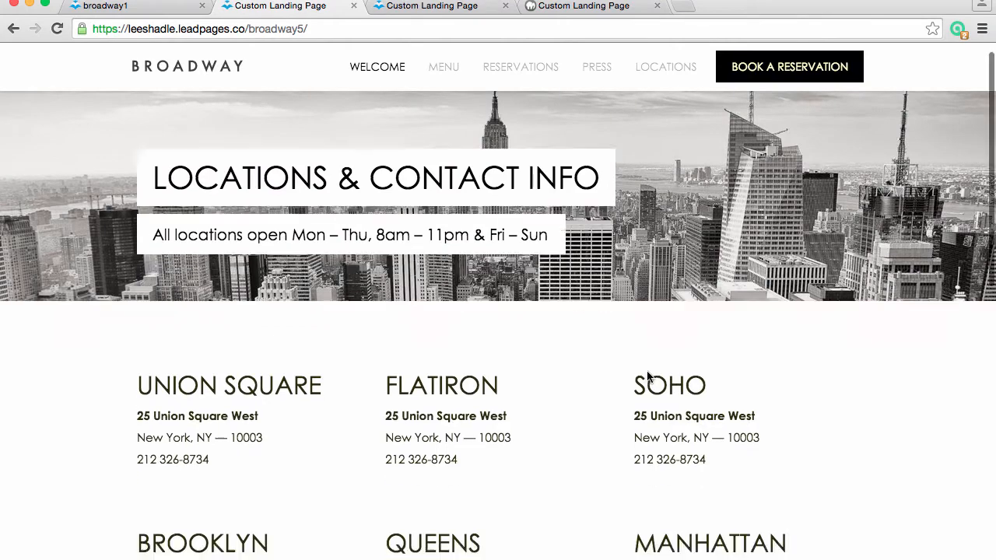
{"action": "scroll", "coordinate": [647, 378], "scroll_direction": "down", "scroll_amount": 15}
{"action": "scroll", "coordinate": [648, 376], "scroll_direction": "up", "scroll_amount": 15}
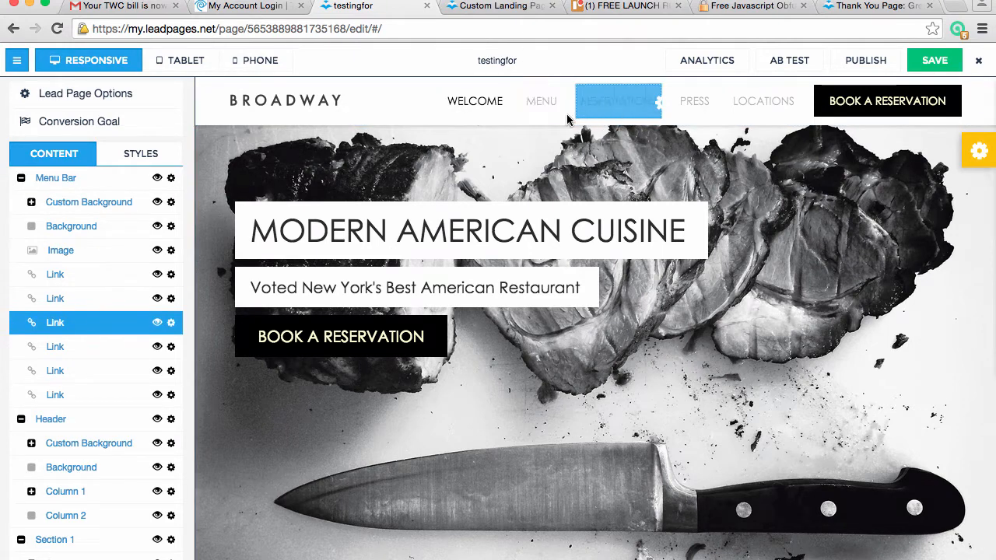
Check the target URL of the WELCOME link on the testingfor page, keep it, and collapse the Menu Bar group
{"action": "left_click", "coordinate": [478, 107]}
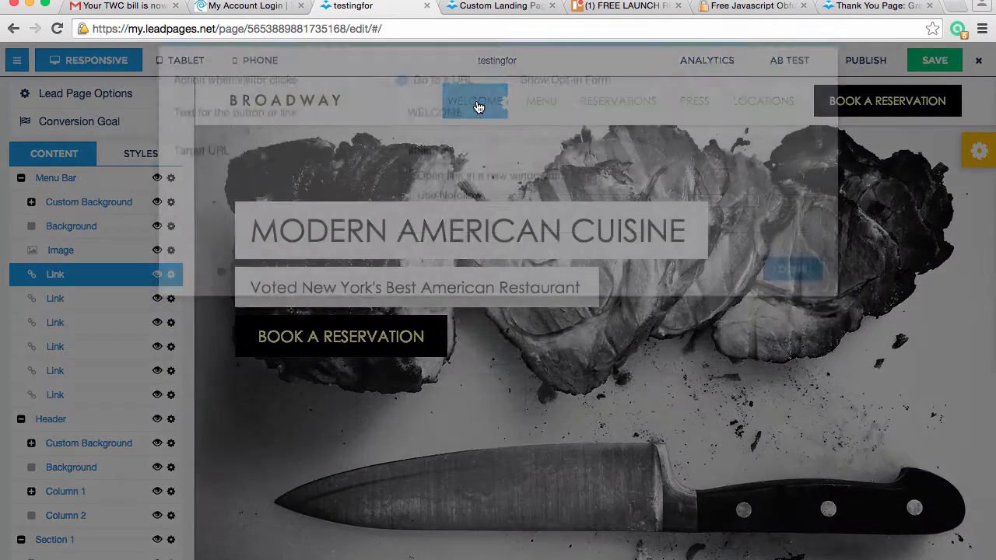
{"action": "left_click_drag", "start_coordinate": [457, 226], "coordinate": [418, 221]}
{"action": "left_click", "coordinate": [451, 222]}
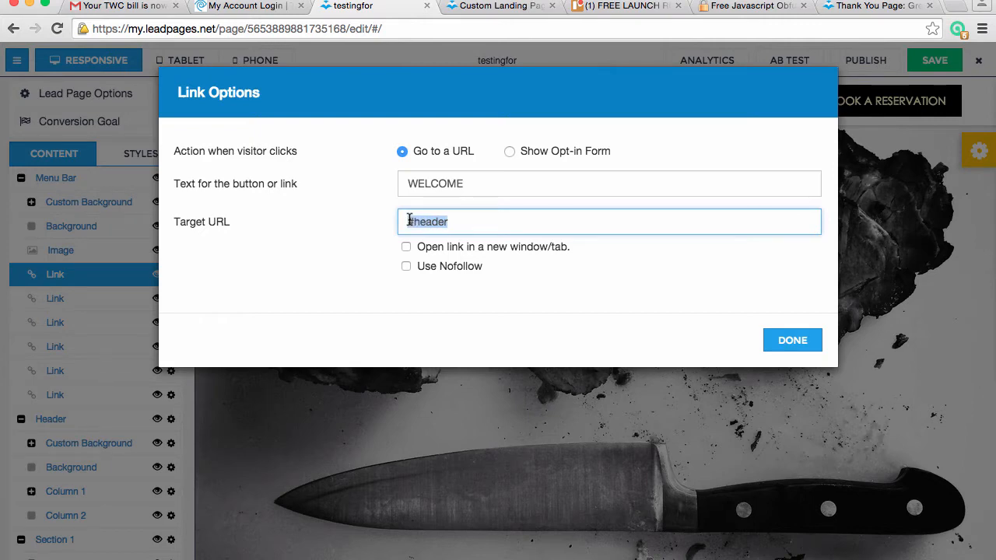
{"action": "left_click", "coordinate": [794, 340]}
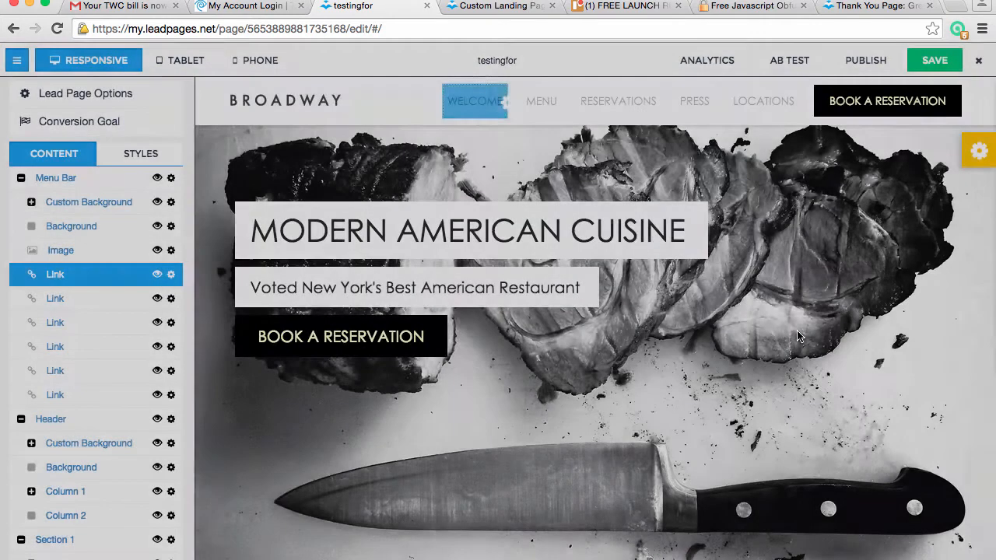
{"action": "left_click", "coordinate": [21, 178]}
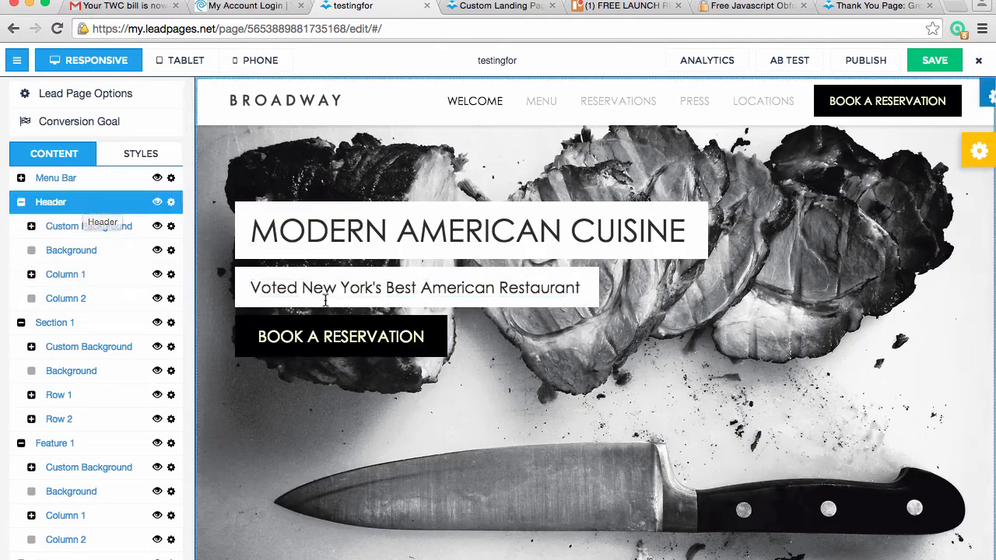
Check the target URL of the MENU link on the testingfor page and keep its options
{"action": "left_click", "coordinate": [545, 111]}
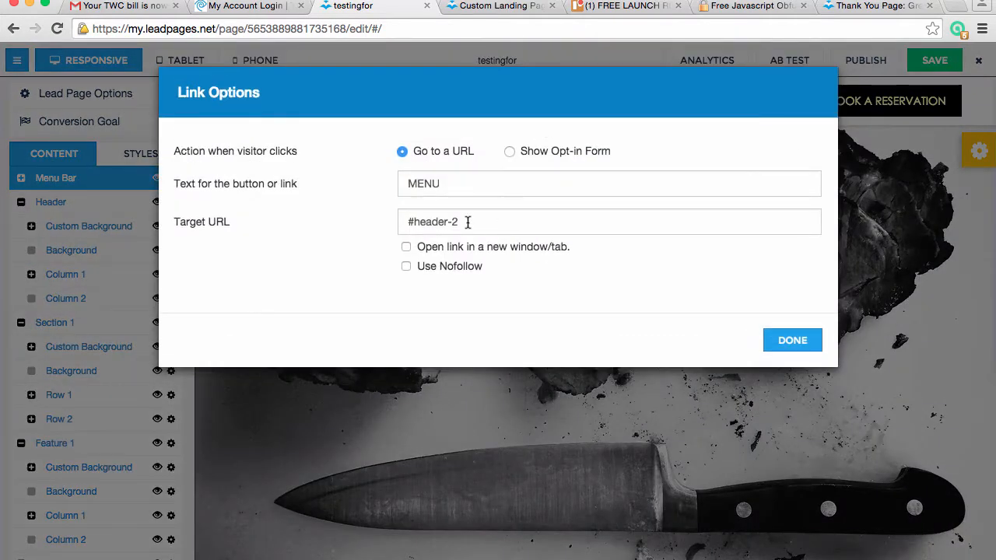
{"action": "left_click_drag", "start_coordinate": [466, 222], "coordinate": [412, 220]}
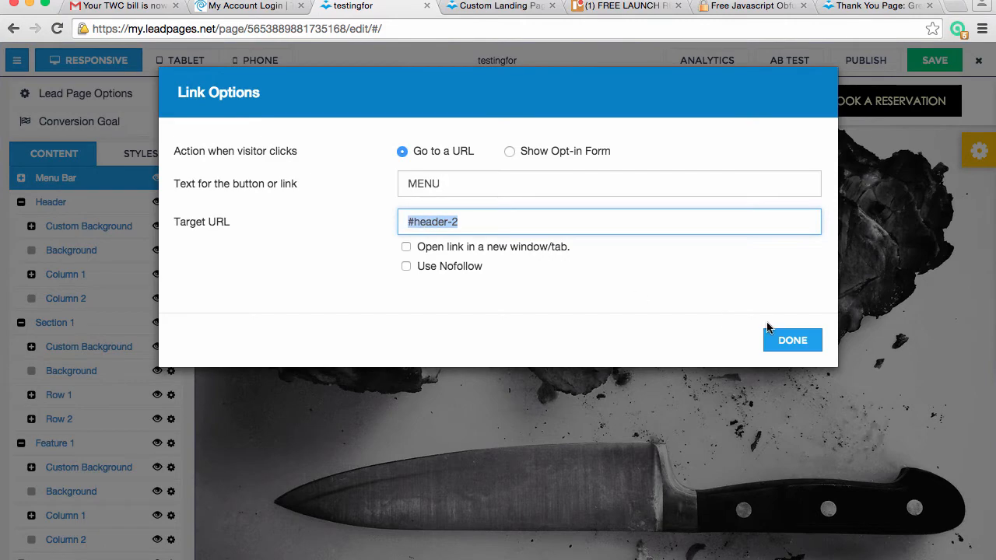
{"action": "left_click", "coordinate": [794, 339]}
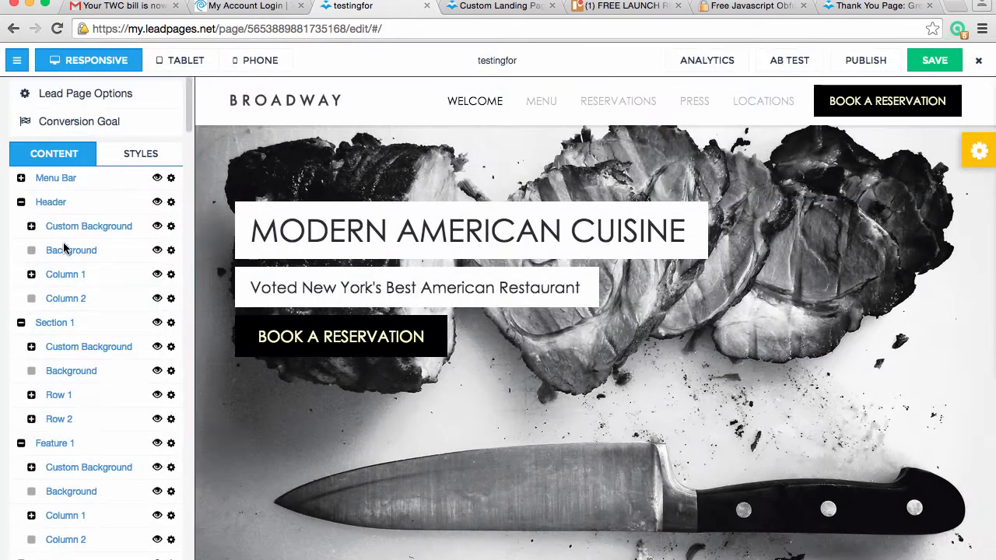
Collapse the Header, Section 1, Feature 1, Section 2 and Feature 2 groups in the page's content outline
{"action": "left_click", "coordinate": [21, 202]}
{"action": "left_click", "coordinate": [21, 226]}
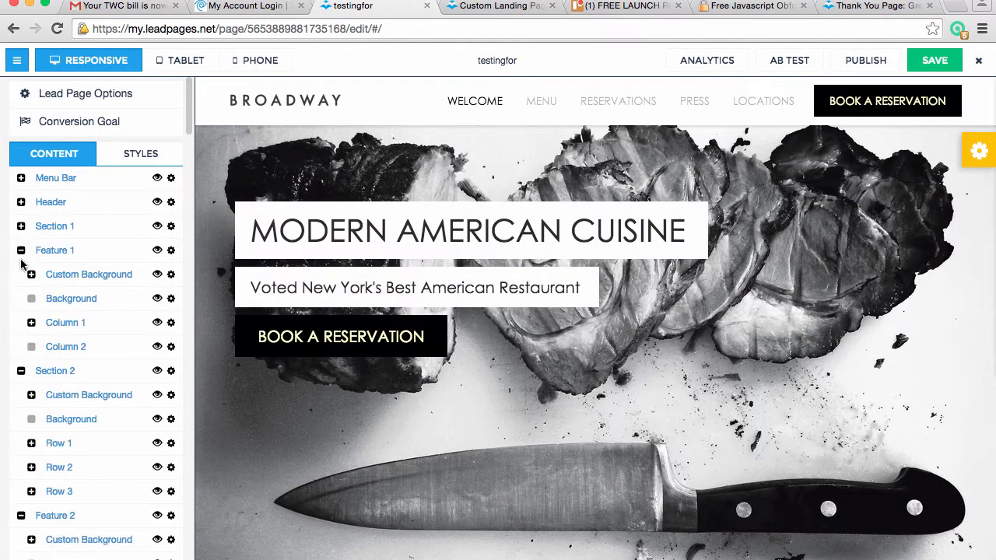
{"action": "left_click", "coordinate": [21, 250]}
{"action": "left_click", "coordinate": [21, 273]}
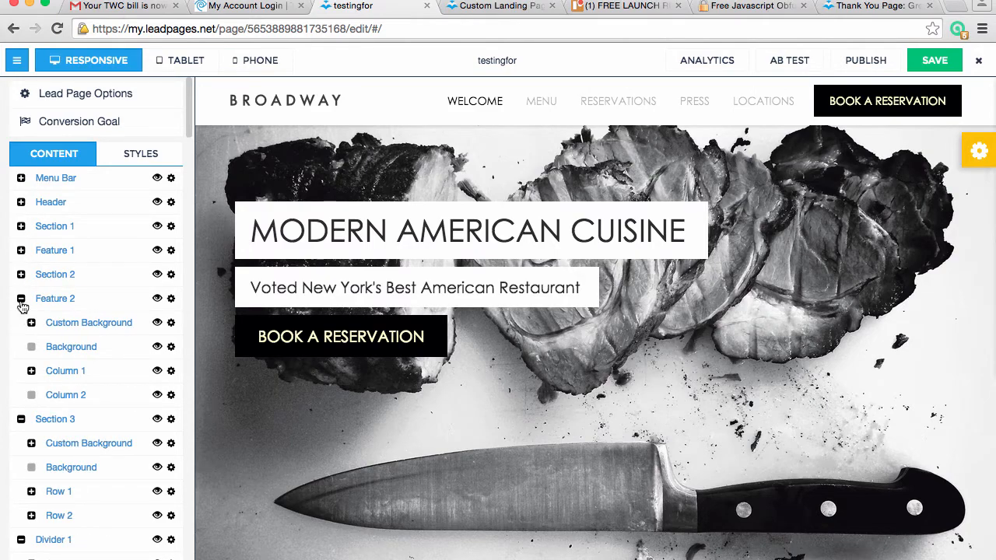
{"action": "left_click", "coordinate": [21, 298]}
Find the Header 2 group in the content outline and examine the matching MENU header section in the page preview
{"action": "scroll", "coordinate": [67, 451], "scroll_direction": "down", "scroll_amount": 3}
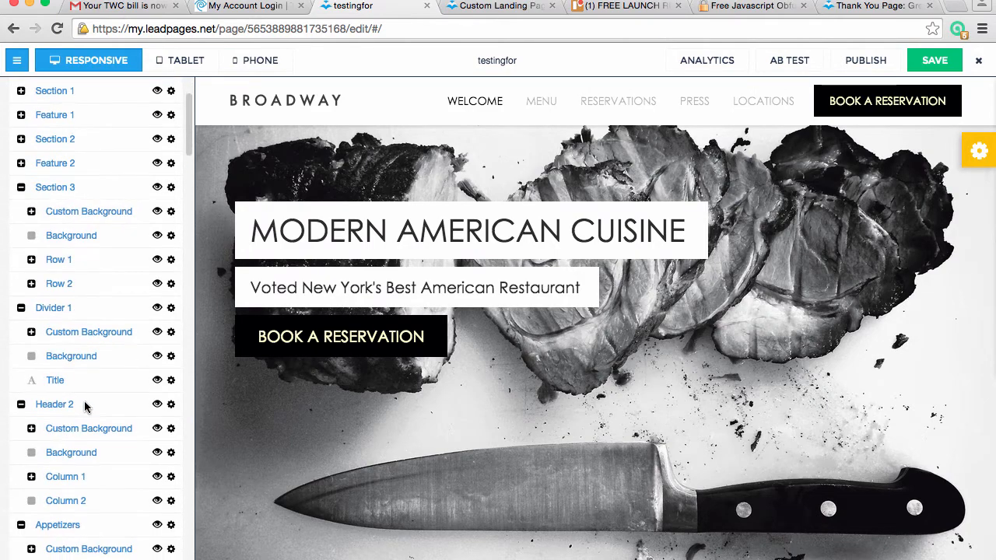
{"action": "scroll", "coordinate": [426, 489], "scroll_direction": "down", "scroll_amount": 10}
{"action": "scroll", "coordinate": [425, 485], "scroll_direction": "down", "scroll_amount": 15}
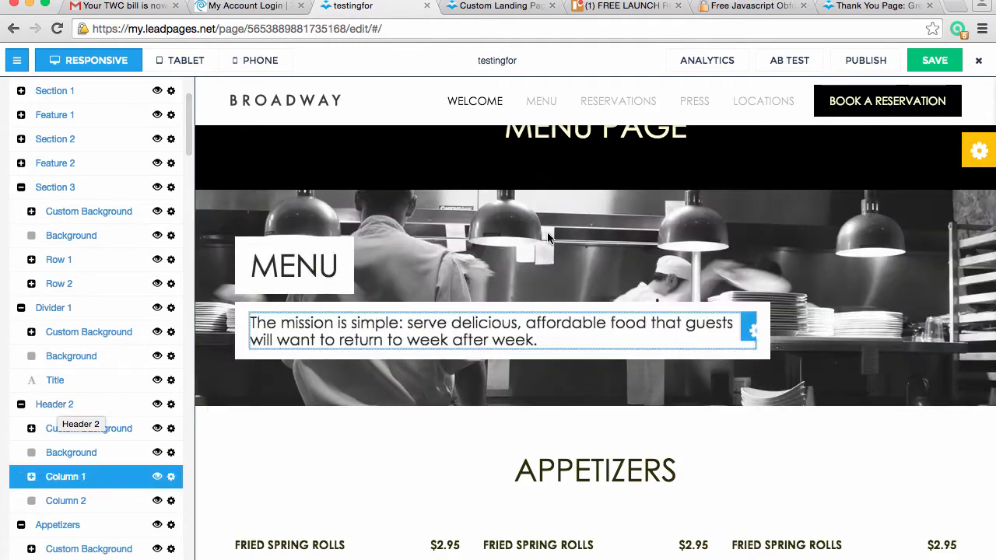
{"action": "scroll", "coordinate": [542, 200], "scroll_direction": "up", "scroll_amount": 4}
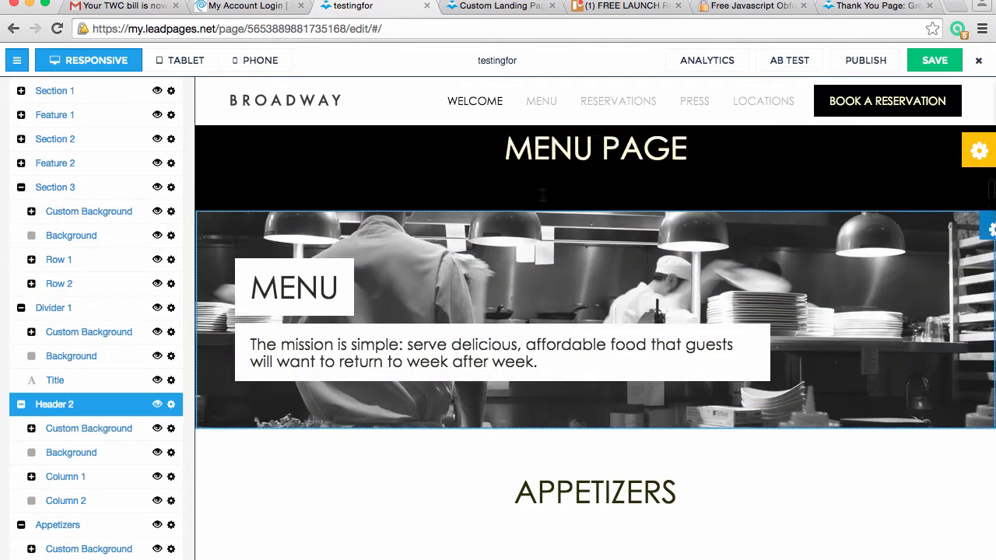
{"action": "left_click", "coordinate": [545, 101]}
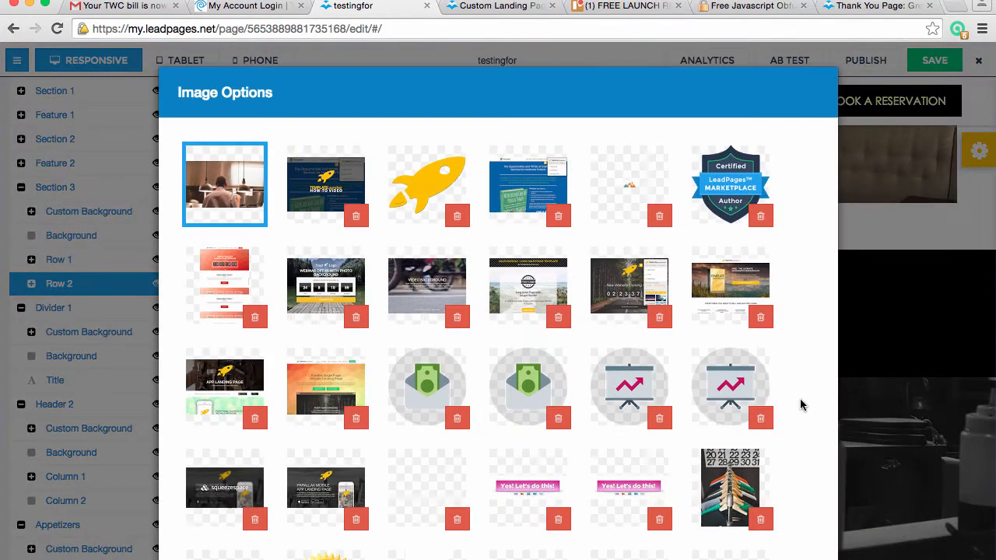
{"action": "scroll", "coordinate": [802, 402], "scroll_direction": "down", "scroll_amount": 10}
{"action": "left_click", "coordinate": [792, 537]}
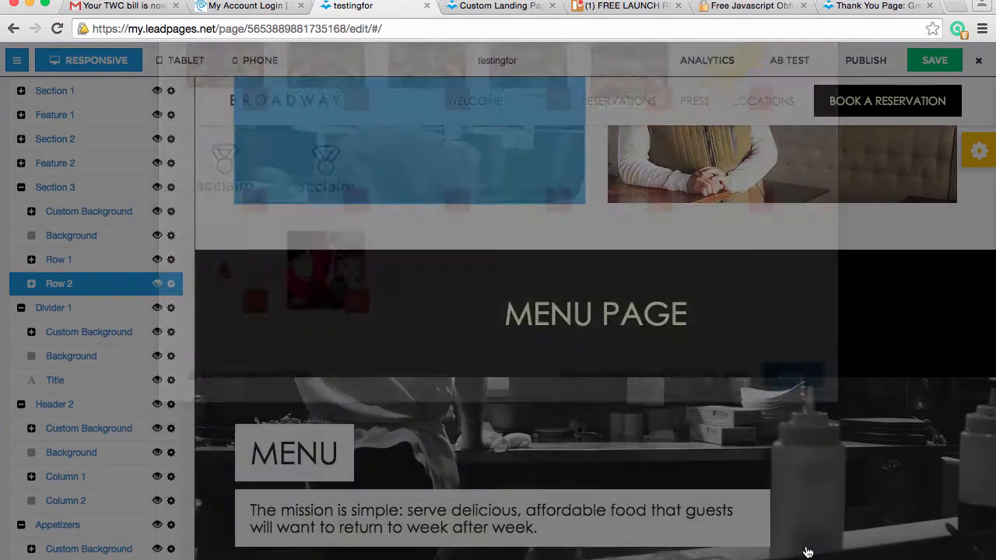
Check the target URL of the PRESS link in the page's navigation and keep its options
{"action": "scroll", "coordinate": [682, 222], "scroll_direction": "up", "scroll_amount": 2}
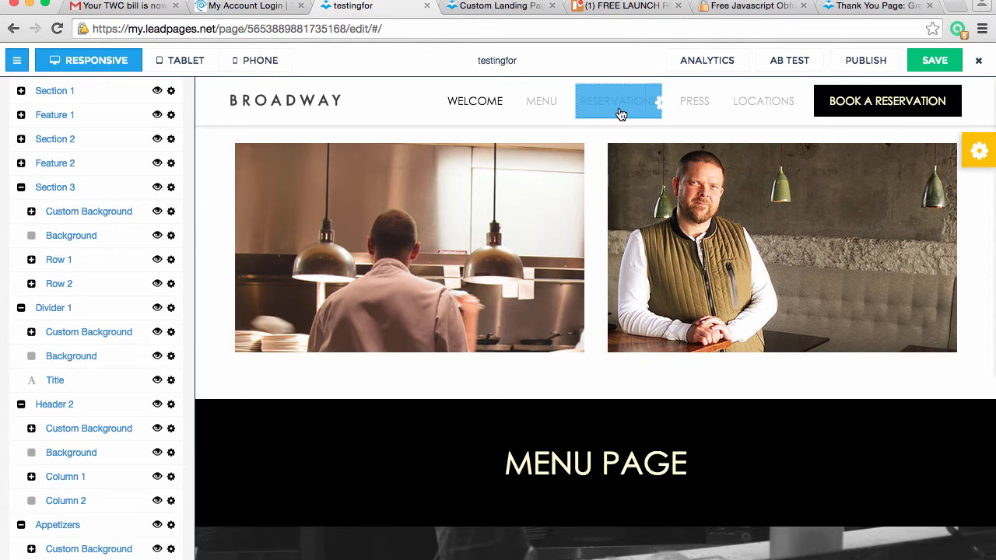
{"action": "left_click", "coordinate": [696, 104]}
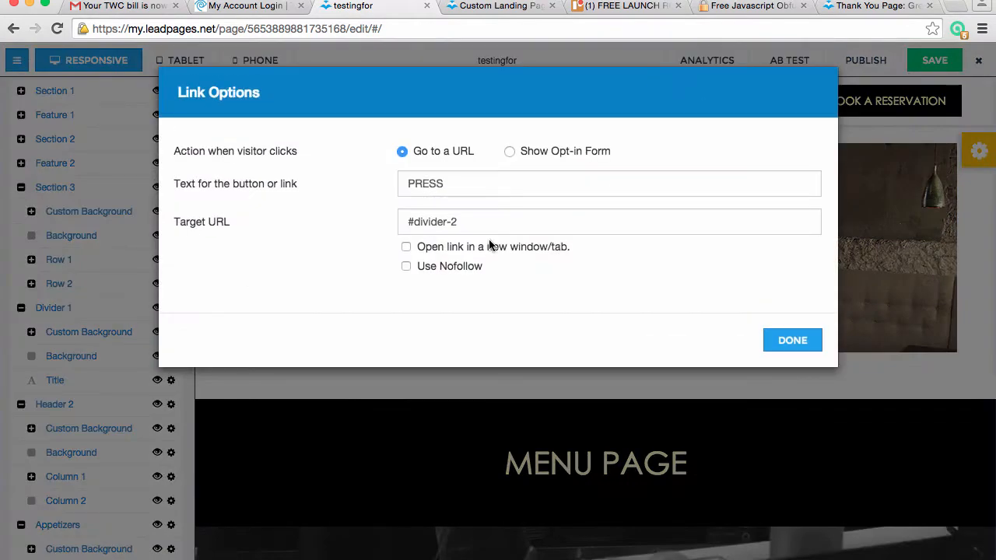
{"action": "left_click_drag", "start_coordinate": [466, 222], "coordinate": [419, 222]}
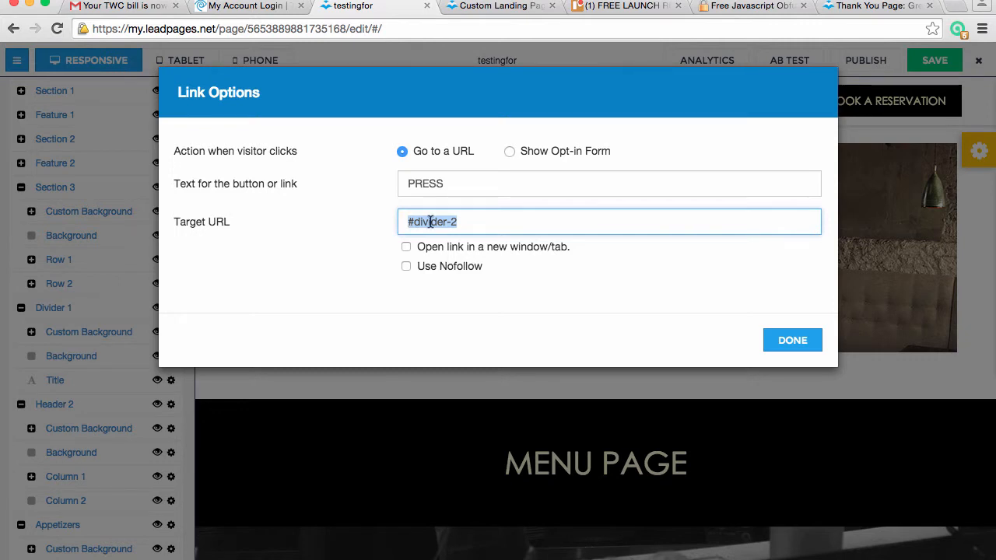
{"action": "left_click", "coordinate": [466, 224]}
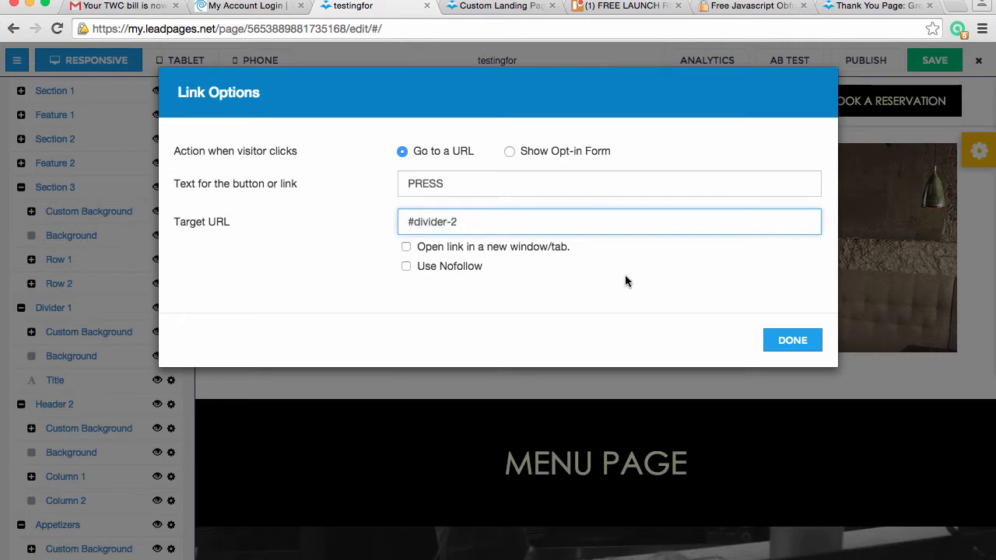
{"action": "left_click", "coordinate": [794, 342]}
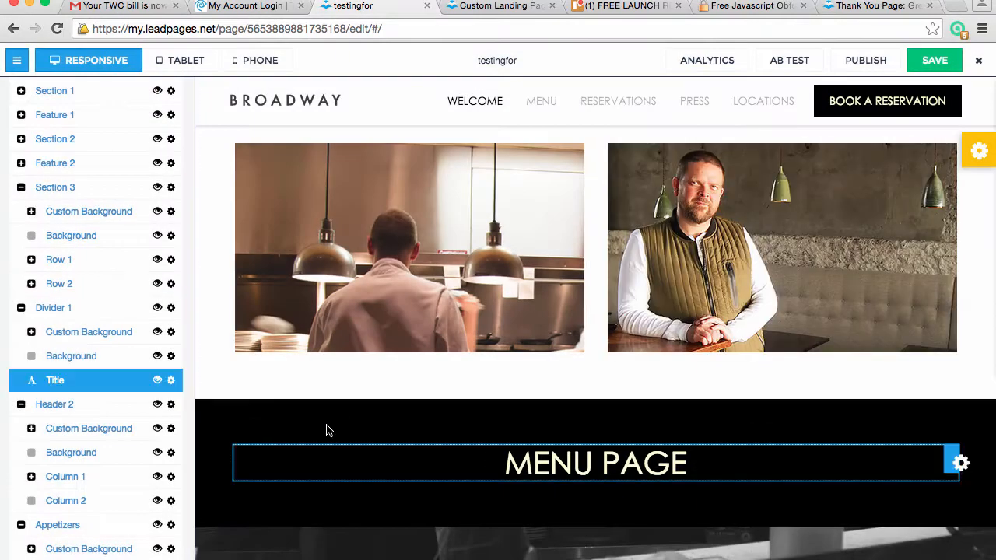
Find the Divider 2 group below Dessert in the content outline and hide it
{"action": "scroll", "coordinate": [138, 440], "scroll_direction": "down", "scroll_amount": 10}
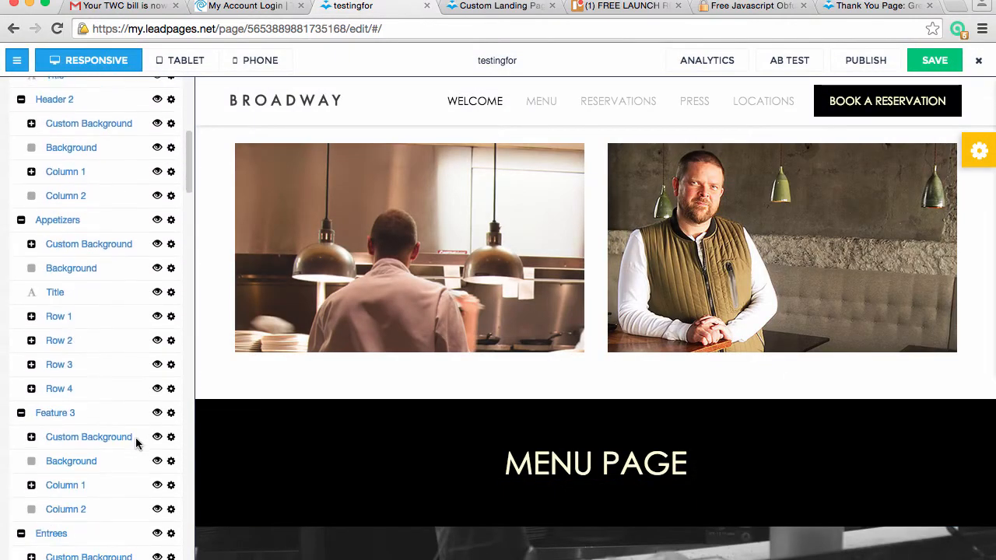
{"action": "scroll", "coordinate": [136, 444], "scroll_direction": "down", "scroll_amount": 10}
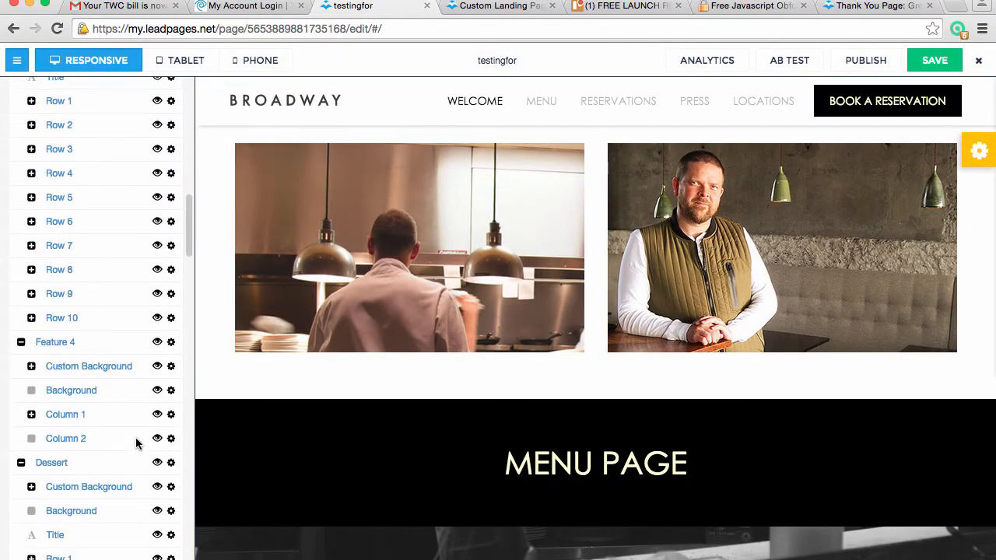
{"action": "scroll", "coordinate": [136, 444], "scroll_direction": "down", "scroll_amount": 8}
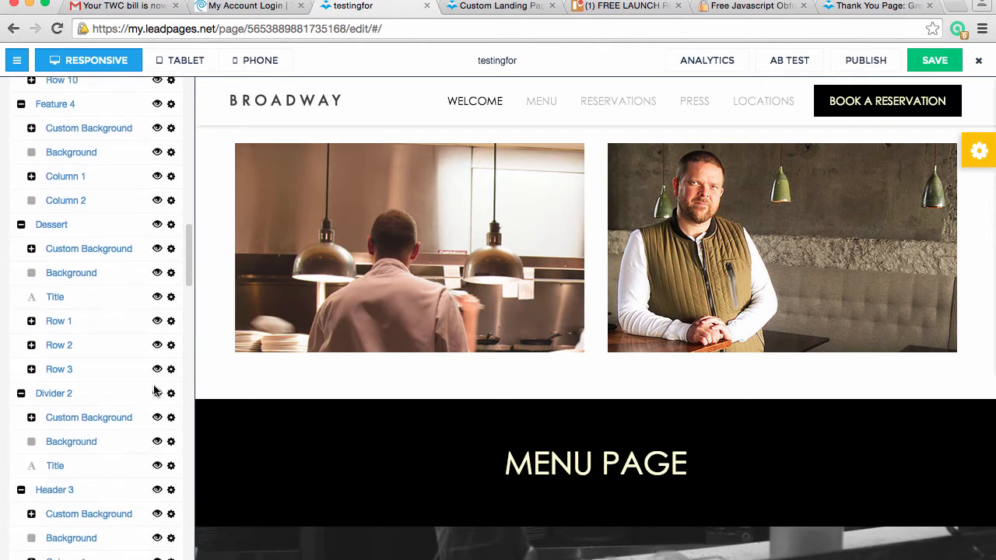
{"action": "left_click", "coordinate": [157, 393]}
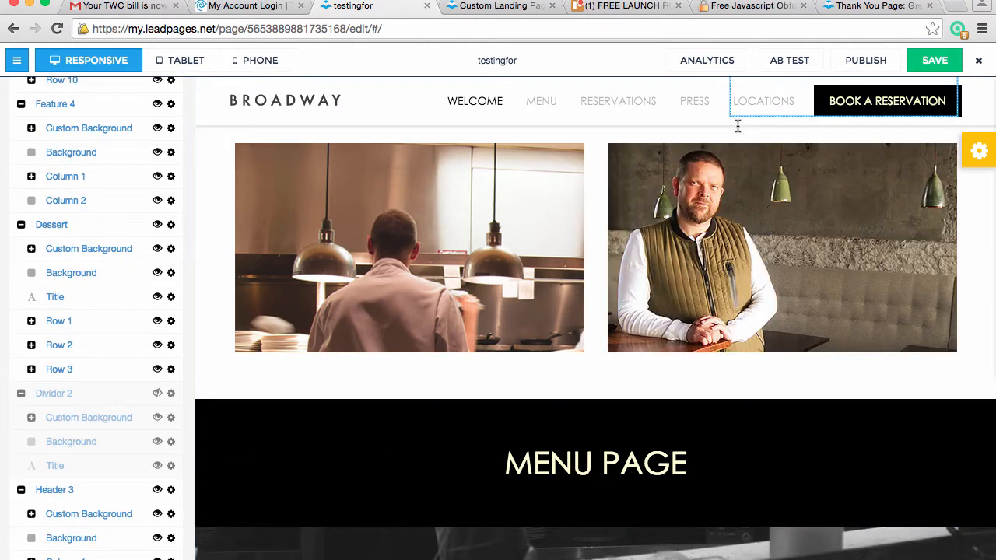
Recheck the PRESS link against the section names in the content outline and set its target URL to #press-1
{"action": "left_click", "coordinate": [693, 105]}
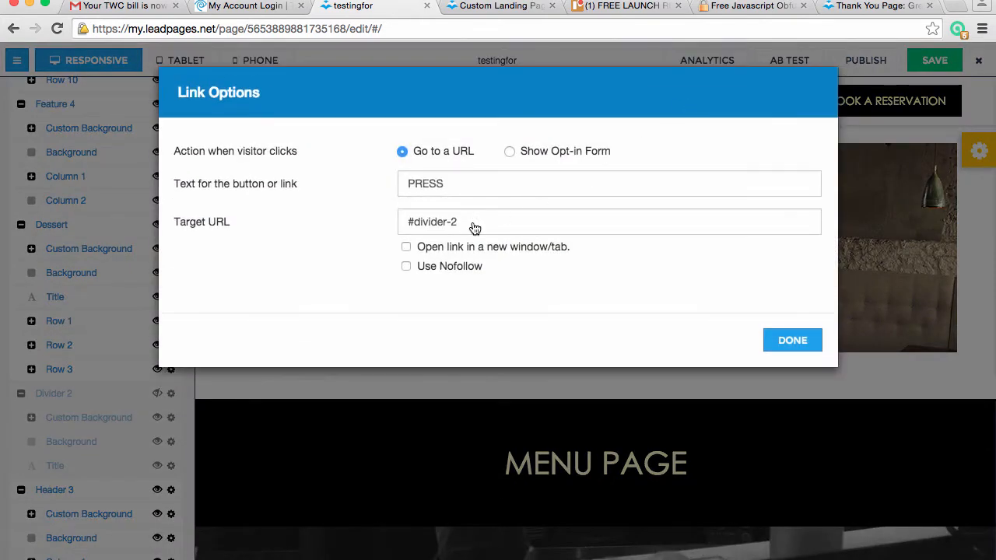
{"action": "left_click", "coordinate": [780, 340]}
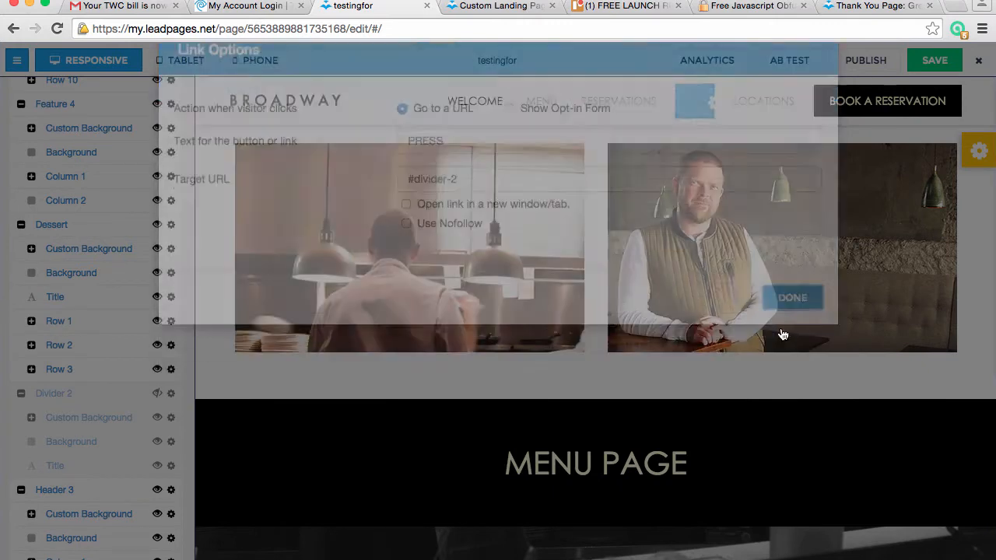
{"action": "scroll", "coordinate": [103, 480], "scroll_direction": "down", "scroll_amount": 10}
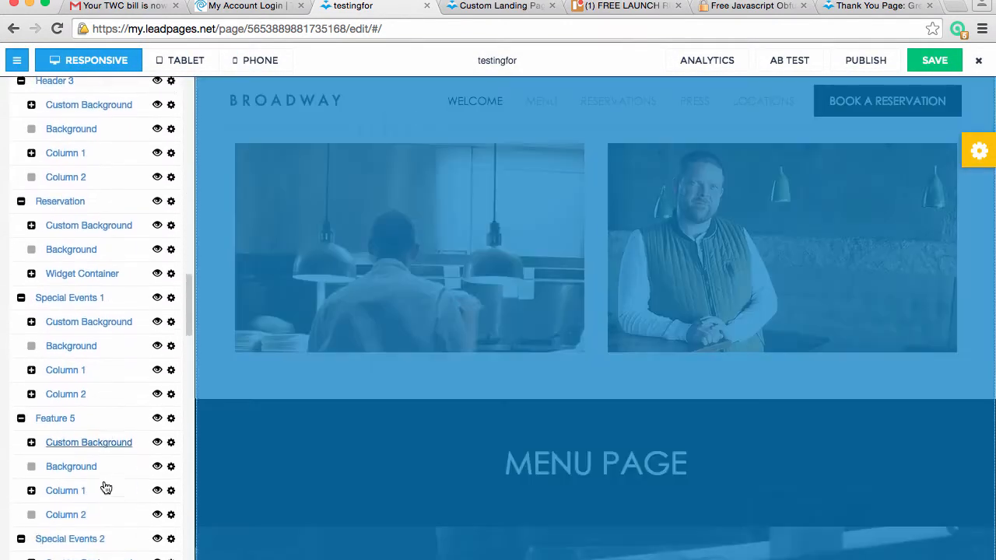
{"action": "scroll", "coordinate": [103, 480], "scroll_direction": "down", "scroll_amount": 5}
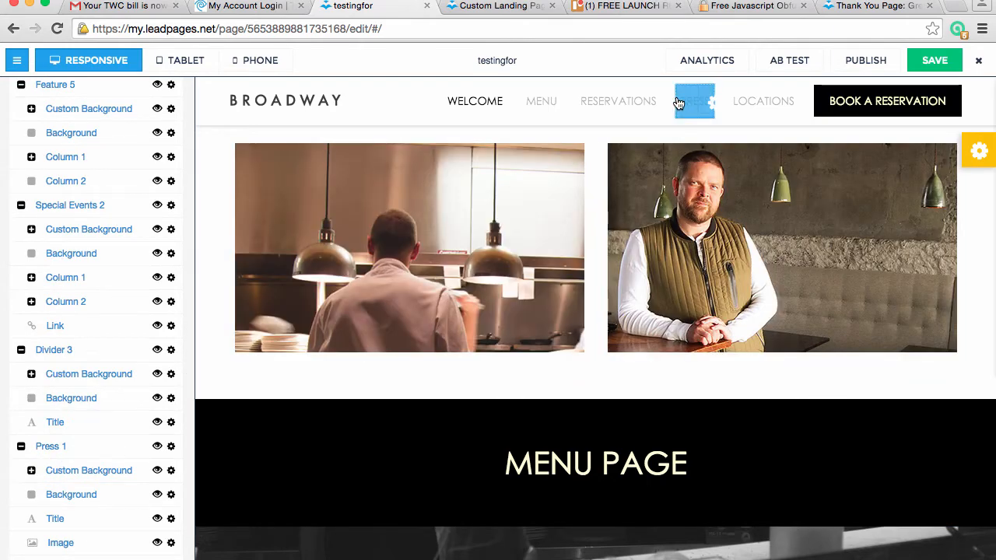
{"action": "left_click", "coordinate": [686, 113]}
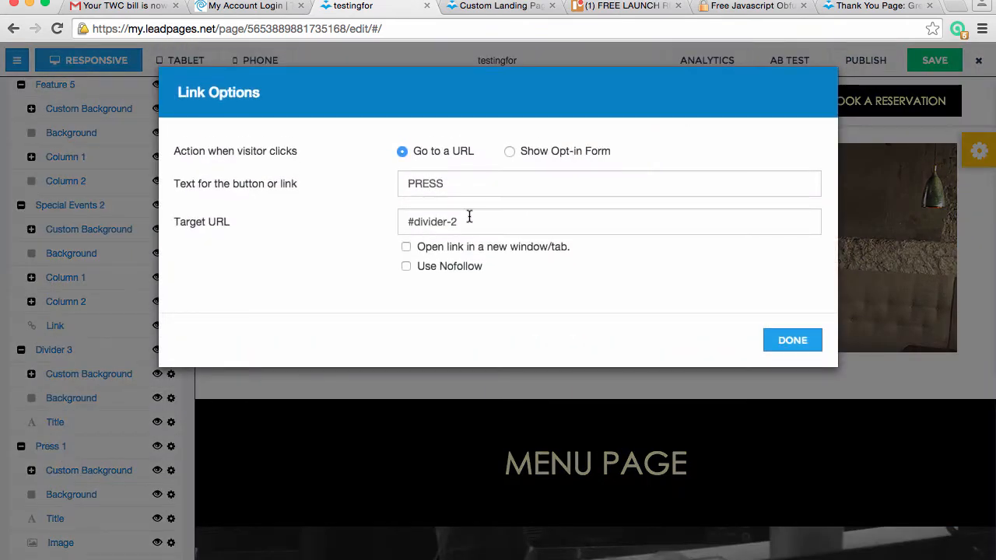
{"action": "left_click_drag", "start_coordinate": [467, 222], "coordinate": [413, 224]}
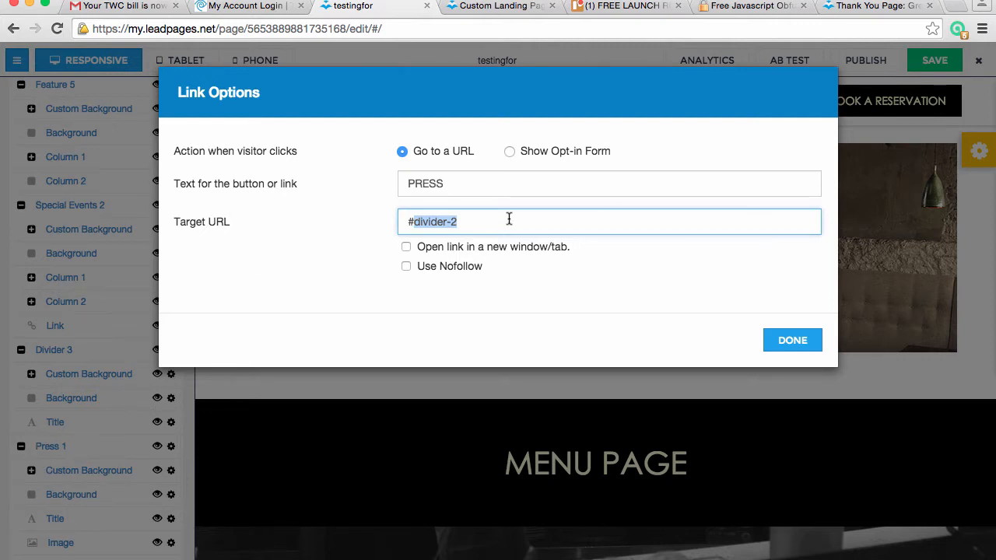
{"action": "type", "text": "press-1"}
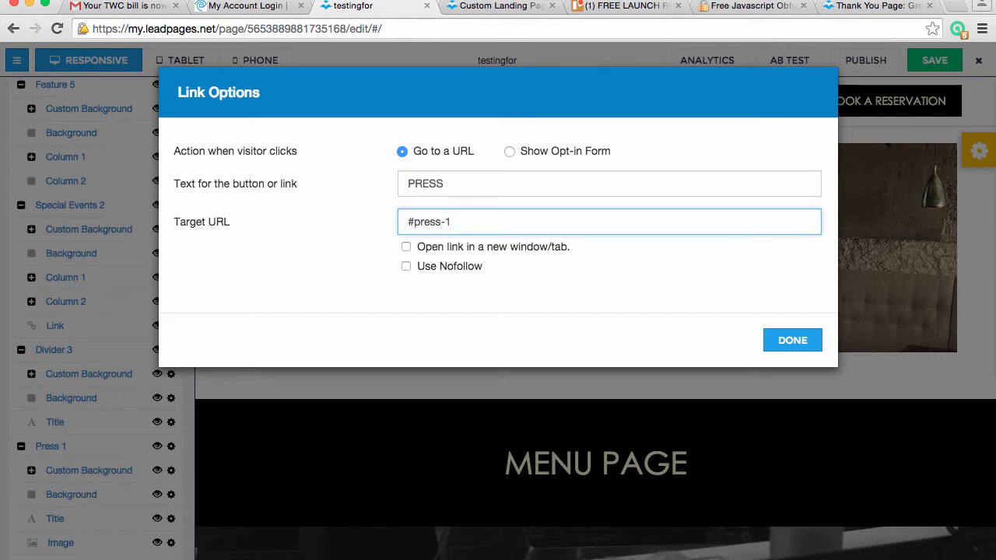
{"action": "left_click", "coordinate": [792, 340]}
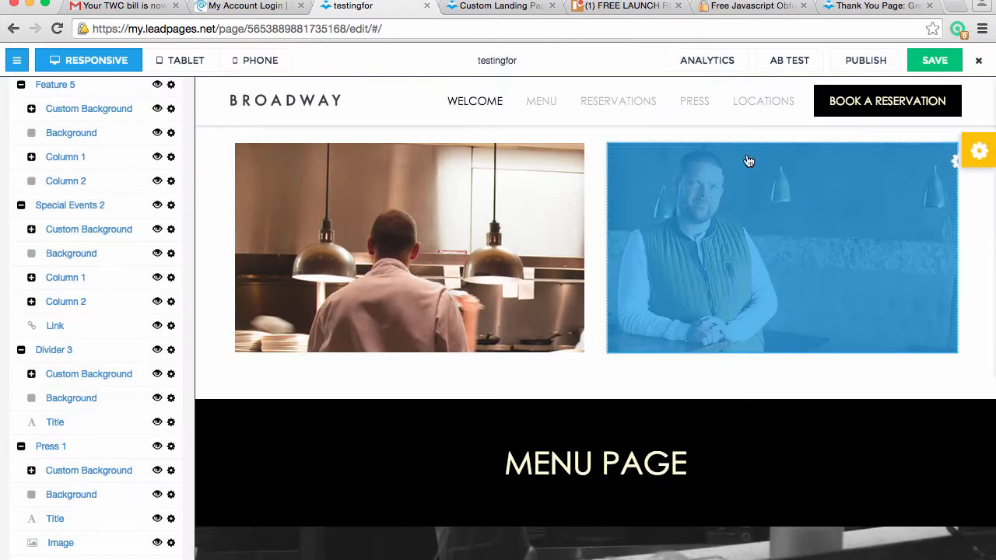
Check the target URL of the LOCATIONS link, keep it, and find the Header 4 group in the content outline
{"action": "left_click", "coordinate": [753, 118]}
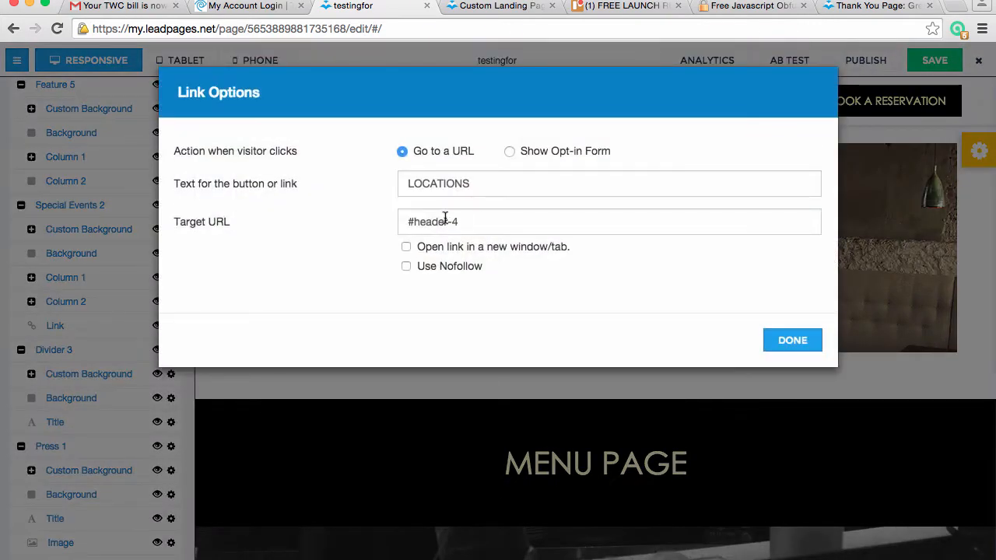
{"action": "left_click_drag", "start_coordinate": [474, 220], "coordinate": [389, 222]}
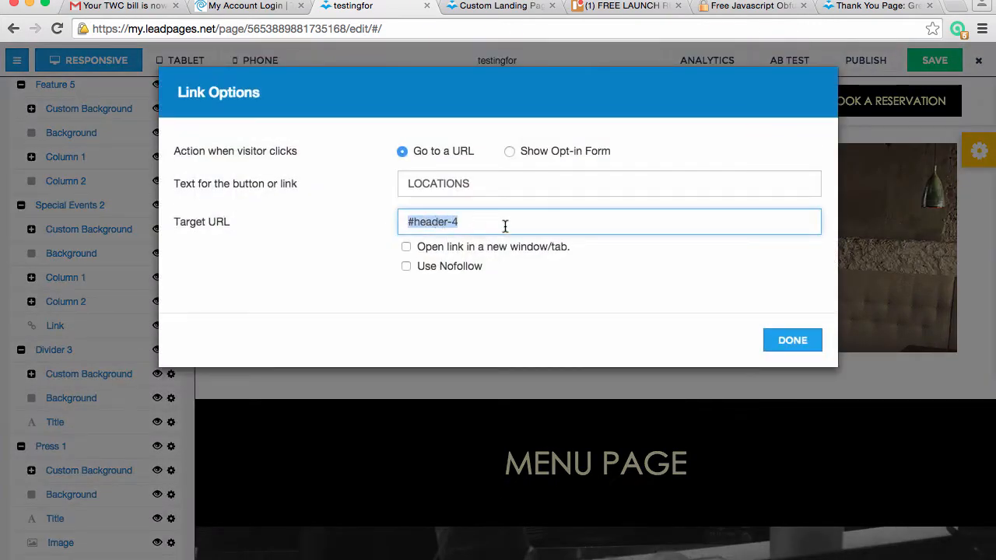
{"action": "left_click", "coordinate": [792, 339]}
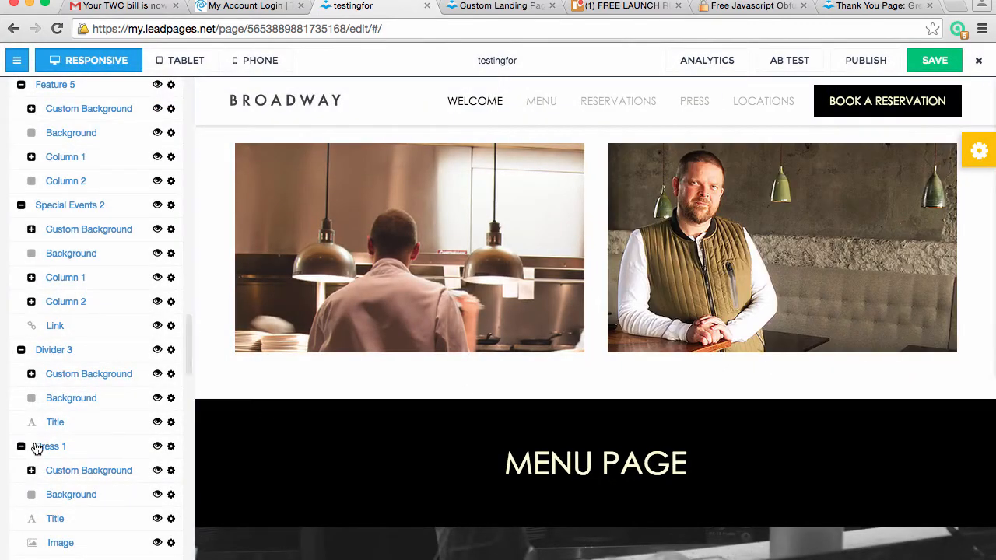
{"action": "scroll", "coordinate": [35, 441], "scroll_direction": "down", "scroll_amount": 10}
{"action": "scroll", "coordinate": [34, 441], "scroll_direction": "down", "scroll_amount": 15}
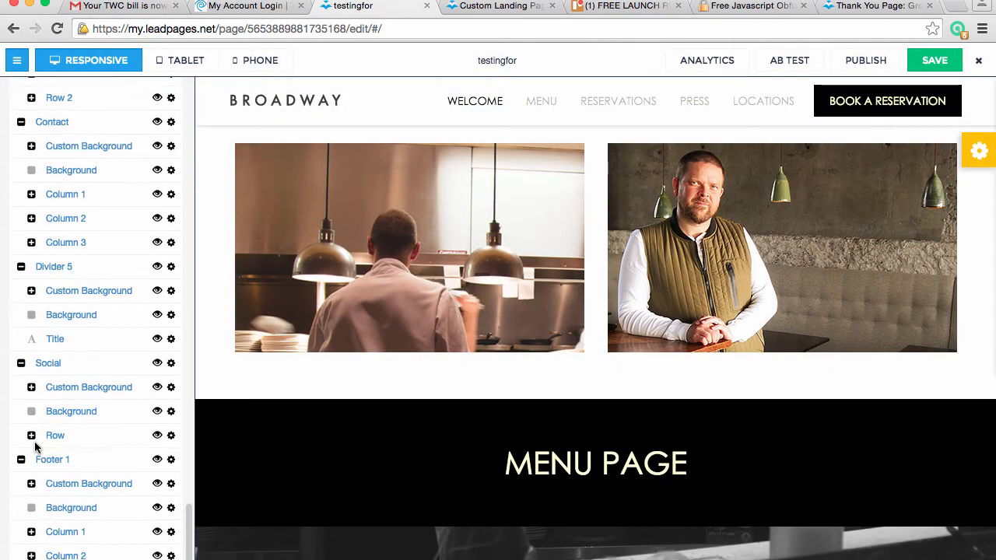
{"action": "scroll", "coordinate": [99, 382], "scroll_direction": "up", "scroll_amount": 10}
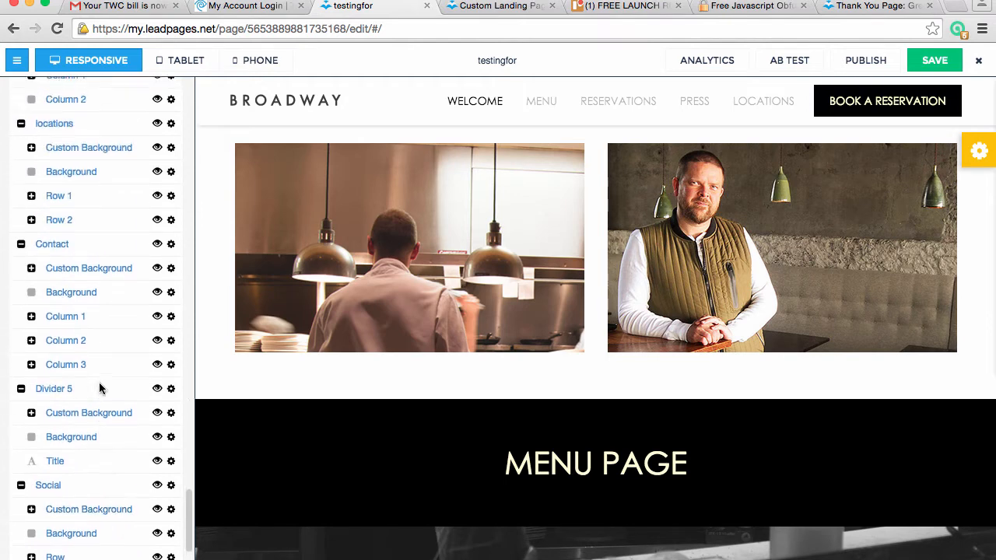
{"action": "scroll", "coordinate": [99, 381], "scroll_direction": "up", "scroll_amount": 12}
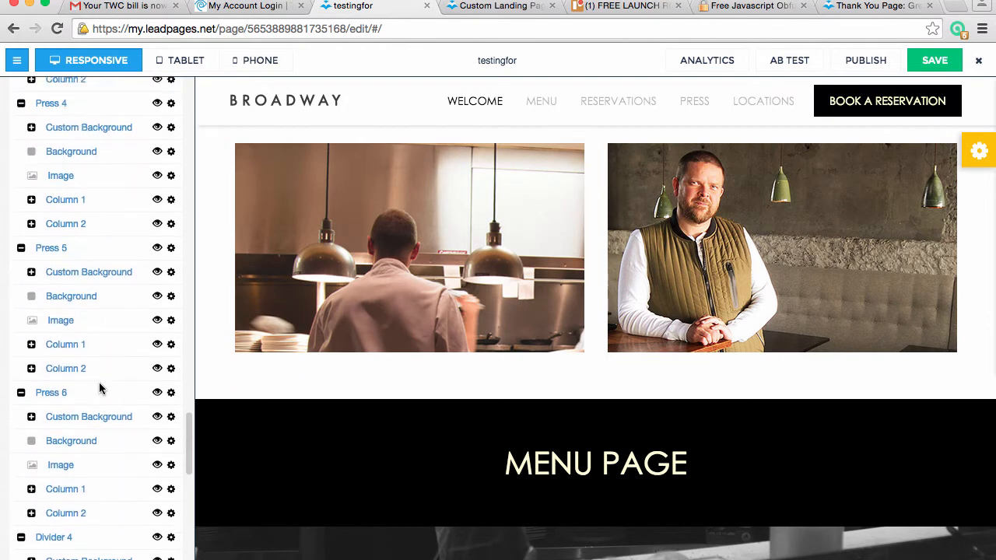
{"action": "scroll", "coordinate": [99, 382], "scroll_direction": "down", "scroll_amount": 10}
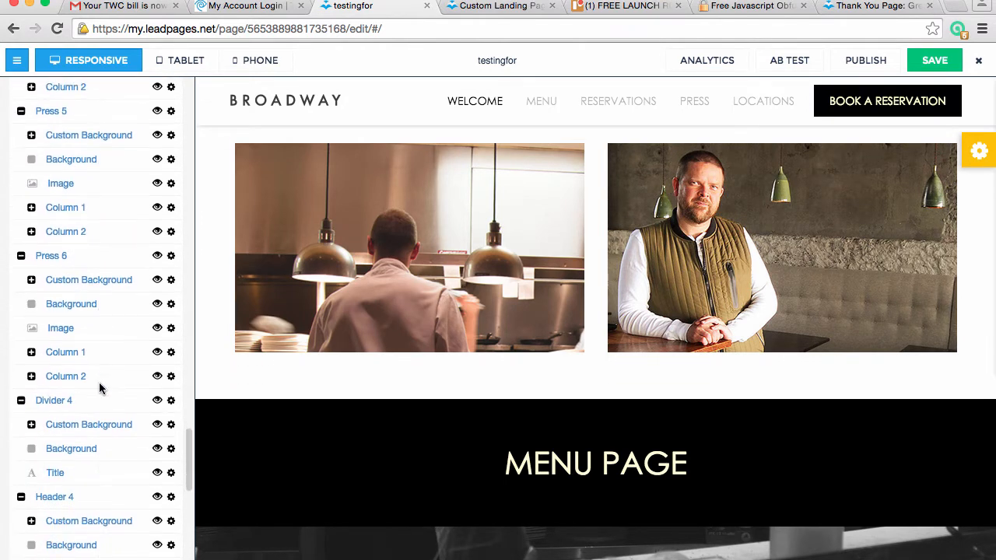
{"action": "scroll", "coordinate": [453, 425], "scroll_direction": "down", "scroll_amount": 10}
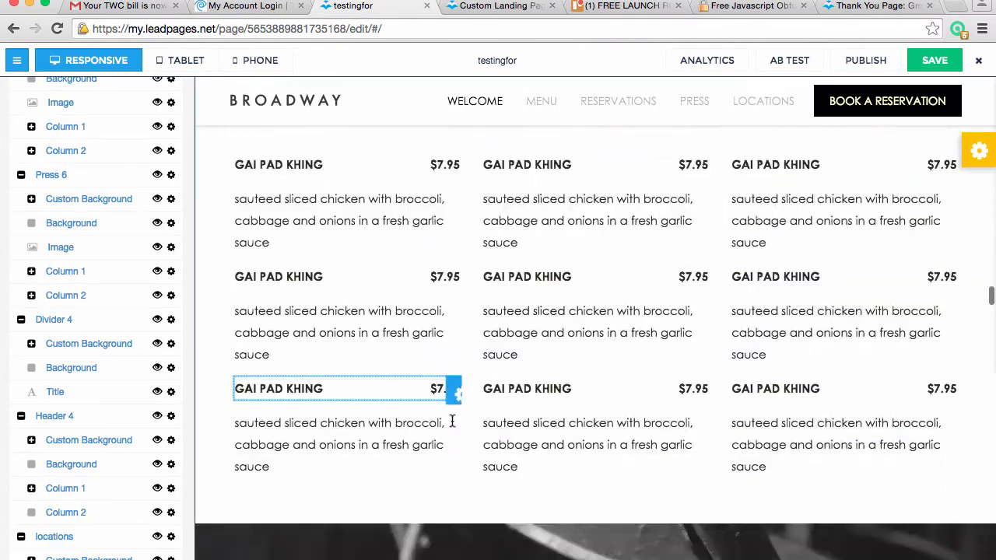
Review the LOCATIONS PAGE divider and header section in the preview and save the page
{"action": "scroll", "coordinate": [452, 425], "scroll_direction": "down", "scroll_amount": 10}
{"action": "scroll", "coordinate": [454, 427], "scroll_direction": "up", "scroll_amount": 8}
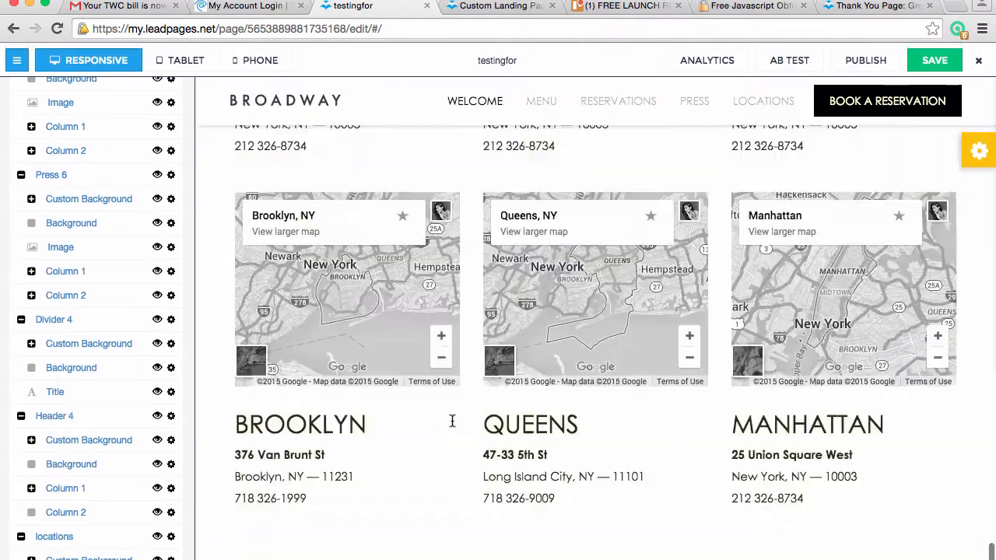
{"action": "scroll", "coordinate": [453, 427], "scroll_direction": "up", "scroll_amount": 7}
{"action": "scroll", "coordinate": [452, 421], "scroll_direction": "down", "scroll_amount": 1}
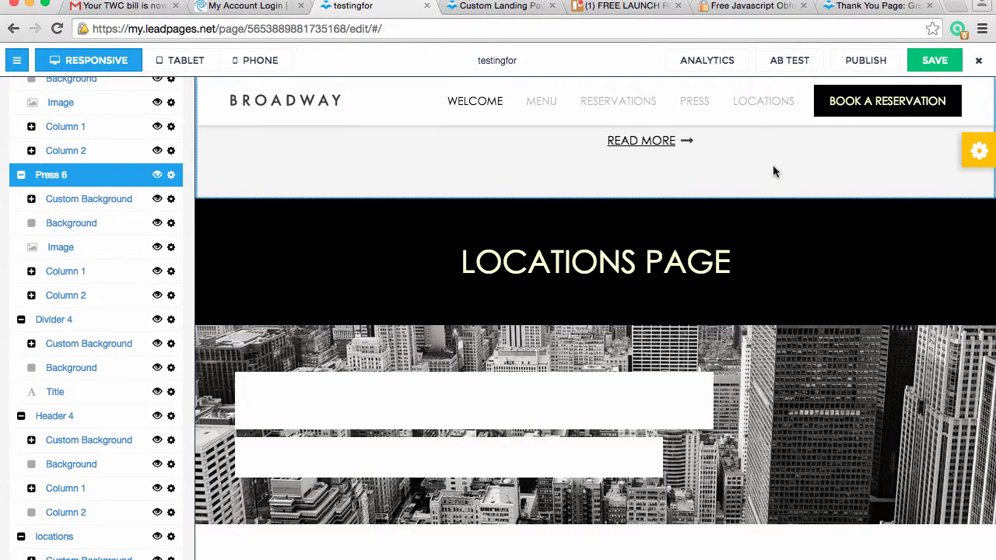
{"action": "left_click", "coordinate": [934, 67]}
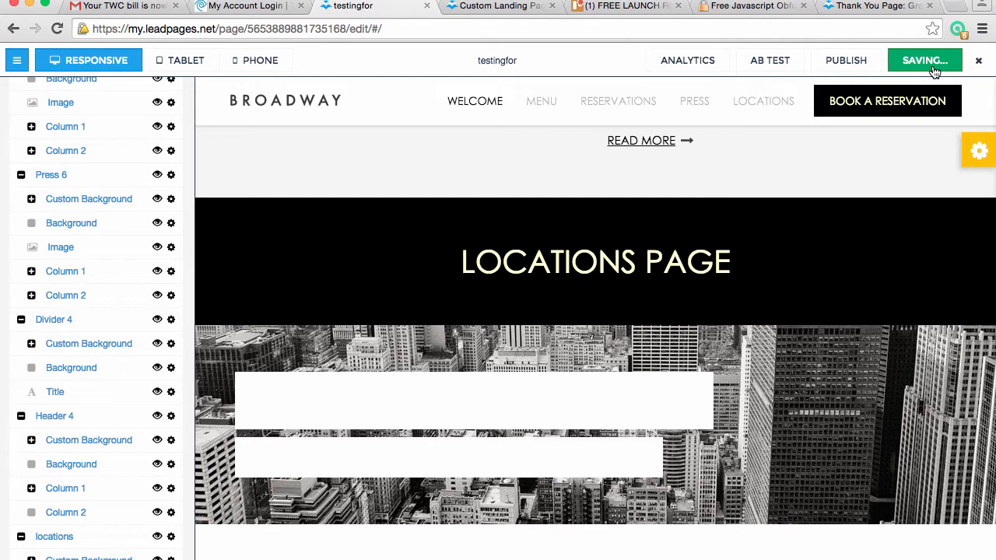
Open the published testingfor page and test its MENU, RESERVATIONS, PRESS, LOCATIONS and WELCOME links
{"action": "left_click", "coordinate": [883, 68]}
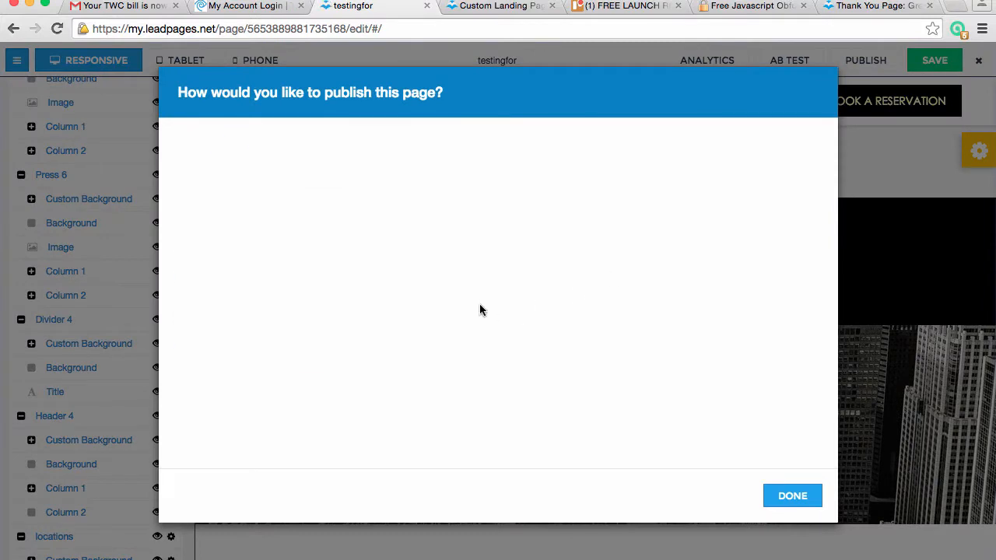
{"action": "left_click", "coordinate": [553, 324]}
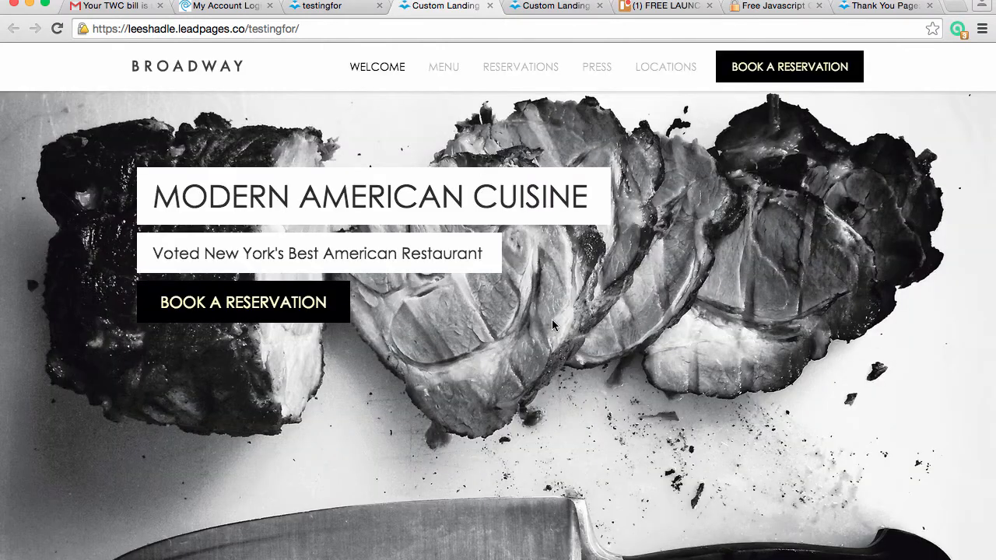
{"action": "left_click", "coordinate": [440, 69]}
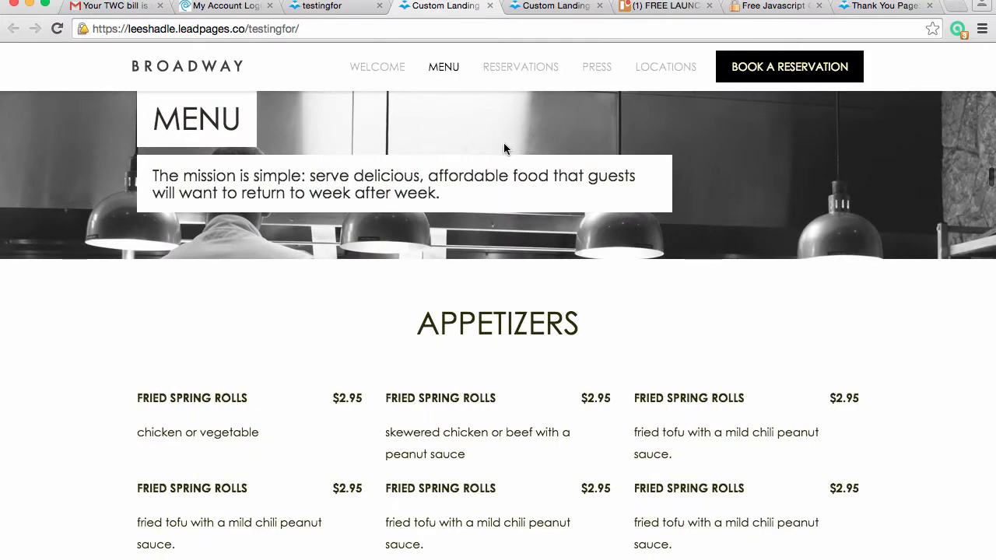
{"action": "left_click", "coordinate": [514, 71]}
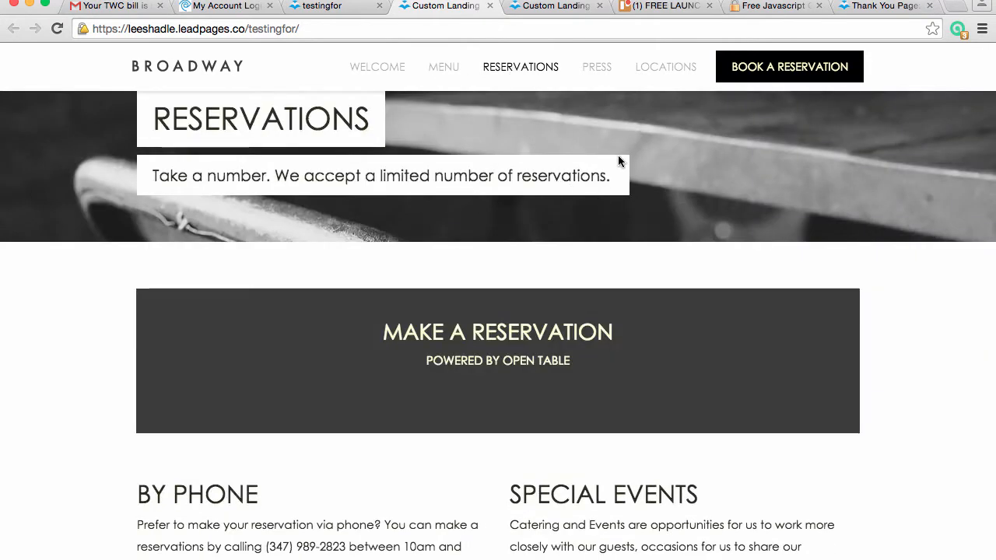
{"action": "left_click", "coordinate": [596, 68]}
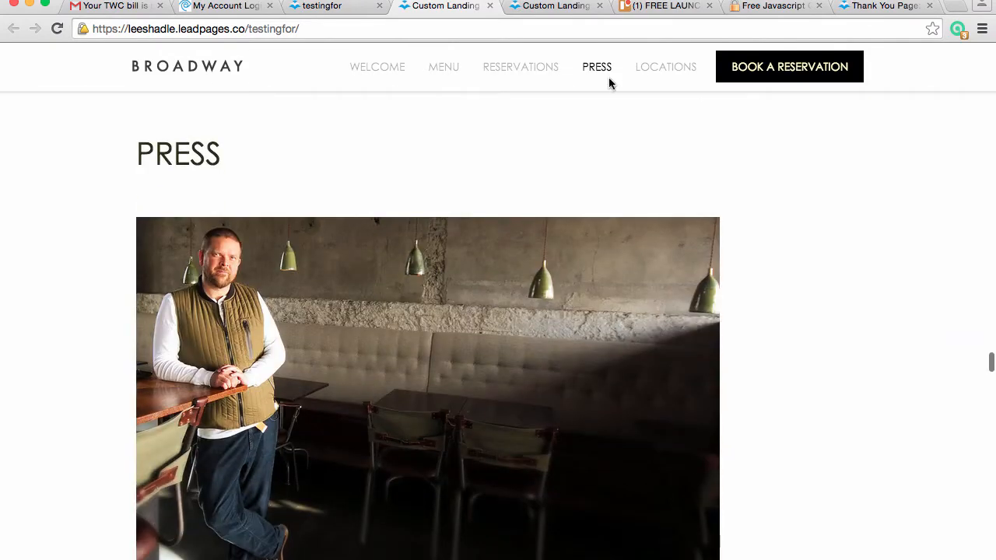
{"action": "left_click", "coordinate": [659, 70]}
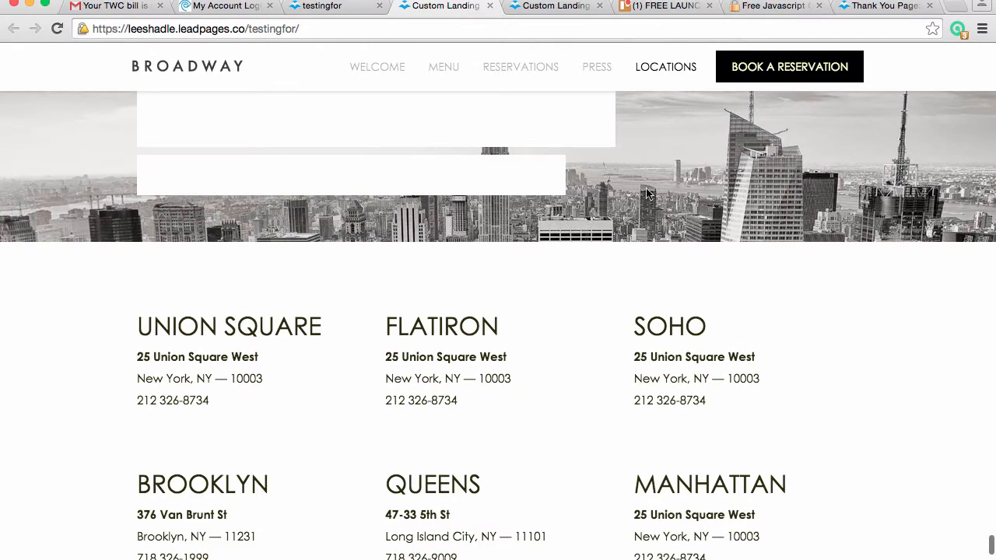
{"action": "left_click", "coordinate": [359, 68]}
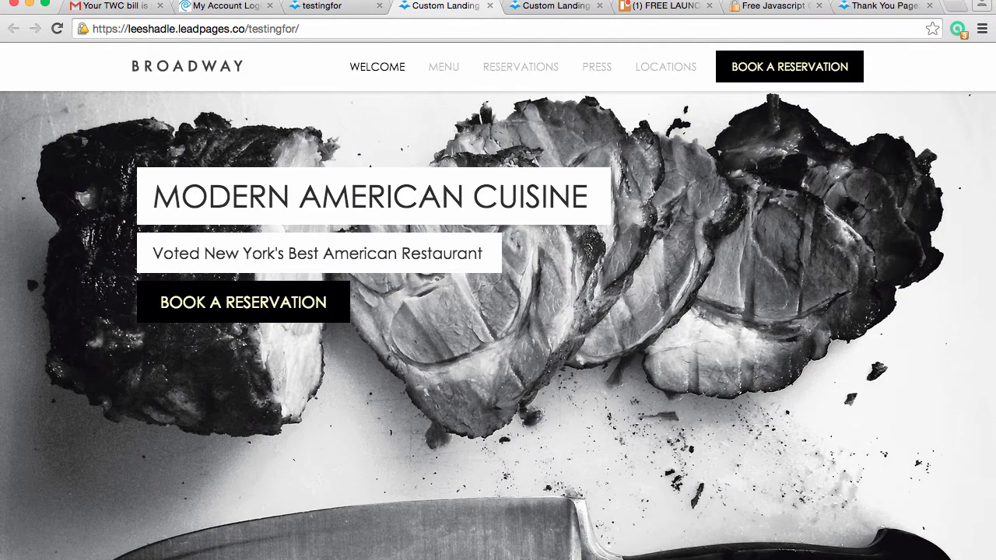
Switch to the broadway1 page editor, close the publishing options and select the Header section
{"action": "left_click", "coordinate": [747, 0]}
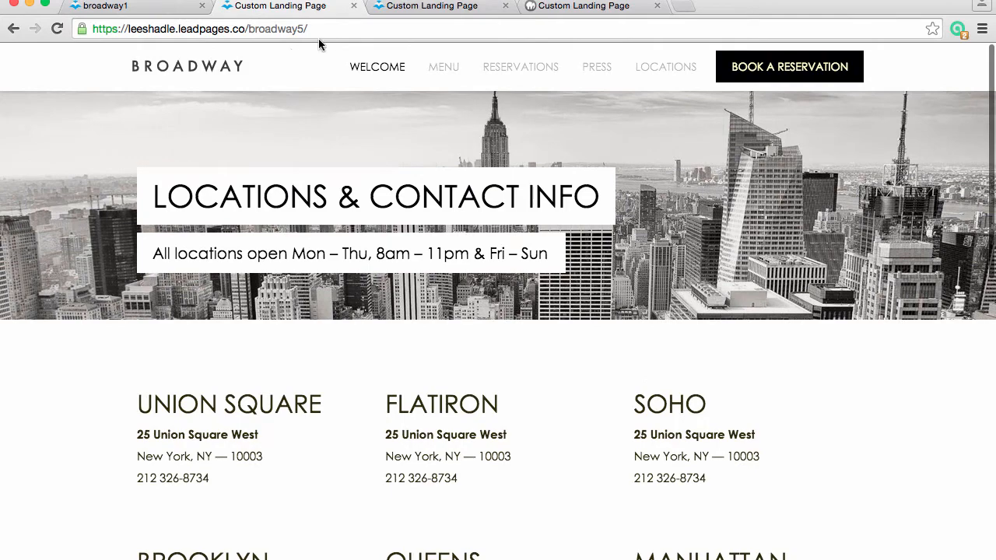
{"action": "left_click", "coordinate": [159, 9]}
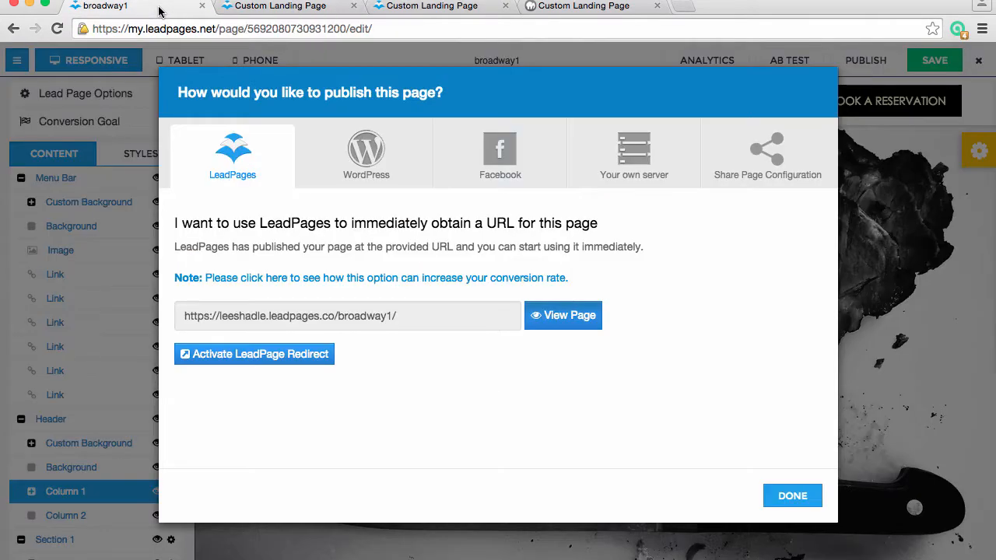
{"action": "left_click", "coordinate": [792, 496]}
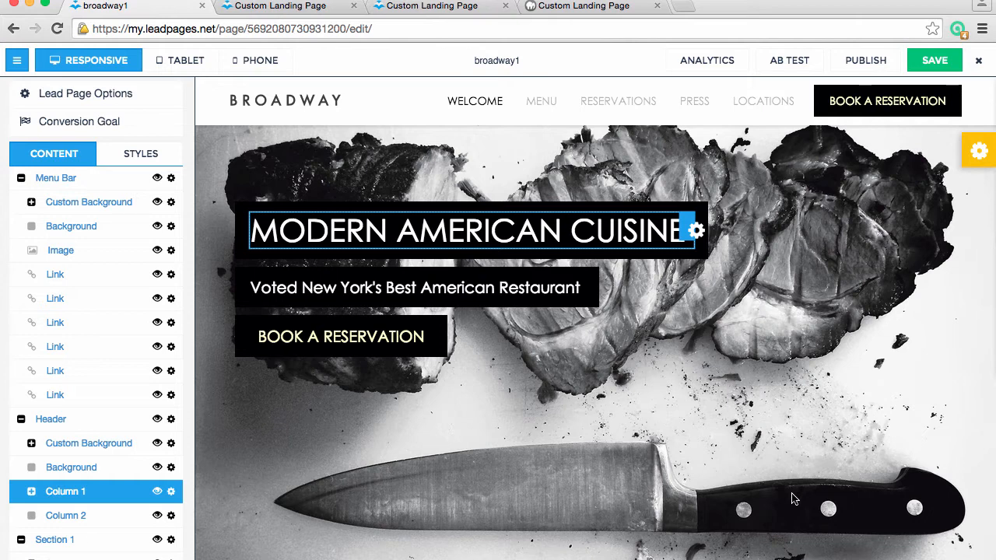
{"action": "left_click", "coordinate": [810, 342]}
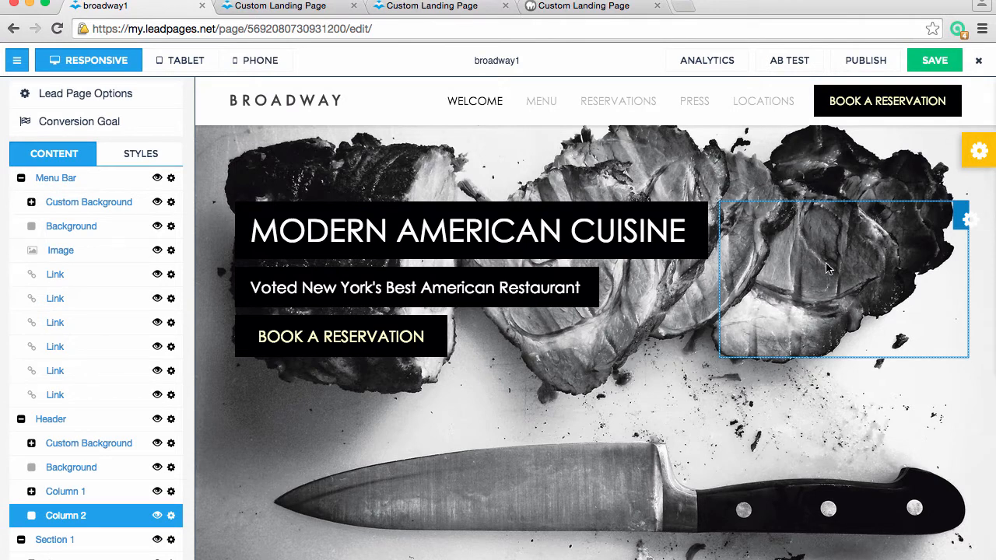
{"action": "left_click", "coordinate": [926, 176]}
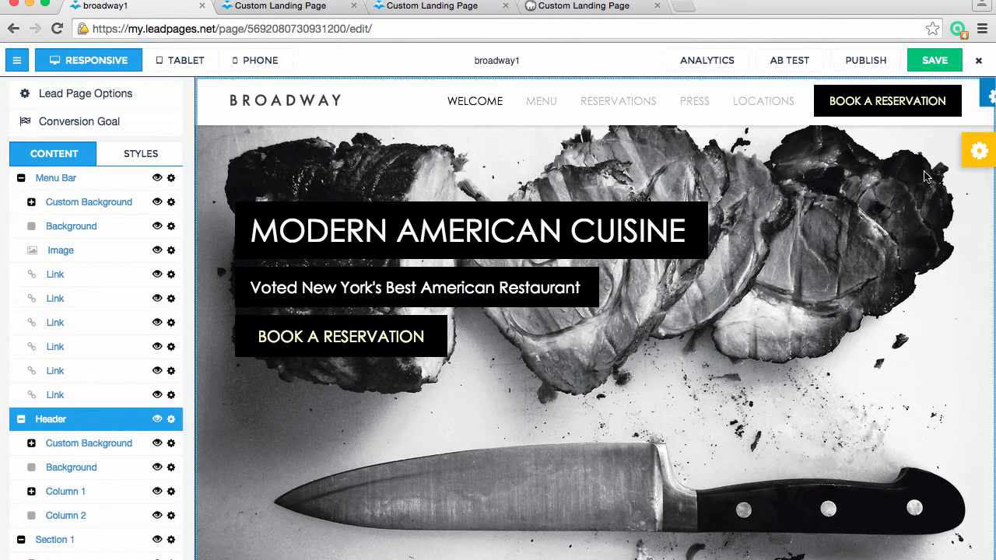
Open Drag & Drop in the TemplateLauncher control panel and move the Menu Bar section below the Header
{"action": "left_click", "coordinate": [970, 161]}
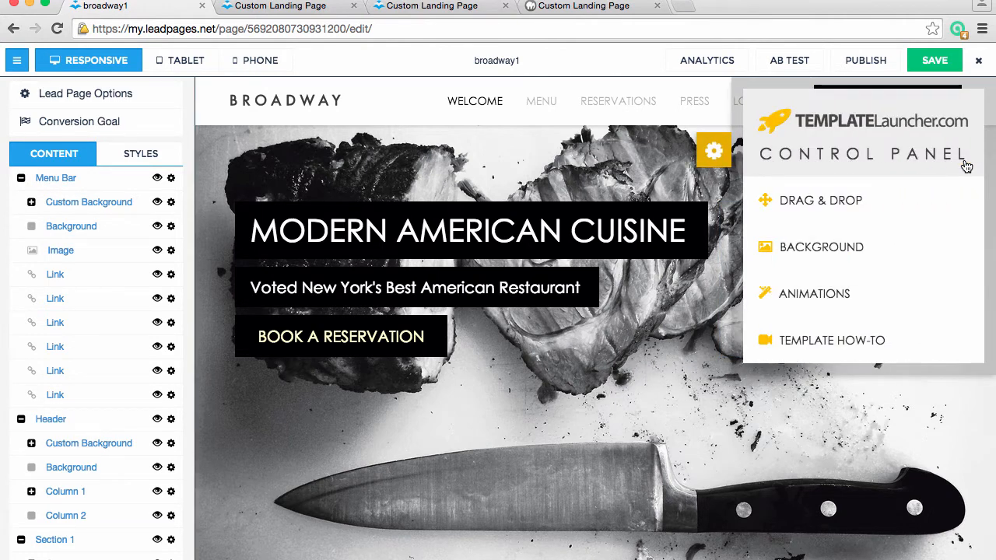
{"action": "left_click", "coordinate": [887, 202]}
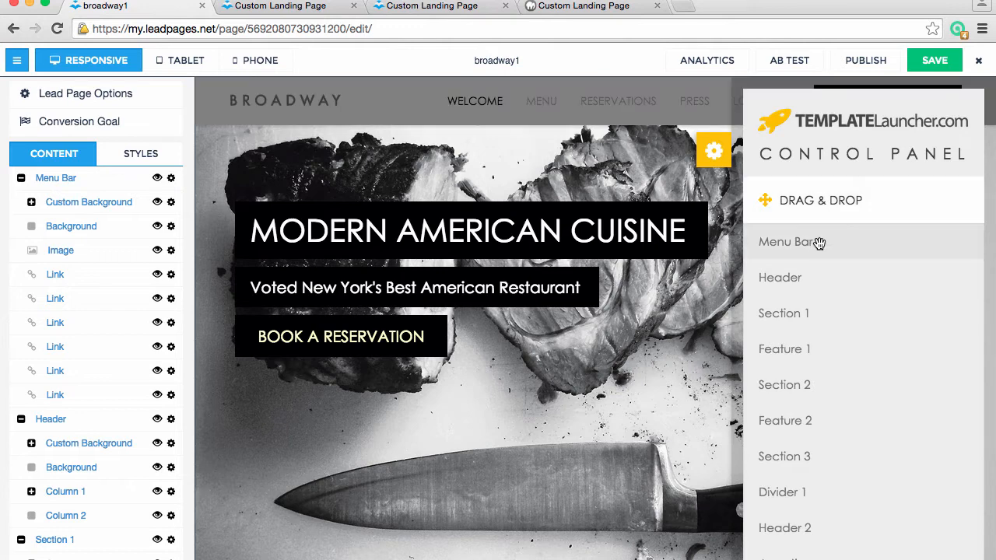
{"action": "left_click_drag", "start_coordinate": [820, 243], "coordinate": [823, 291]}
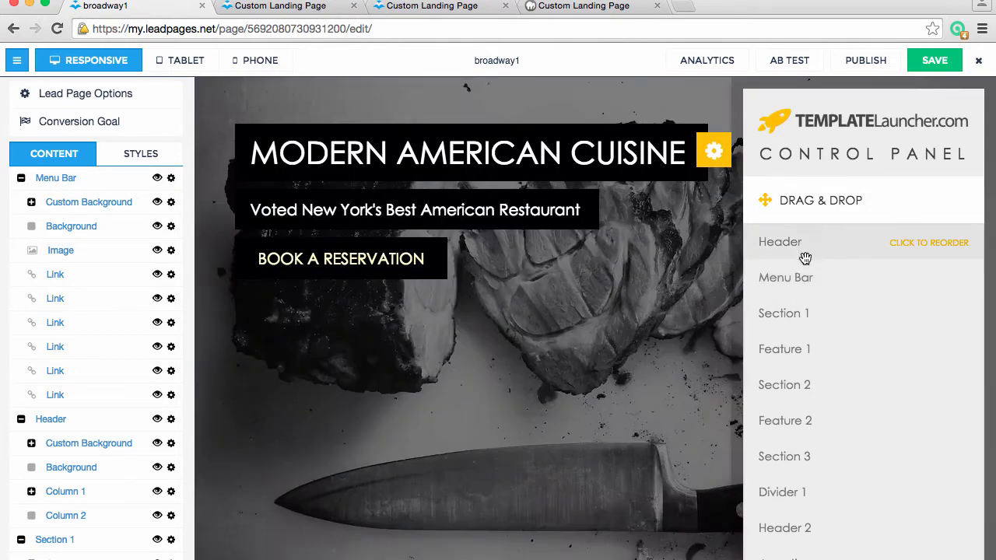
{"action": "scroll", "coordinate": [467, 354], "scroll_direction": "down", "scroll_amount": 3}
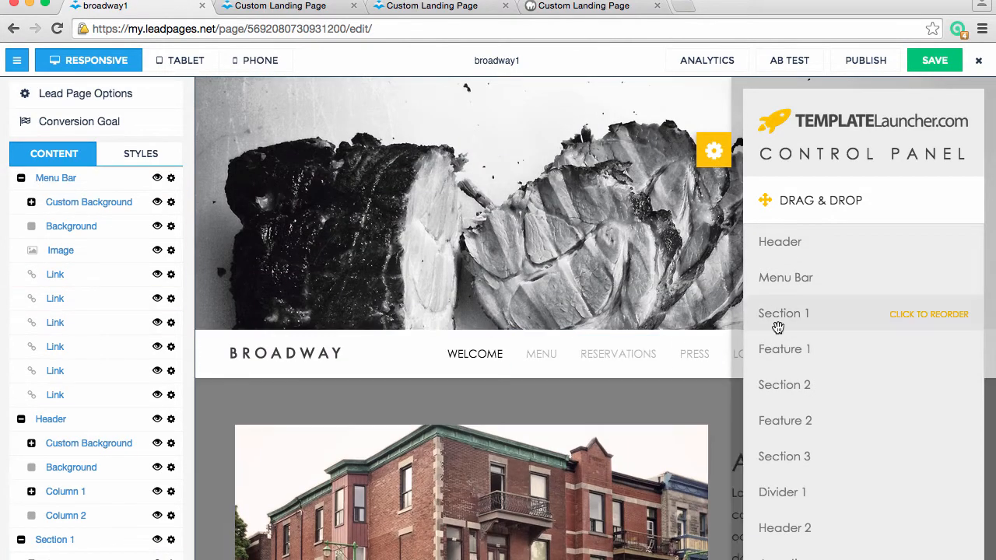
{"action": "scroll", "coordinate": [744, 322], "scroll_direction": "up", "scroll_amount": 3}
Reorder the Header's columns so Column 2 comes before Column 1, and check the new layout in the page preview
{"action": "left_click", "coordinate": [801, 244]}
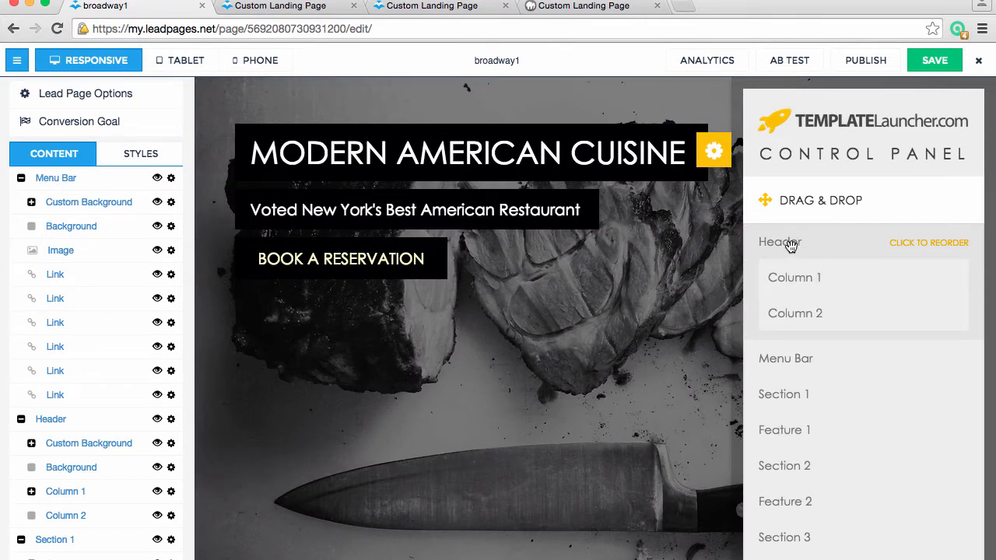
{"action": "left_click", "coordinate": [791, 244]}
{"action": "left_click", "coordinate": [790, 244]}
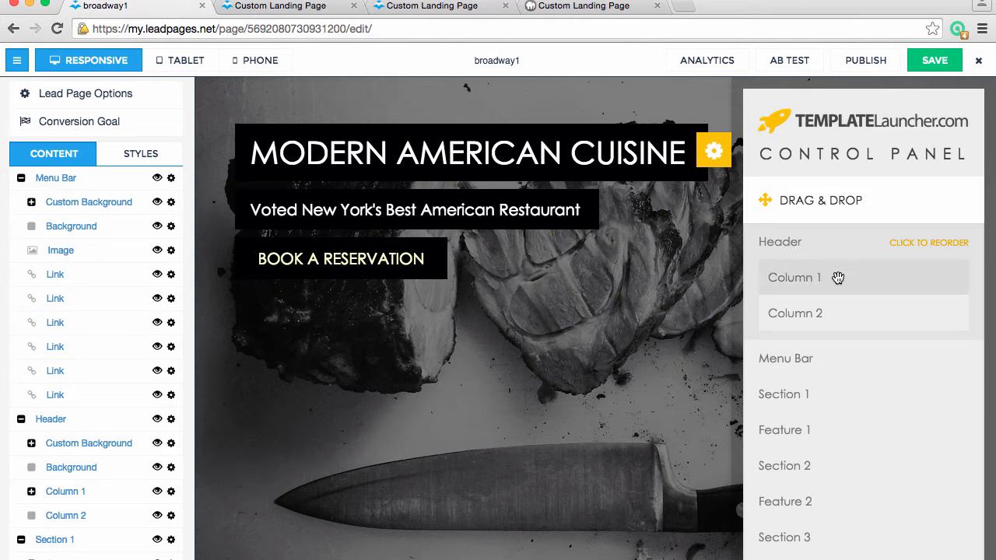
{"action": "left_click_drag", "start_coordinate": [837, 278], "coordinate": [838, 317]}
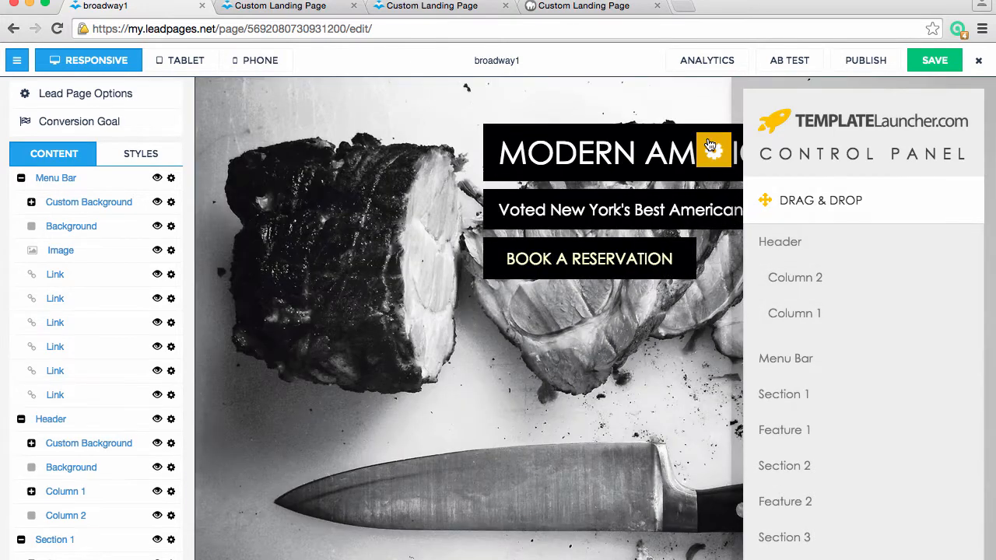
{"action": "left_click", "coordinate": [709, 145]}
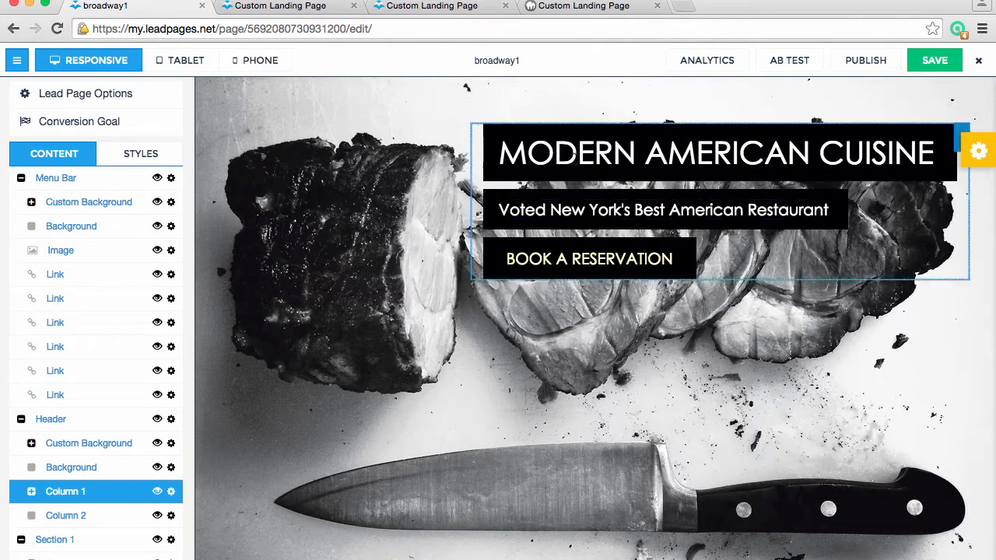
{"action": "left_click", "coordinate": [402, 198]}
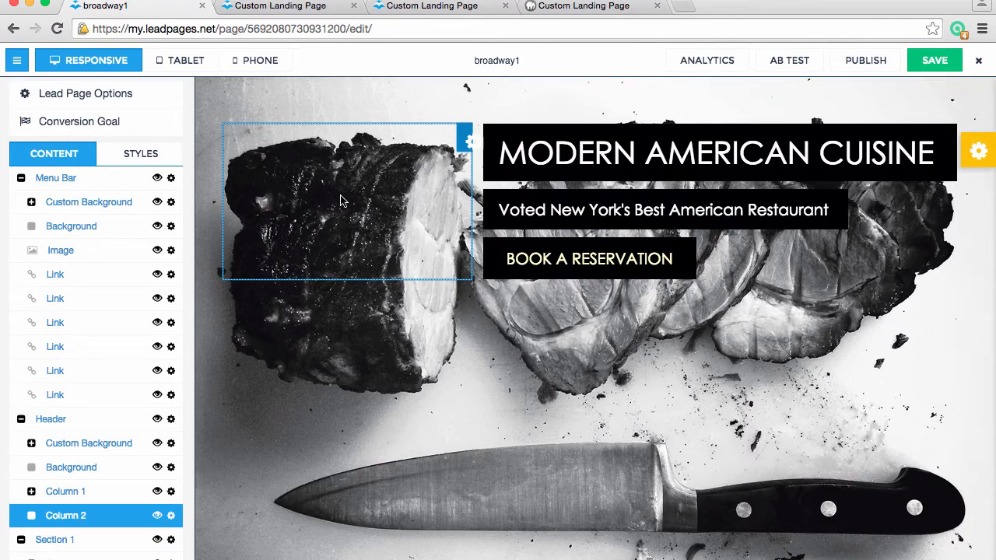
{"action": "left_click", "coordinate": [825, 212]}
{"action": "scroll", "coordinate": [681, 313], "scroll_direction": "down", "scroll_amount": 10}
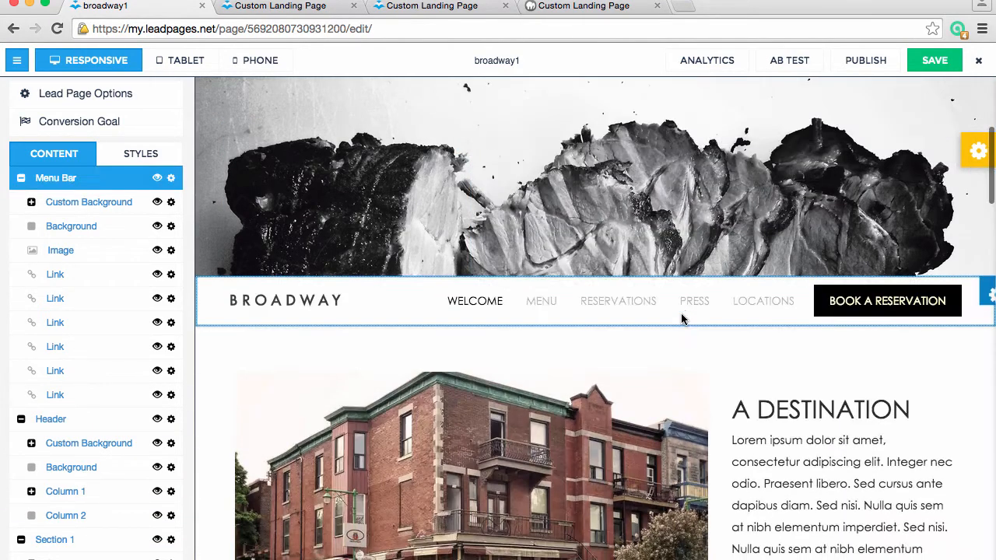
{"action": "scroll", "coordinate": [866, 248], "scroll_direction": "up", "scroll_amount": 5}
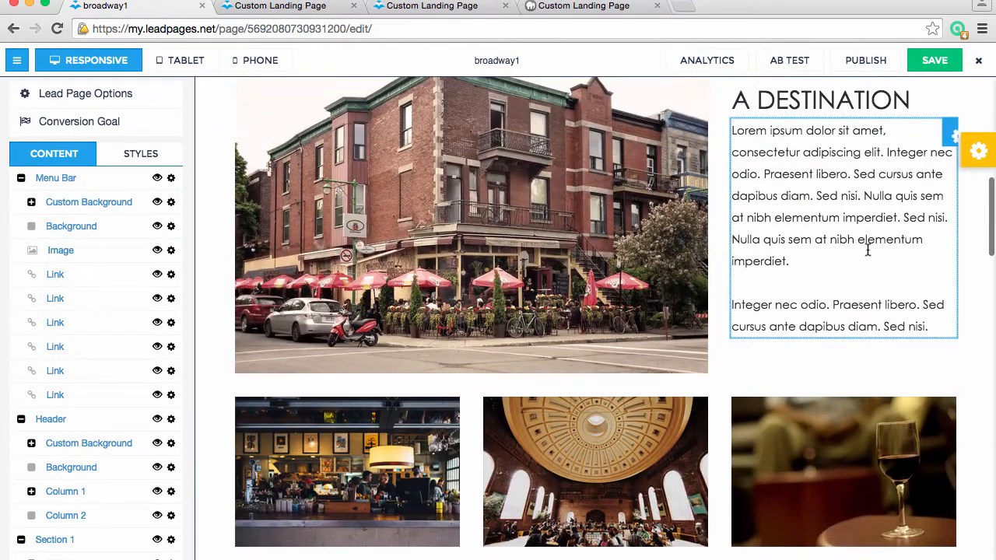
Reopen the TemplateLauncher control panel and collapse the Header's columns in the Drag & Drop list
{"action": "left_click", "coordinate": [977, 151]}
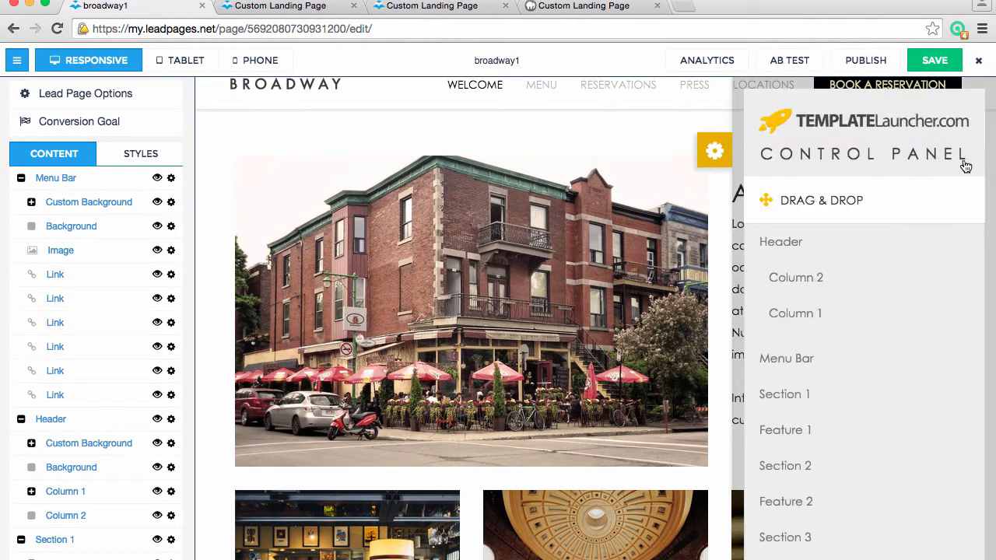
{"action": "left_click", "coordinate": [825, 247]}
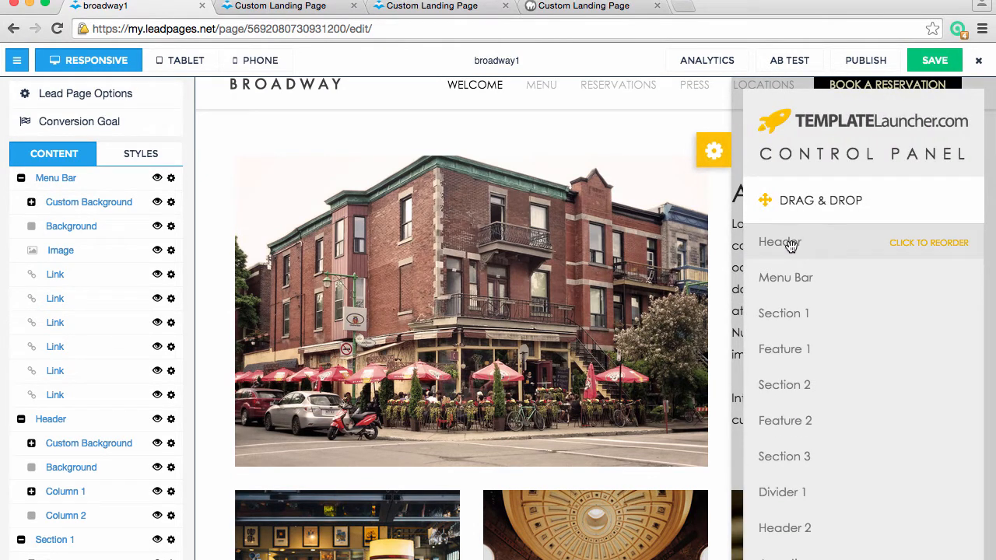
{"action": "left_click", "coordinate": [789, 244]}
{"action": "left_click", "coordinate": [791, 246]}
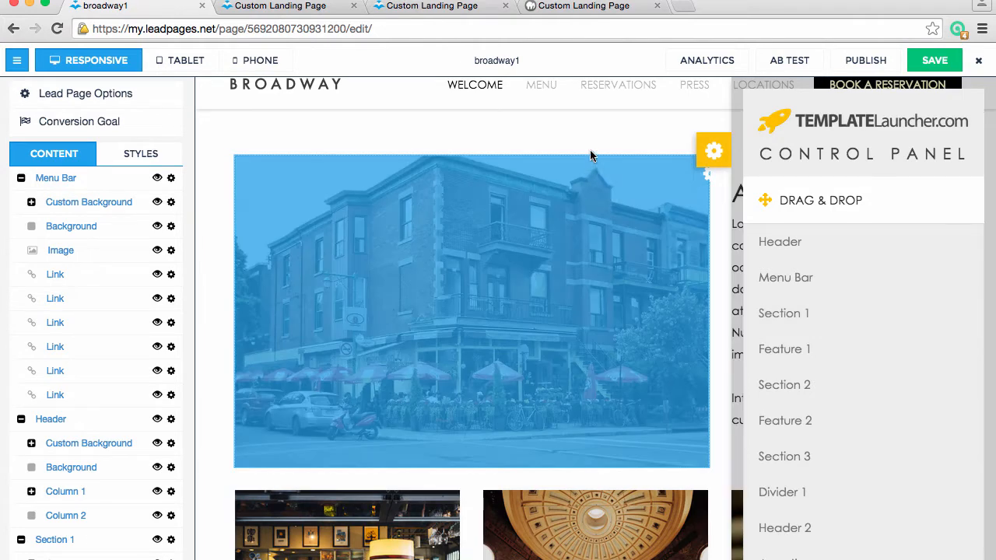
{"action": "left_click", "coordinate": [591, 138]}
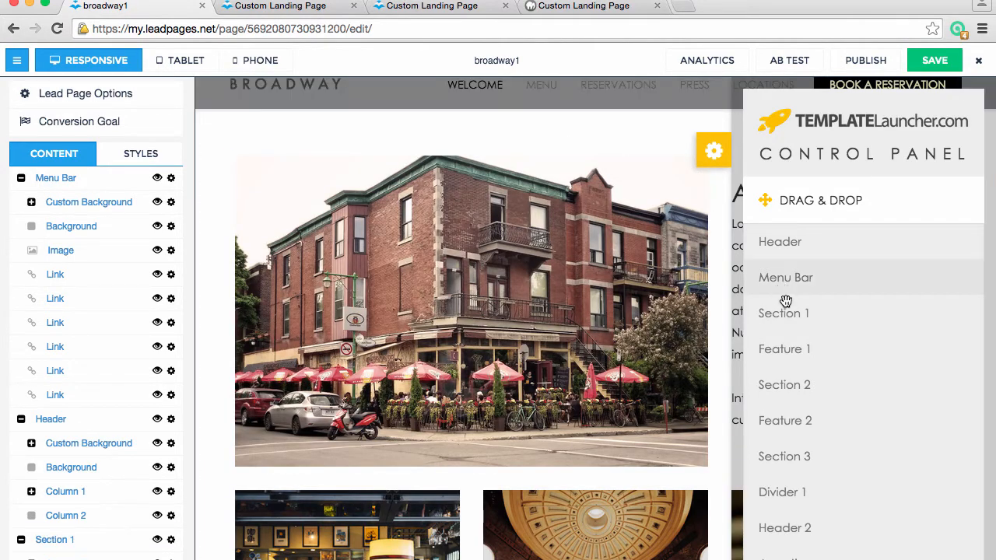
Move Row 2 above Row 1 within Section 1 and review the reordered rows in the page preview
{"action": "left_click", "coordinate": [790, 314]}
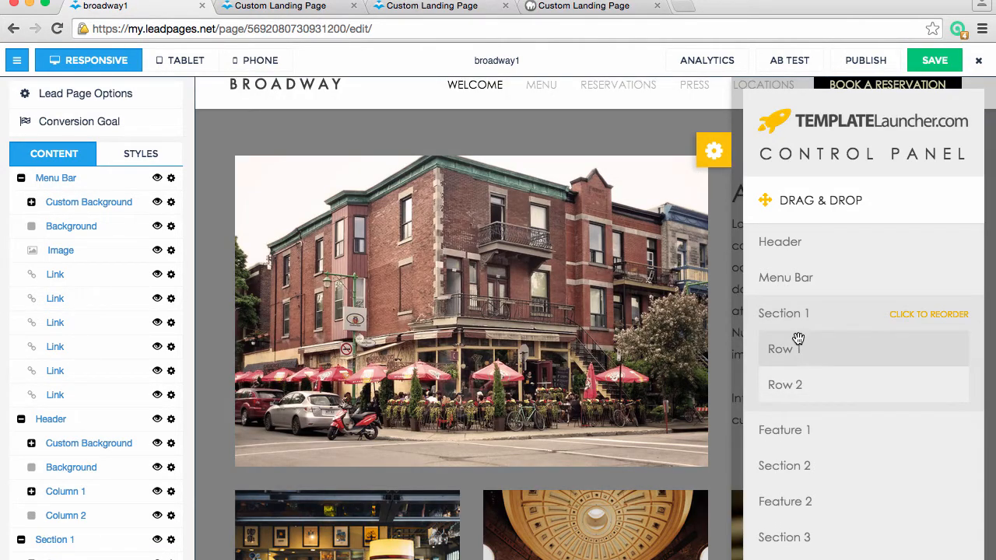
{"action": "left_click", "coordinate": [804, 350]}
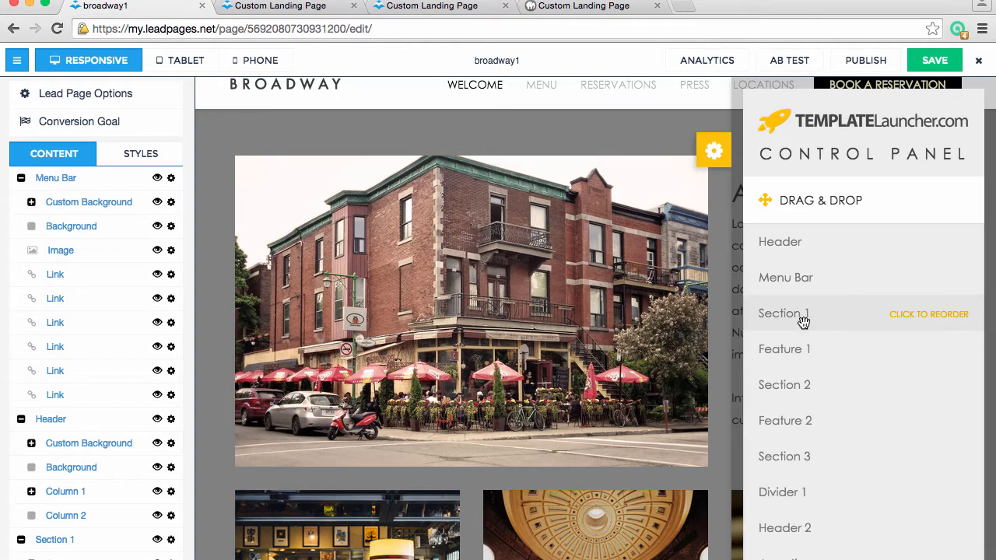
{"action": "left_click", "coordinate": [803, 320]}
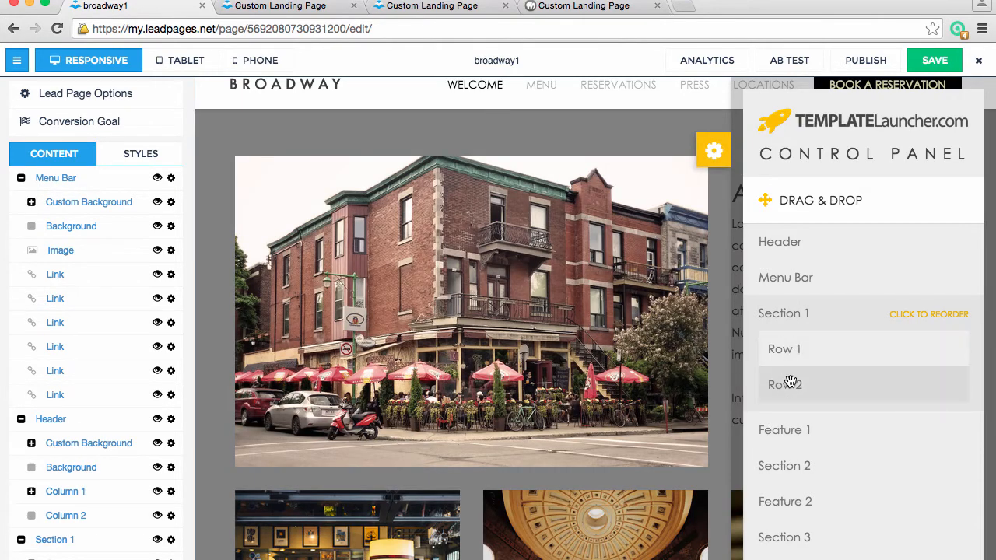
{"action": "left_click_drag", "start_coordinate": [789, 382], "coordinate": [788, 330]}
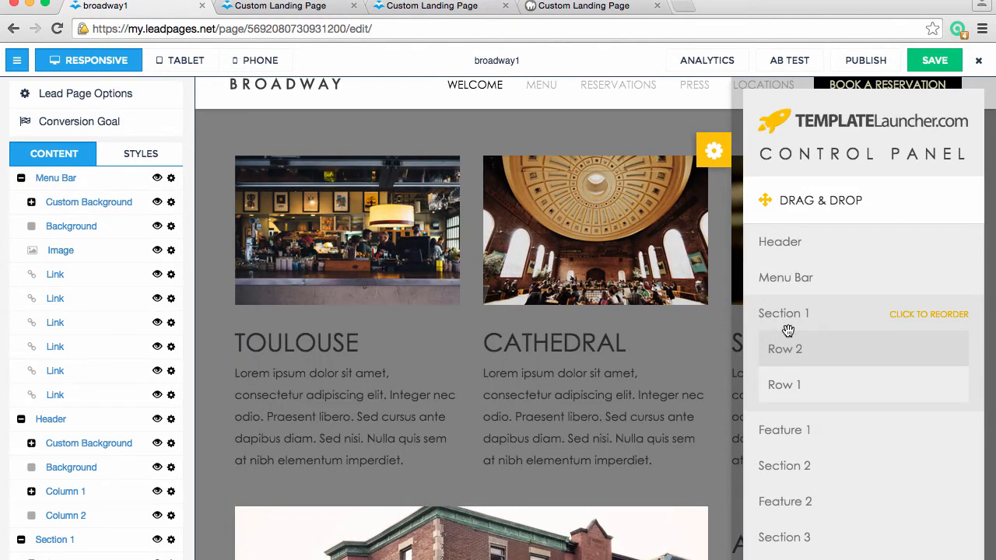
{"action": "left_click", "coordinate": [784, 313]}
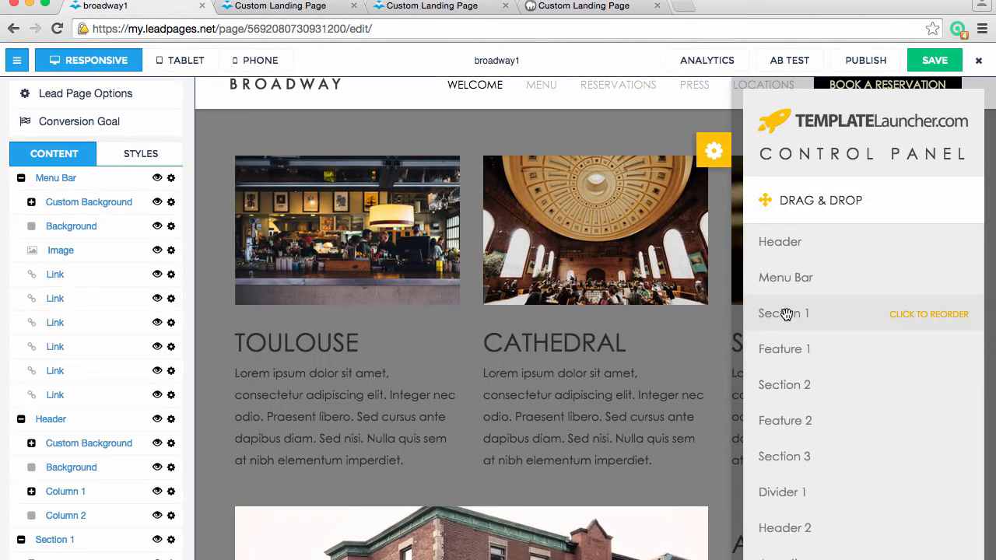
{"action": "scroll", "coordinate": [643, 357], "scroll_direction": "up", "scroll_amount": 3}
{"action": "scroll", "coordinate": [644, 361], "scroll_direction": "down", "scroll_amount": 10}
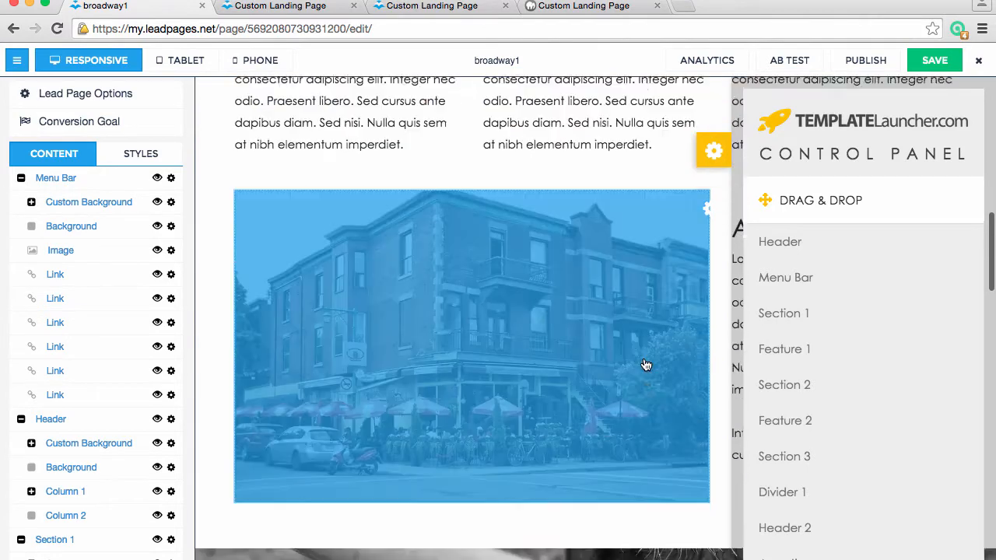
Inspect what Feature 1 contains in the Drag & Drop list and collapse it
{"action": "scroll", "coordinate": [644, 357], "scroll_direction": "down", "scroll_amount": 5}
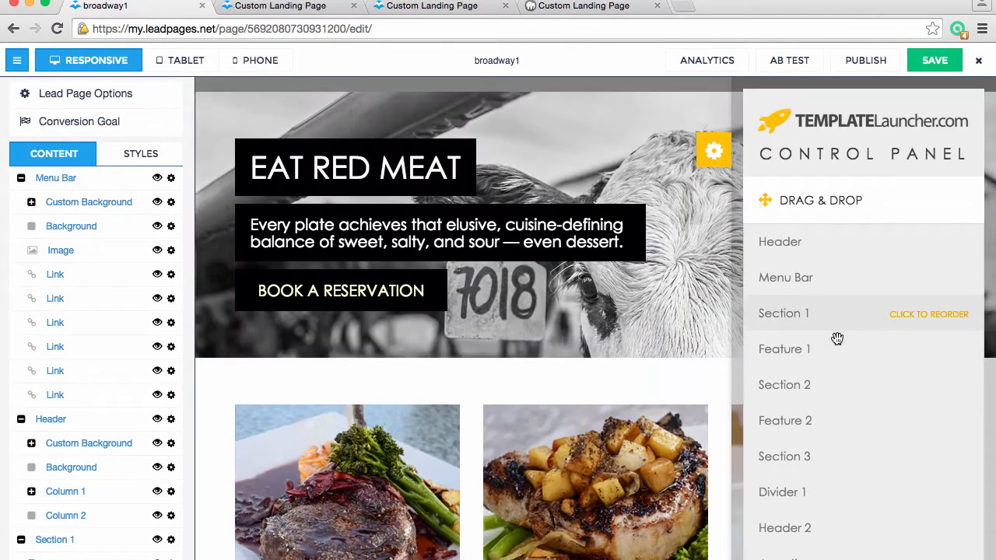
{"action": "left_click", "coordinate": [804, 352]}
{"action": "left_click", "coordinate": [804, 355]}
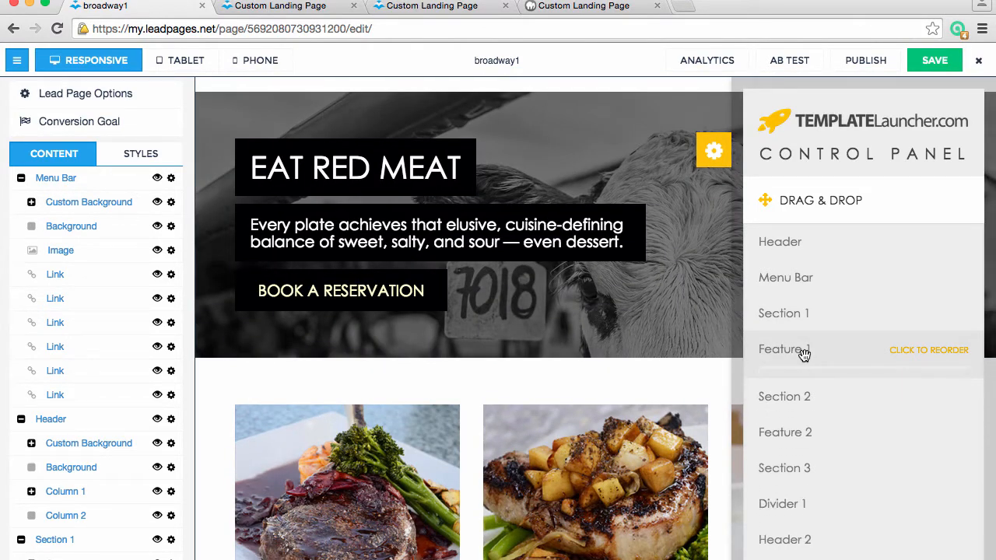
Move Row 1 below Row 2 within Section 2 and collapse the section's rows
{"action": "scroll", "coordinate": [811, 378], "scroll_direction": "down", "scroll_amount": 1}
{"action": "scroll", "coordinate": [568, 428], "scroll_direction": "down", "scroll_amount": 1}
{"action": "scroll", "coordinate": [569, 428], "scroll_direction": "down", "scroll_amount": 4}
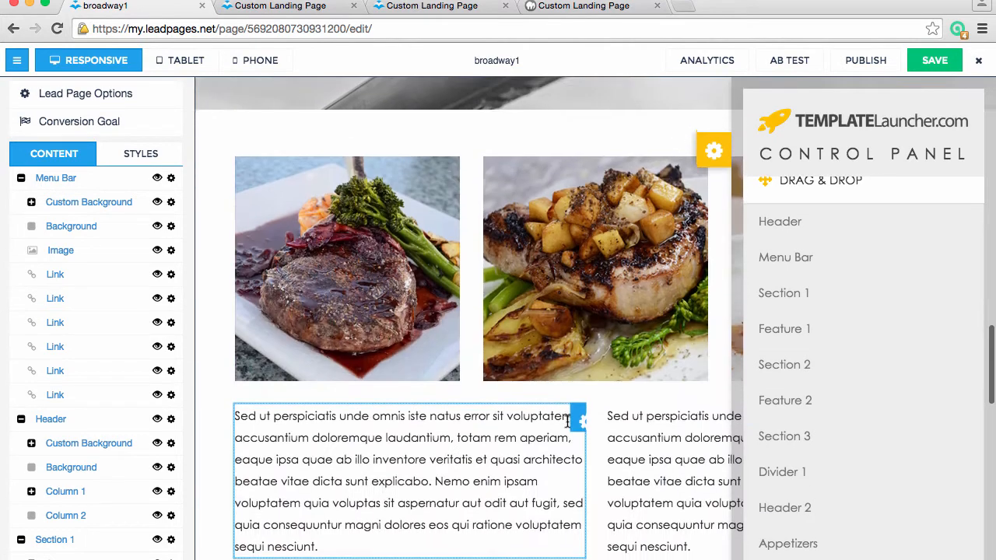
{"action": "left_click", "coordinate": [797, 364]}
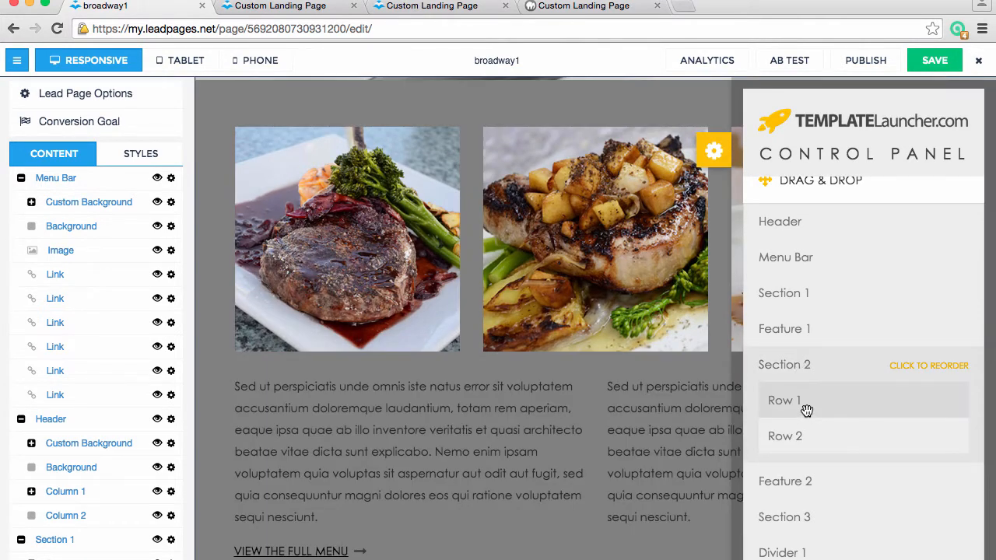
{"action": "left_click_drag", "start_coordinate": [805, 403], "coordinate": [810, 453]}
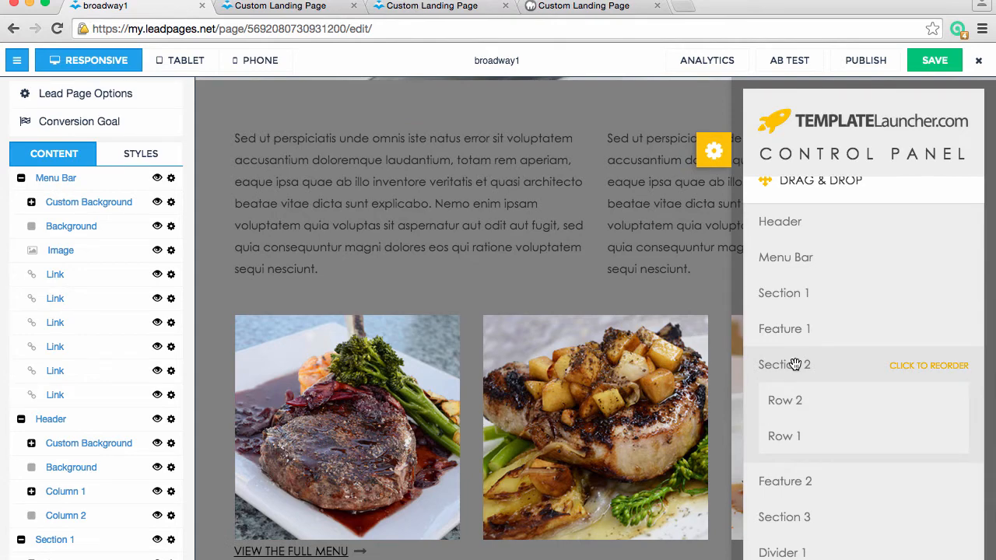
{"action": "left_click", "coordinate": [793, 363]}
Inspect the columns available for reordering in Feature 2 and collapse it
{"action": "scroll", "coordinate": [606, 487], "scroll_direction": "down", "scroll_amount": 5}
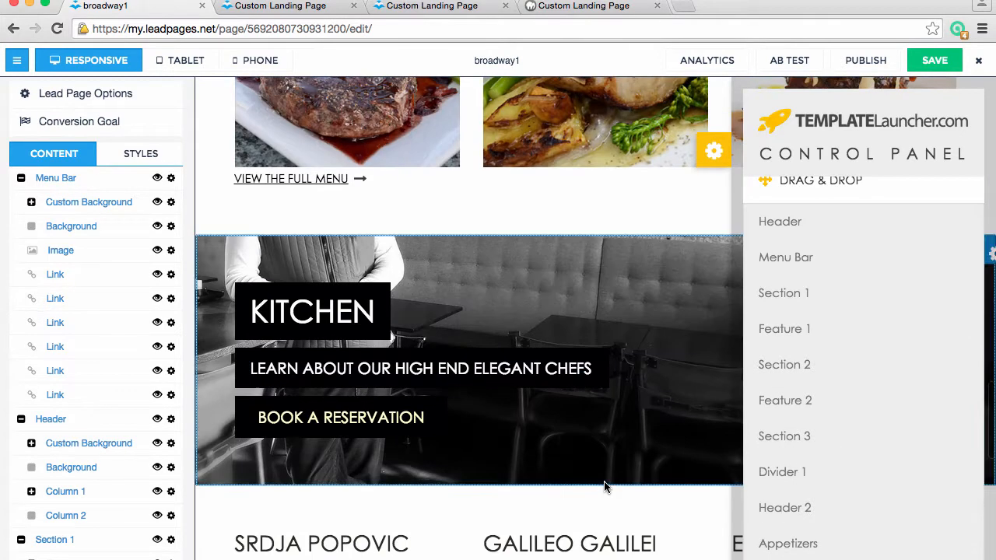
{"action": "left_click", "coordinate": [778, 400]}
{"action": "left_click_drag", "start_coordinate": [798, 442], "coordinate": [800, 392]}
{"action": "left_click", "coordinate": [800, 393]}
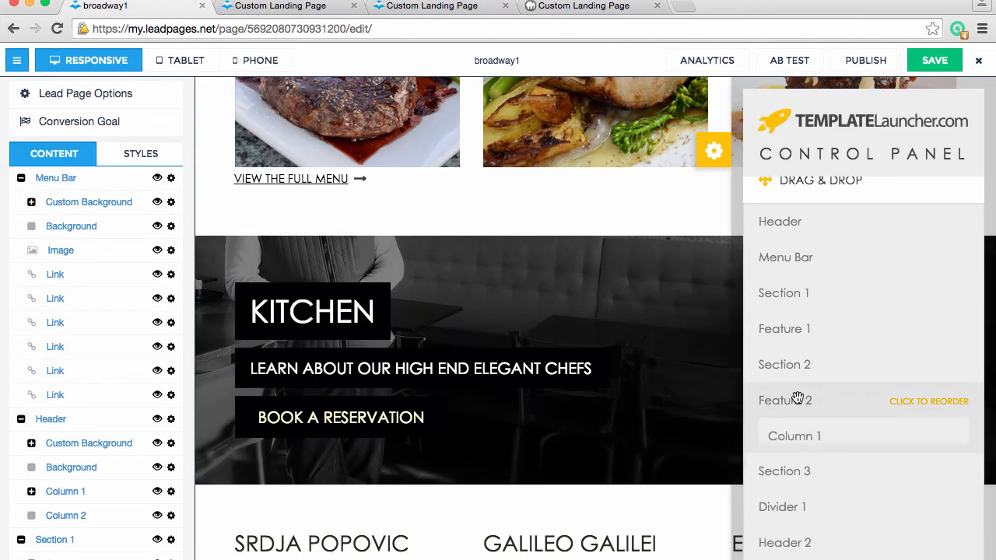
Move Row 1 below Row 2 within Section 3 and collapse the section's rows
{"action": "scroll", "coordinate": [612, 393], "scroll_direction": "down", "scroll_amount": 10}
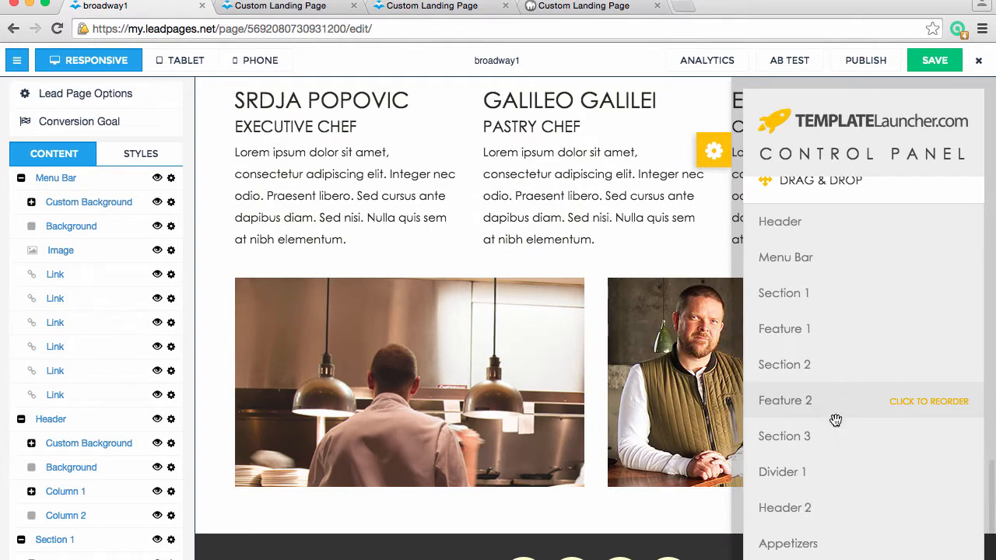
{"action": "left_click", "coordinate": [804, 436]}
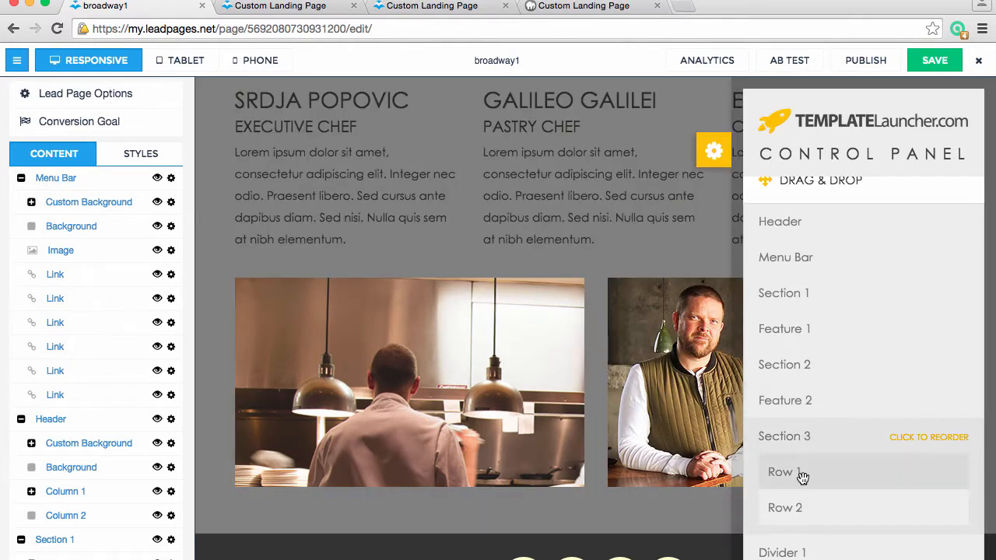
{"action": "left_click_drag", "start_coordinate": [801, 473], "coordinate": [801, 518]}
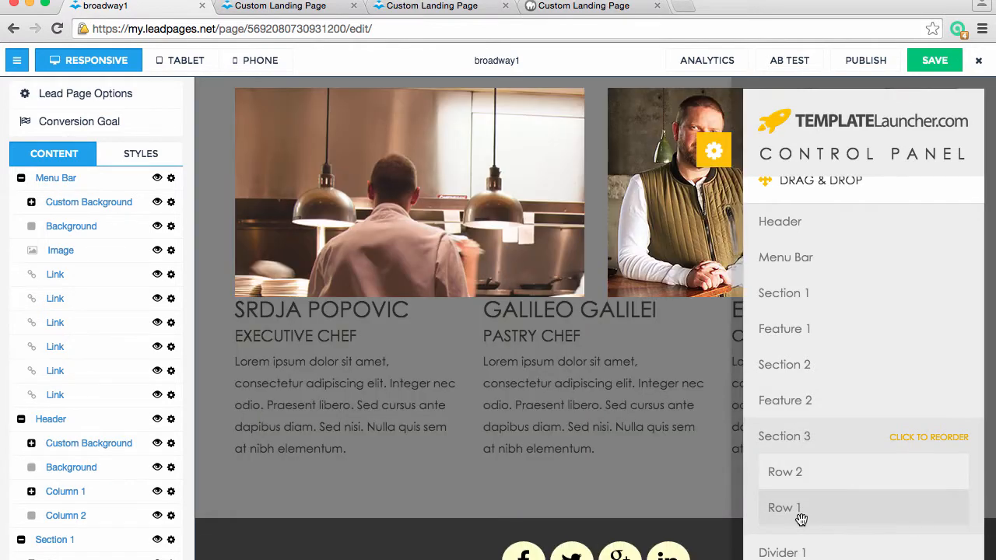
{"action": "left_click", "coordinate": [791, 438]}
{"action": "scroll", "coordinate": [591, 389], "scroll_direction": "down", "scroll_amount": 5}
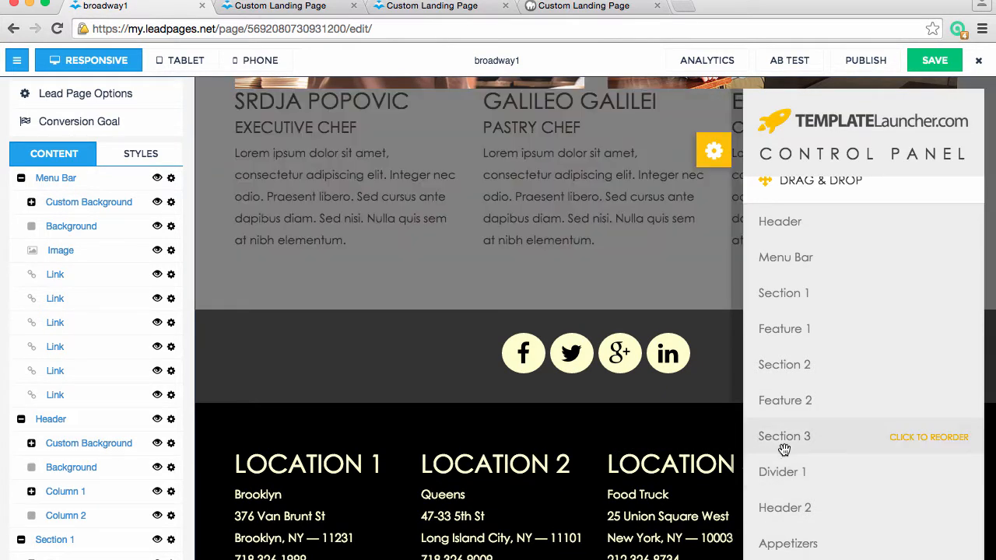
Move Facebook after LinkedIn in the Social section's icon order and collapse the section
{"action": "scroll", "coordinate": [783, 449], "scroll_direction": "down", "scroll_amount": 5}
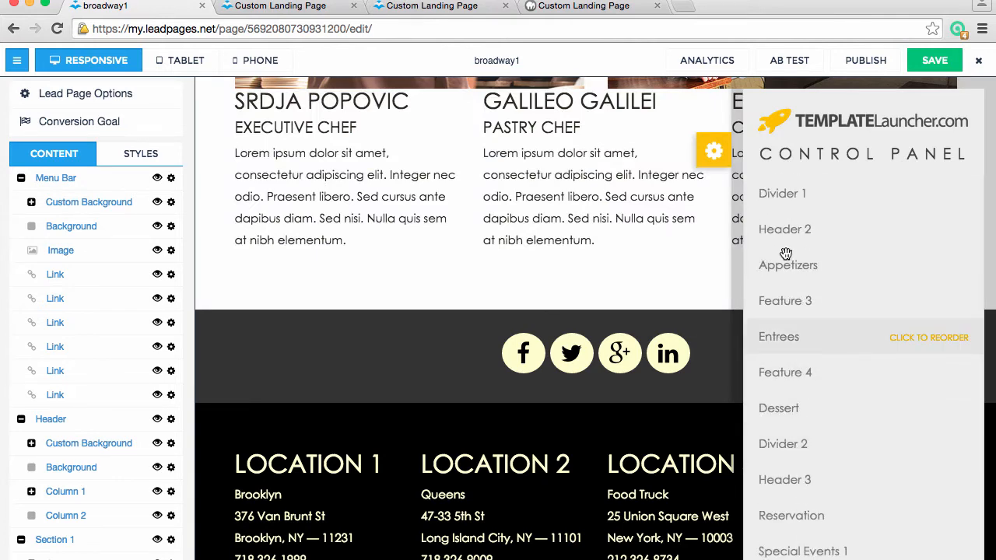
{"action": "scroll", "coordinate": [806, 459], "scroll_direction": "down", "scroll_amount": 4}
{"action": "scroll", "coordinate": [805, 459], "scroll_direction": "down", "scroll_amount": 10}
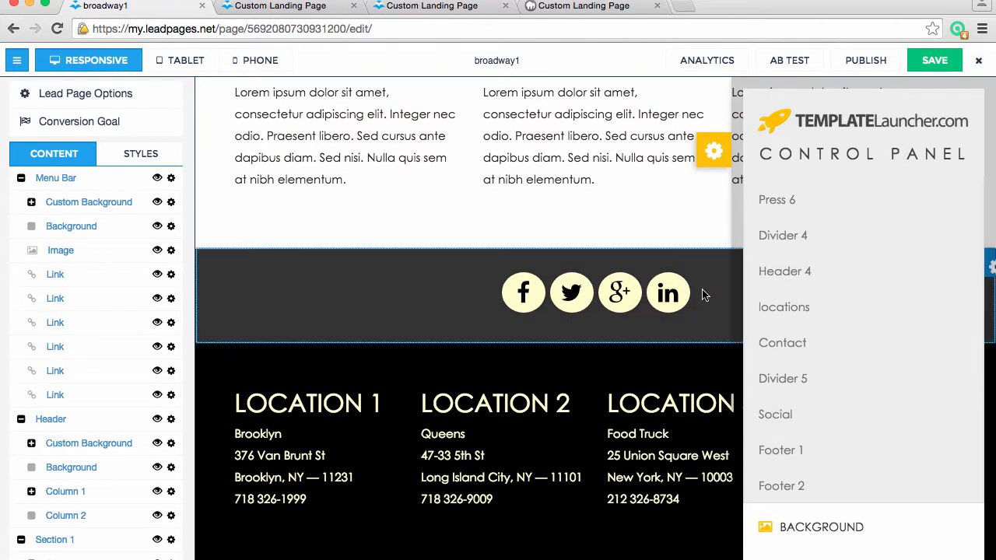
{"action": "left_click", "coordinate": [770, 414]}
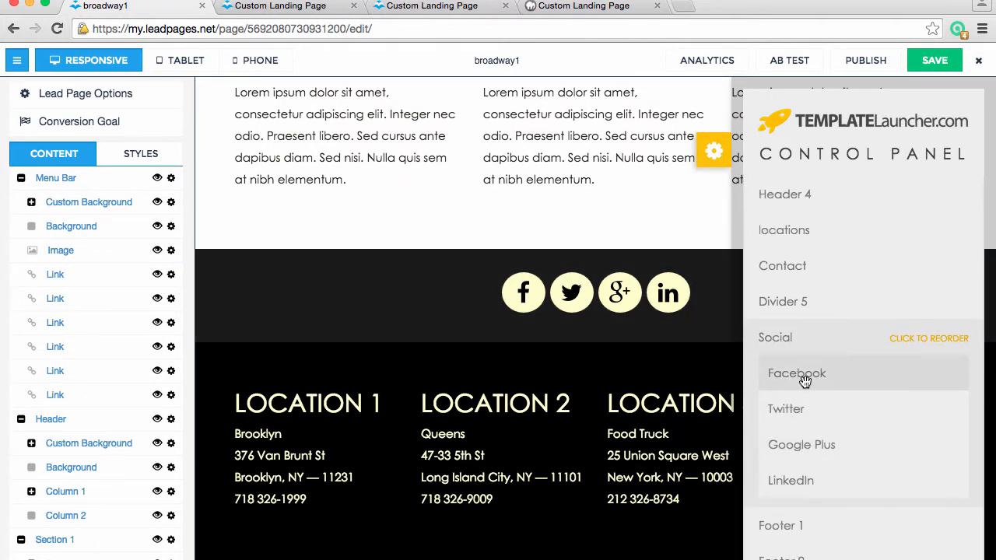
{"action": "left_click_drag", "start_coordinate": [778, 373], "coordinate": [803, 488]}
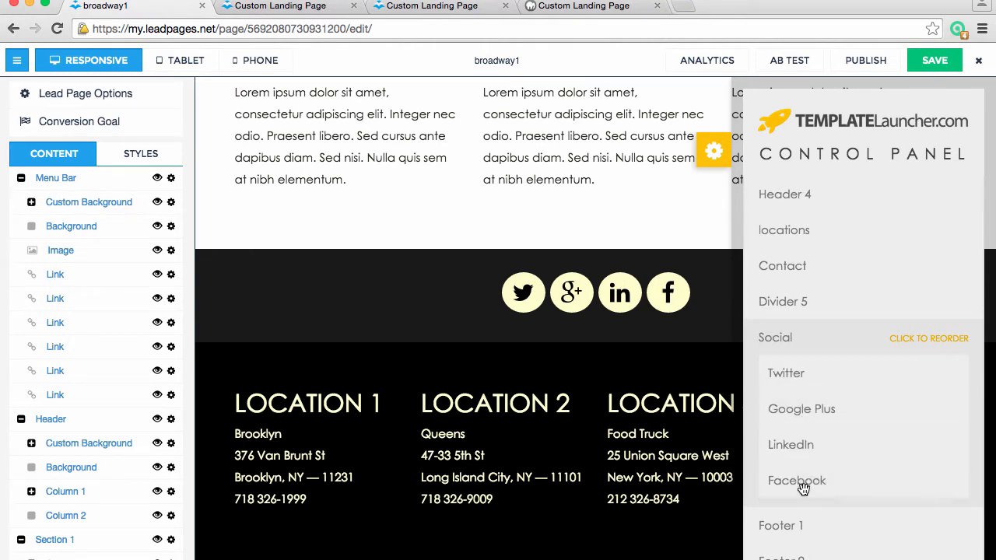
{"action": "left_click", "coordinate": [774, 341]}
Move Column 1 below Column 3 within Footer 1 and collapse its columns
{"action": "left_click", "coordinate": [794, 451]}
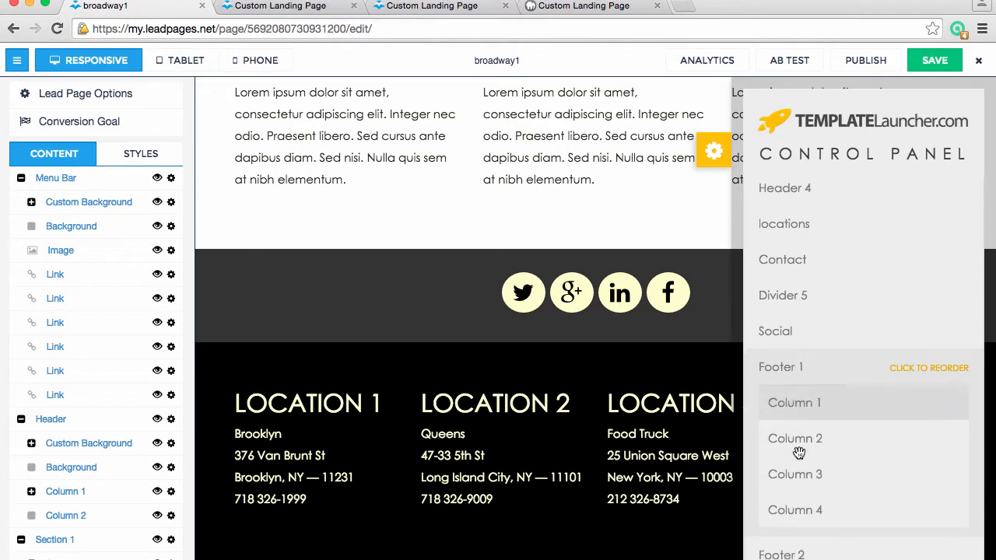
{"action": "left_click_drag", "start_coordinate": [809, 415], "coordinate": [813, 487]}
{"action": "left_click", "coordinate": [796, 371]}
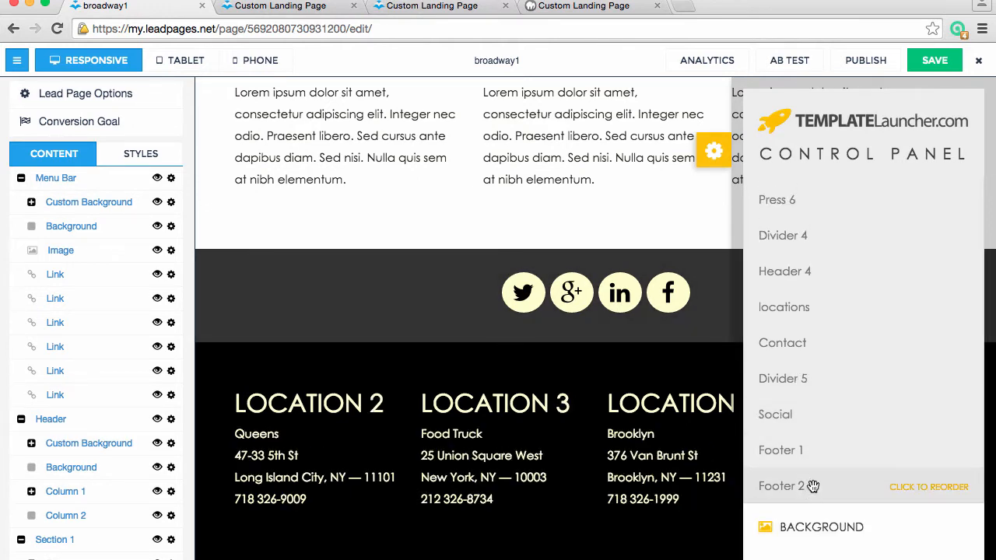
Check the columns of Footer 2, collapse them, and close the Drag & Drop list
{"action": "left_click", "coordinate": [812, 490]}
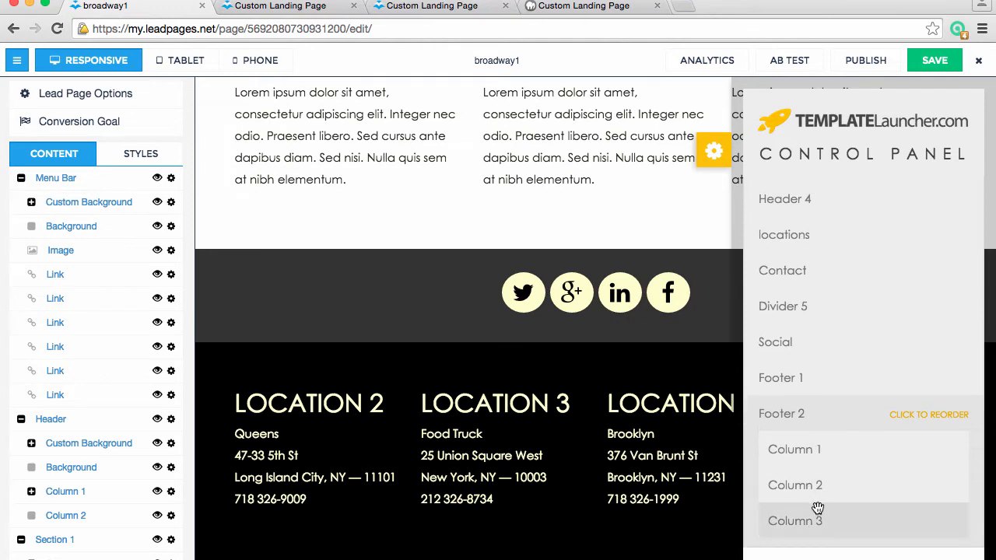
{"action": "left_click", "coordinate": [796, 420]}
{"action": "scroll", "coordinate": [800, 413], "scroll_direction": "up", "scroll_amount": 15}
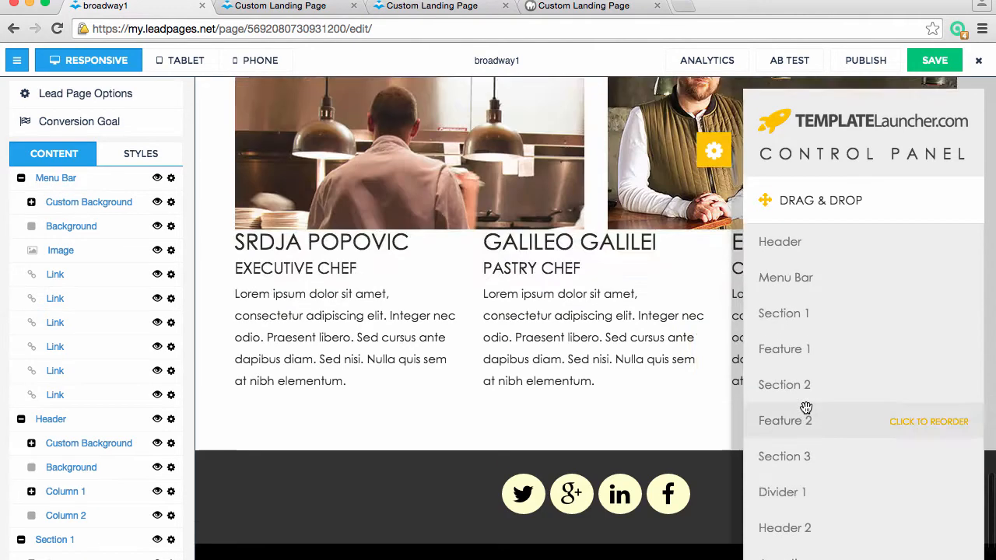
{"action": "scroll", "coordinate": [806, 408], "scroll_direction": "up", "scroll_amount": 10}
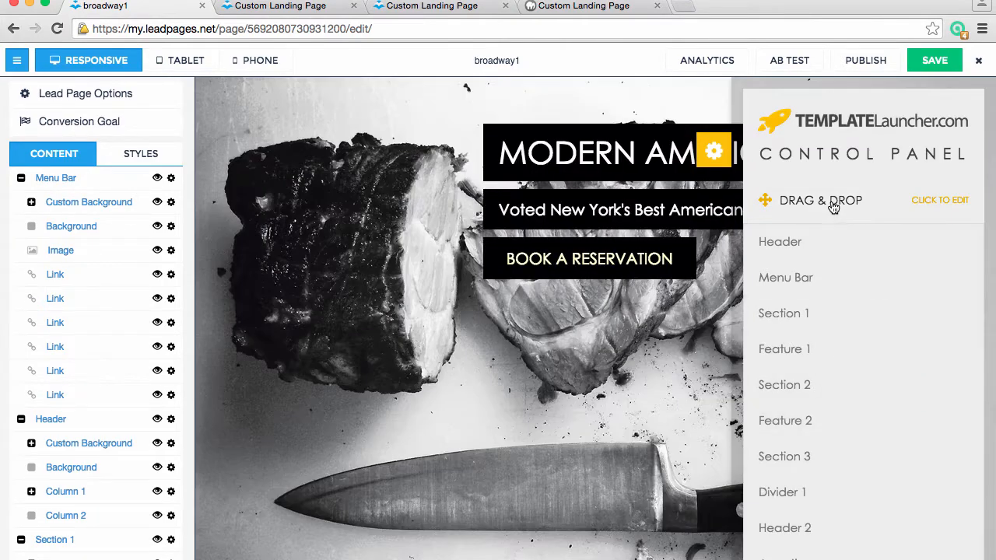
{"action": "left_click", "coordinate": [829, 203]}
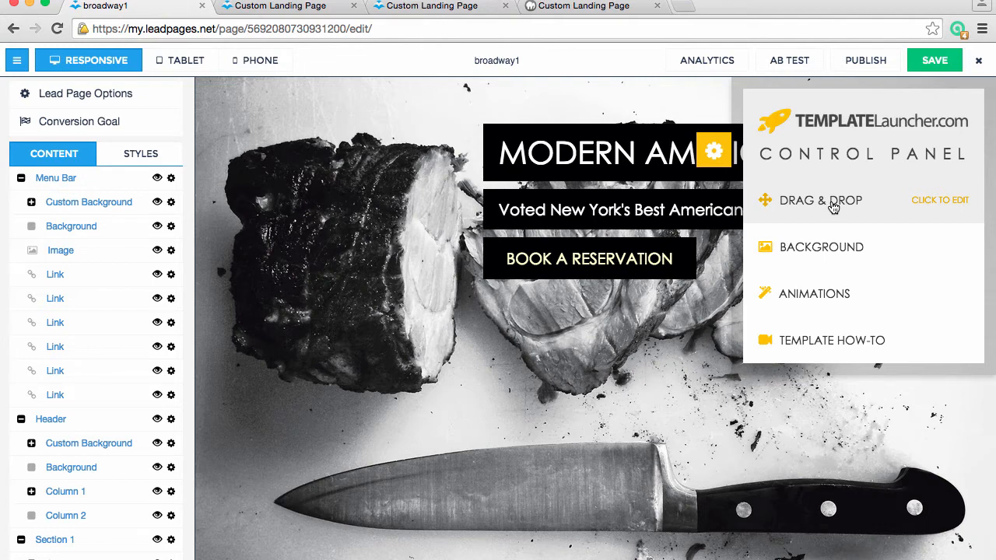
Open the Background options in the control panel and browse the available background images
{"action": "left_click", "coordinate": [828, 264]}
{"action": "scroll", "coordinate": [870, 461], "scroll_direction": "down", "scroll_amount": 5}
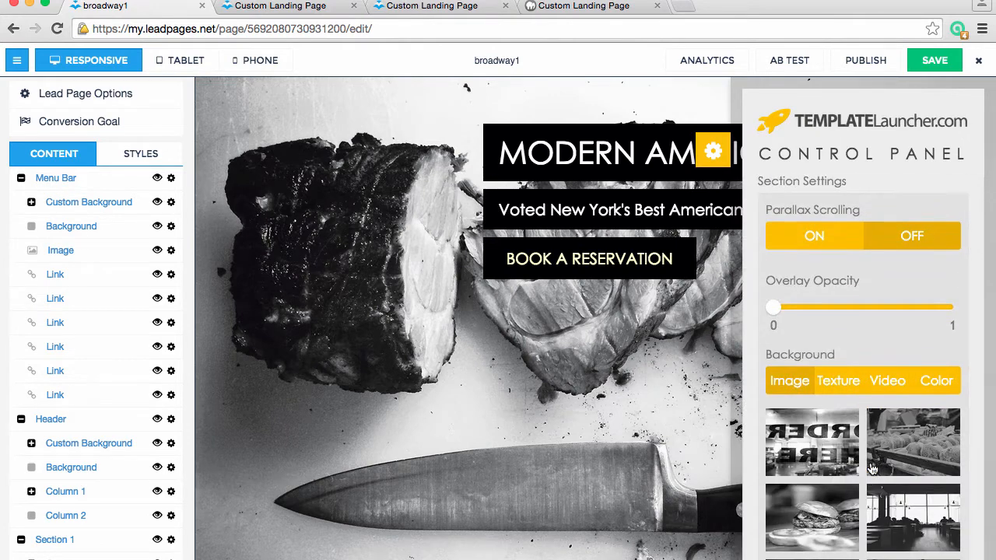
{"action": "scroll", "coordinate": [873, 469], "scroll_direction": "down", "scroll_amount": 2}
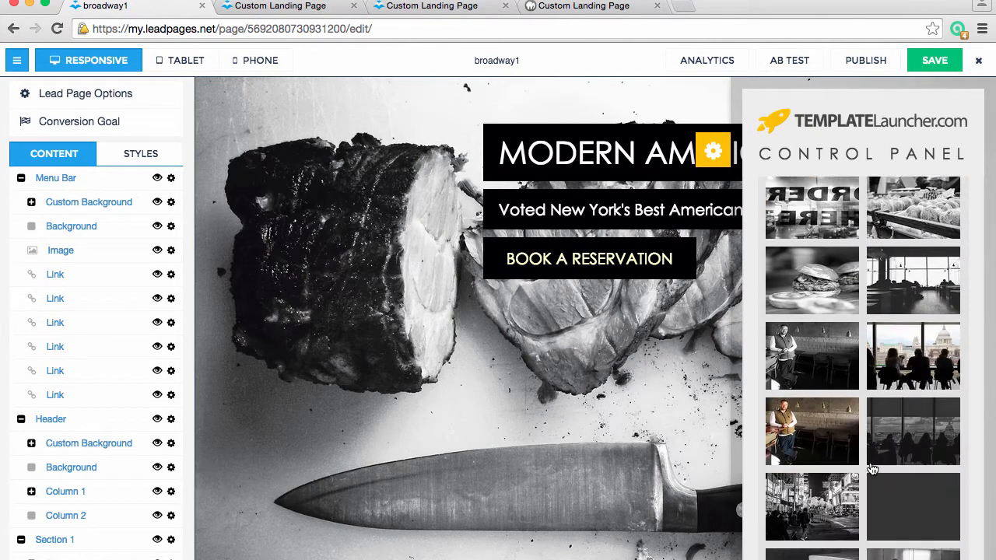
{"action": "scroll", "coordinate": [899, 428], "scroll_direction": "down", "scroll_amount": 4}
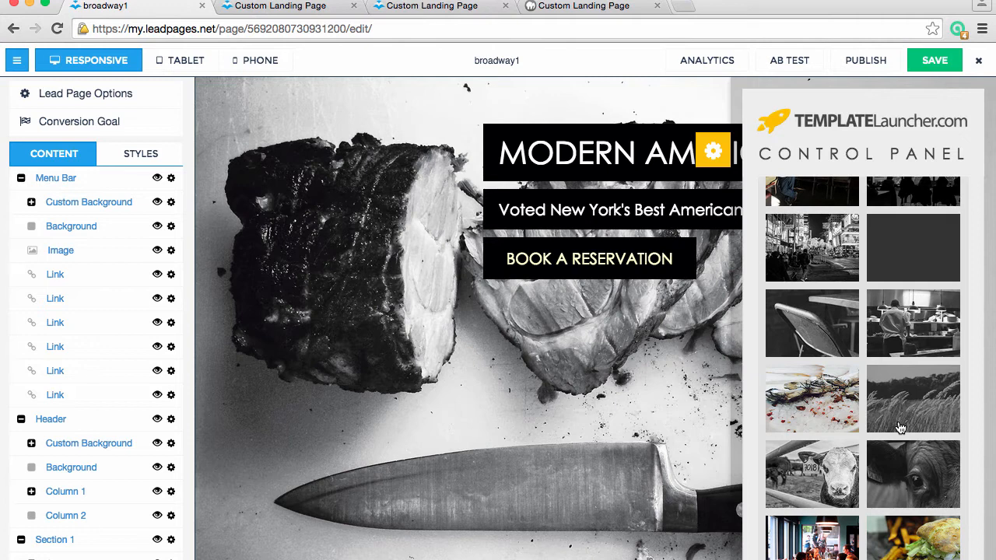
{"action": "scroll", "coordinate": [900, 428], "scroll_direction": "down", "scroll_amount": 7}
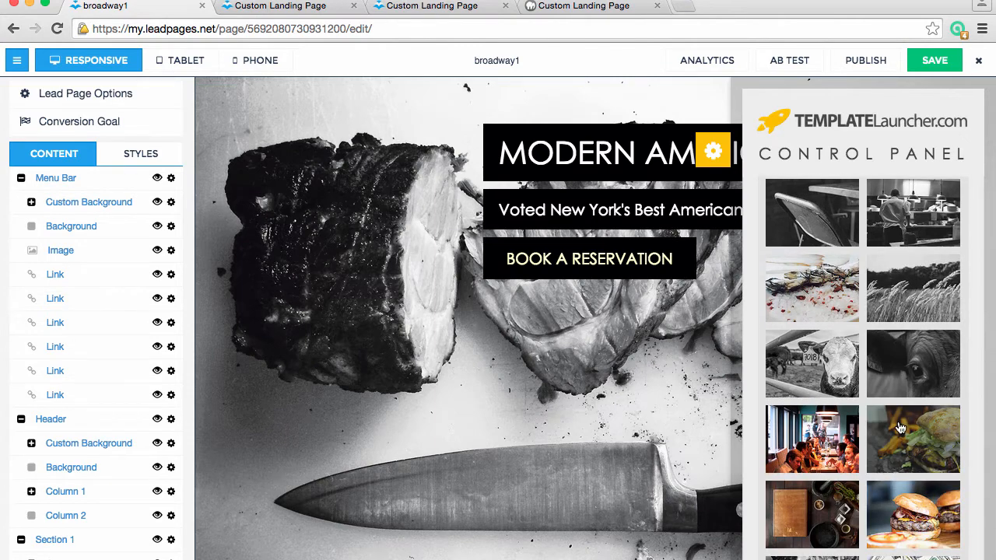
{"action": "scroll", "coordinate": [900, 428], "scroll_direction": "down", "scroll_amount": 5}
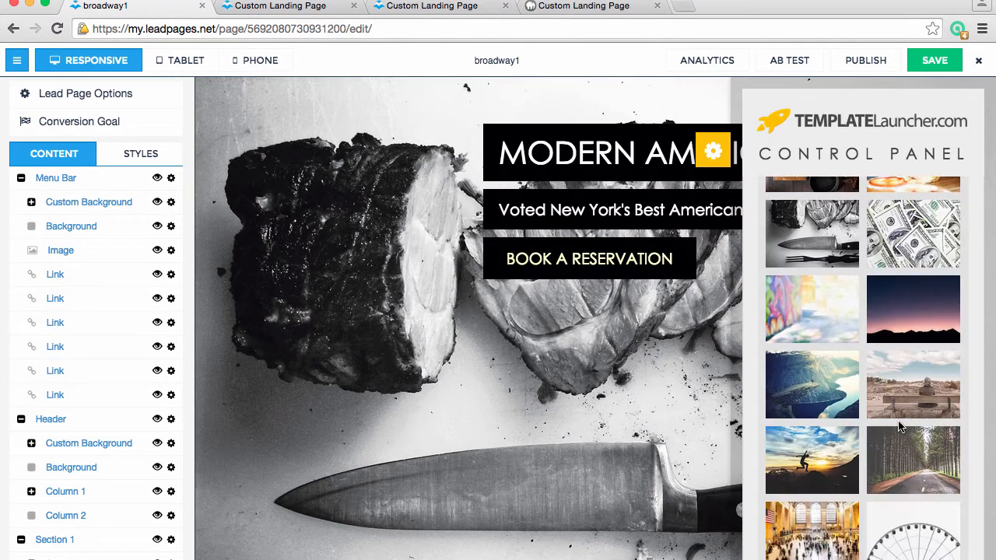
{"action": "scroll", "coordinate": [898, 425], "scroll_direction": "down", "scroll_amount": 8}
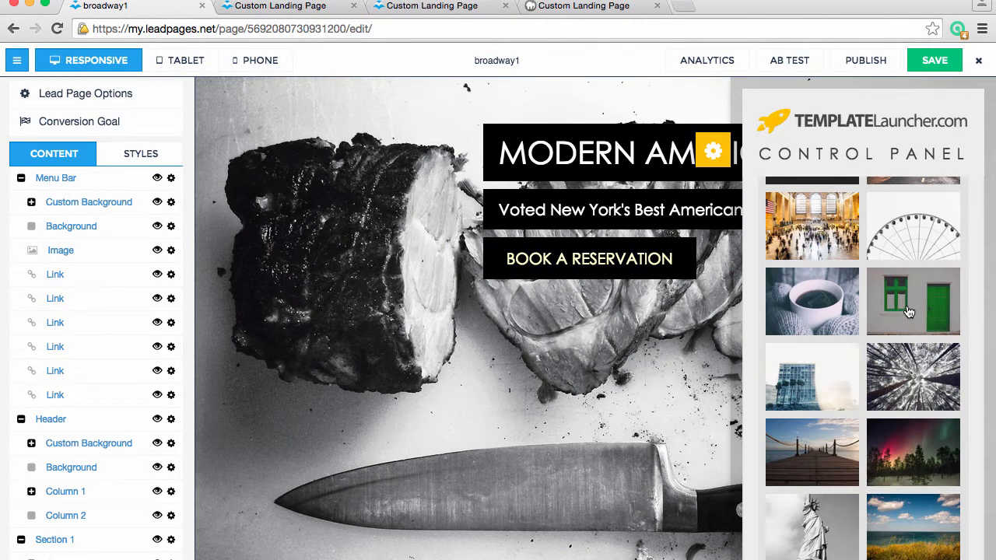
{"action": "scroll", "coordinate": [907, 311], "scroll_direction": "up", "scroll_amount": 2}
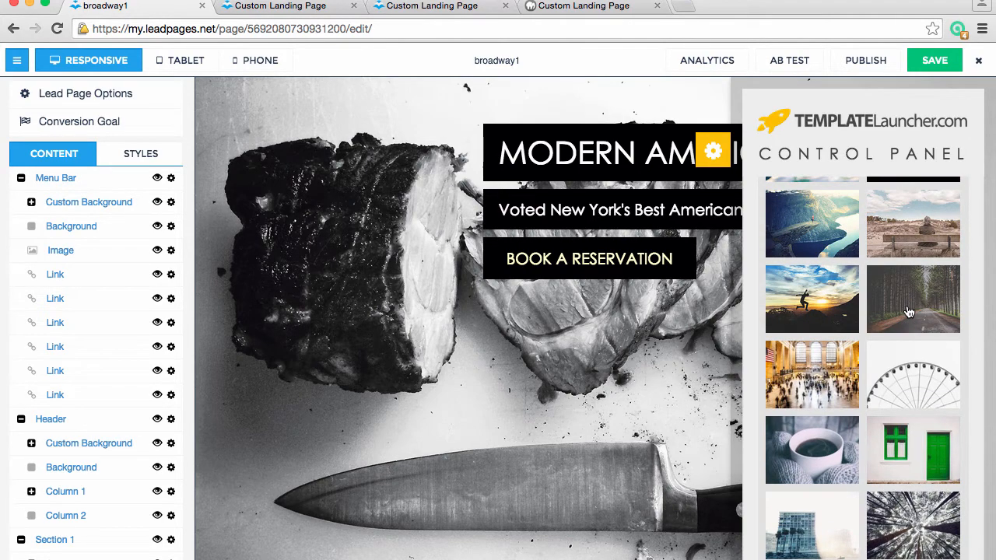
{"action": "scroll", "coordinate": [907, 311], "scroll_direction": "up", "scroll_amount": 10}
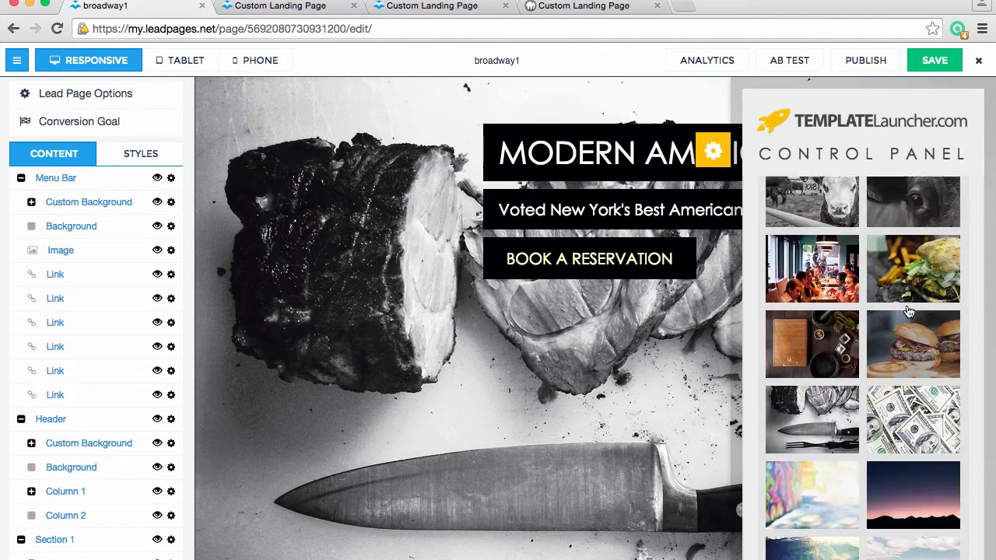
{"action": "scroll", "coordinate": [907, 311], "scroll_direction": "down", "scroll_amount": 2}
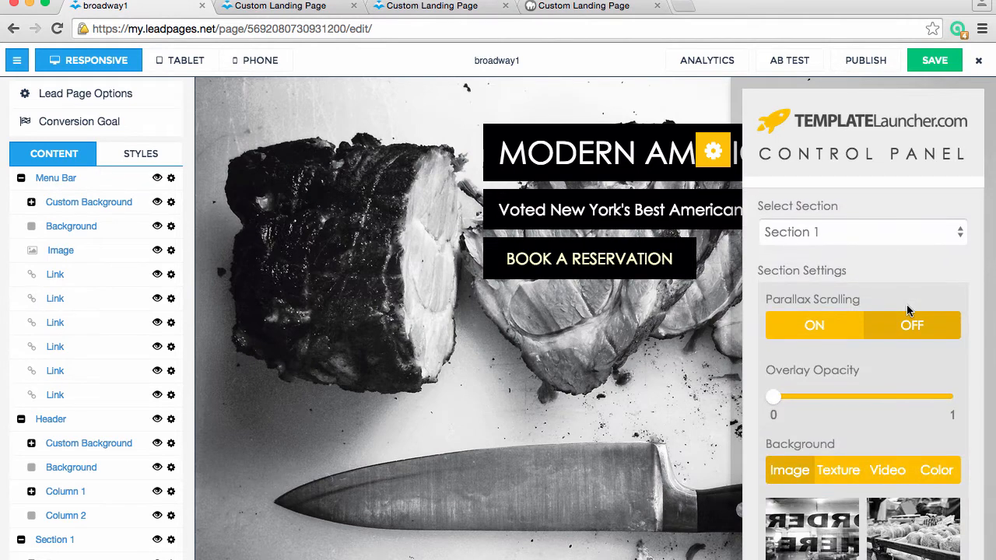
Choose Header as the section for background editing and turn its Parallax Scrolling on
{"action": "left_click", "coordinate": [884, 229]}
{"action": "left_click", "coordinate": [883, 212]}
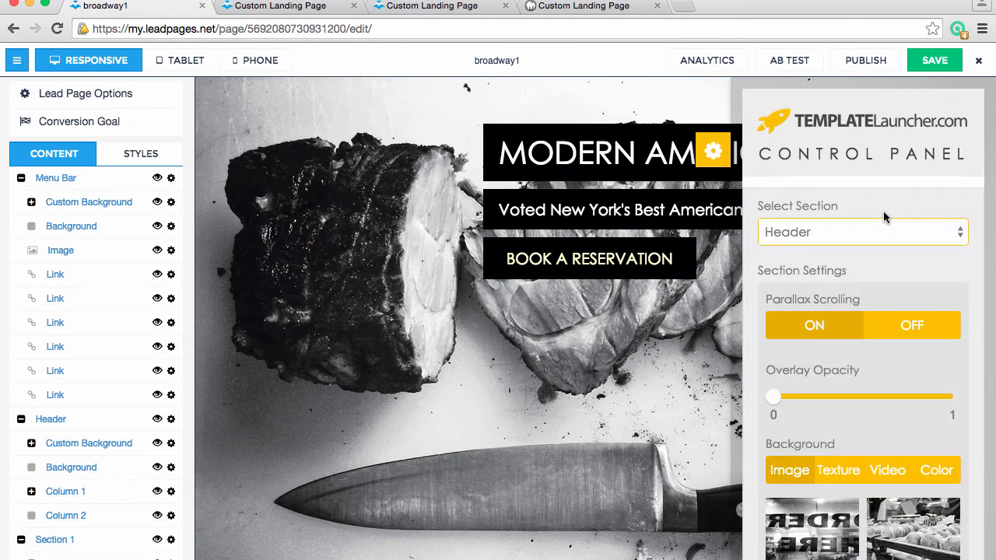
{"action": "left_click", "coordinate": [816, 322]}
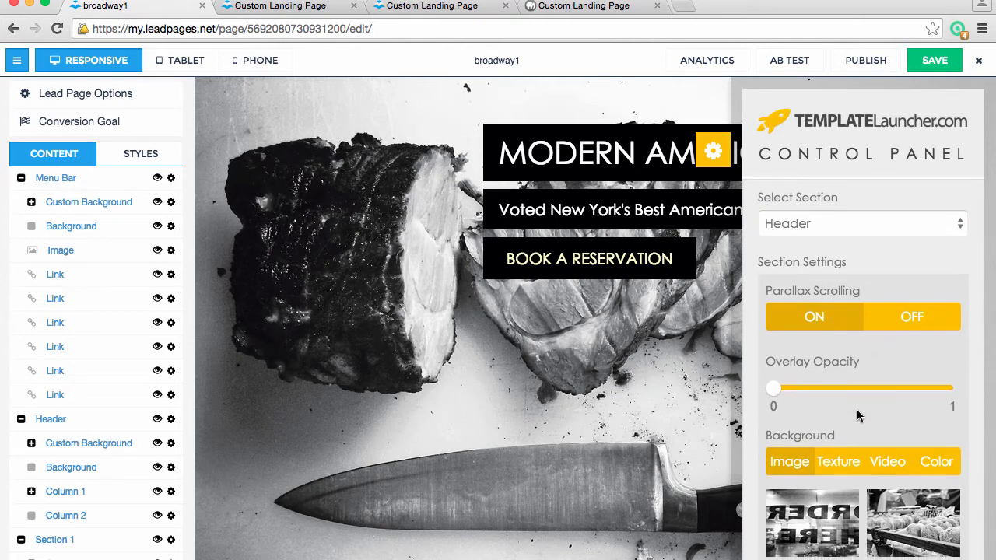
Set the Header's background image to the dark close-up of a bull's eye
{"action": "scroll", "coordinate": [858, 416], "scroll_direction": "down", "scroll_amount": 3}
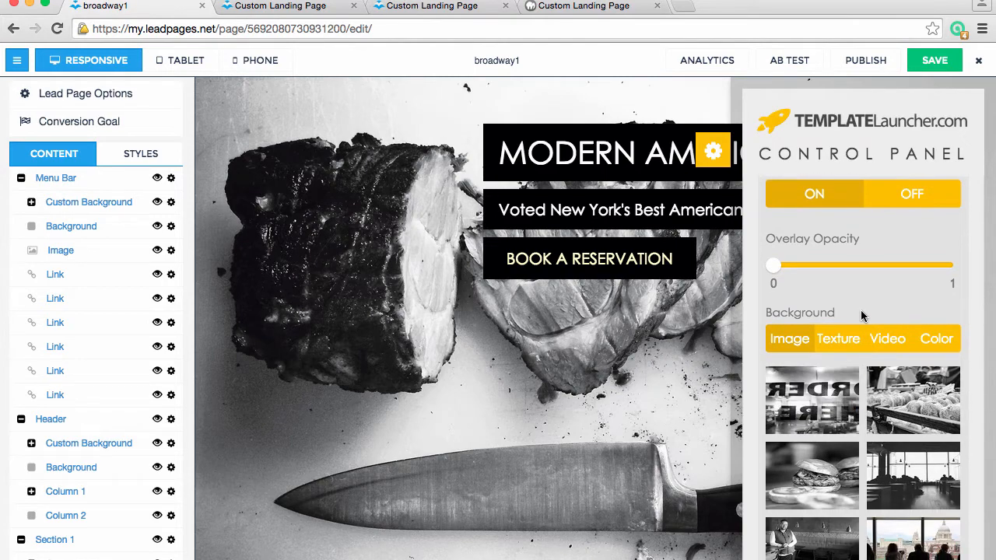
{"action": "scroll", "coordinate": [881, 297], "scroll_direction": "down", "scroll_amount": 6}
{"action": "scroll", "coordinate": [884, 304], "scroll_direction": "down", "scroll_amount": 5}
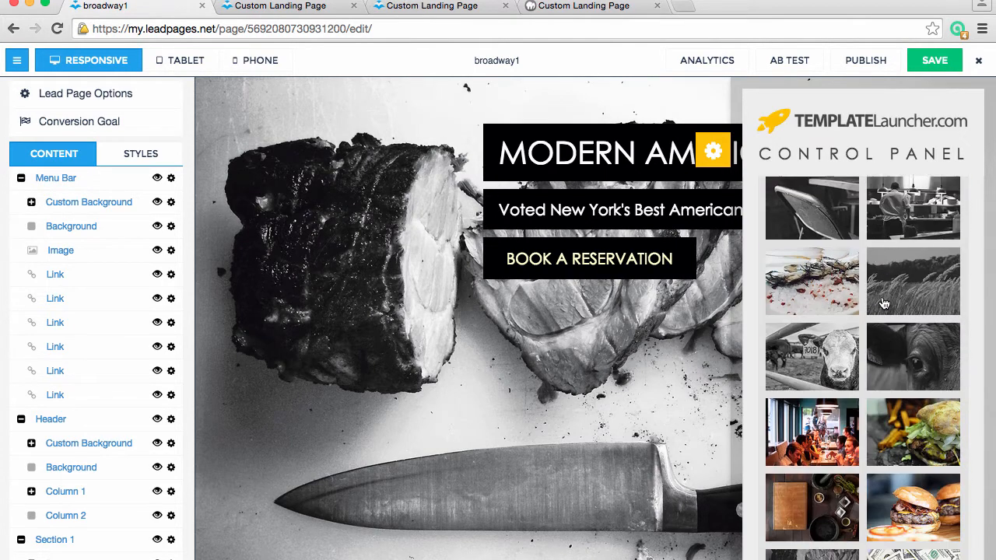
{"action": "left_click", "coordinate": [919, 358]}
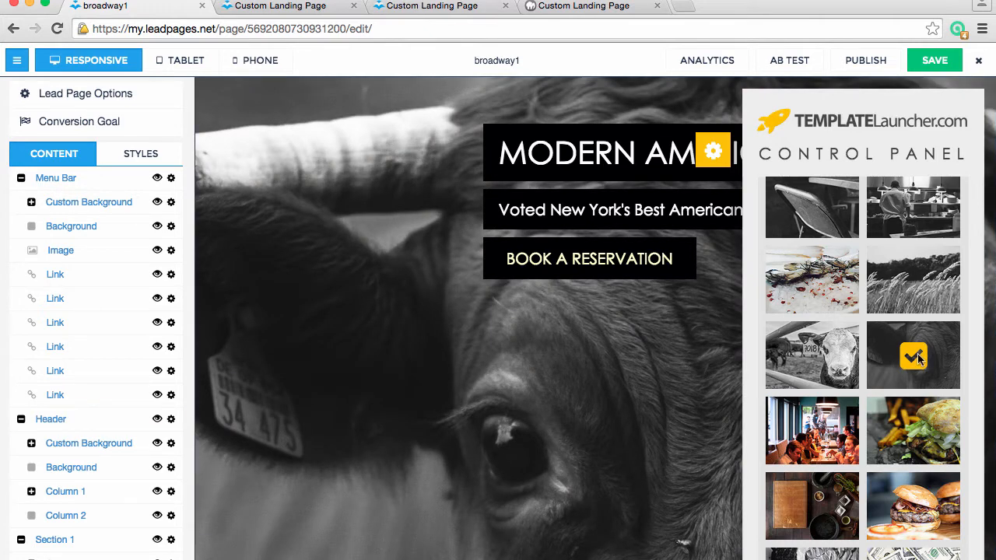
Try the Header with Parallax Scrolling off and Overlay Opacity at about 0.5, restoring parallax to on and opacity to 0
{"action": "scroll", "coordinate": [916, 351], "scroll_direction": "up", "scroll_amount": 8}
{"action": "scroll", "coordinate": [914, 350], "scroll_direction": "up", "scroll_amount": 3}
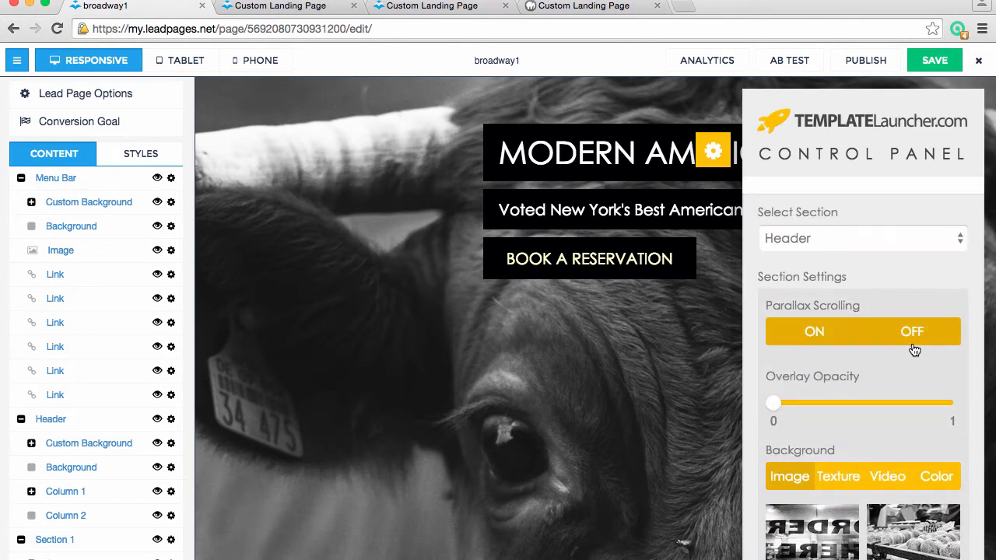
{"action": "scroll", "coordinate": [673, 412], "scroll_direction": "down", "scroll_amount": 2}
{"action": "scroll", "coordinate": [673, 412], "scroll_direction": "down", "scroll_amount": 1}
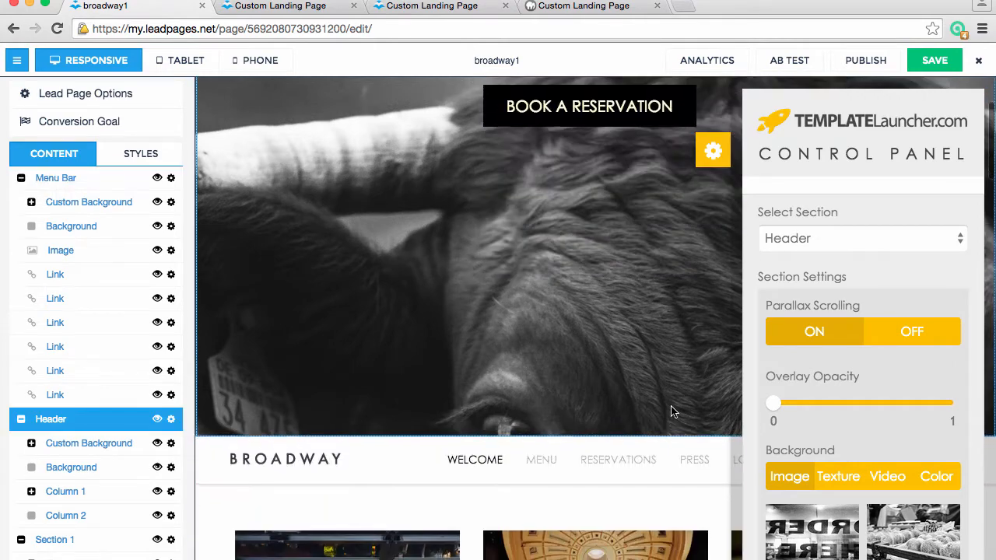
{"action": "scroll", "coordinate": [671, 410], "scroll_direction": "up", "scroll_amount": 4}
{"action": "left_click", "coordinate": [892, 342]}
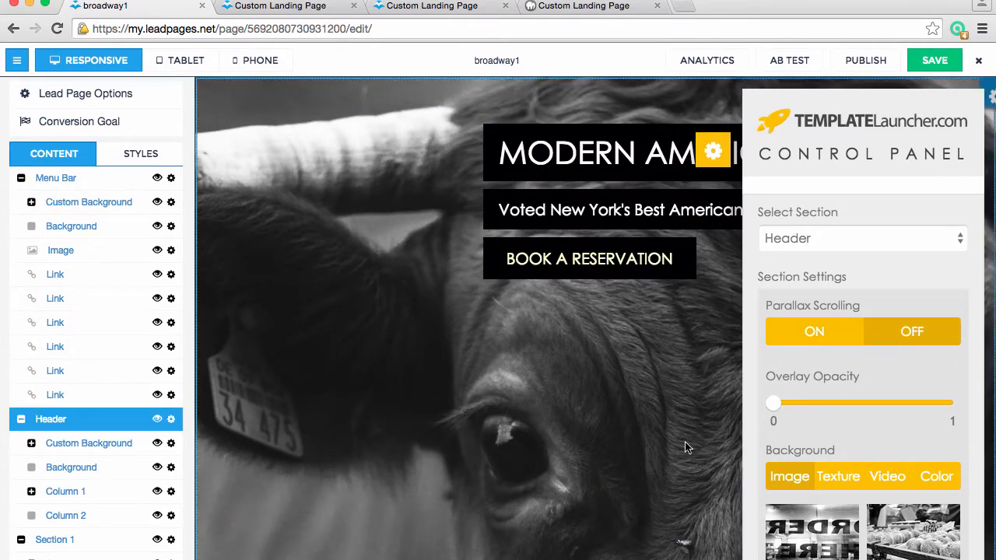
{"action": "scroll", "coordinate": [684, 441], "scroll_direction": "down", "scroll_amount": 3}
{"action": "scroll", "coordinate": [685, 441], "scroll_direction": "up", "scroll_amount": 3}
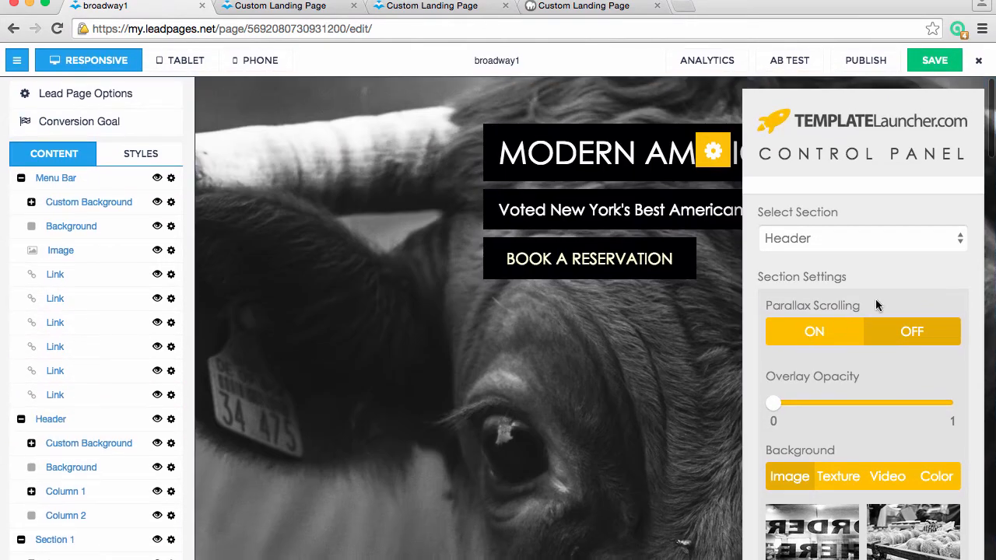
{"action": "left_click", "coordinate": [829, 346]}
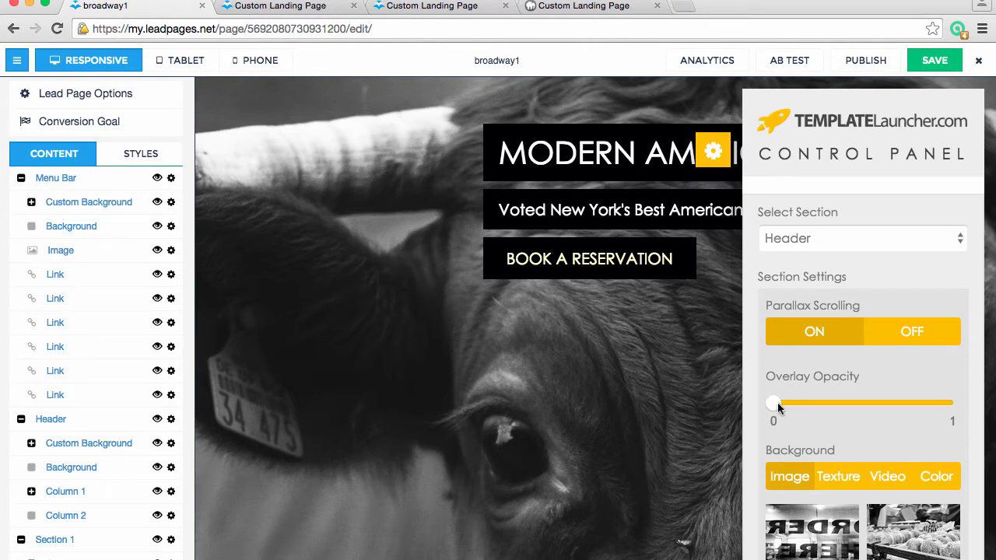
{"action": "left_click_drag", "start_coordinate": [777, 404], "coordinate": [865, 408]}
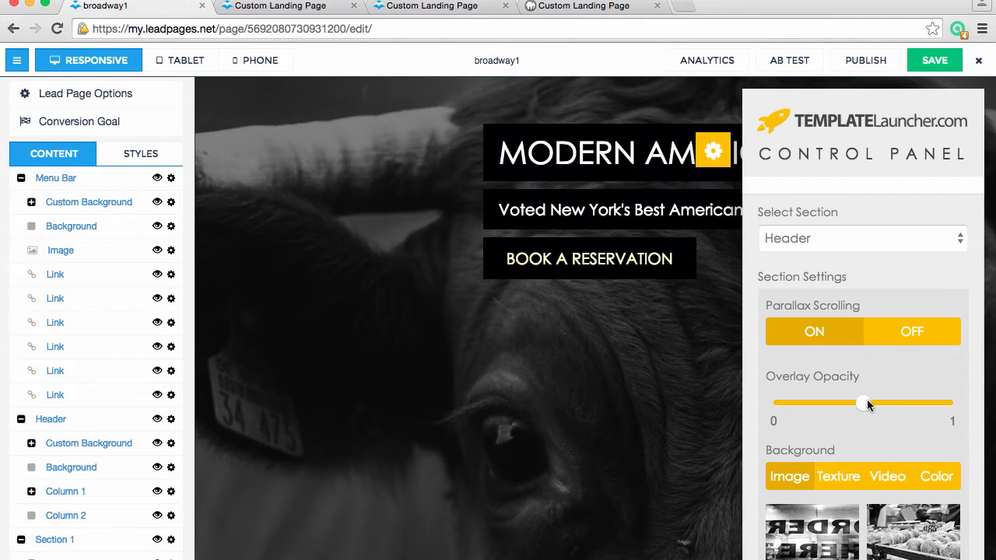
{"action": "left_click_drag", "start_coordinate": [865, 404], "coordinate": [773, 403]}
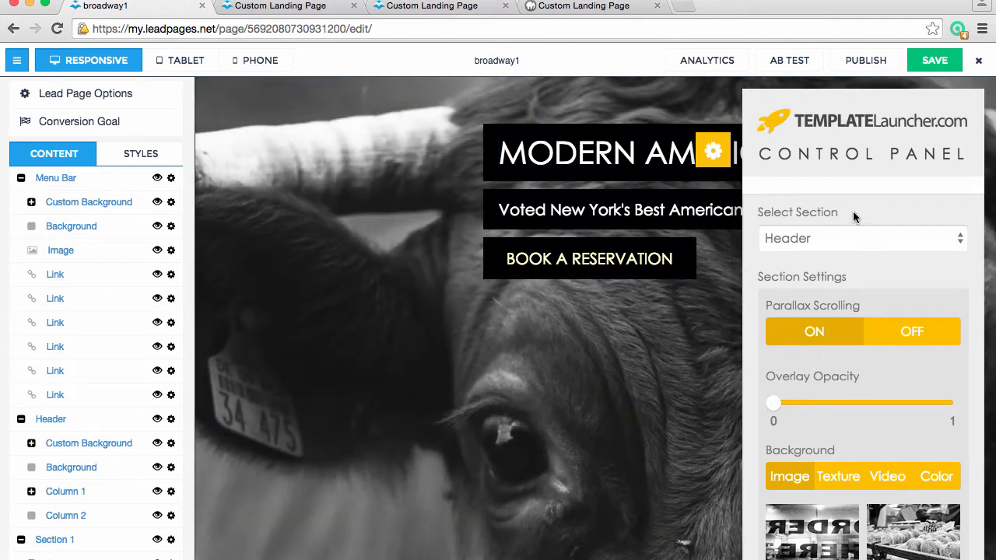
Browse the background textures and apply the medium gray woven texture to the Header
{"action": "left_click", "coordinate": [848, 474]}
{"action": "scroll", "coordinate": [862, 537], "scroll_direction": "down", "scroll_amount": 5}
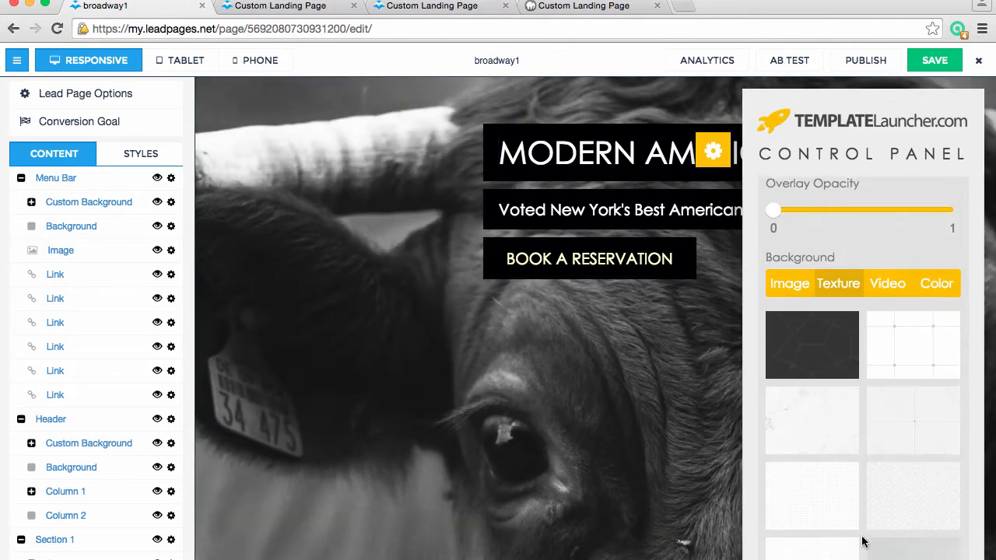
{"action": "scroll", "coordinate": [862, 540], "scroll_direction": "down", "scroll_amount": 2}
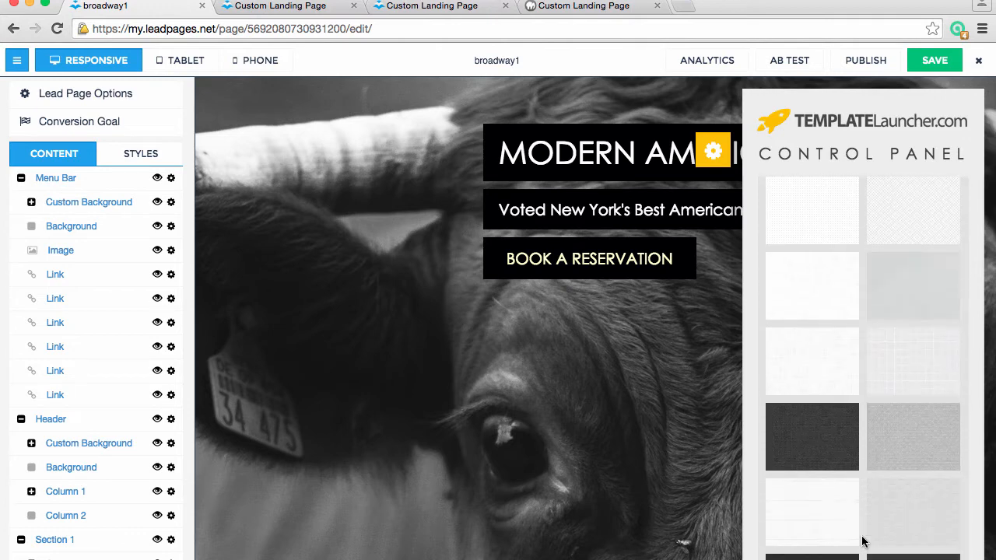
{"action": "left_click", "coordinate": [905, 444]}
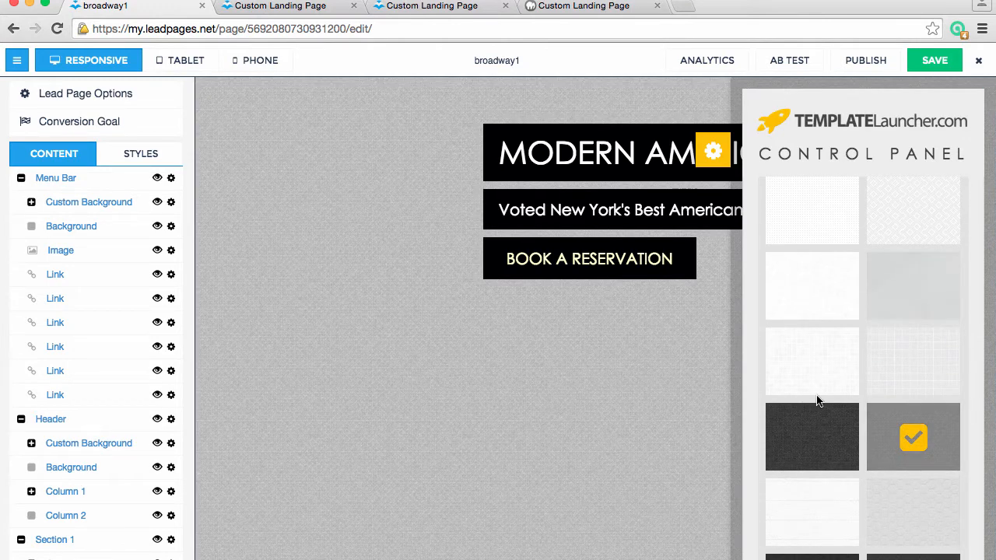
Set the Header's Overlay Opacity to about 0.15
{"action": "scroll", "coordinate": [818, 402], "scroll_direction": "up", "scroll_amount": 5}
{"action": "scroll", "coordinate": [818, 402], "scroll_direction": "up", "scroll_amount": 2}
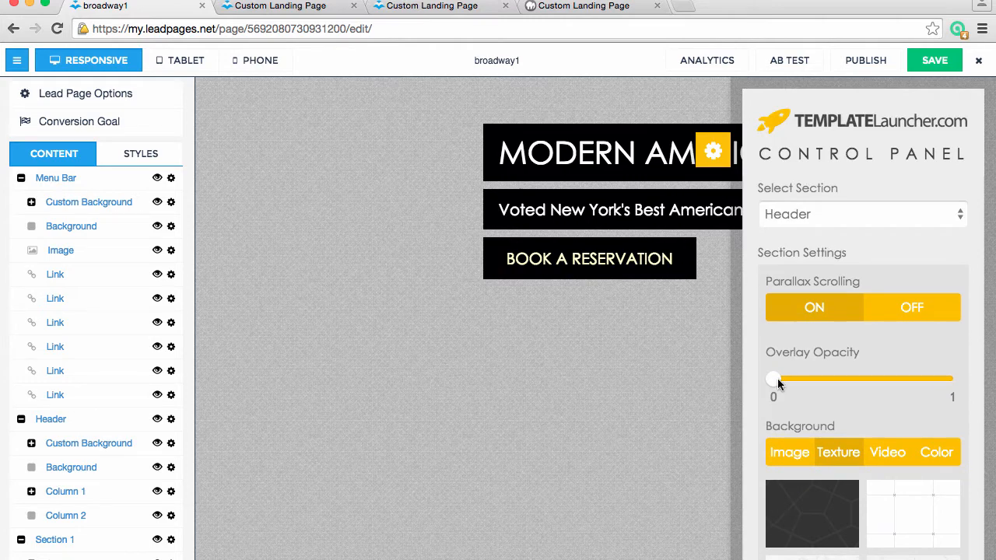
{"action": "left_click_drag", "start_coordinate": [777, 378], "coordinate": [806, 376]}
Compare how the textured Header scrolls with Parallax Scrolling on and off, and leave it on
{"action": "scroll", "coordinate": [643, 373], "scroll_direction": "down", "scroll_amount": 2}
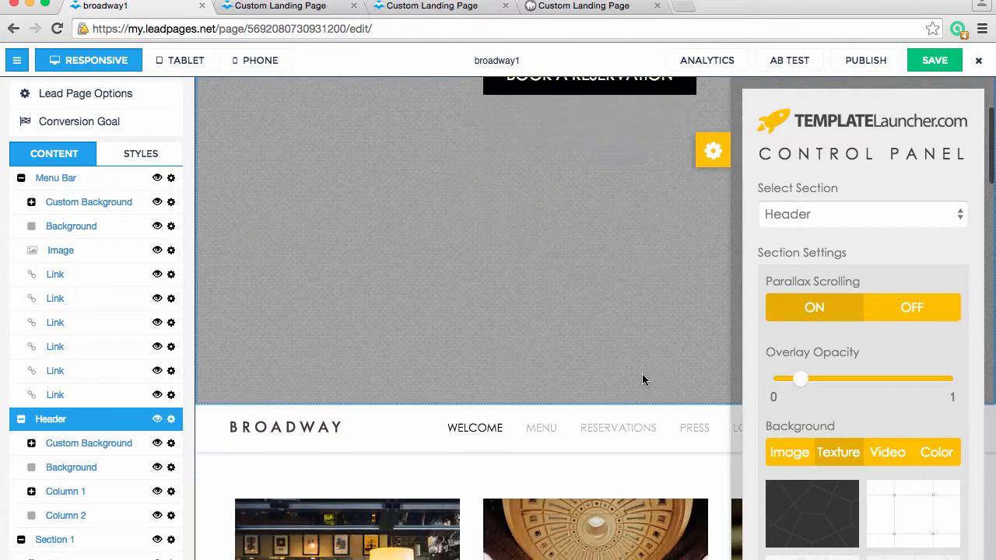
{"action": "scroll", "coordinate": [643, 374], "scroll_direction": "up", "scroll_amount": 2}
{"action": "scroll", "coordinate": [642, 374], "scroll_direction": "down", "scroll_amount": 2}
{"action": "scroll", "coordinate": [642, 374], "scroll_direction": "up", "scroll_amount": 1}
{"action": "left_click", "coordinate": [925, 305]}
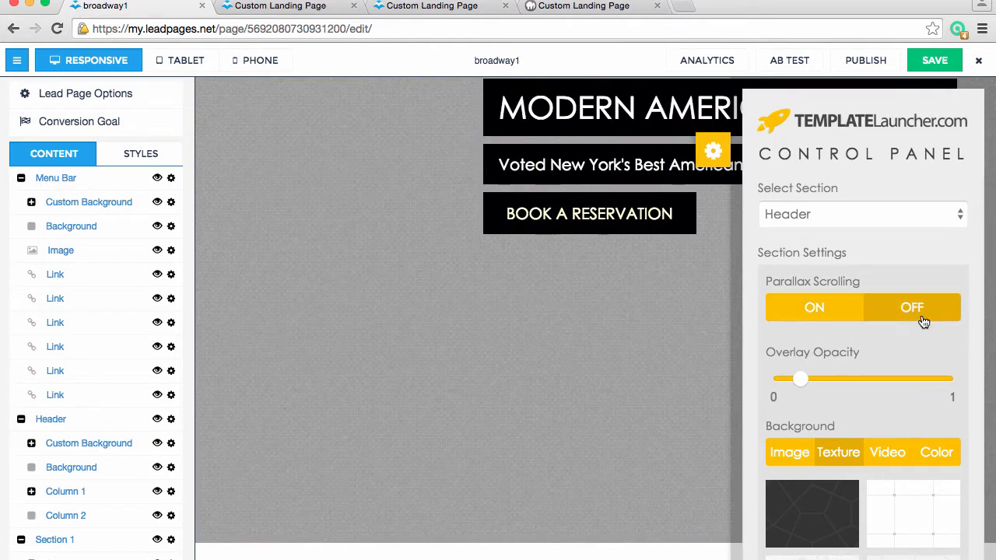
{"action": "scroll", "coordinate": [636, 416], "scroll_direction": "down", "scroll_amount": 1}
{"action": "scroll", "coordinate": [637, 417], "scroll_direction": "up", "scroll_amount": 2}
{"action": "left_click", "coordinate": [816, 315]}
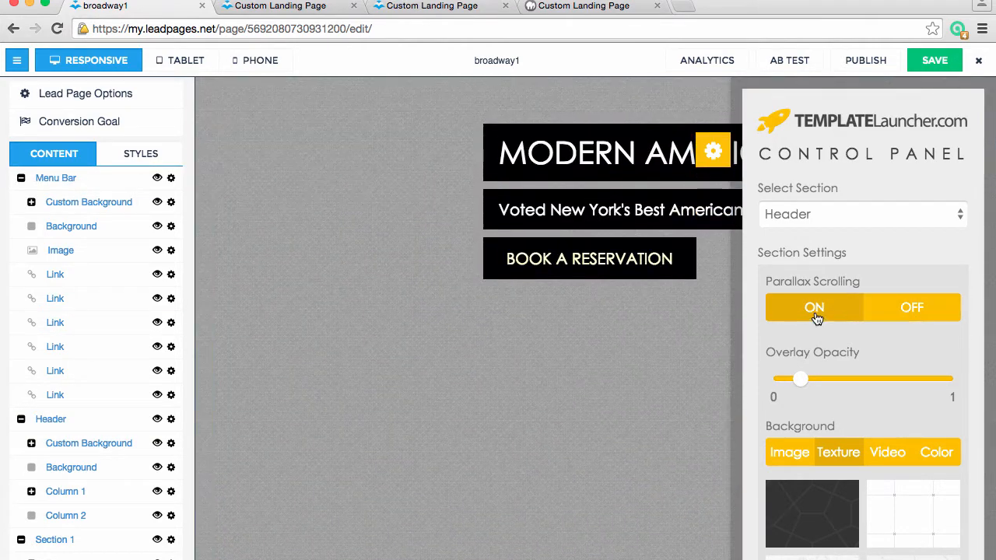
Set the Header's background to the street video with the cyclist
{"action": "scroll", "coordinate": [886, 469], "scroll_direction": "down", "scroll_amount": 2}
{"action": "left_click", "coordinate": [891, 392]}
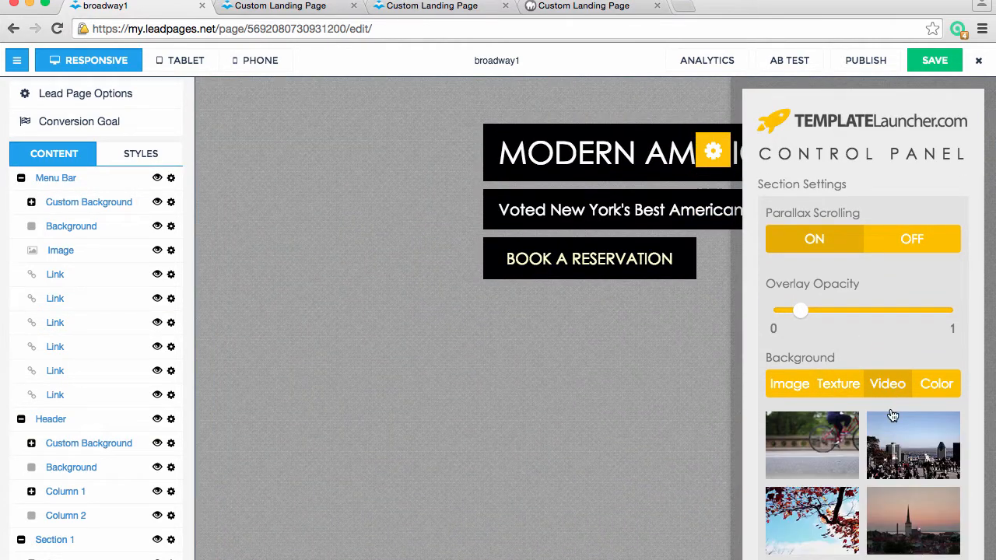
{"action": "scroll", "coordinate": [891, 412], "scroll_direction": "down", "scroll_amount": 3}
{"action": "left_click", "coordinate": [838, 336]}
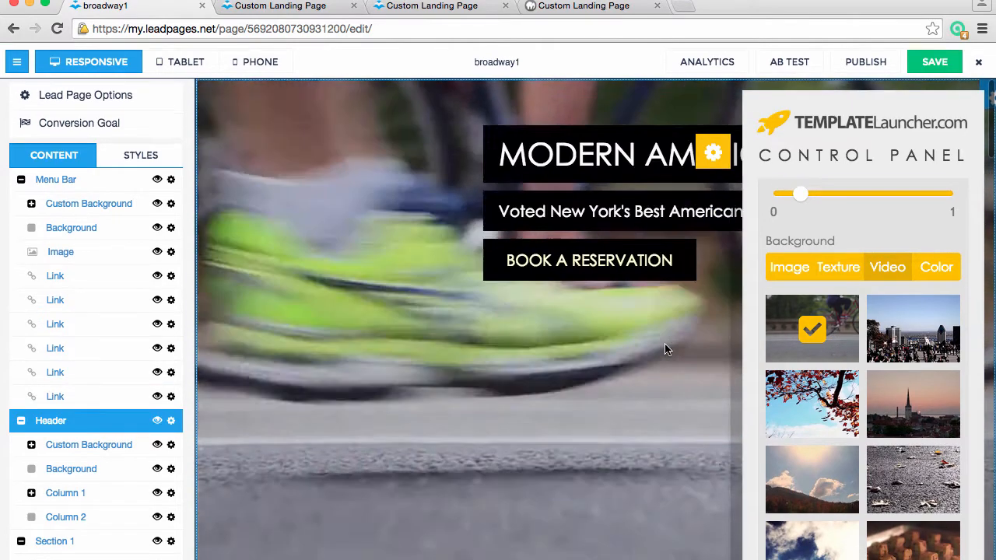
Try light gray, dark gray and black as the Header's background color and settle on white
{"action": "scroll", "coordinate": [891, 367], "scroll_direction": "up", "scroll_amount": 5}
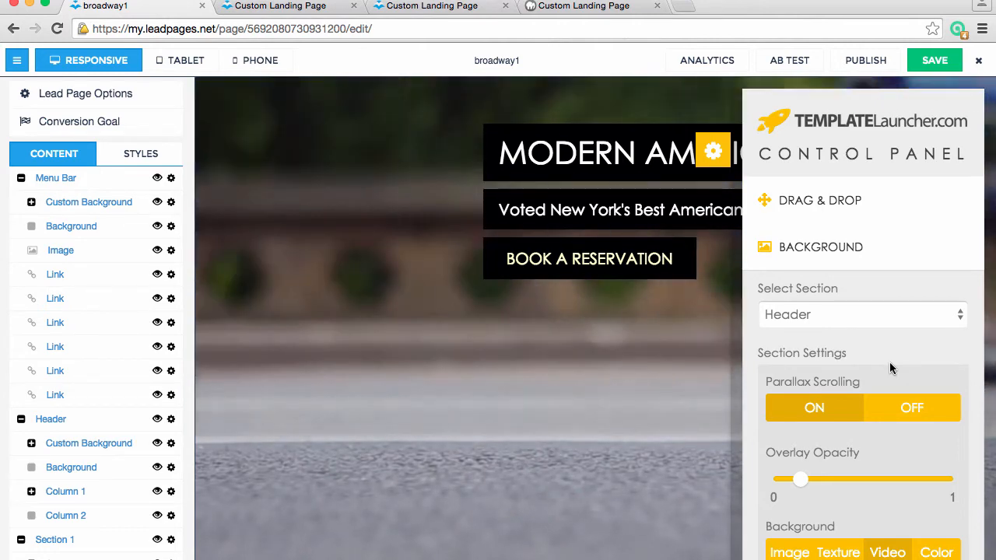
{"action": "scroll", "coordinate": [890, 367], "scroll_direction": "down", "scroll_amount": 5}
{"action": "left_click", "coordinate": [939, 377]}
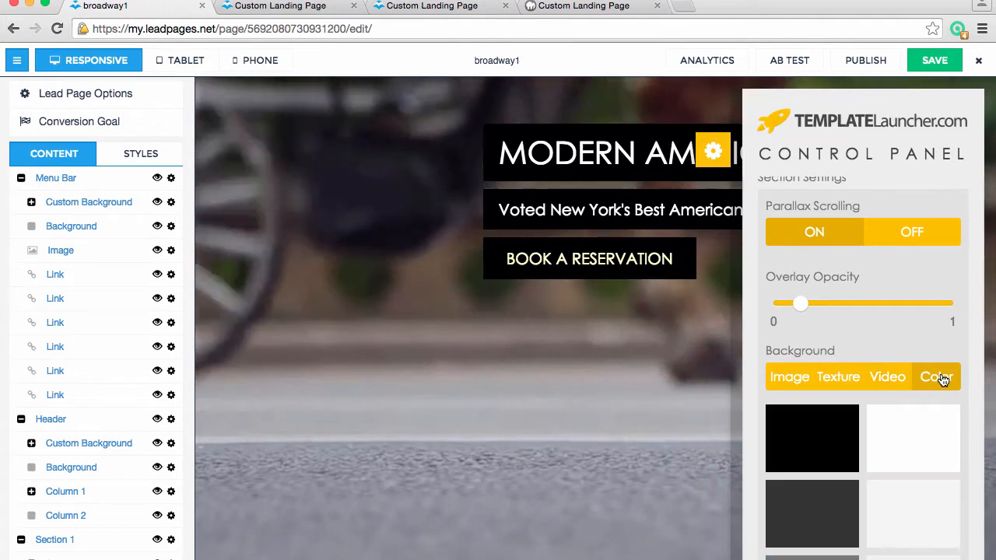
{"action": "left_click", "coordinate": [909, 519]}
{"action": "left_click", "coordinate": [840, 514]}
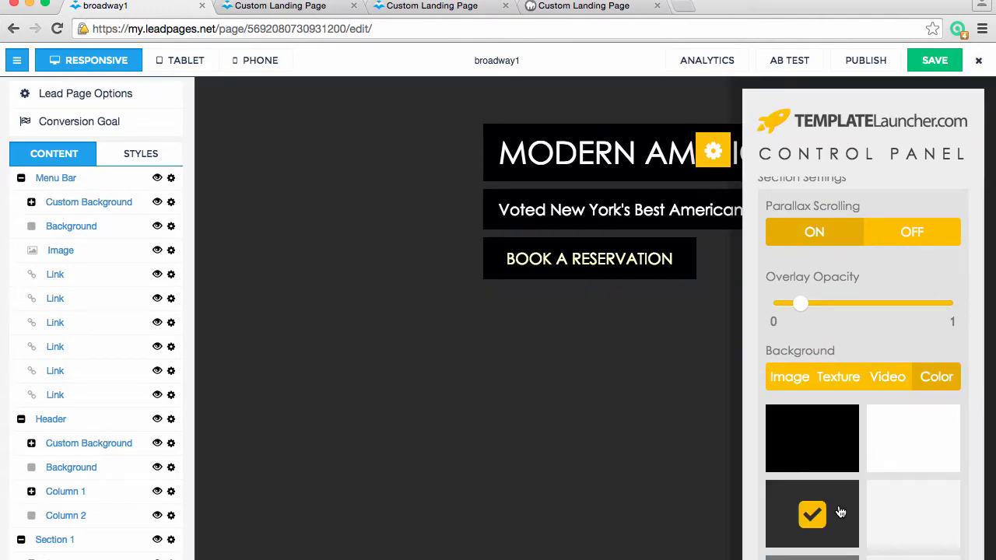
{"action": "left_click", "coordinate": [833, 467]}
{"action": "left_click", "coordinate": [889, 453]}
Close the Background options, open the Animations options and turn animations on
{"action": "scroll", "coordinate": [889, 454], "scroll_direction": "up", "scroll_amount": 2}
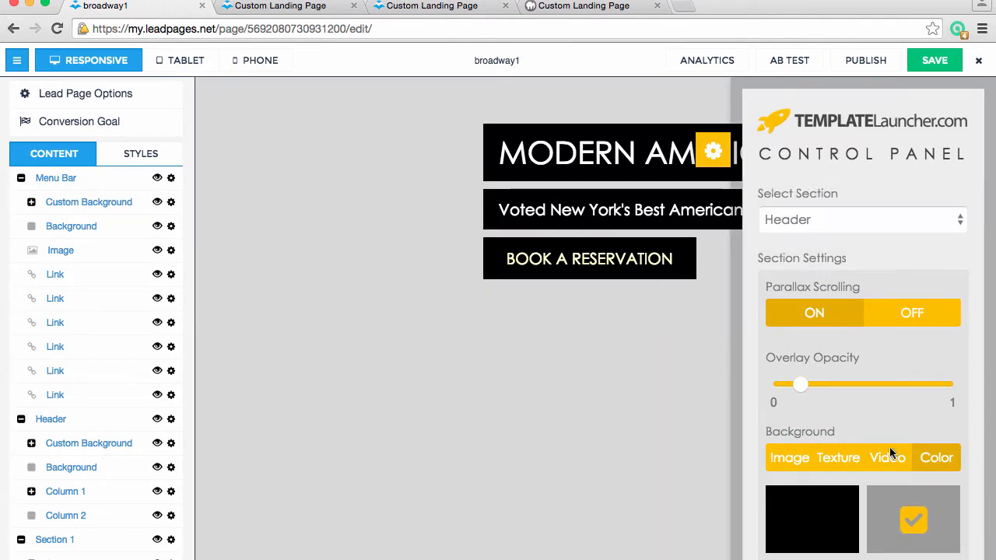
{"action": "scroll", "coordinate": [891, 451], "scroll_direction": "up", "scroll_amount": 2}
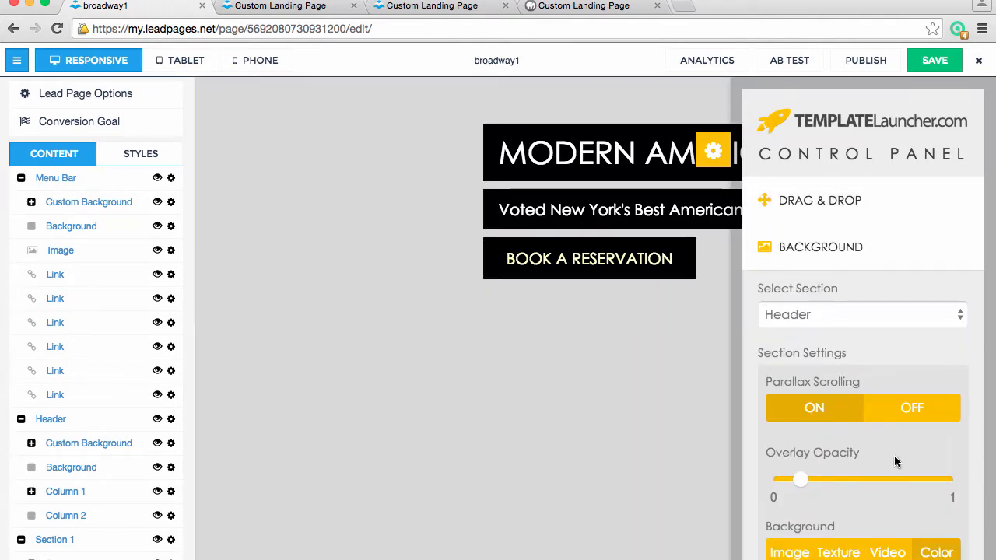
{"action": "left_click", "coordinate": [830, 247]}
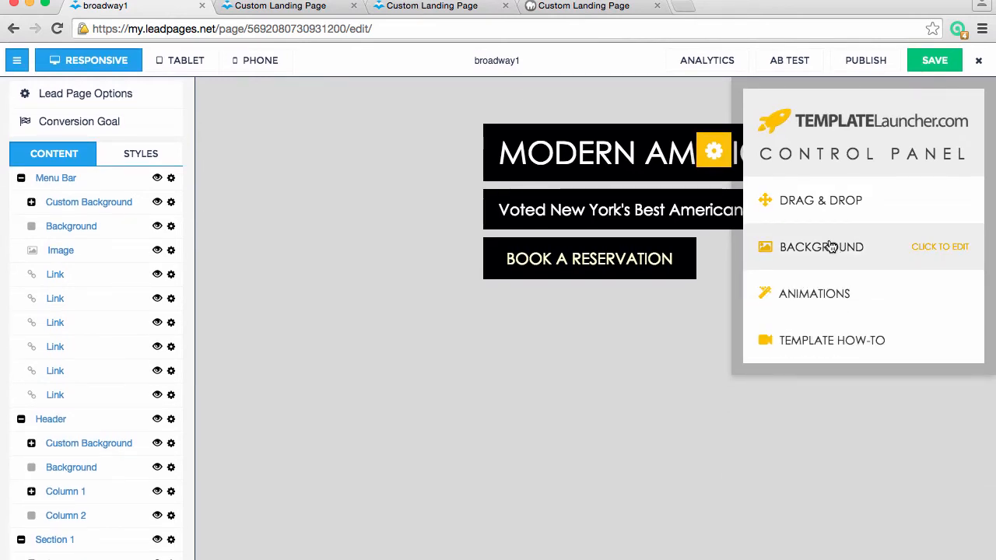
{"action": "left_click", "coordinate": [826, 302]}
{"action": "left_click", "coordinate": [831, 361]}
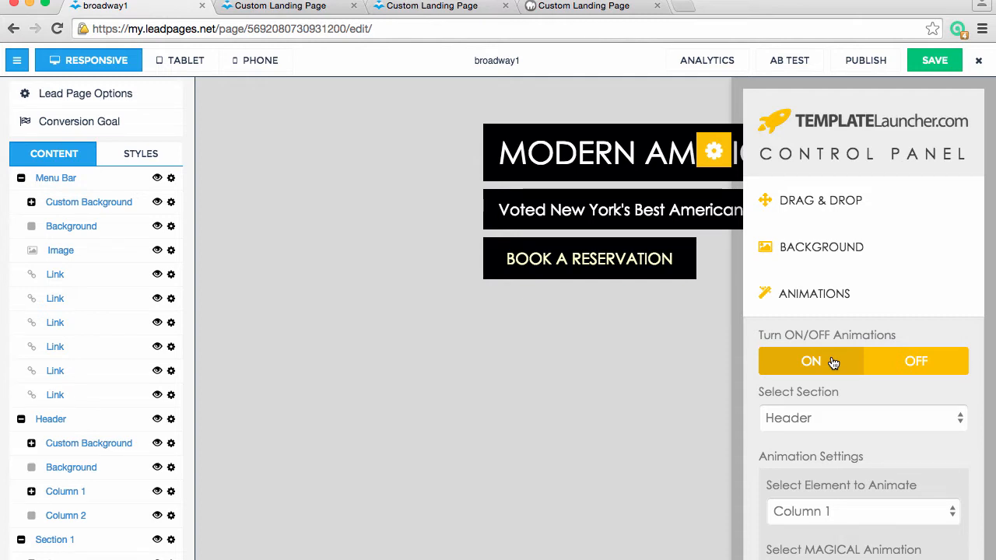
Choose Header as the section and Column 1 as the element to animate
{"action": "left_click", "coordinate": [856, 417]}
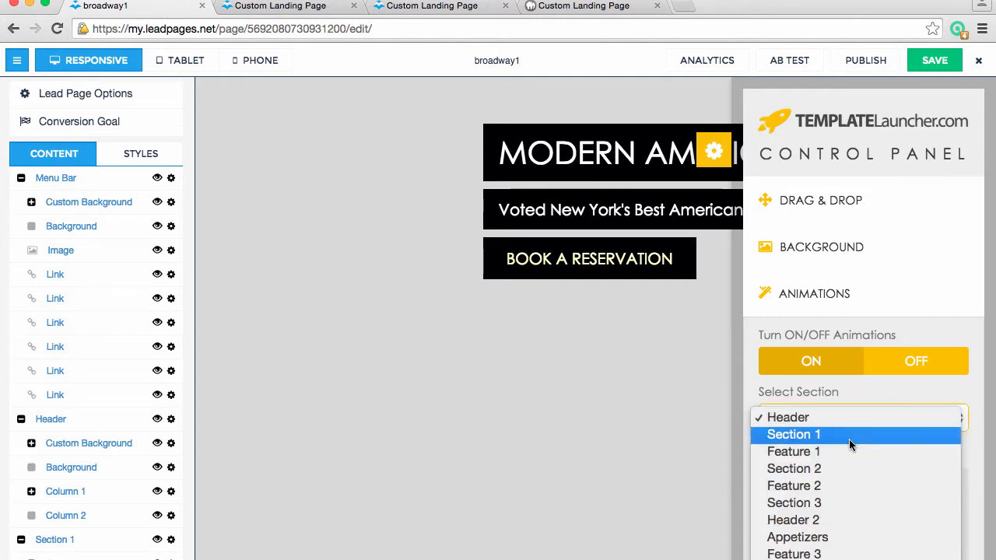
{"action": "left_click", "coordinate": [851, 427]}
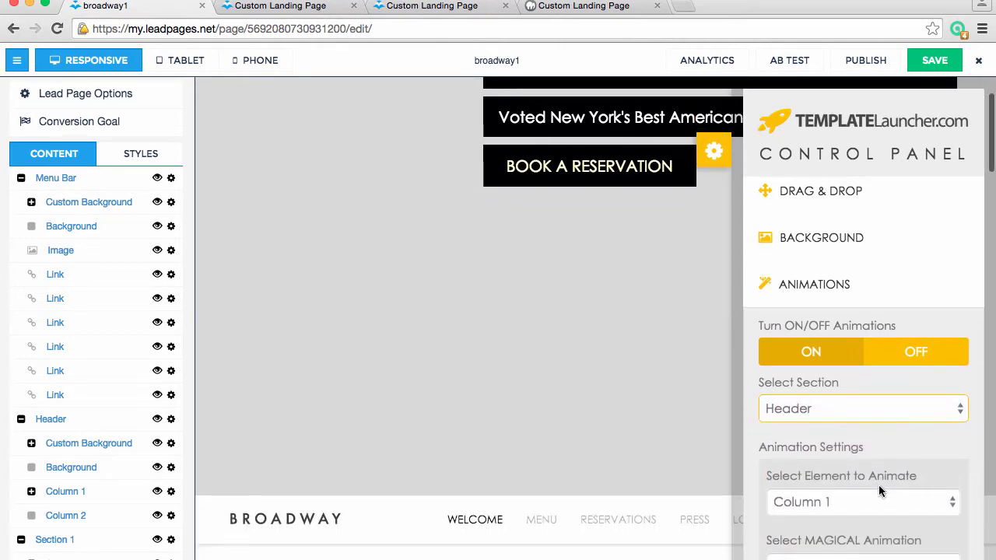
{"action": "left_click", "coordinate": [880, 512]}
{"action": "left_click", "coordinate": [880, 512]}
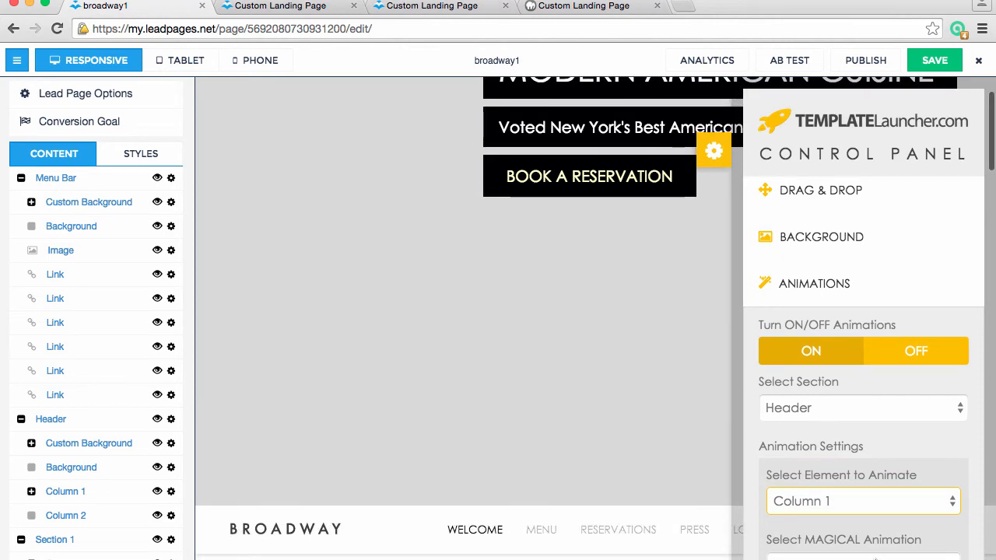
Try the wobble and pulse animations on the Header's Column 1, finishing with another Attention Seekers animation
{"action": "left_click", "coordinate": [879, 552]}
{"action": "scroll", "coordinate": [868, 510], "scroll_direction": "down", "scroll_amount": 10}
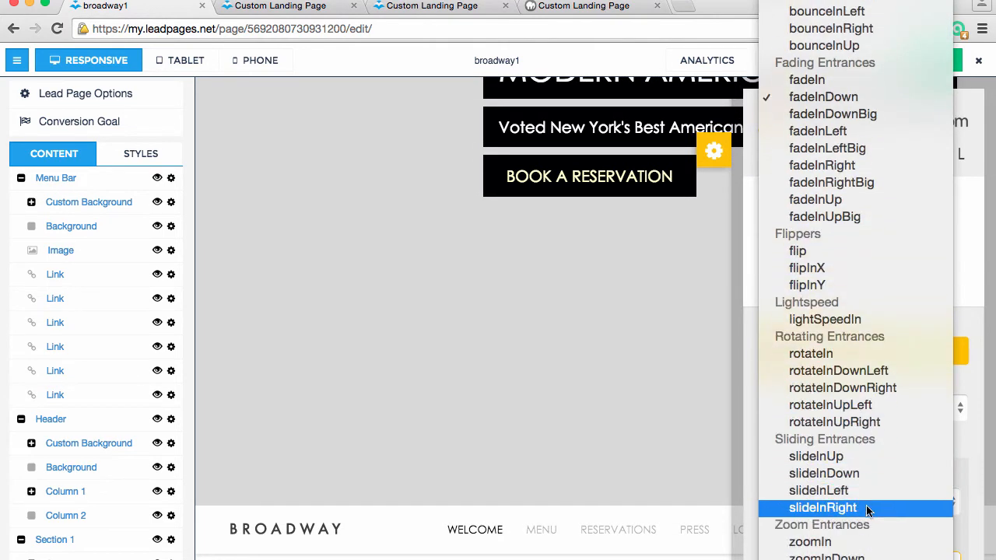
{"action": "scroll", "coordinate": [865, 505], "scroll_direction": "up", "scroll_amount": 5}
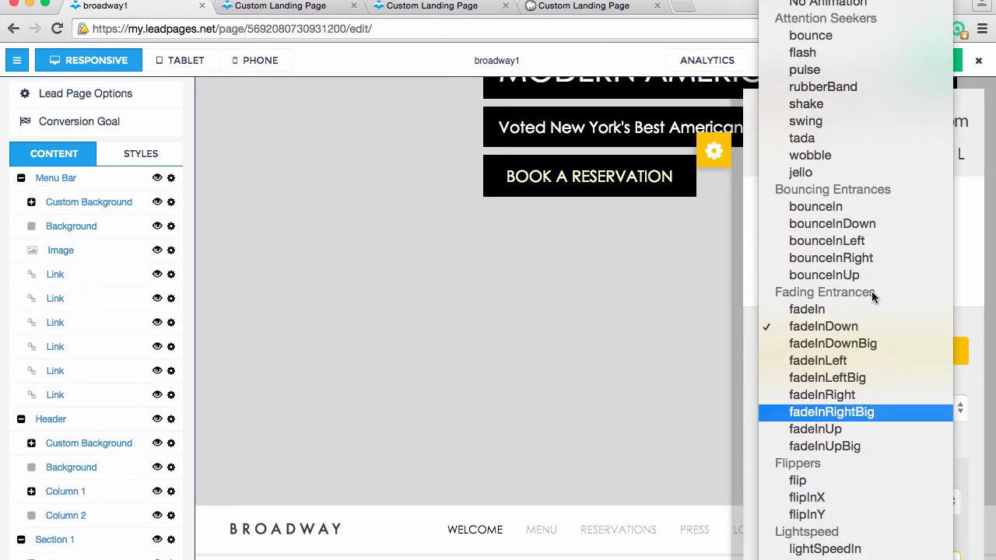
{"action": "left_click", "coordinate": [857, 156]}
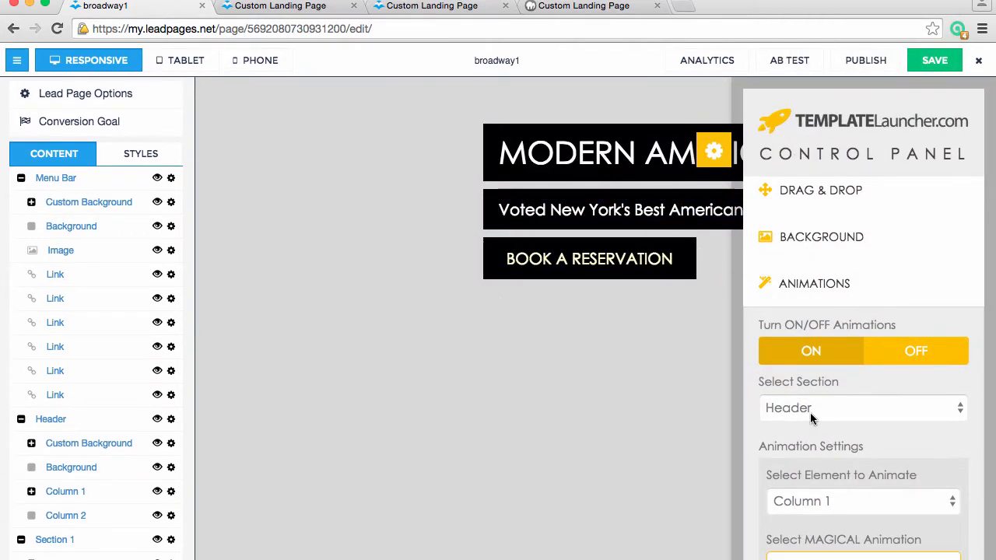
{"action": "left_click", "coordinate": [873, 557]}
{"action": "left_click", "coordinate": [874, 477]}
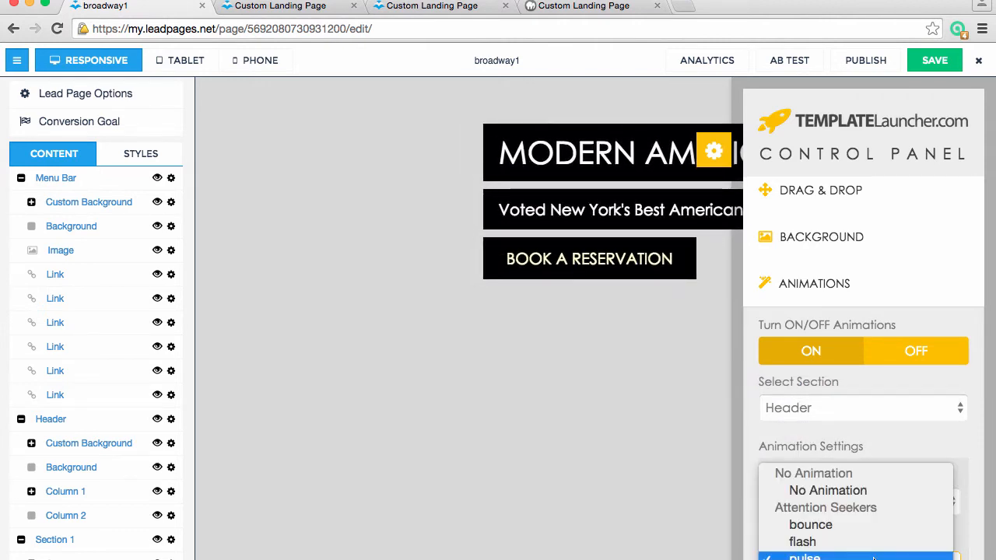
{"action": "left_click", "coordinate": [873, 557]}
{"action": "left_click", "coordinate": [872, 534]}
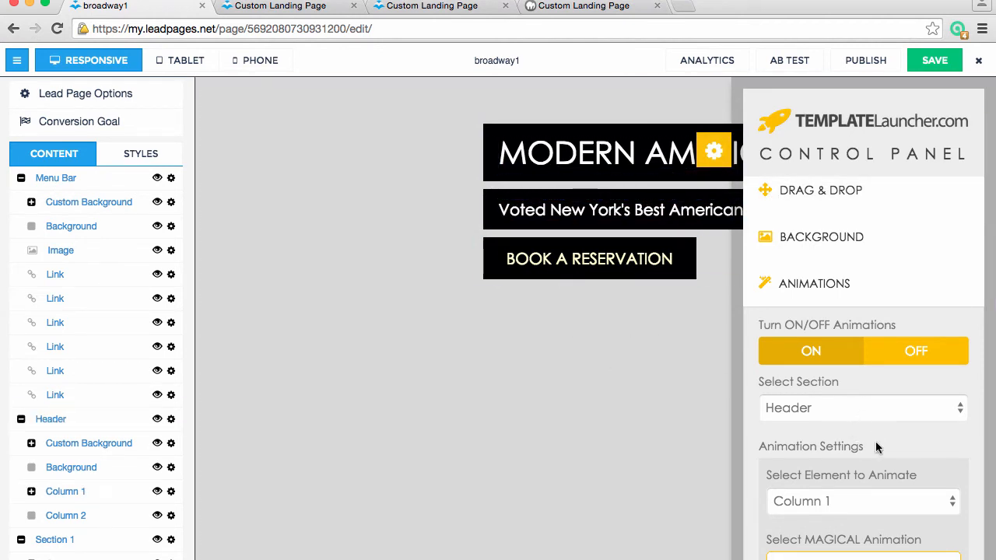
Choose Section 1 as the section and Row 1 as the element to animate
{"action": "left_click", "coordinate": [864, 406]}
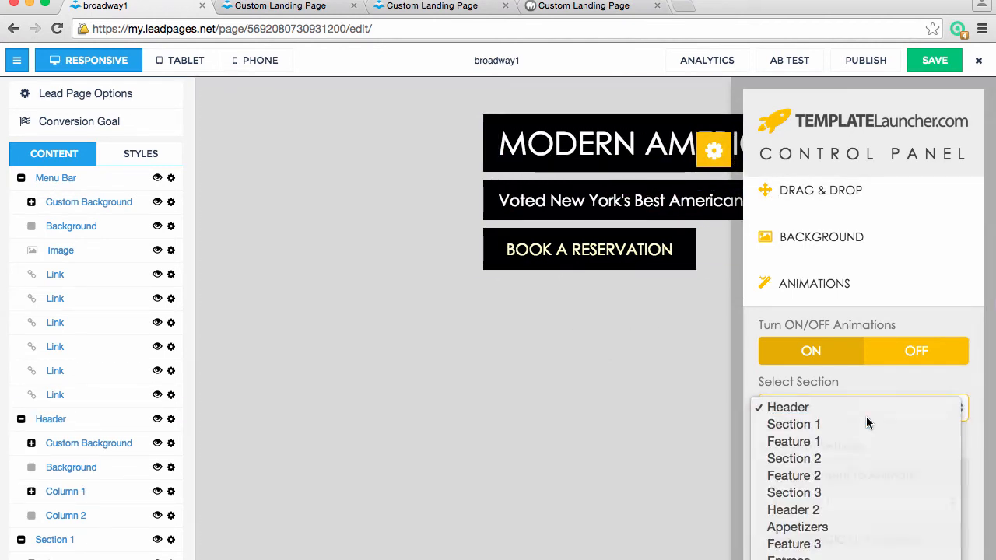
{"action": "left_click", "coordinate": [868, 424]}
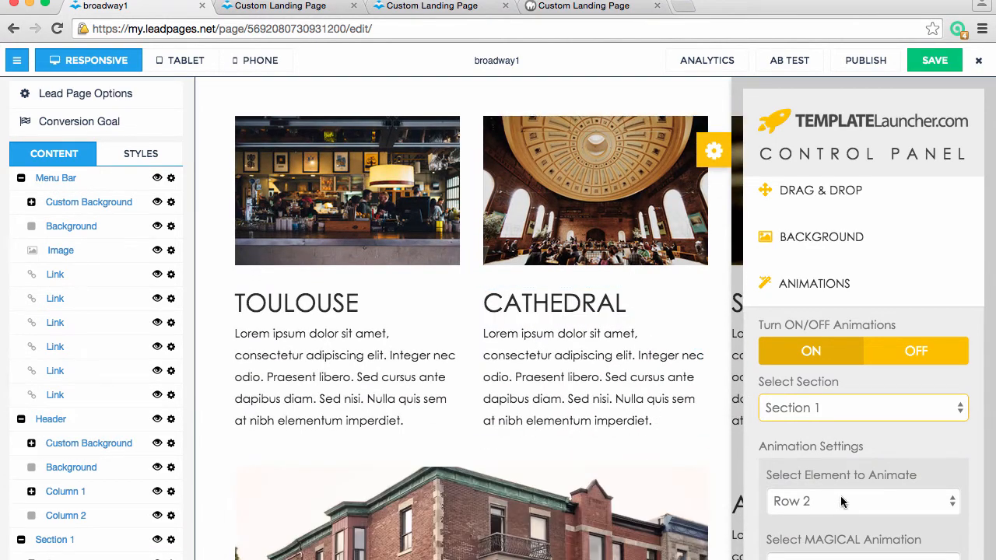
{"action": "scroll", "coordinate": [844, 476], "scroll_direction": "up", "scroll_amount": 1}
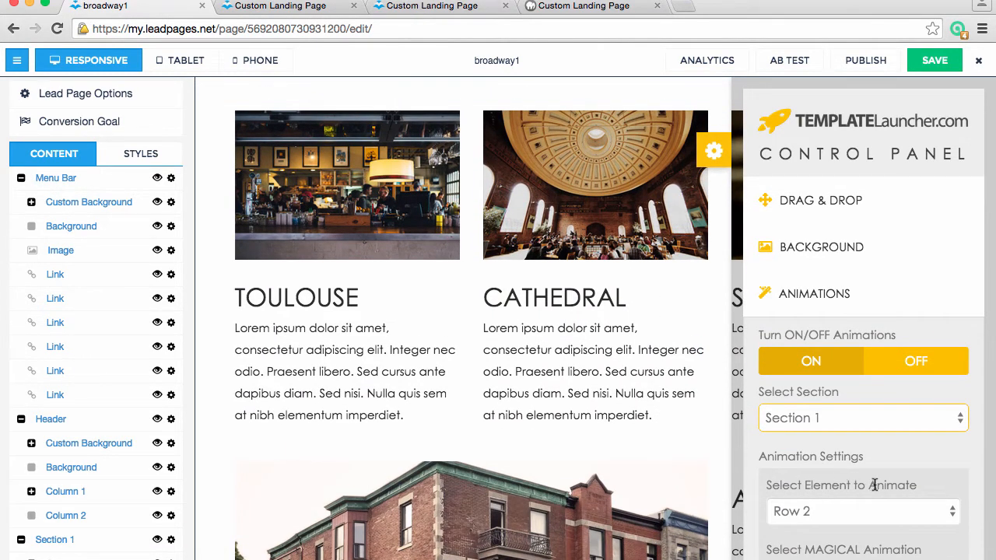
{"action": "left_click", "coordinate": [871, 514]}
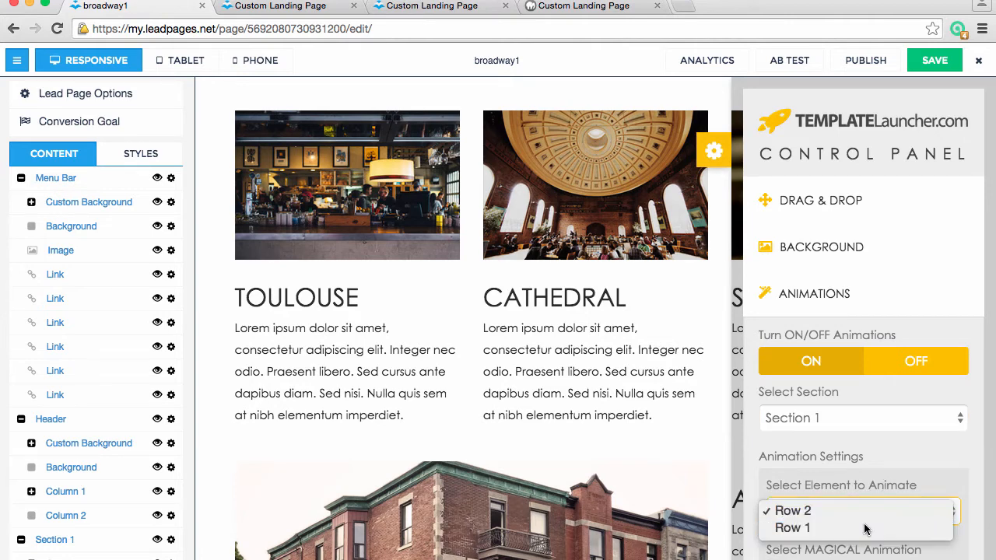
{"action": "left_click", "coordinate": [866, 528]}
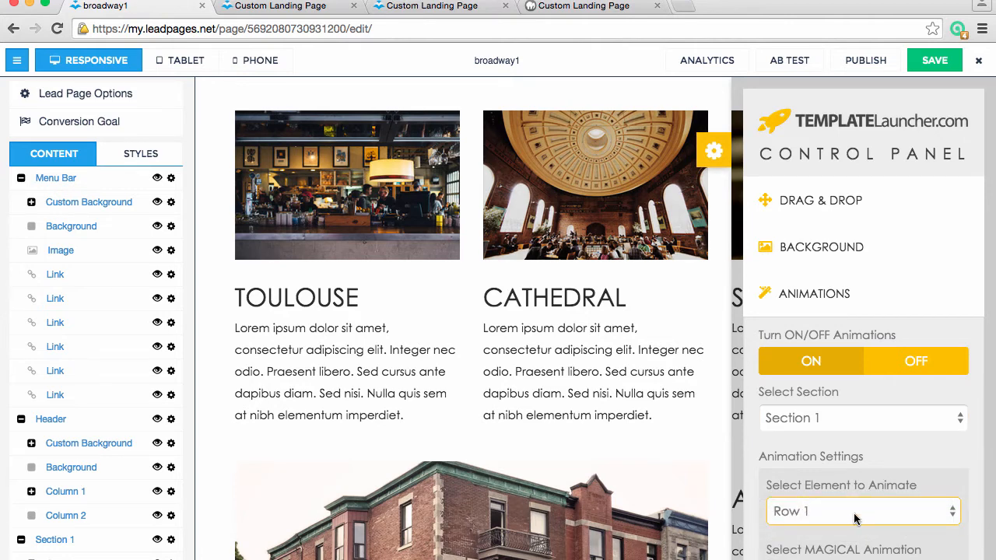
Set Row 1's animation to bounceInUp and view the row on the page
{"action": "scroll", "coordinate": [853, 519], "scroll_direction": "down", "scroll_amount": 2}
{"action": "left_click", "coordinate": [857, 526]}
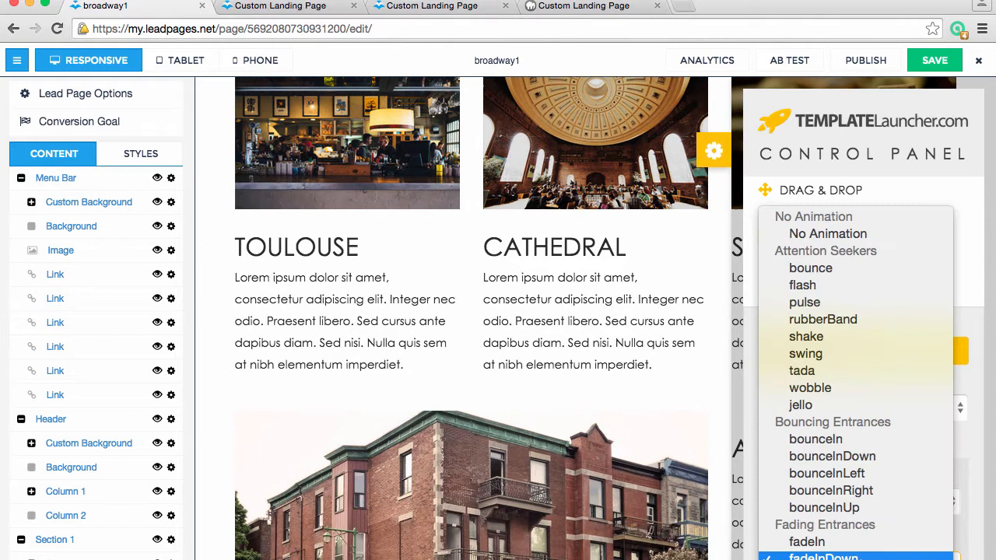
{"action": "left_click", "coordinate": [857, 506]}
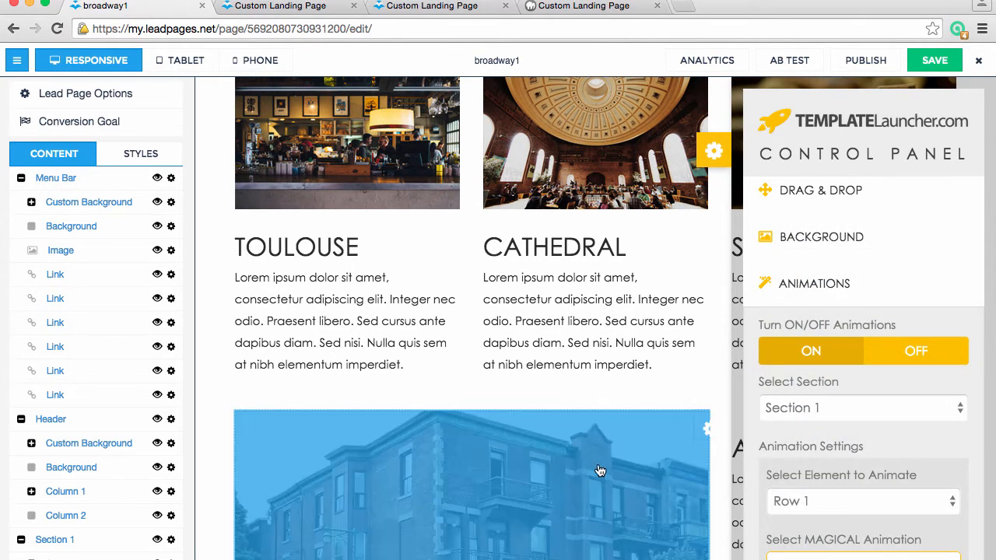
{"action": "scroll", "coordinate": [607, 482], "scroll_direction": "down", "scroll_amount": 3}
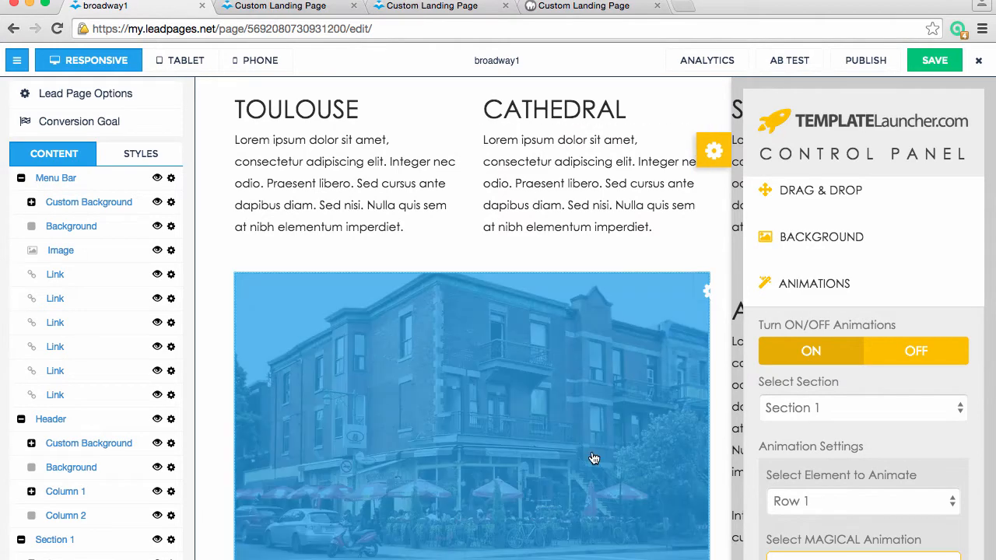
Switch the animated element to Row 2 and apply the flipInY animation
{"action": "left_click", "coordinate": [843, 511]}
{"action": "left_click", "coordinate": [841, 484]}
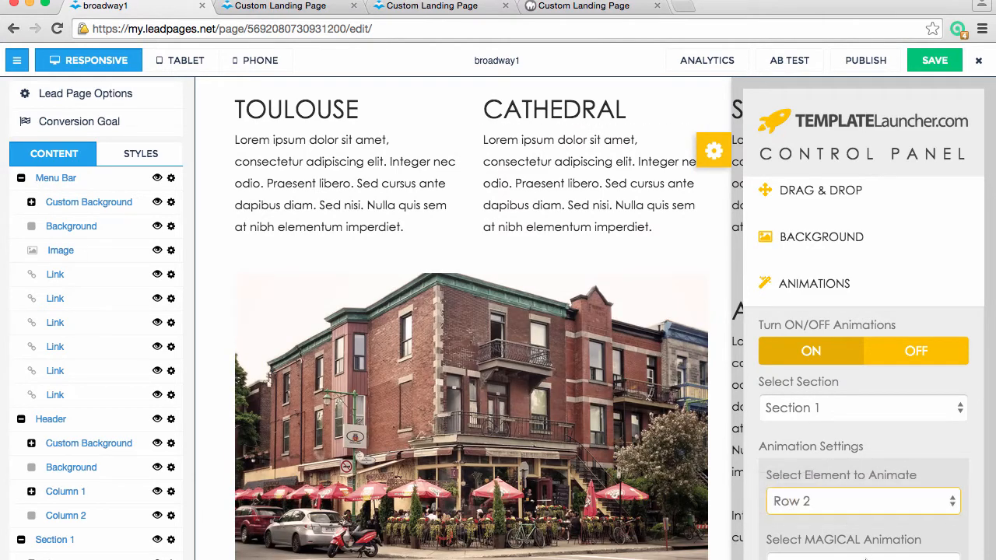
{"action": "left_click", "coordinate": [872, 549]}
{"action": "scroll", "coordinate": [875, 529], "scroll_direction": "down", "scroll_amount": 5}
{"action": "scroll", "coordinate": [875, 529], "scroll_direction": "down", "scroll_amount": 3}
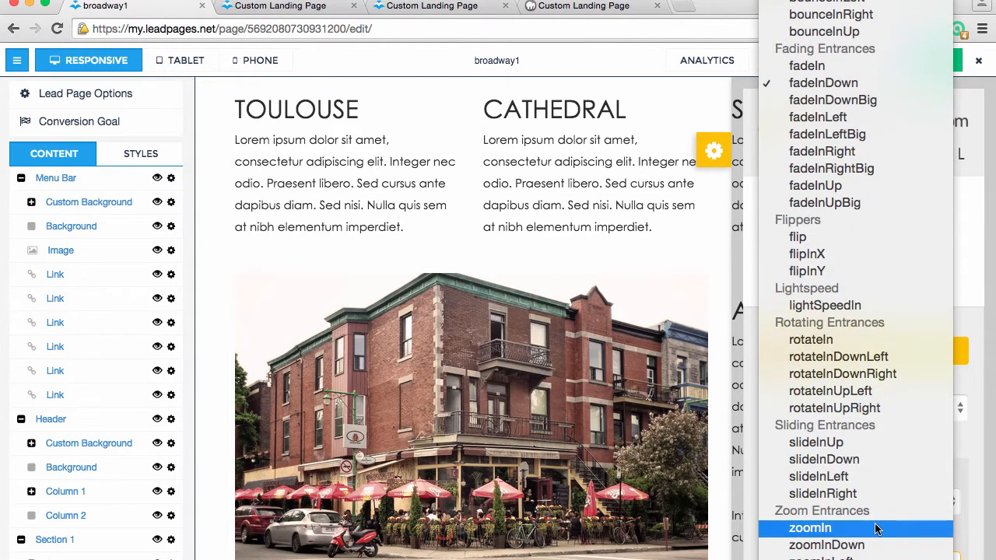
{"action": "left_click", "coordinate": [838, 270]}
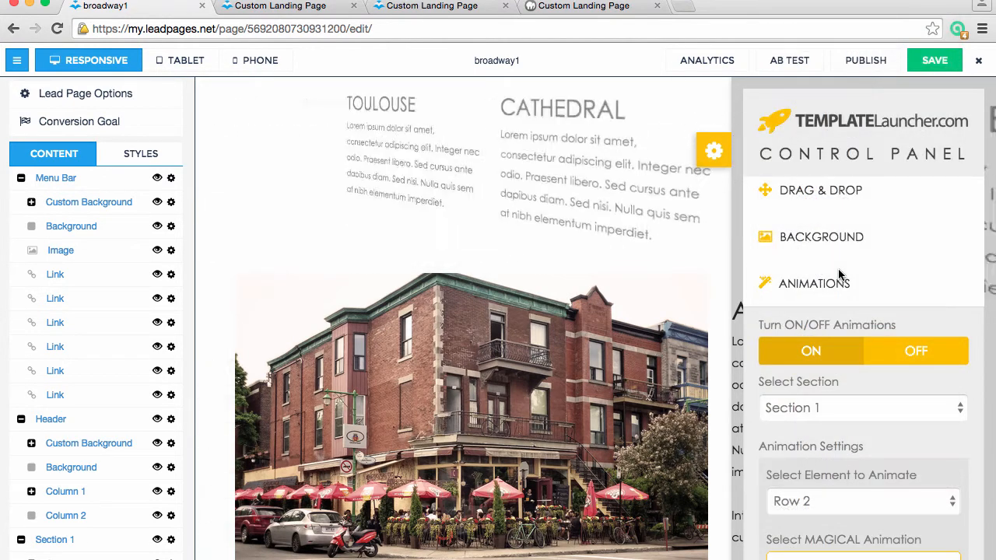
Choose Feature 4 with its Row element and look through the available animations without picking one
{"action": "left_click", "coordinate": [854, 405]}
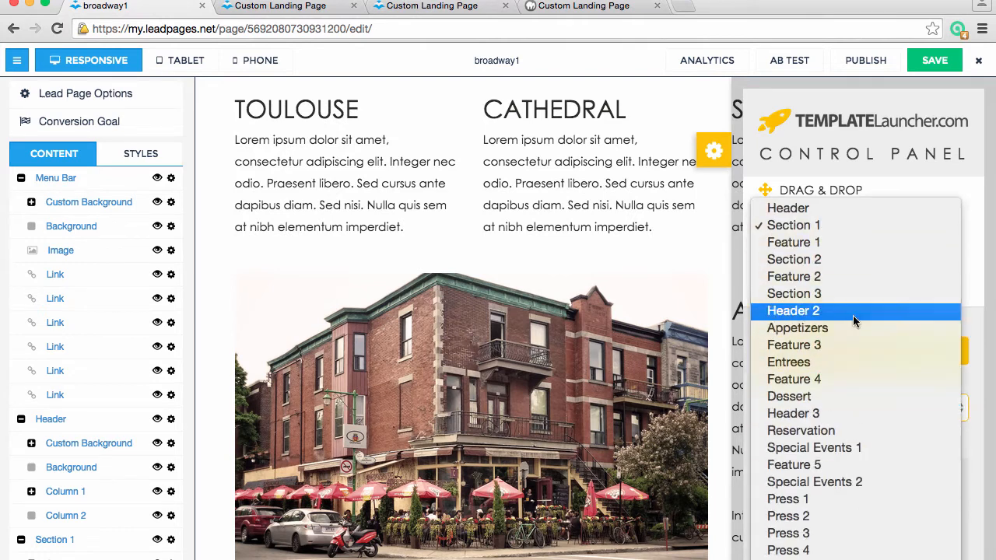
{"action": "left_click", "coordinate": [858, 378]}
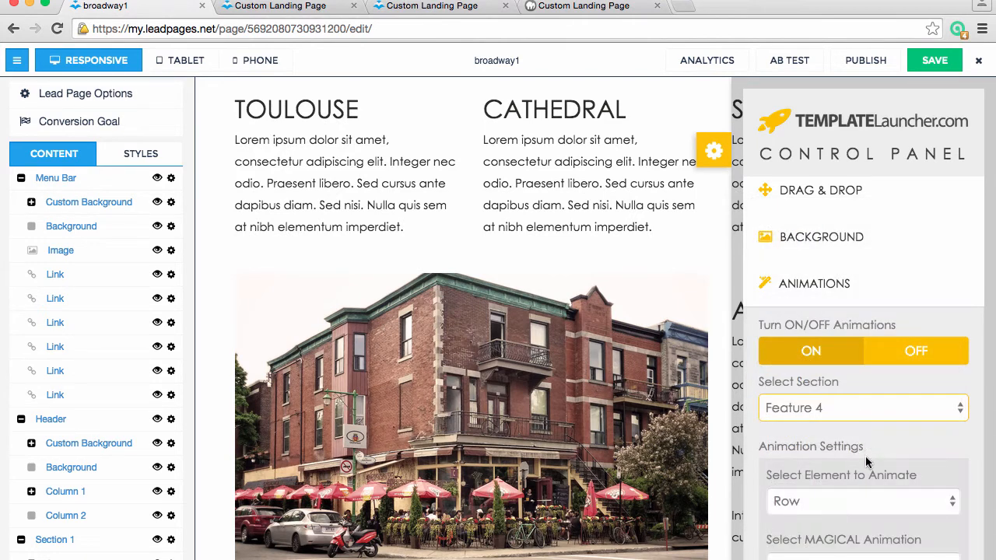
{"action": "left_click", "coordinate": [858, 502]}
{"action": "left_click", "coordinate": [859, 476]}
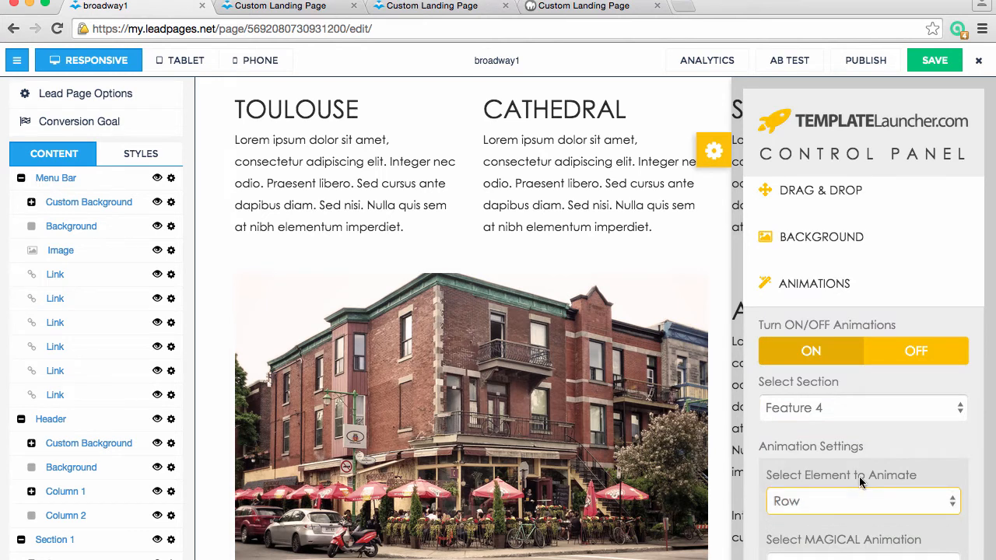
{"action": "left_click", "coordinate": [859, 554]}
{"action": "scroll", "coordinate": [871, 537], "scroll_direction": "down", "scroll_amount": 10}
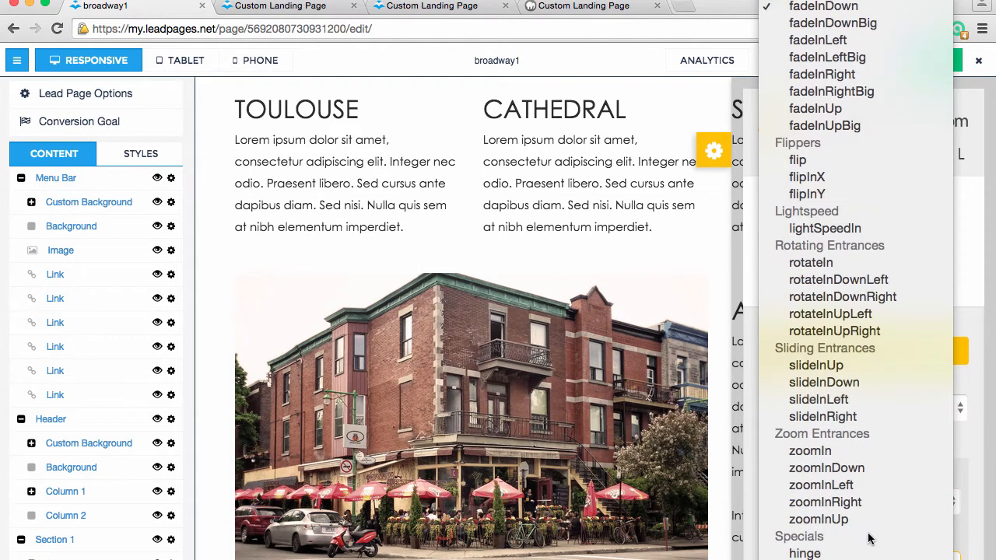
{"action": "left_click", "coordinate": [963, 450]}
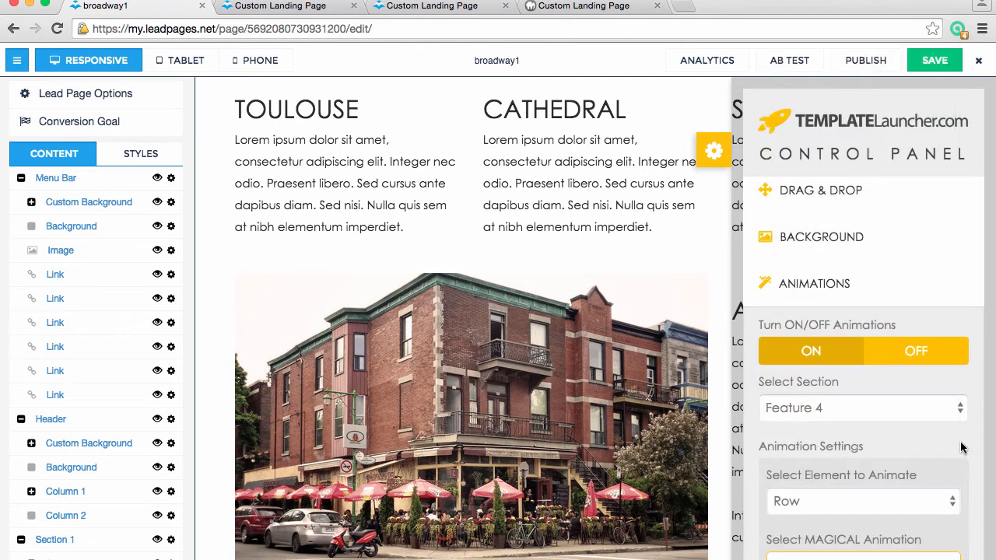
Close the Animations options and save the page
{"action": "left_click", "coordinate": [840, 286]}
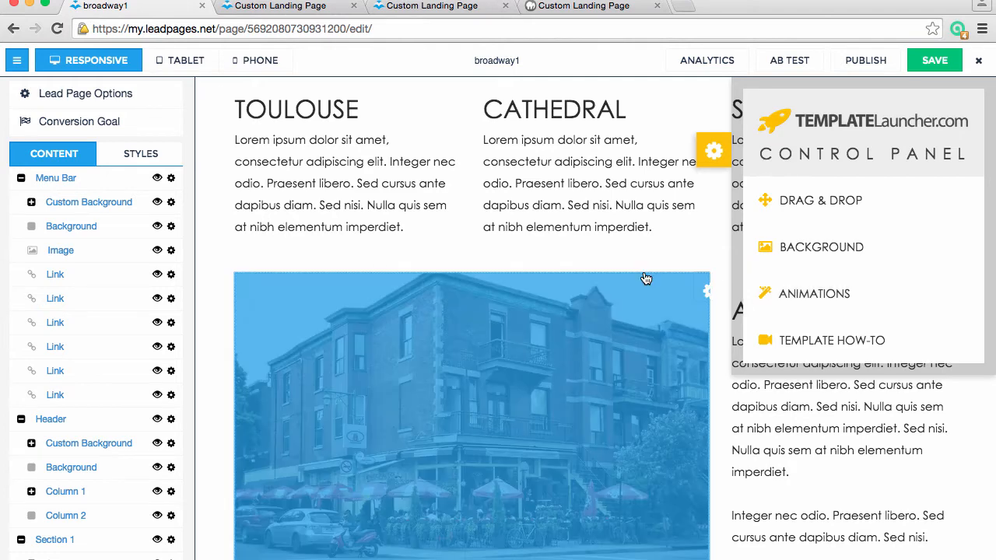
{"action": "scroll", "coordinate": [643, 271], "scroll_direction": "up", "scroll_amount": 10}
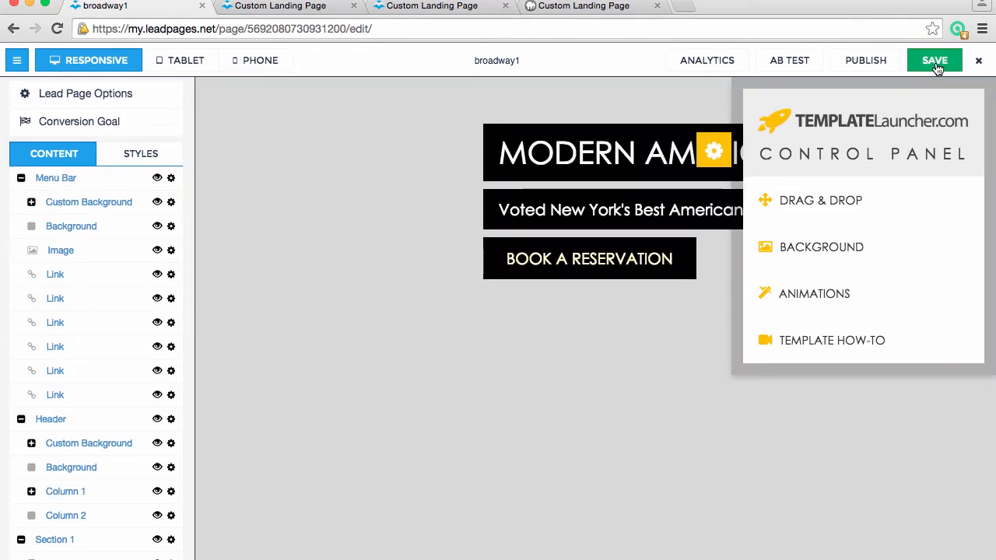
{"action": "left_click", "coordinate": [937, 70]}
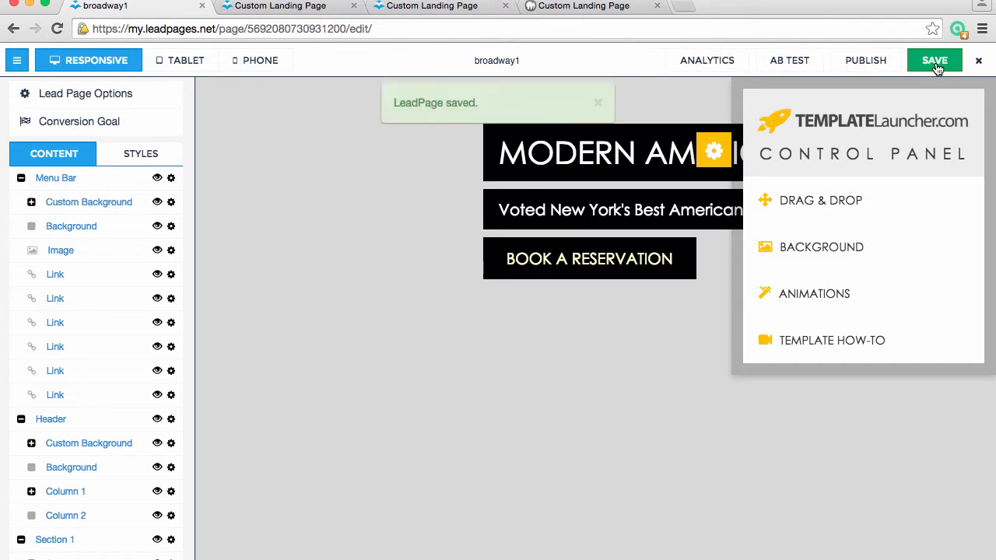
Open the Template How-To video from the control panel, then close the video and the panel
{"action": "left_click", "coordinate": [856, 342]}
{"action": "left_click", "coordinate": [863, 388]}
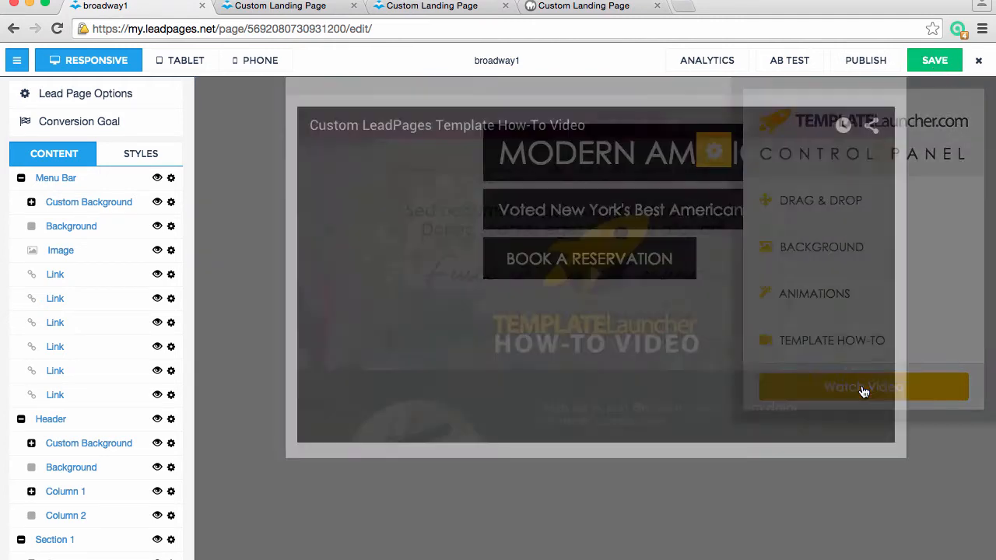
{"action": "left_click", "coordinate": [889, 122]}
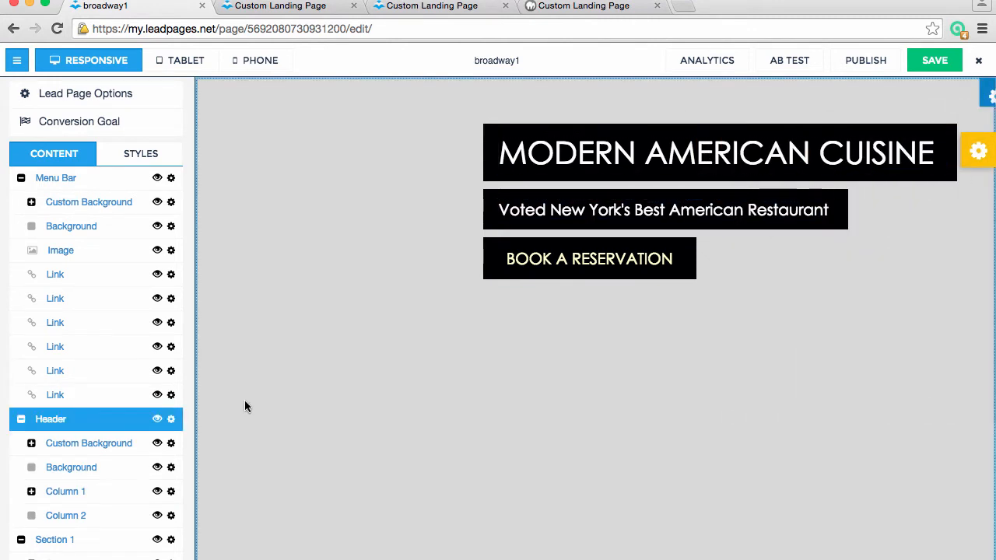
Collapse the Menu Bar group, expand the Header's Custom Background and hide the Header's Background element
{"action": "scroll", "coordinate": [422, 378], "scroll_direction": "up", "scroll_amount": 1}
{"action": "left_click", "coordinate": [21, 179]}
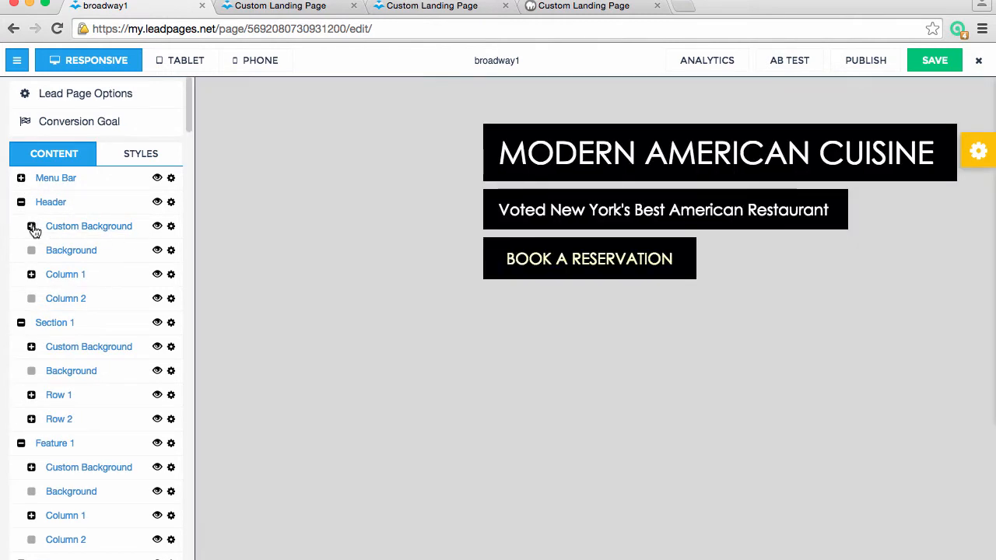
{"action": "left_click", "coordinate": [31, 227]}
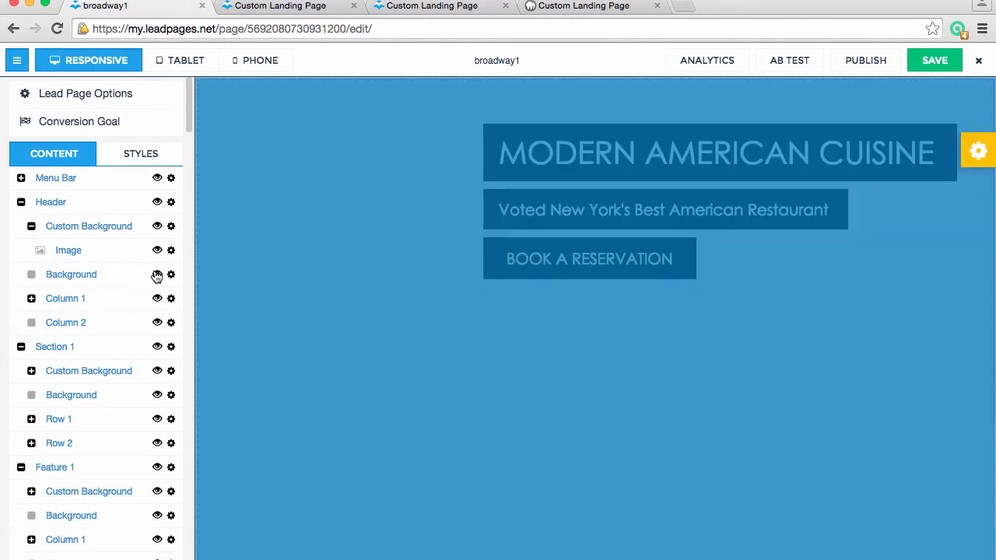
{"action": "left_click", "coordinate": [156, 274]}
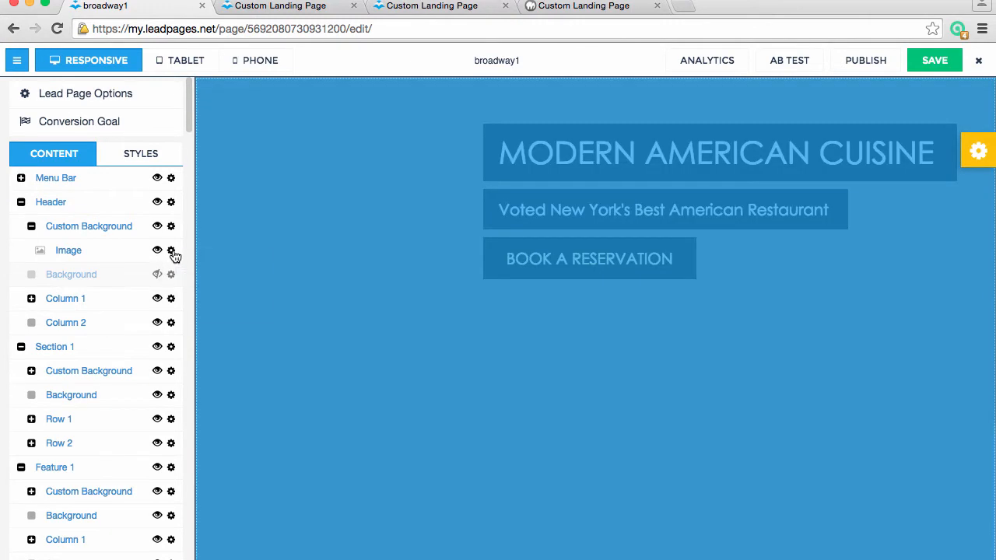
Open the image options of the Header's Custom Background and select the photo of clothes on hangers
{"action": "left_click", "coordinate": [172, 255]}
{"action": "left_click", "coordinate": [207, 286]}
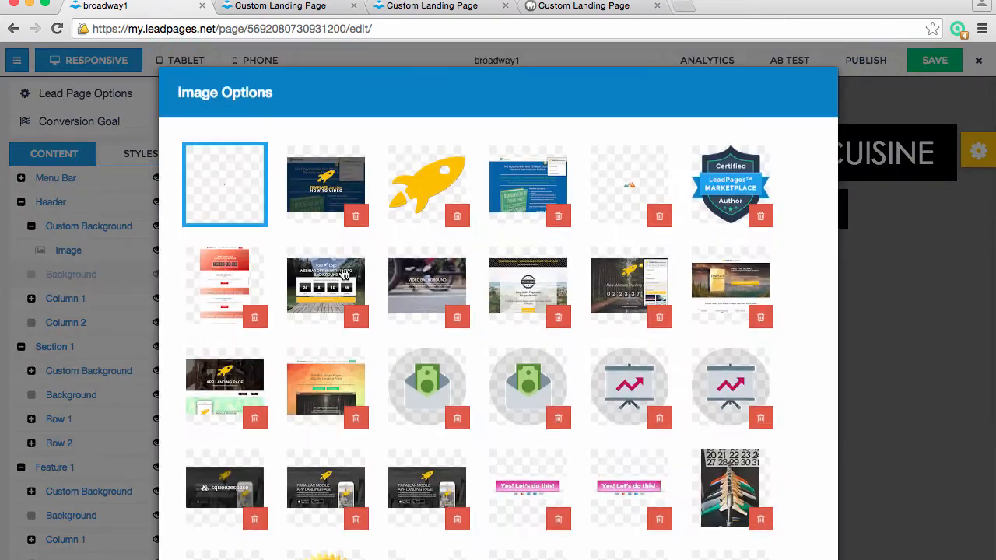
{"action": "scroll", "coordinate": [745, 397], "scroll_direction": "down", "scroll_amount": 1}
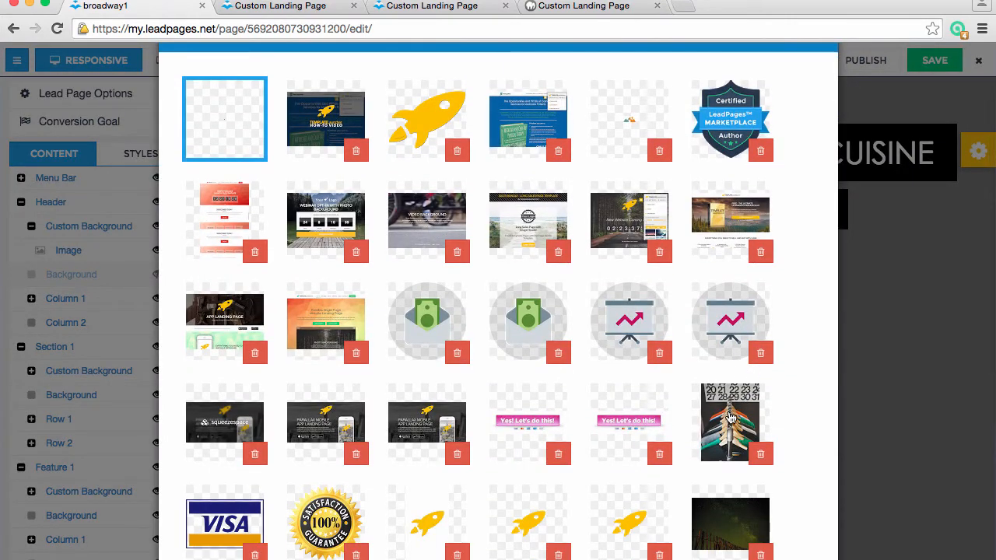
{"action": "left_click", "coordinate": [729, 418]}
{"action": "scroll", "coordinate": [729, 418], "scroll_direction": "down", "scroll_amount": 10}
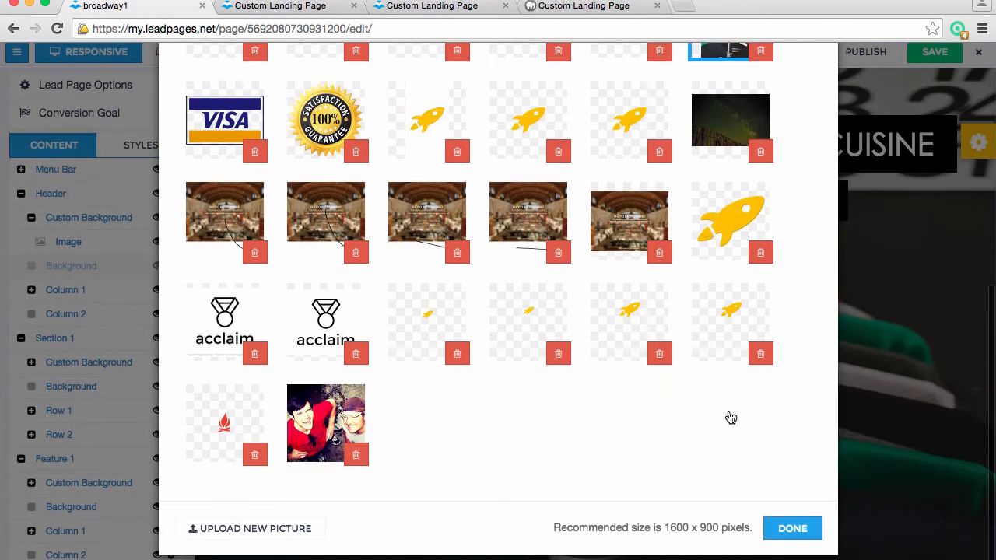
{"action": "scroll", "coordinate": [730, 418], "scroll_direction": "up", "scroll_amount": 10}
{"action": "scroll", "coordinate": [730, 417], "scroll_direction": "down", "scroll_amount": 10}
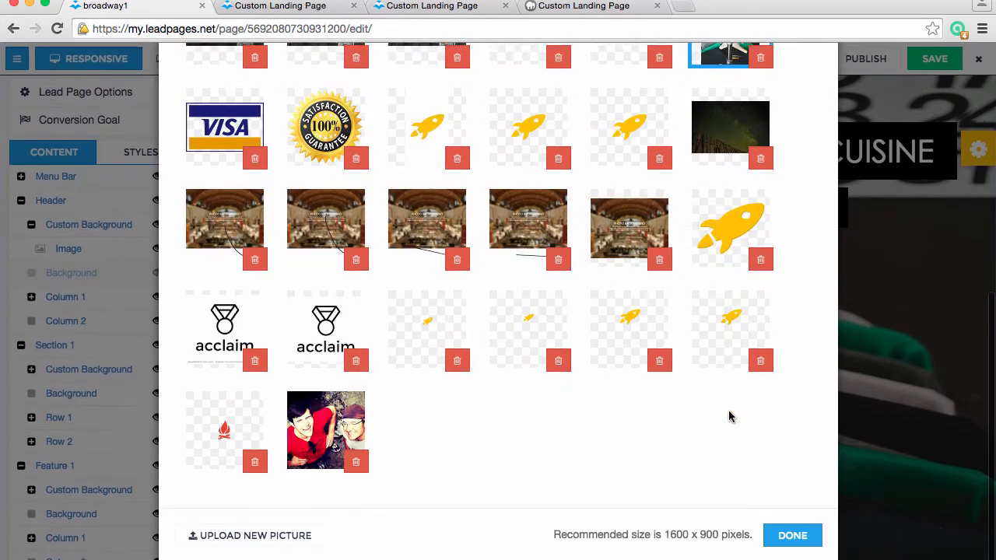
{"action": "left_click", "coordinate": [240, 544]}
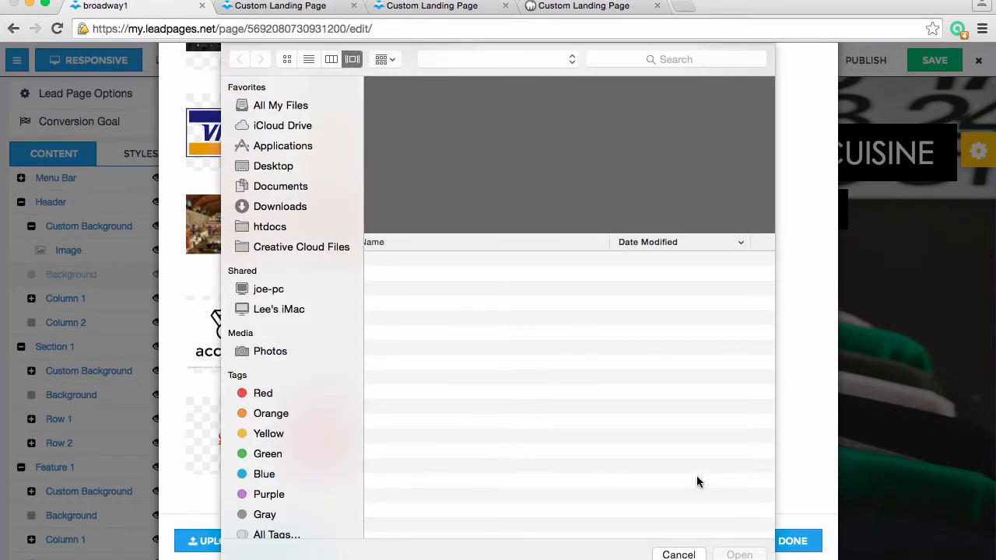
{"action": "left_click", "coordinate": [685, 555]}
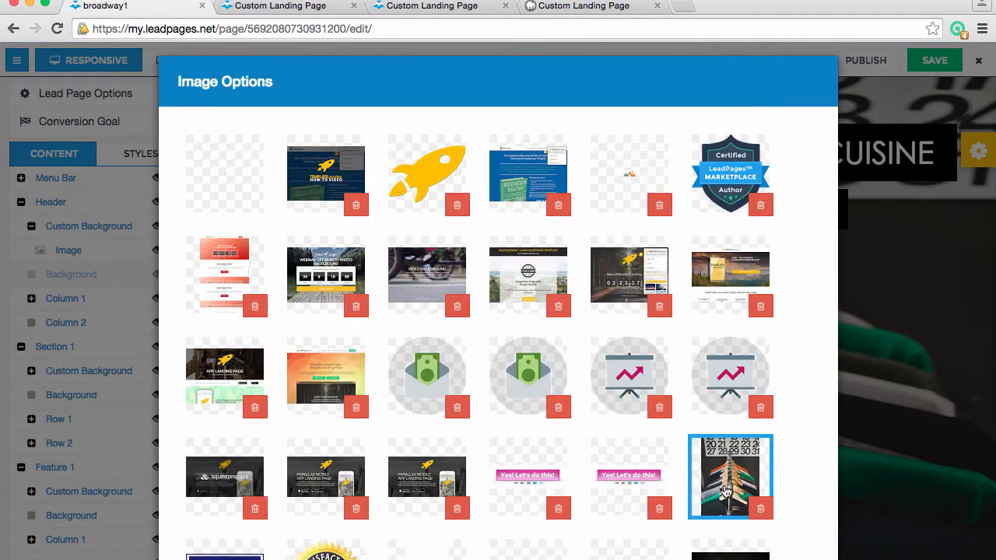
Confirm the chosen background image and check how the header looks while moving through the page
{"action": "scroll", "coordinate": [725, 492], "scroll_direction": "down", "scroll_amount": 5}
{"action": "scroll", "coordinate": [715, 511], "scroll_direction": "down", "scroll_amount": 5}
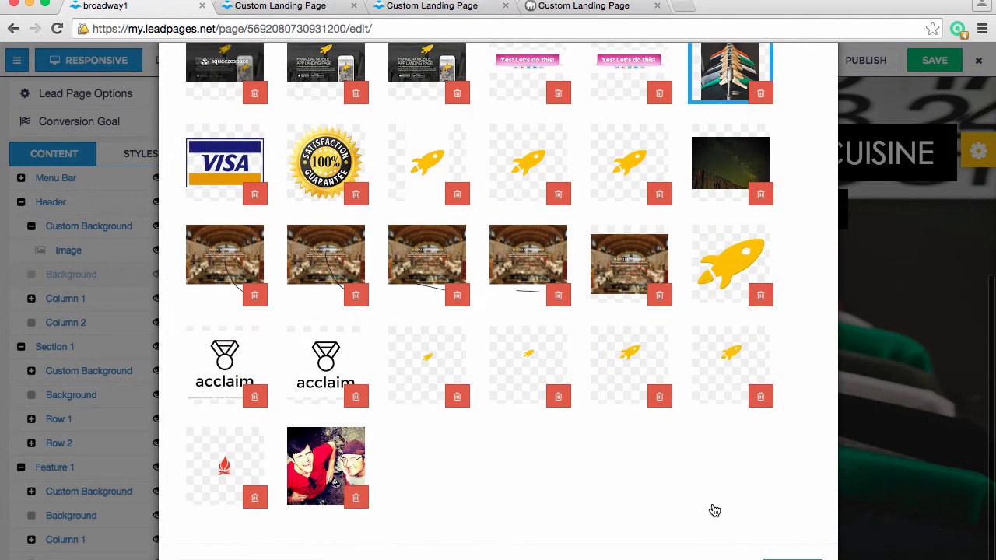
{"action": "left_click", "coordinate": [792, 559]}
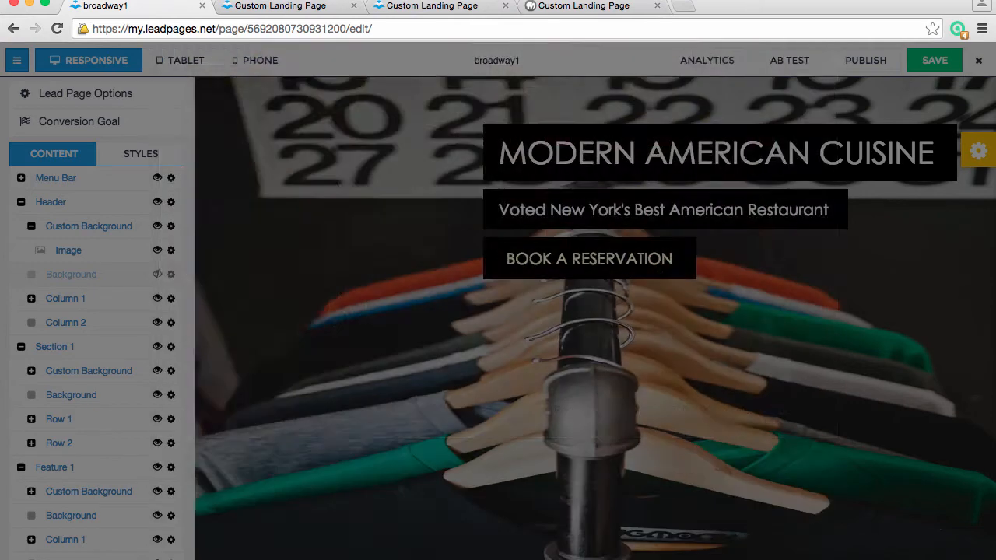
{"action": "scroll", "coordinate": [751, 415], "scroll_direction": "down", "scroll_amount": 4}
{"action": "scroll", "coordinate": [751, 415], "scroll_direction": "down", "scroll_amount": 3}
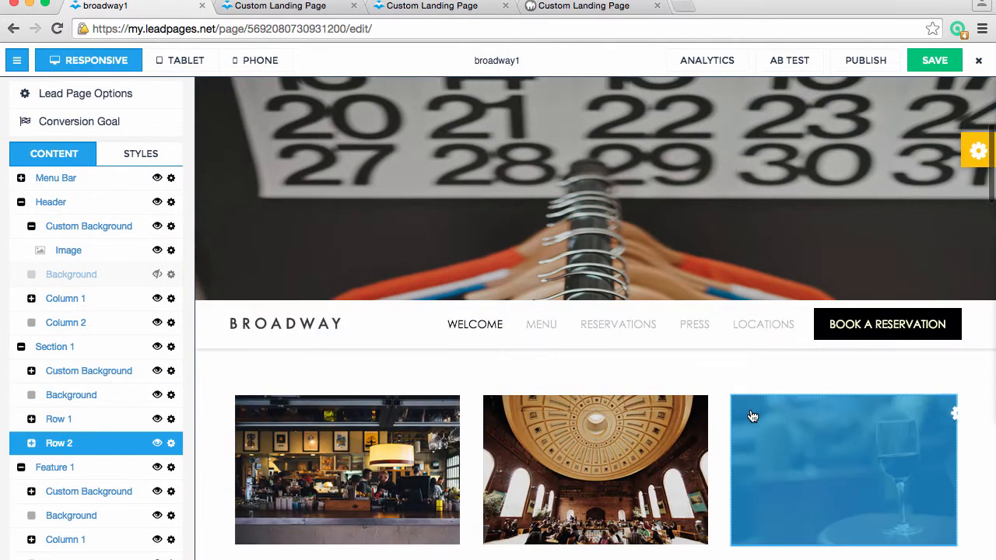
{"action": "scroll", "coordinate": [751, 415], "scroll_direction": "down", "scroll_amount": 3}
{"action": "scroll", "coordinate": [752, 415], "scroll_direction": "up", "scroll_amount": 8}
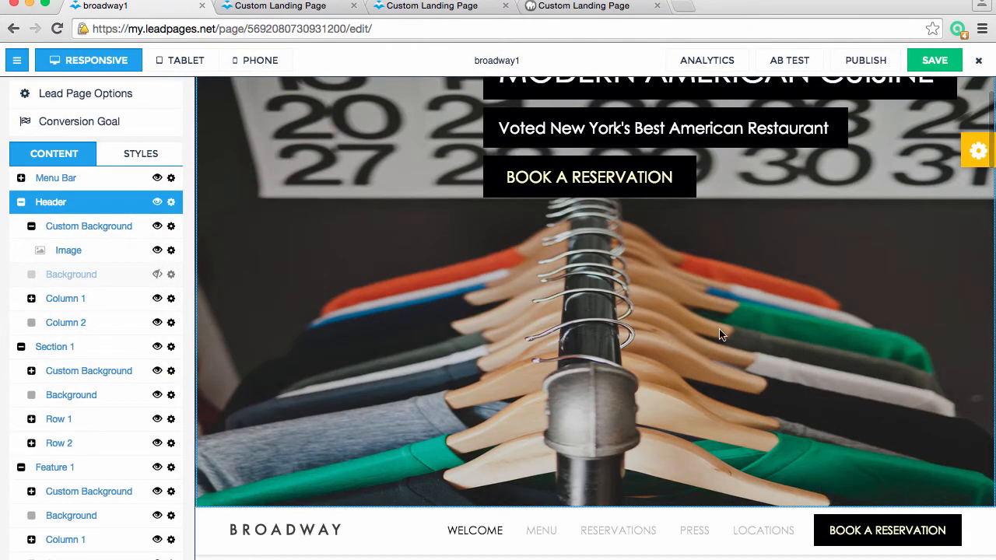
{"action": "scroll", "coordinate": [829, 324], "scroll_direction": "up", "scroll_amount": 2}
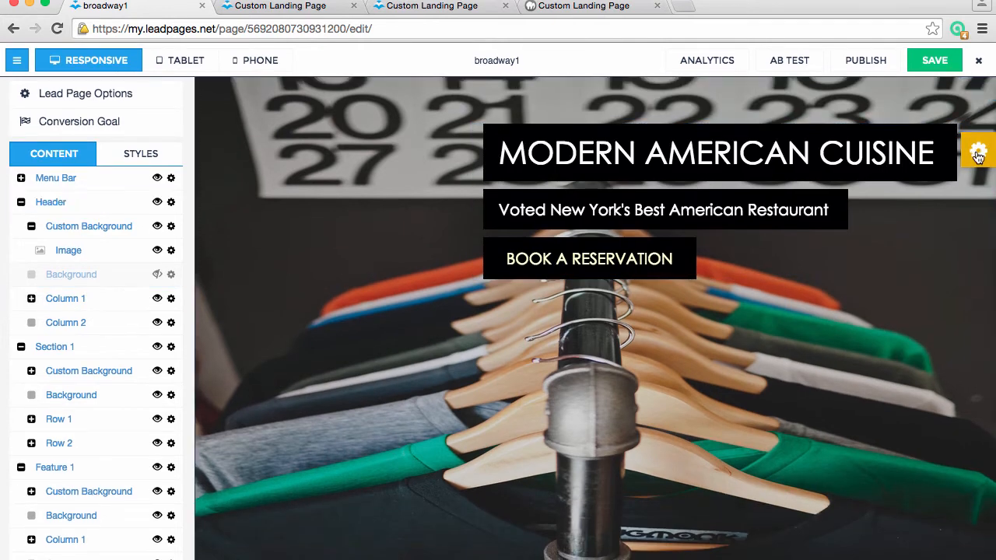
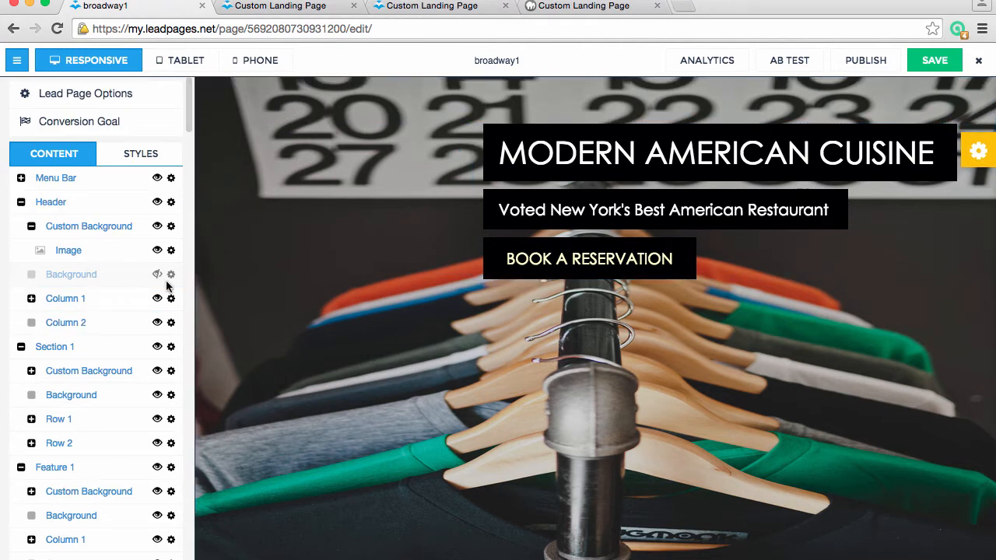
Collapse the Header group, hide Section 1's Background element and expand its Custom Background
{"action": "left_click", "coordinate": [21, 203]}
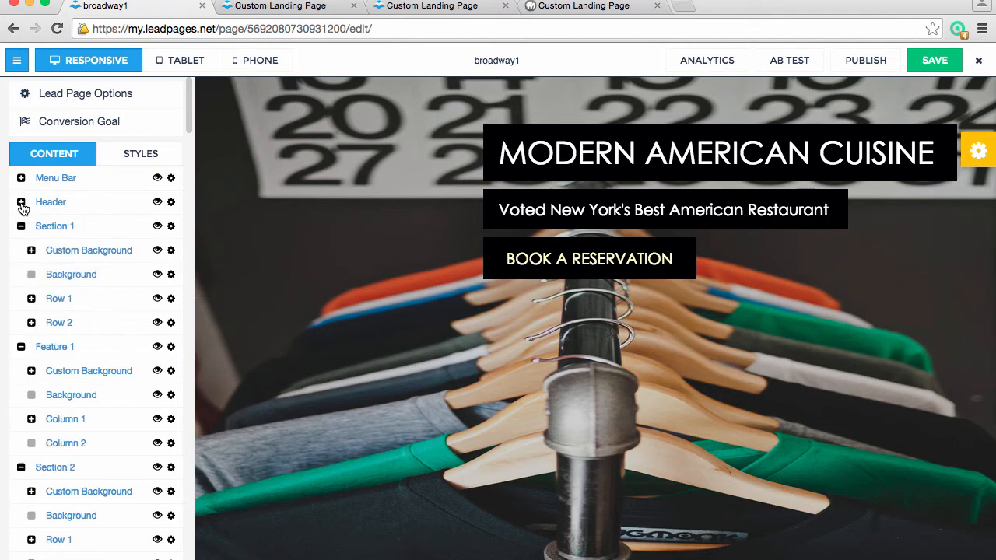
{"action": "scroll", "coordinate": [378, 351], "scroll_direction": "down", "scroll_amount": 10}
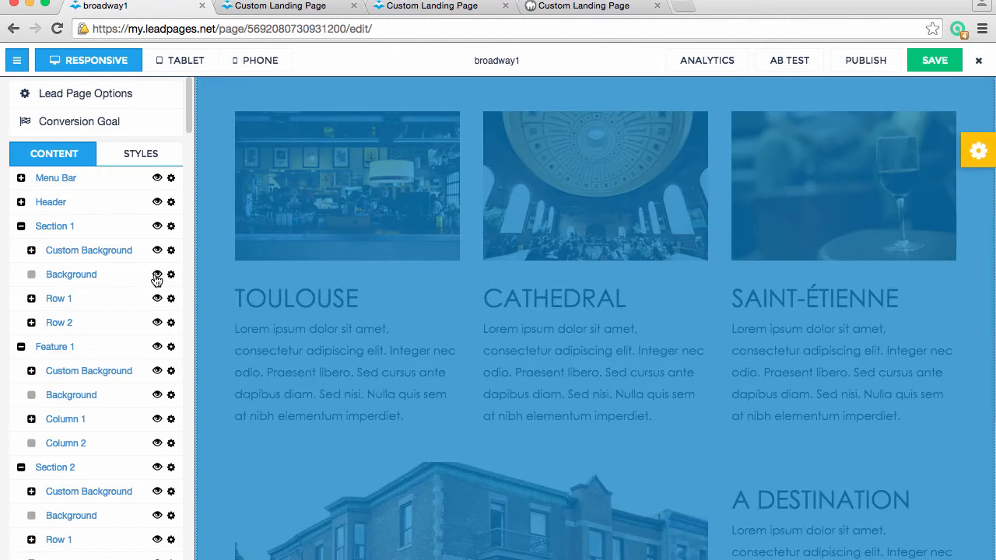
{"action": "left_click", "coordinate": [157, 276]}
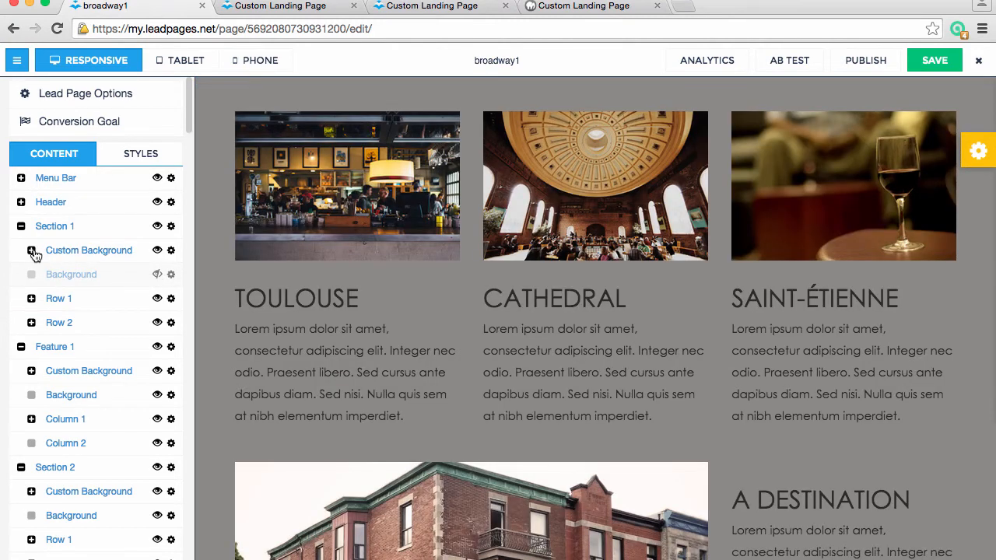
{"action": "left_click", "coordinate": [31, 251]}
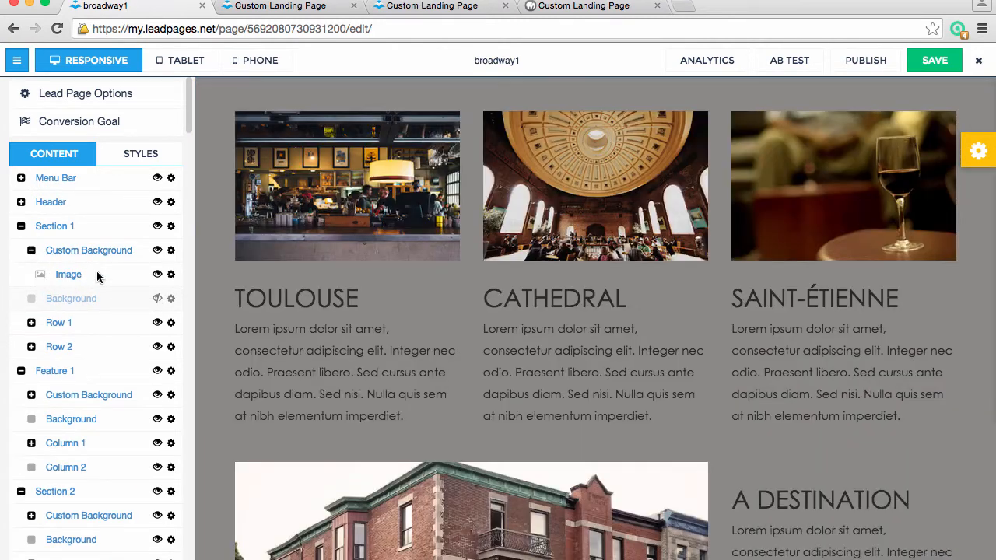
Set the image of Section 1's Custom Background to the photo of clothes on hangers and check it on the page
{"action": "left_click", "coordinate": [171, 275]}
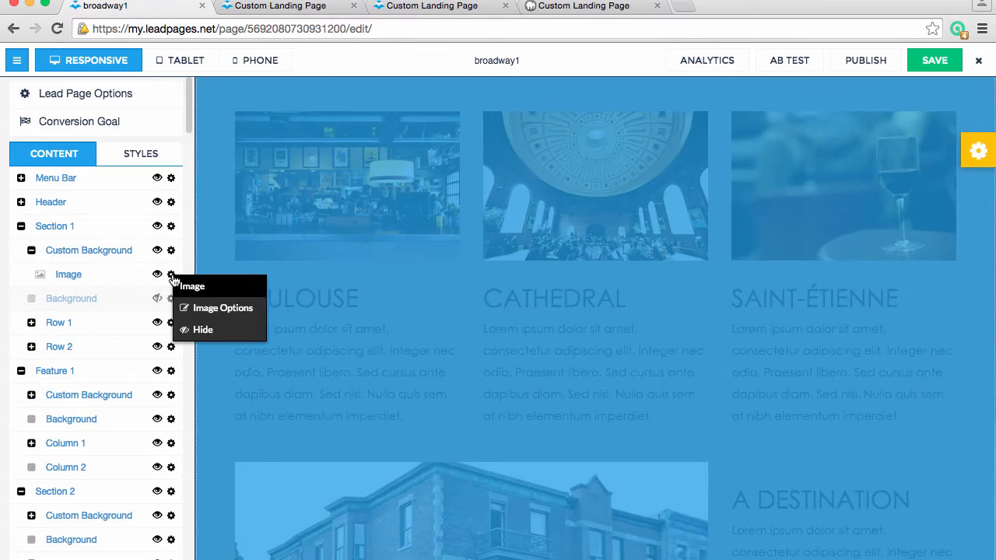
{"action": "left_click", "coordinate": [204, 310]}
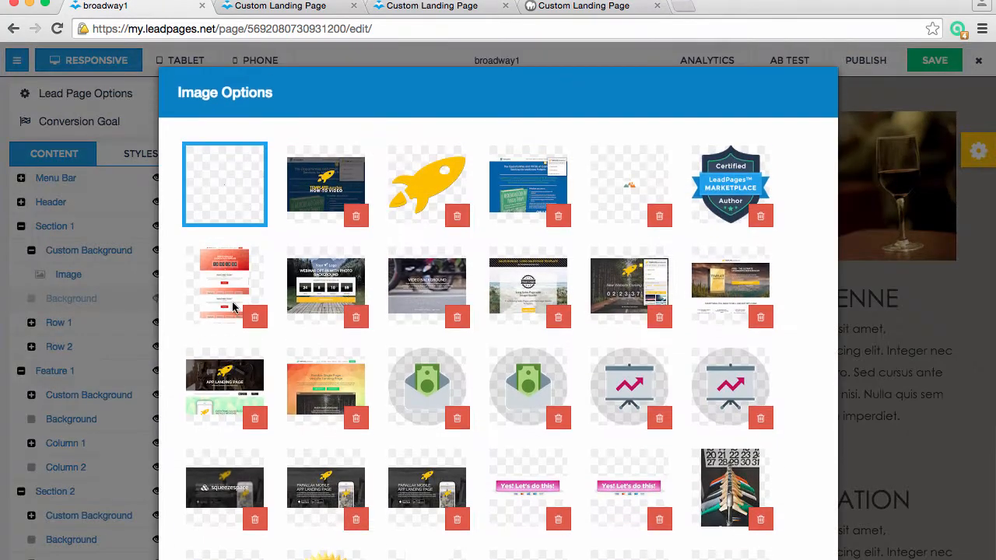
{"action": "scroll", "coordinate": [714, 371], "scroll_direction": "down", "scroll_amount": 3}
{"action": "left_click", "coordinate": [738, 419]}
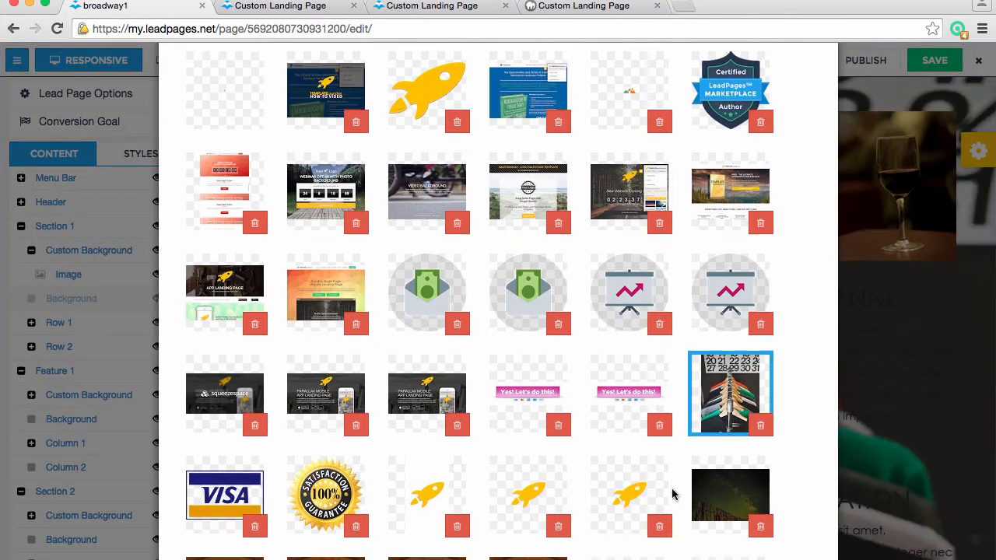
{"action": "scroll", "coordinate": [674, 429], "scroll_direction": "down", "scroll_amount": 10}
{"action": "left_click", "coordinate": [784, 537]}
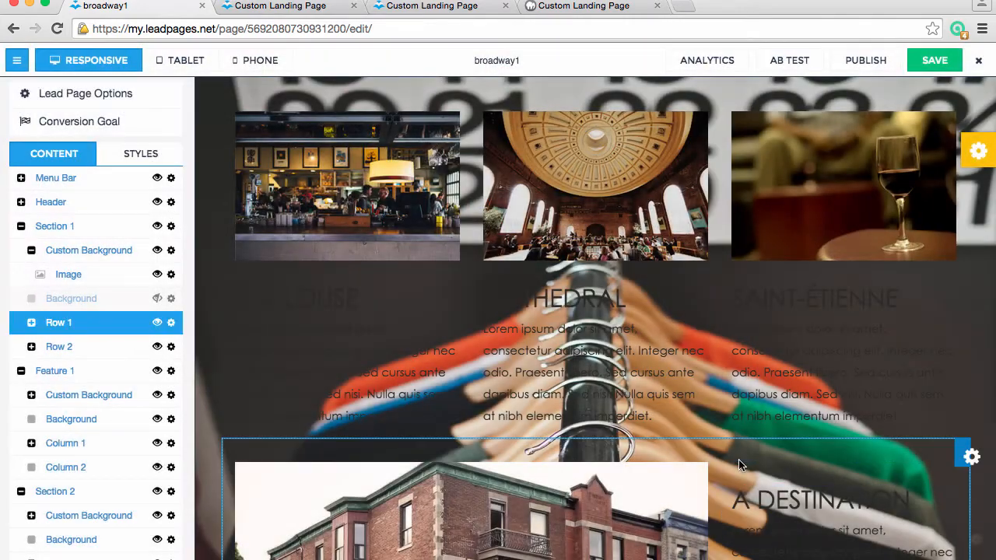
{"action": "scroll", "coordinate": [738, 465], "scroll_direction": "down", "scroll_amount": 10}
{"action": "scroll", "coordinate": [739, 459], "scroll_direction": "down", "scroll_amount": 3}
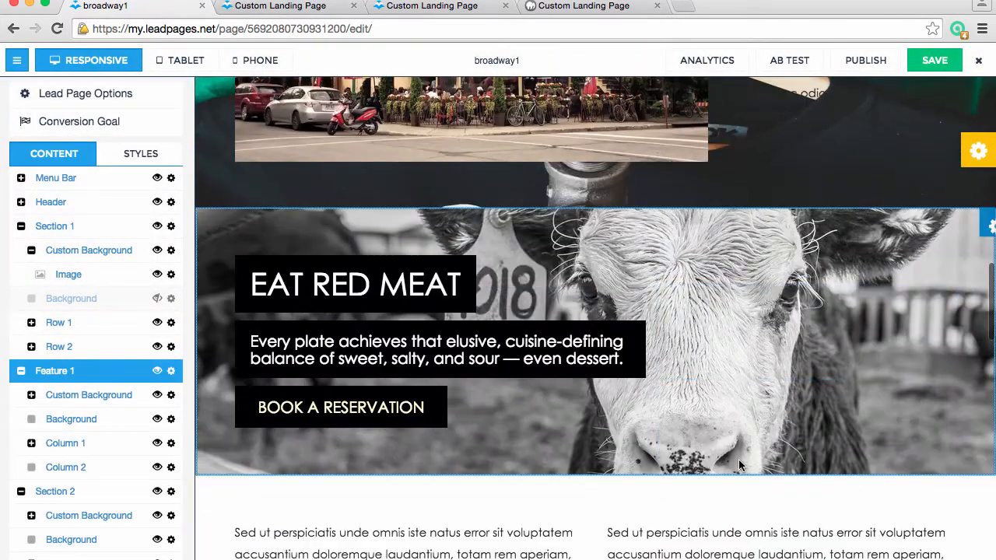
{"action": "scroll", "coordinate": [738, 464], "scroll_direction": "up", "scroll_amount": 15}
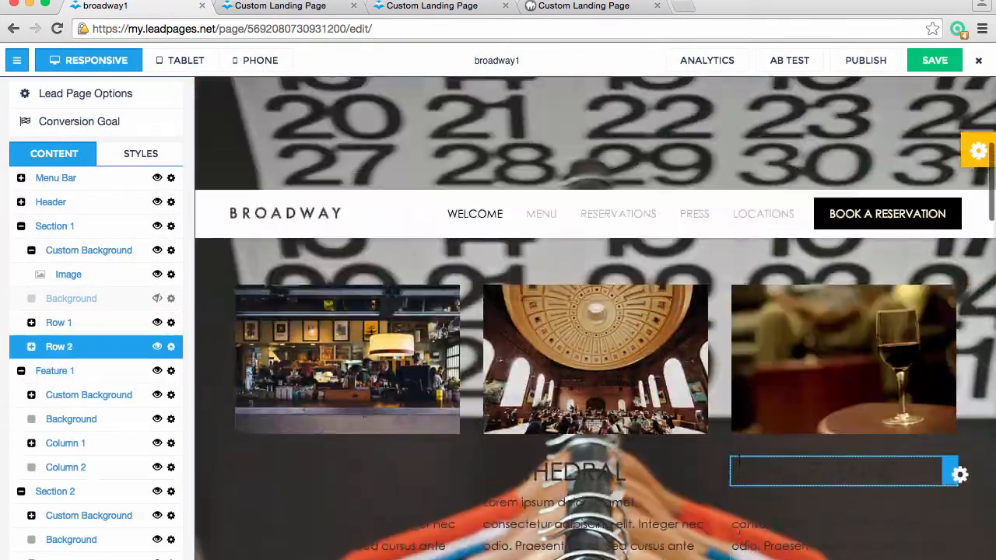
{"action": "scroll", "coordinate": [738, 464], "scroll_direction": "down", "scroll_amount": 3}
{"action": "scroll", "coordinate": [740, 466], "scroll_direction": "down", "scroll_amount": 2}
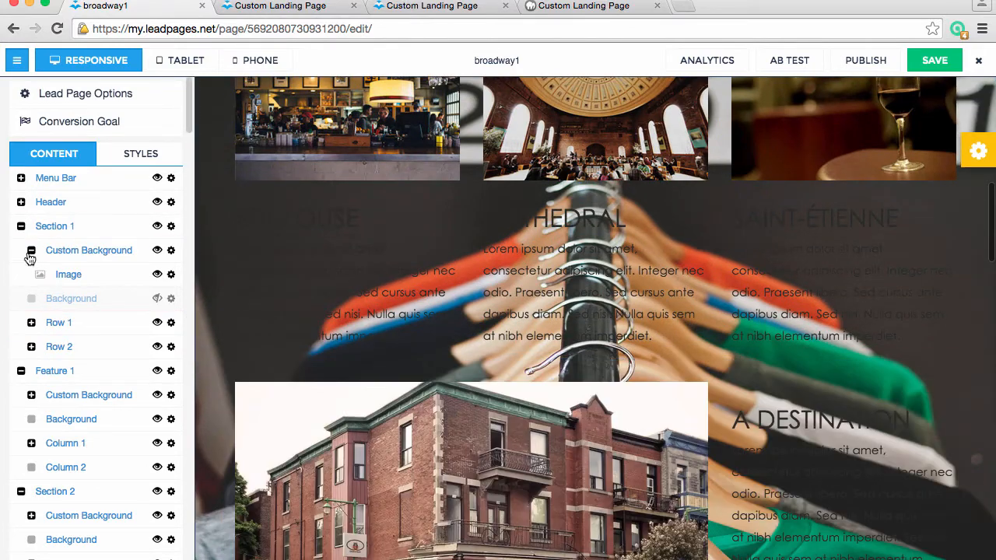
Collapse the Section 1, Feature 1 and Section 2 groups in the content list
{"action": "left_click", "coordinate": [21, 226]}
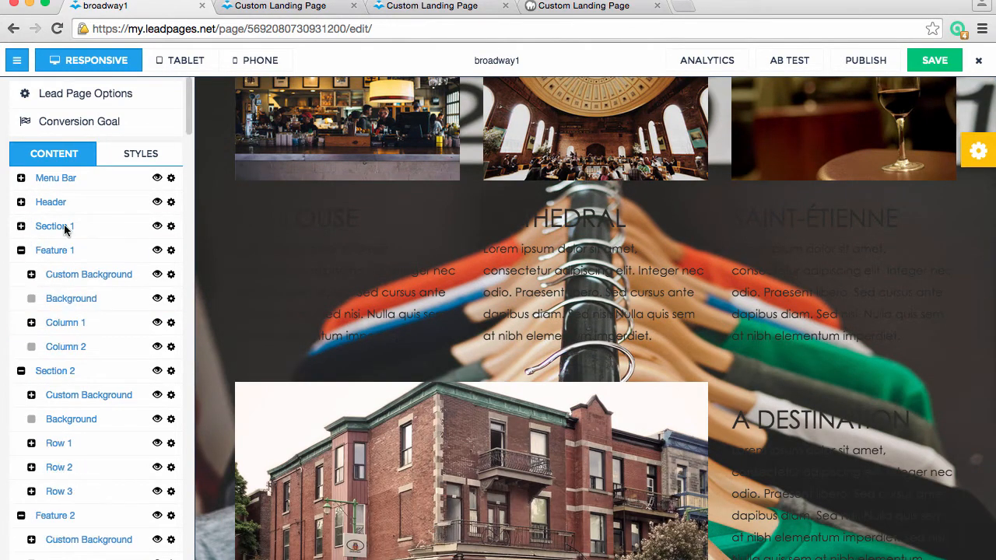
{"action": "left_click", "coordinate": [22, 252]}
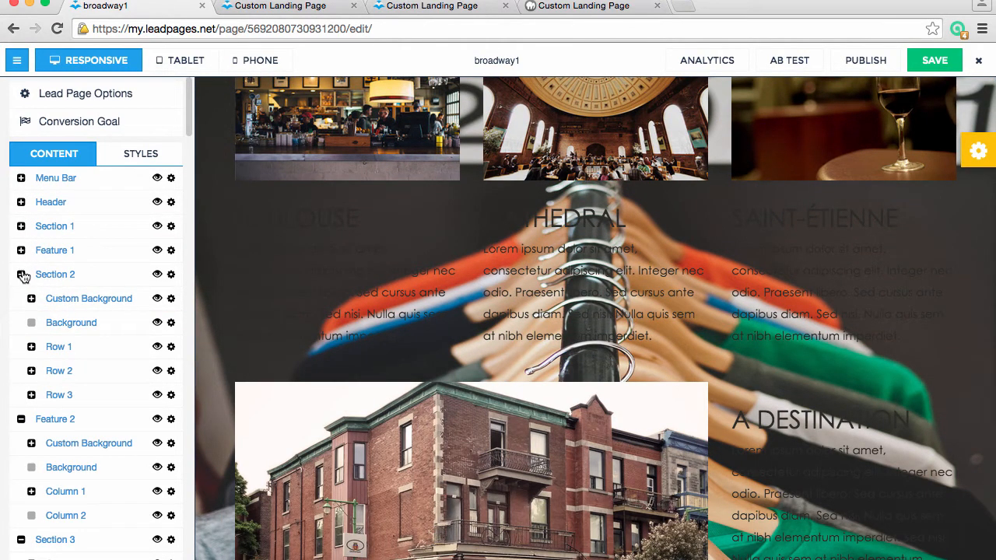
{"action": "left_click", "coordinate": [21, 275]}
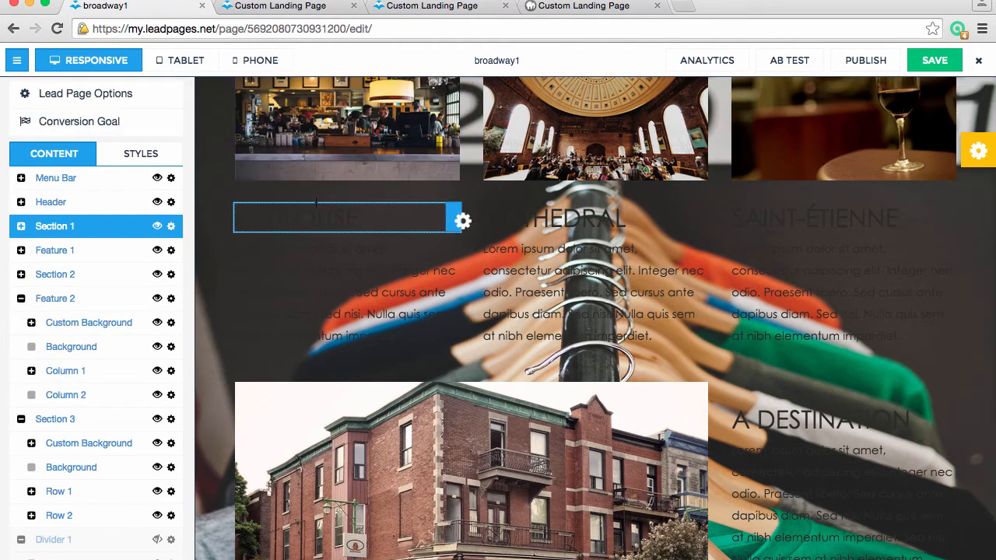
Review the background color swatches offered for the Header in the TemplateLauncher control panel, then close the panel
{"action": "left_click", "coordinate": [978, 151]}
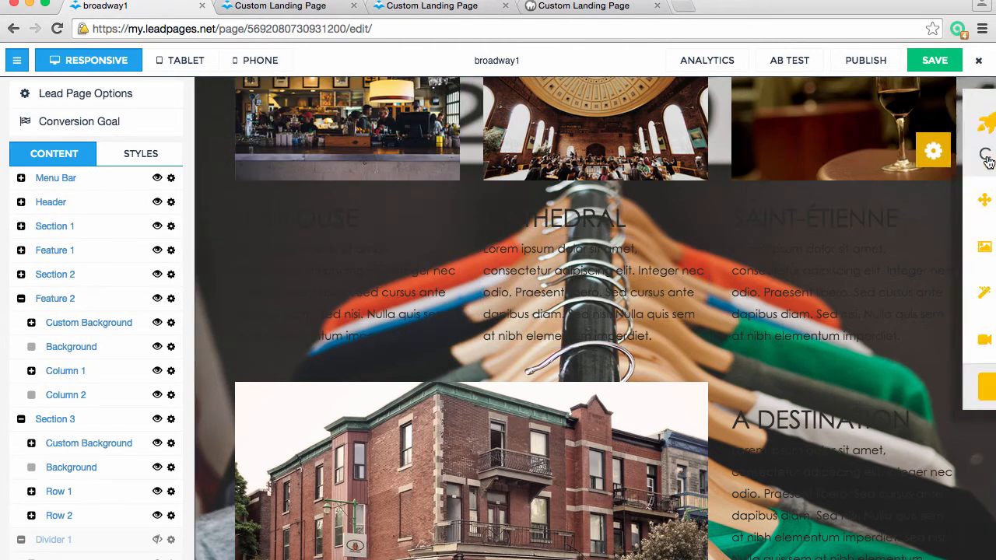
{"action": "left_click", "coordinate": [886, 250]}
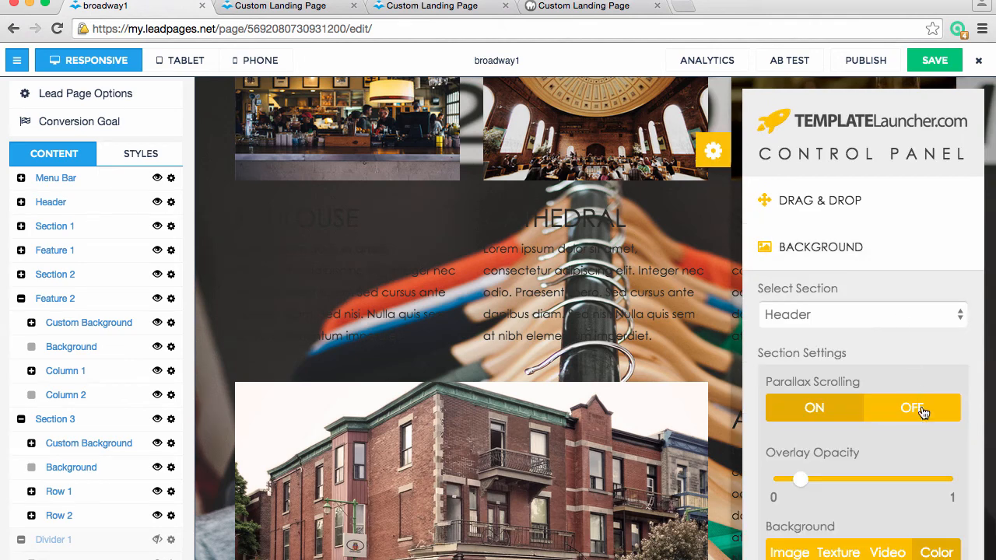
{"action": "left_click", "coordinate": [939, 552]}
{"action": "scroll", "coordinate": [942, 524], "scroll_direction": "down", "scroll_amount": 10}
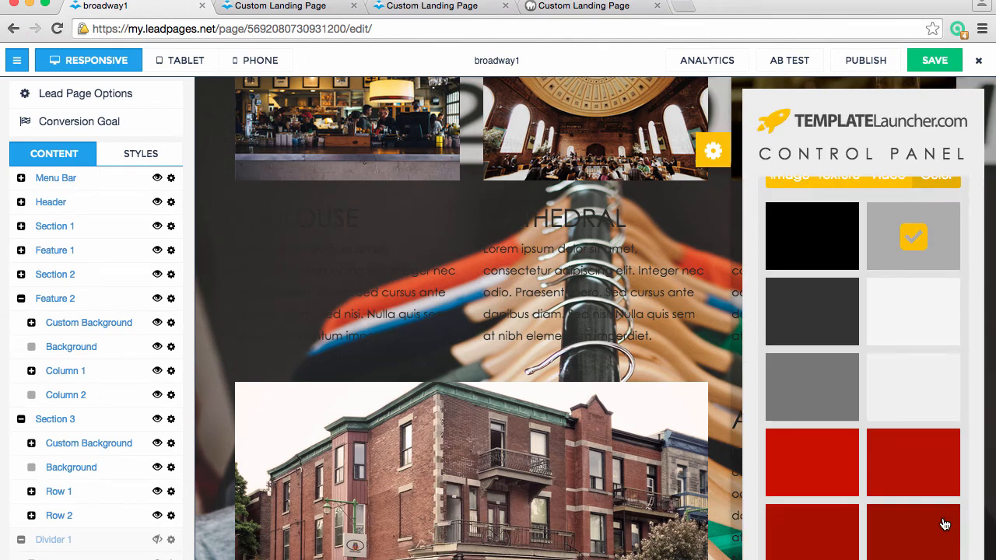
{"action": "scroll", "coordinate": [889, 467], "scroll_direction": "down", "scroll_amount": 3}
{"action": "scroll", "coordinate": [889, 466], "scroll_direction": "up", "scroll_amount": 15}
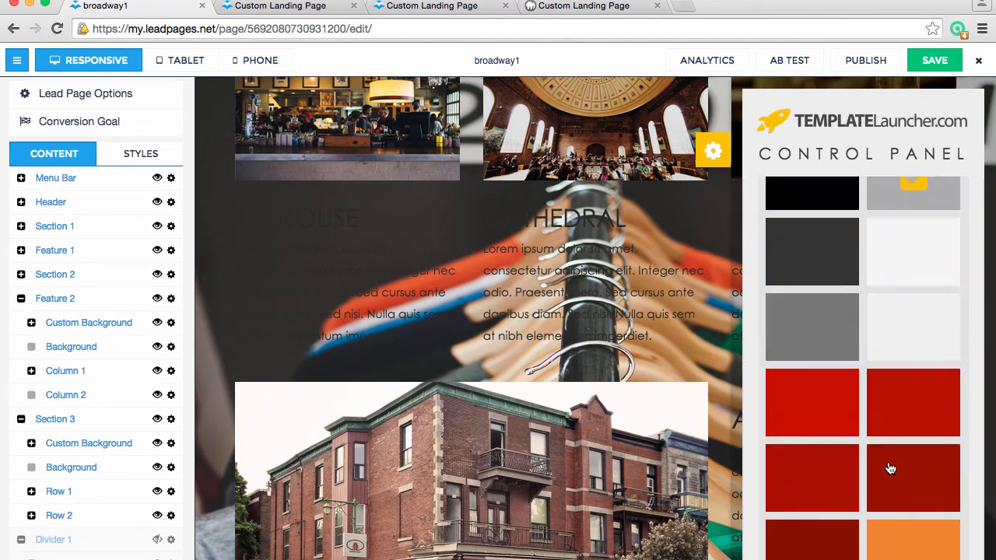
{"action": "left_click", "coordinate": [713, 152]}
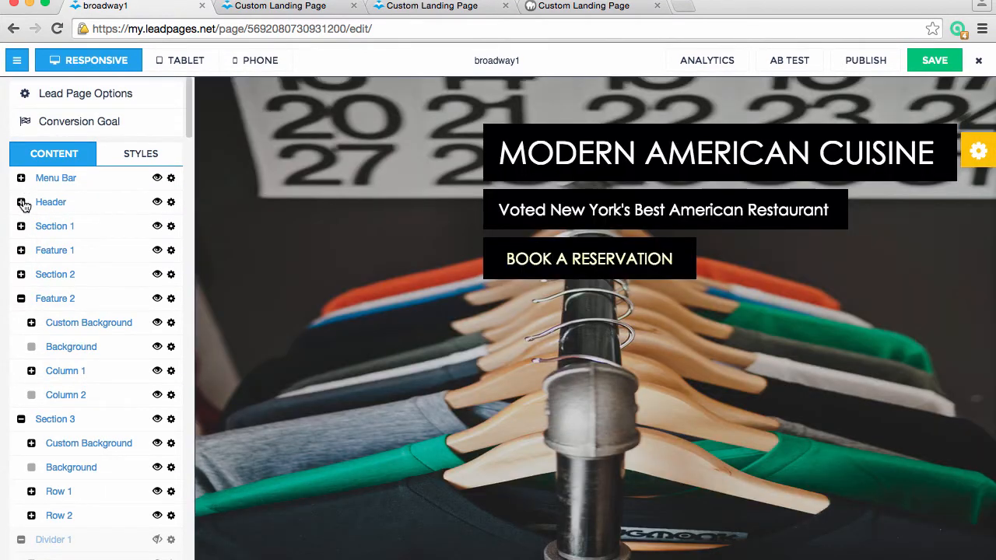
Expand the Header group, collapse its Custom Background and hide that element
{"action": "left_click", "coordinate": [21, 202]}
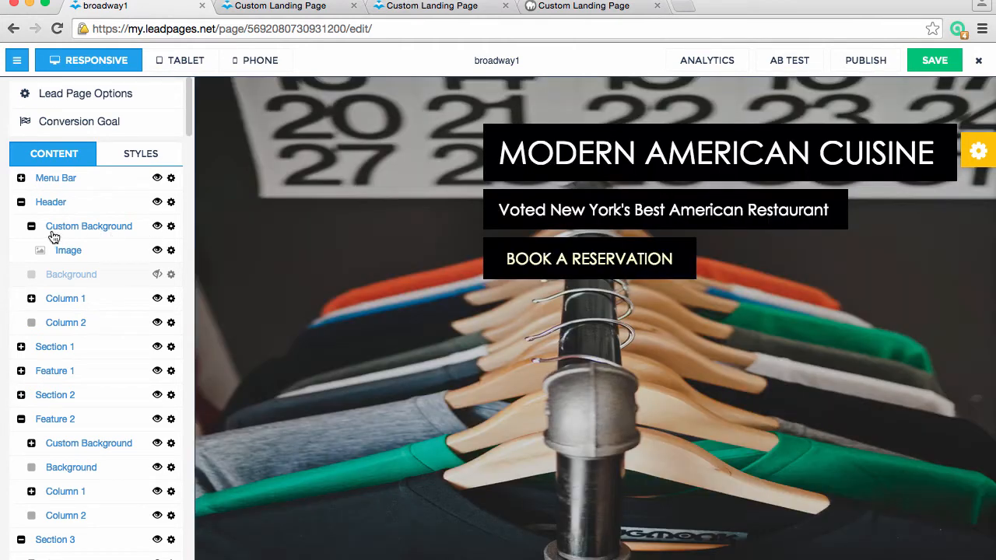
{"action": "left_click", "coordinate": [32, 226]}
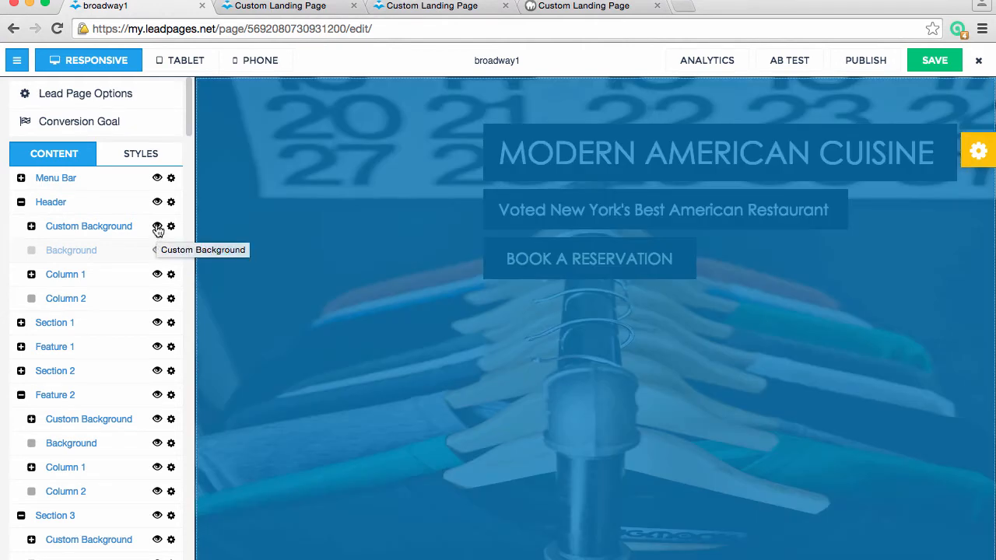
{"action": "left_click", "coordinate": [158, 226]}
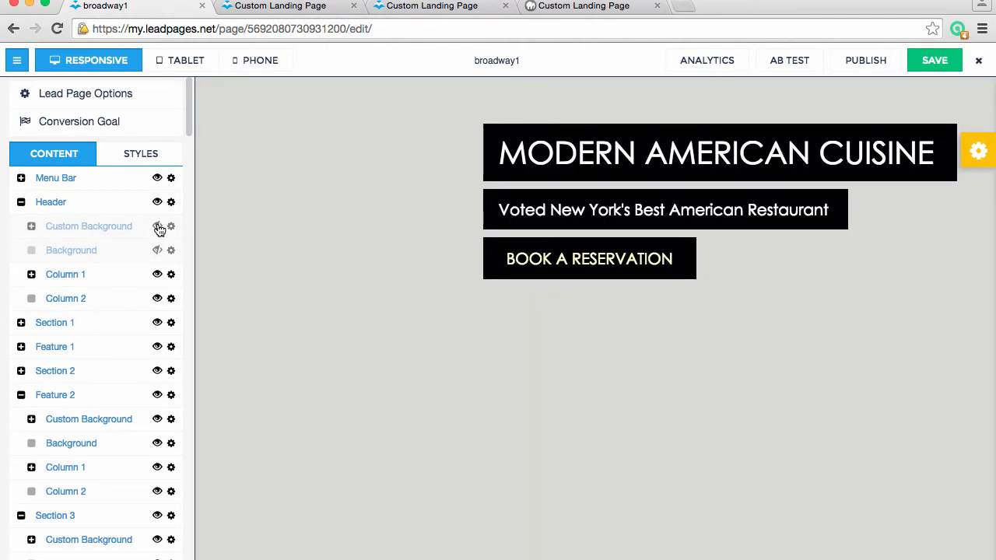
Set the Header Background color in the page styles to purple #853eb5
{"action": "left_click", "coordinate": [142, 154]}
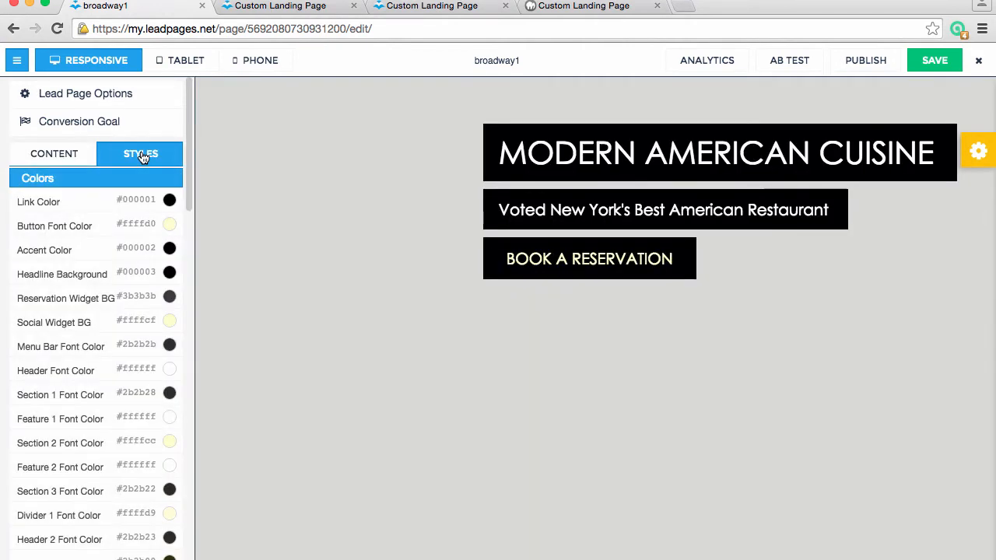
{"action": "scroll", "coordinate": [131, 432], "scroll_direction": "down", "scroll_amount": 15}
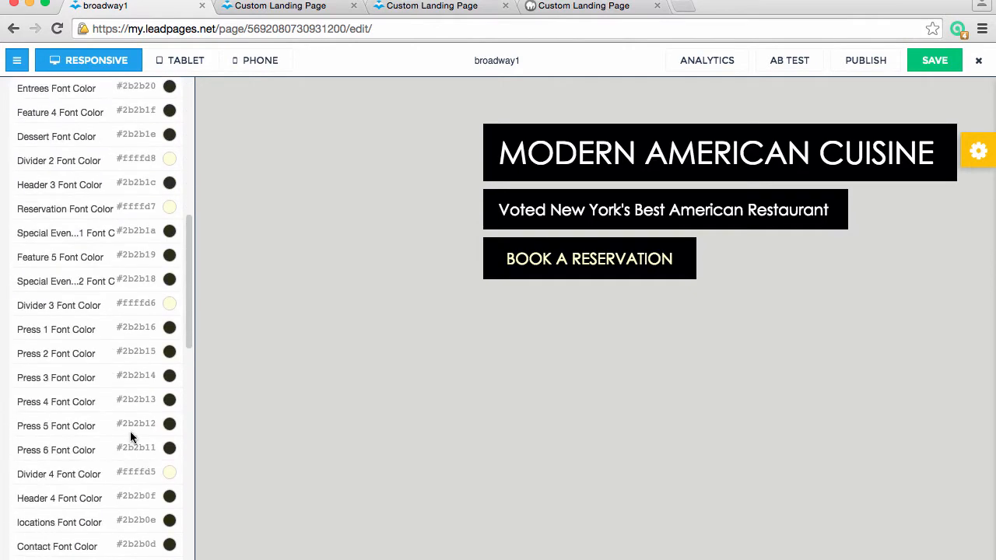
{"action": "scroll", "coordinate": [130, 431], "scroll_direction": "down", "scroll_amount": 2}
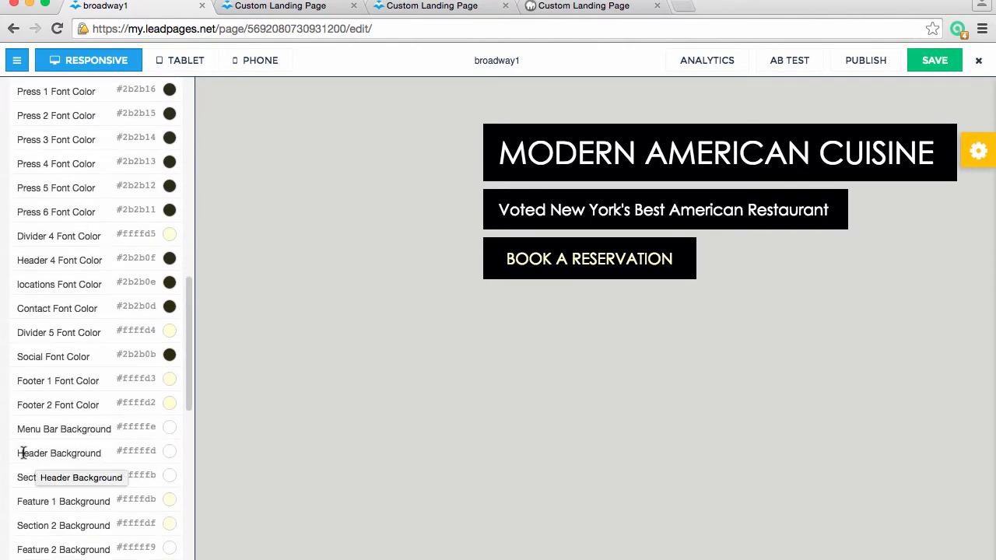
{"action": "left_click", "coordinate": [170, 453]}
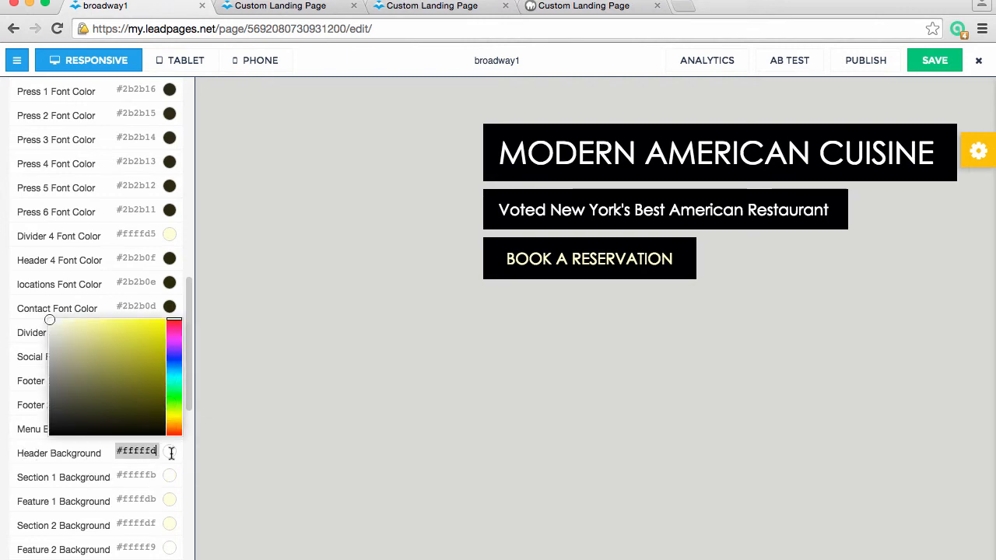
{"action": "left_click_drag", "start_coordinate": [147, 378], "coordinate": [109, 354]}
{"action": "left_click", "coordinate": [119, 396]}
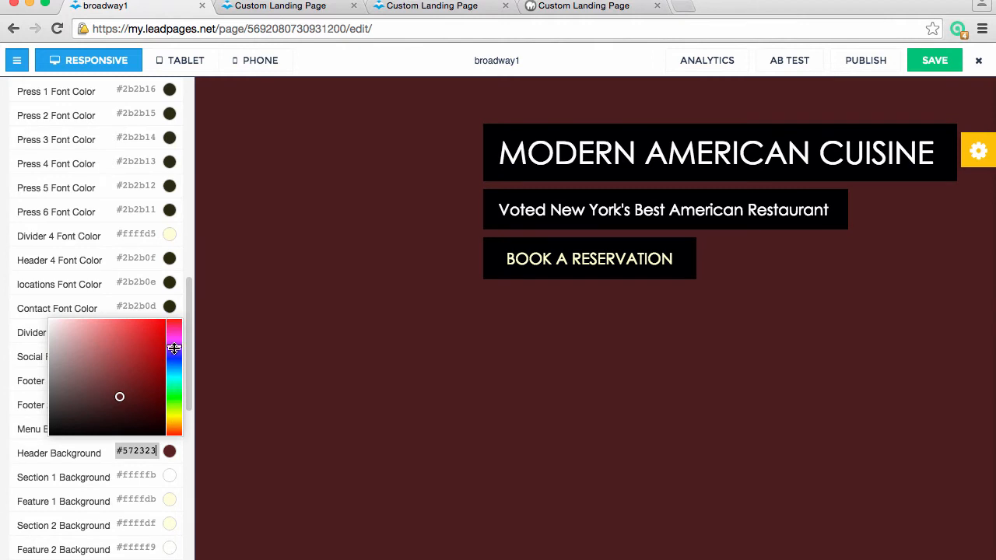
{"action": "mouse_move", "coordinate": [174, 349]}
{"action": "left_mouse_down"}
{"action": "mouse_move", "coordinate": [173, 407]}
{"action": "mouse_move", "coordinate": [173, 346]}
{"action": "left_mouse_up"}
{"action": "left_click", "coordinate": [130, 340]}
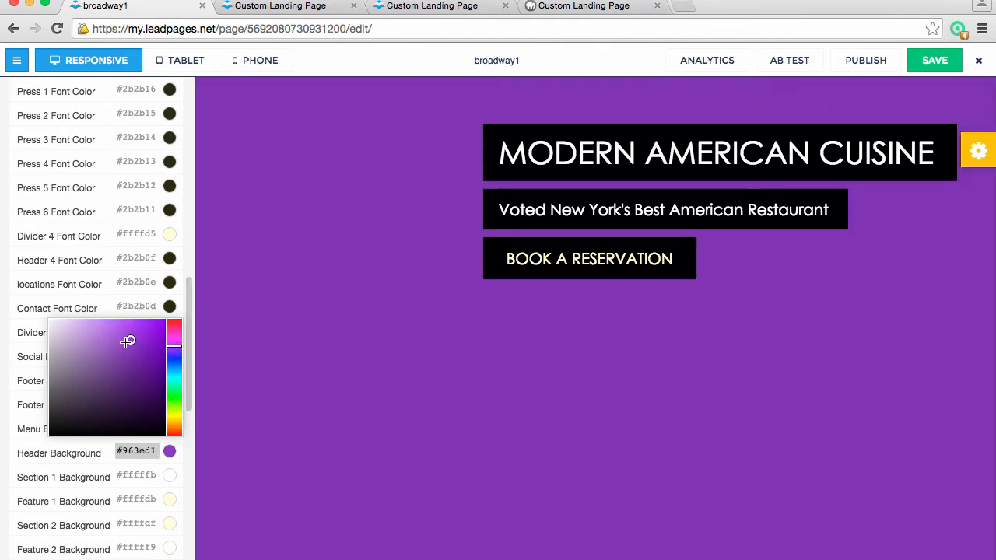
{"action": "left_click", "coordinate": [109, 352]}
{"action": "left_click", "coordinate": [126, 352]}
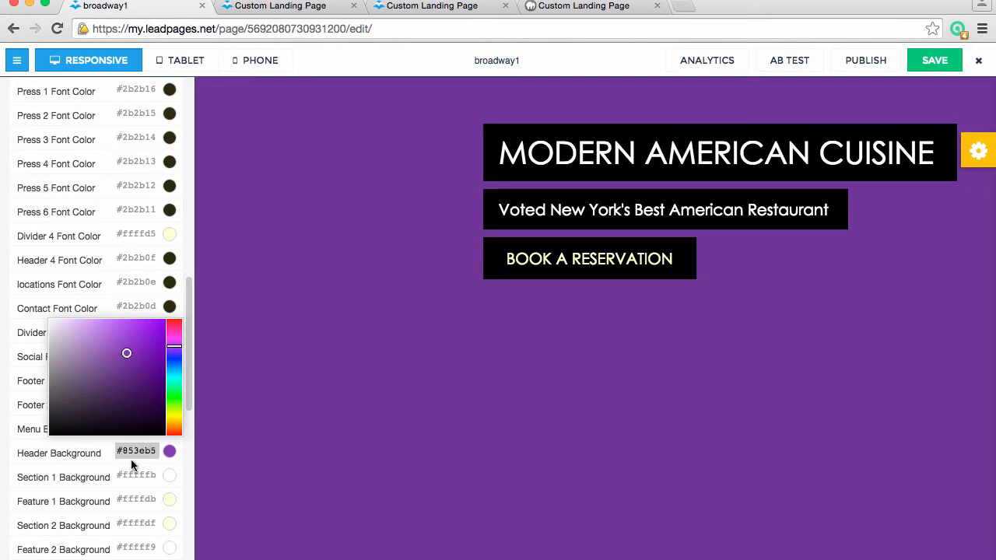
{"action": "left_click", "coordinate": [80, 448]}
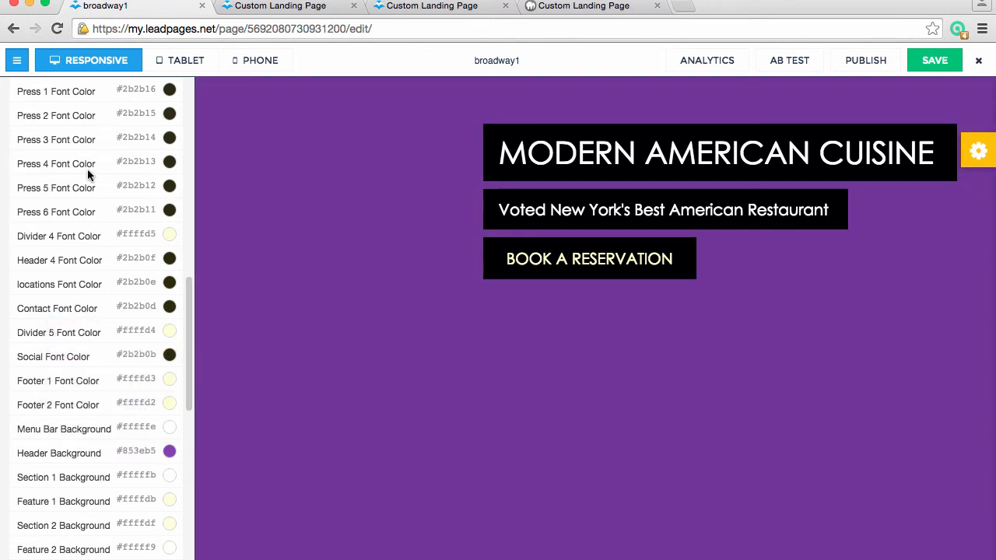
Return to the content list, collapse the Header and hide Section 1's Custom Background along with its Background
{"action": "scroll", "coordinate": [28, 174], "scroll_direction": "up", "scroll_amount": 15}
{"action": "left_click", "coordinate": [59, 147]}
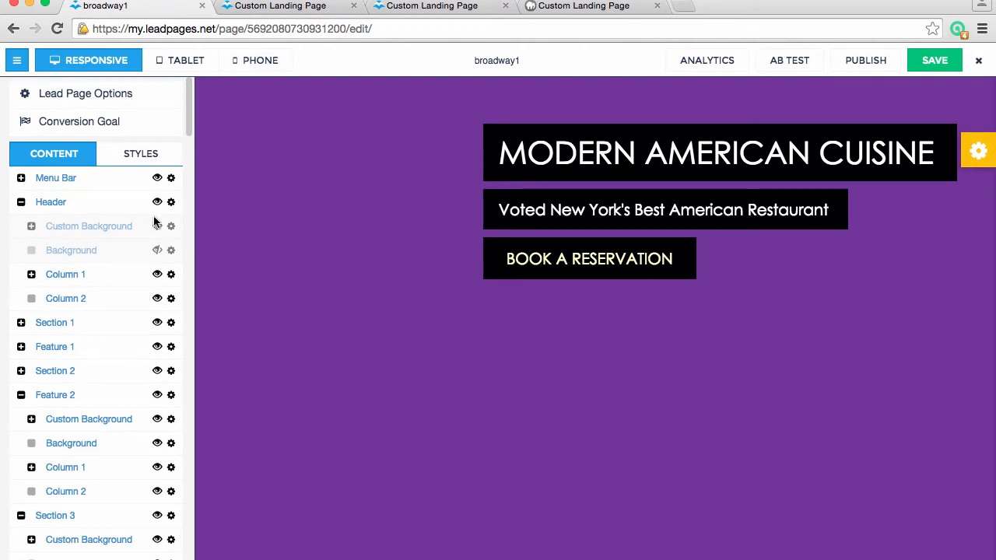
{"action": "left_click", "coordinate": [21, 203]}
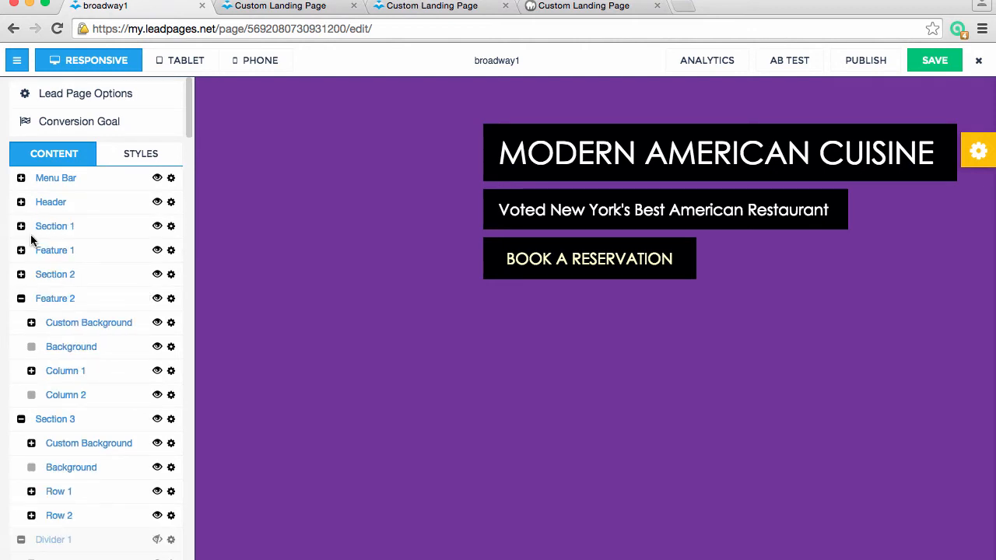
{"action": "left_click", "coordinate": [20, 227]}
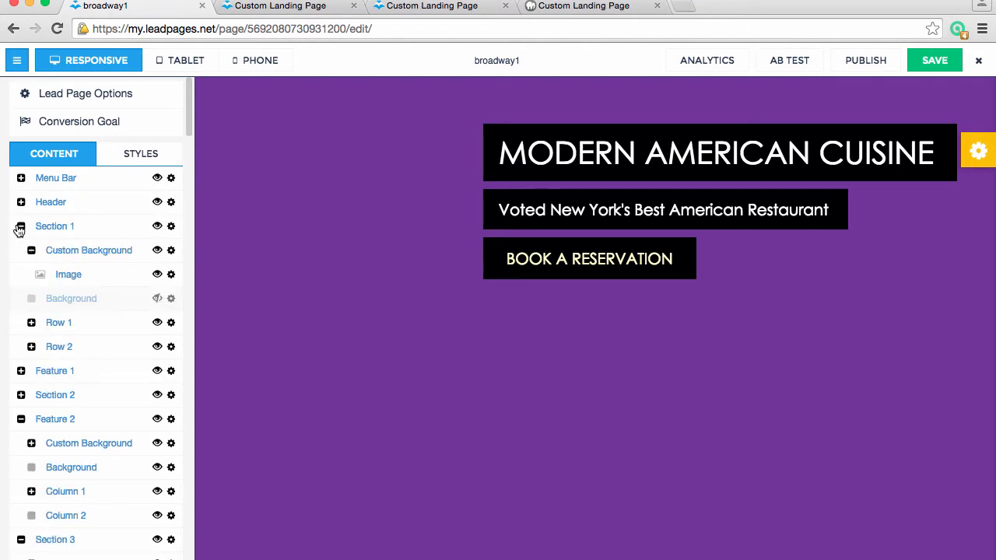
{"action": "left_click", "coordinate": [157, 299]}
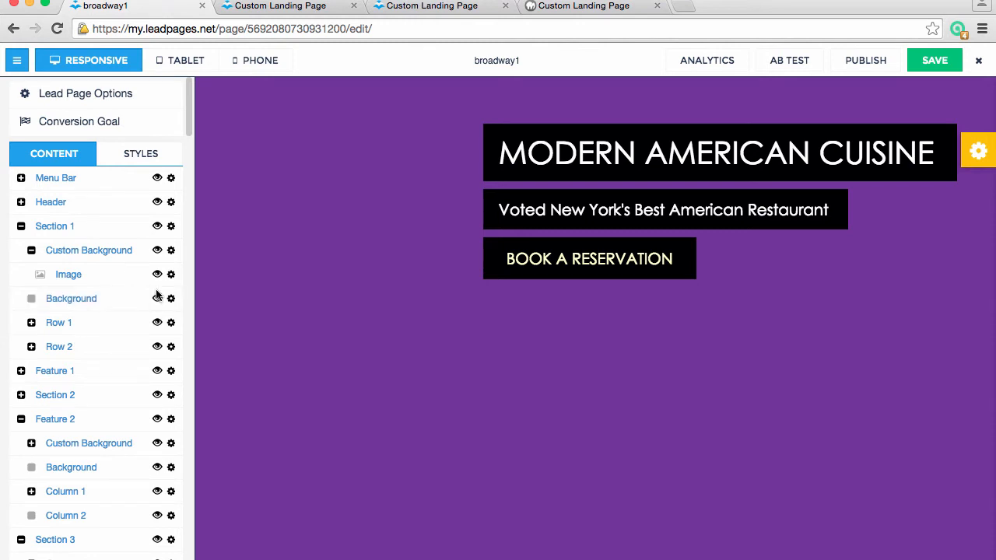
{"action": "left_click", "coordinate": [157, 250]}
{"action": "left_click", "coordinate": [157, 298]}
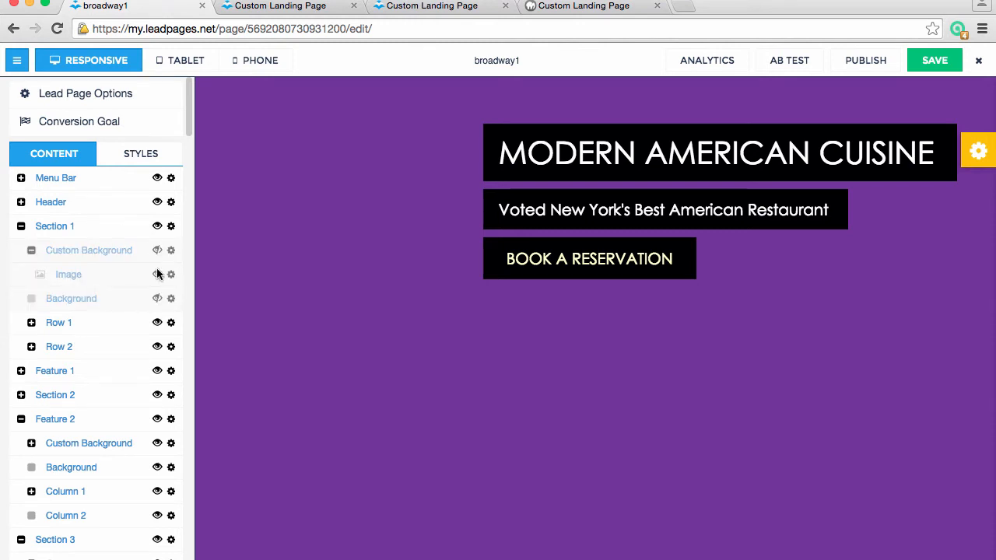
Set the Section 1 Background color in the page styles to dark red #8f2222
{"action": "scroll", "coordinate": [460, 447], "scroll_direction": "down", "scroll_amount": 10}
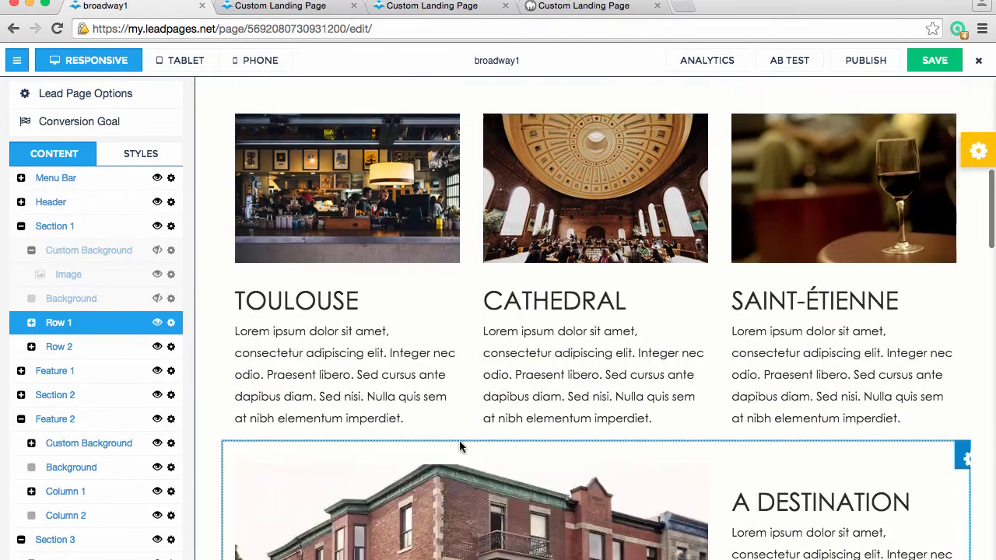
{"action": "left_click", "coordinate": [132, 153]}
{"action": "scroll", "coordinate": [137, 377], "scroll_direction": "down", "scroll_amount": 5}
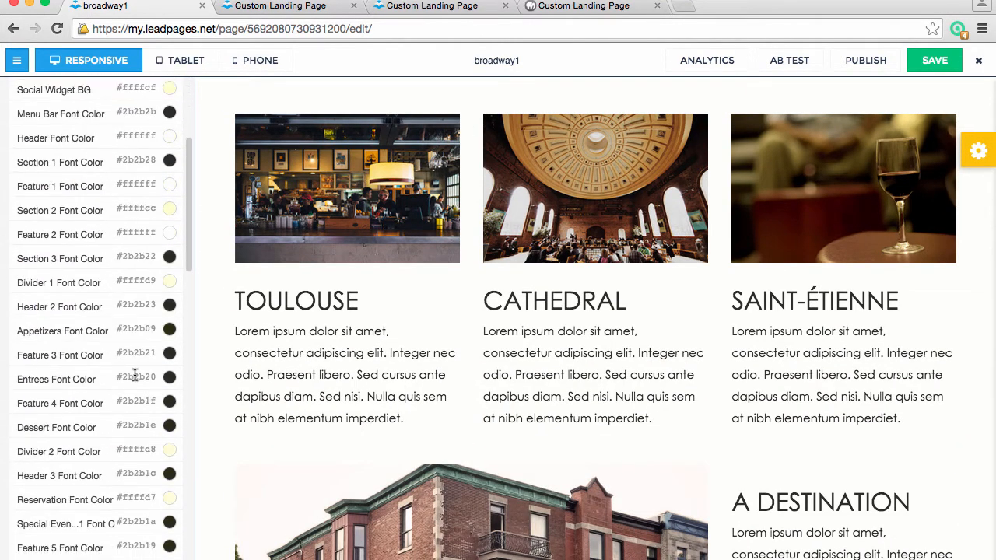
{"action": "scroll", "coordinate": [134, 376], "scroll_direction": "down", "scroll_amount": 10}
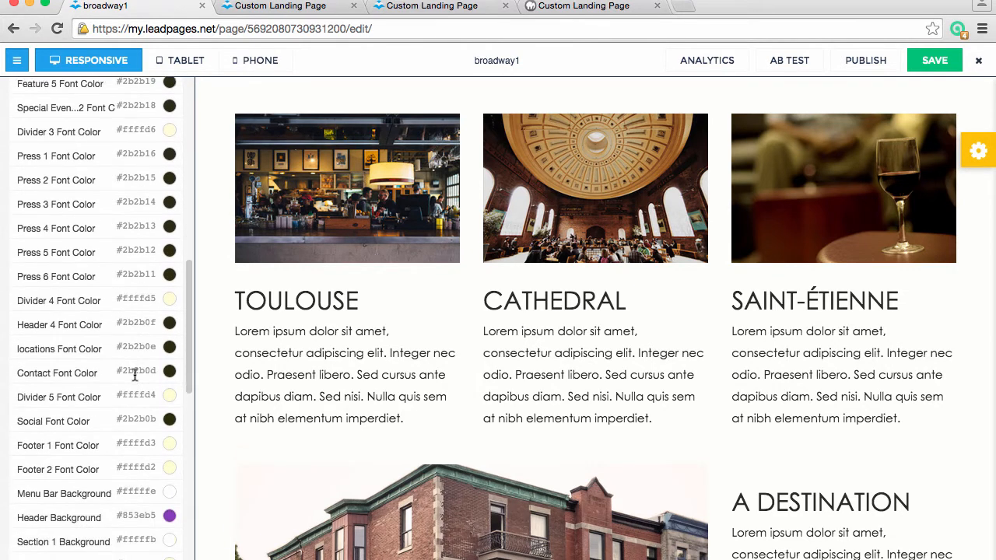
{"action": "scroll", "coordinate": [135, 377], "scroll_direction": "down", "scroll_amount": 2}
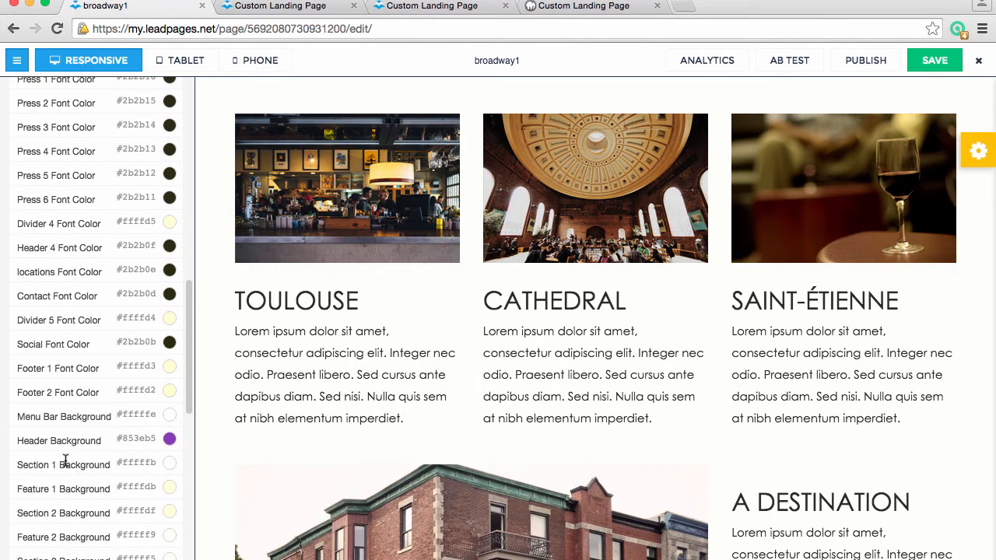
{"action": "left_click", "coordinate": [169, 463]}
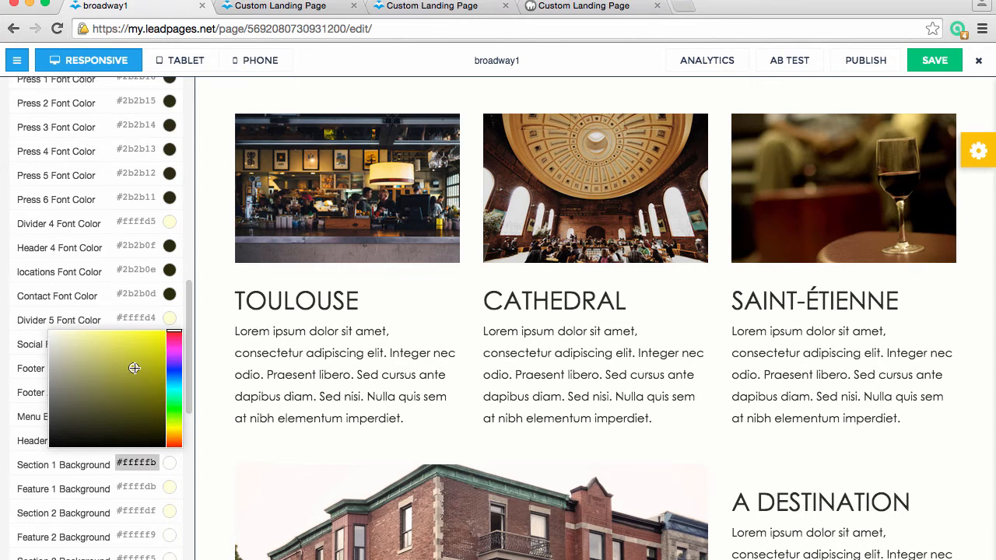
{"action": "type", "text": "#ad2d2d"}
{"action": "left_click_drag", "start_coordinate": [140, 341], "coordinate": [152, 360]}
{"action": "left_click", "coordinate": [122, 351]}
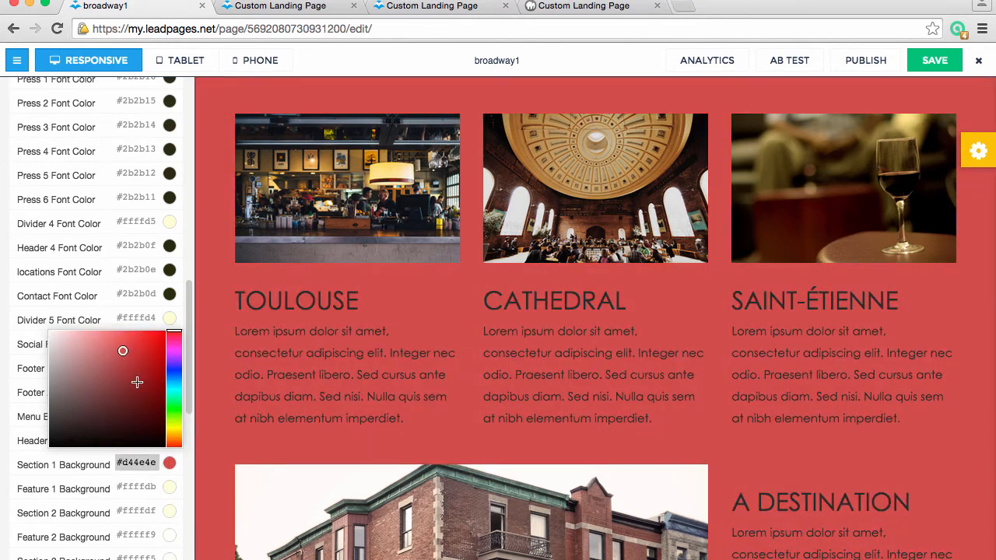
{"action": "left_click", "coordinate": [137, 386]}
{"action": "left_click", "coordinate": [94, 460]}
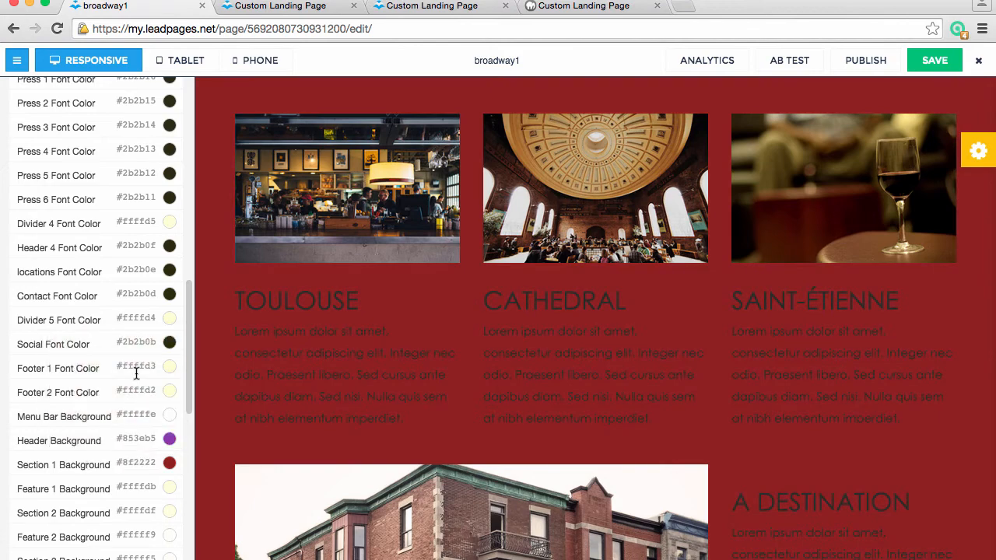
Return to the content list and recolor the header headline "MODERN AMERICAN CUISINE" cyan, except for its first letter
{"action": "scroll", "coordinate": [136, 374], "scroll_direction": "up", "scroll_amount": 10}
{"action": "left_click", "coordinate": [71, 155]}
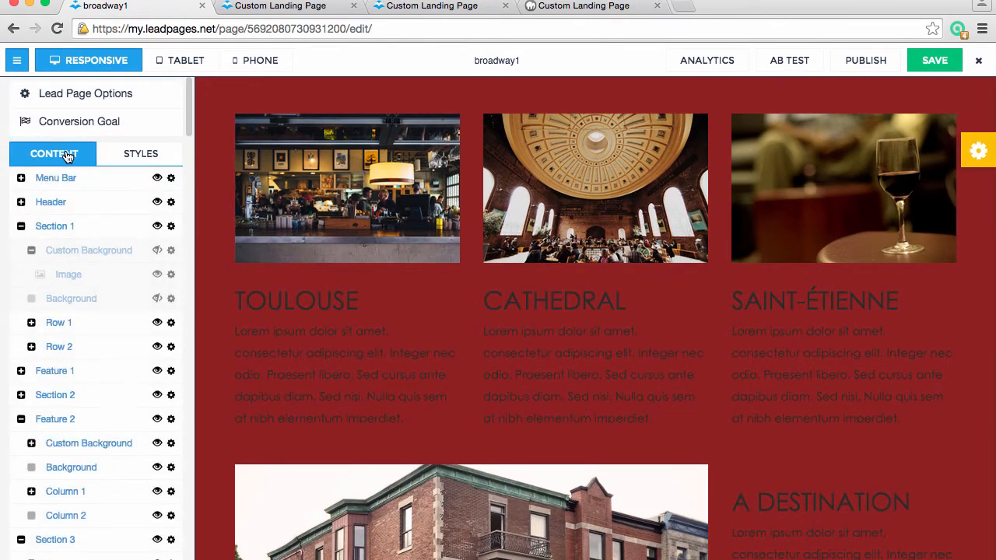
{"action": "scroll", "coordinate": [129, 404], "scroll_direction": "down", "scroll_amount": 3}
{"action": "scroll", "coordinate": [259, 384], "scroll_direction": "up", "scroll_amount": 10}
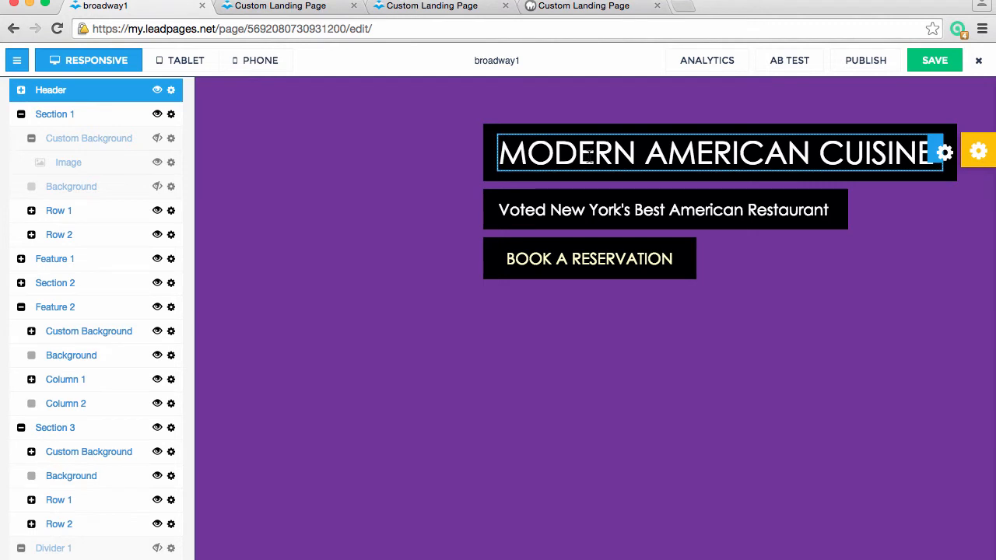
{"action": "left_click_drag", "start_coordinate": [594, 154], "coordinate": [733, 154]}
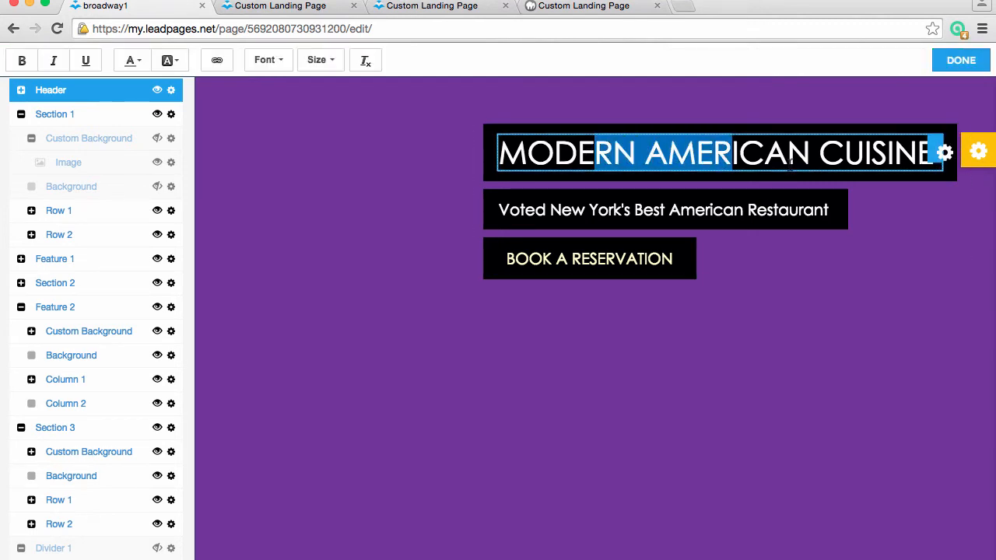
{"action": "left_click_drag", "start_coordinate": [529, 153], "coordinate": [938, 154]}
{"action": "left_click", "coordinate": [135, 65]}
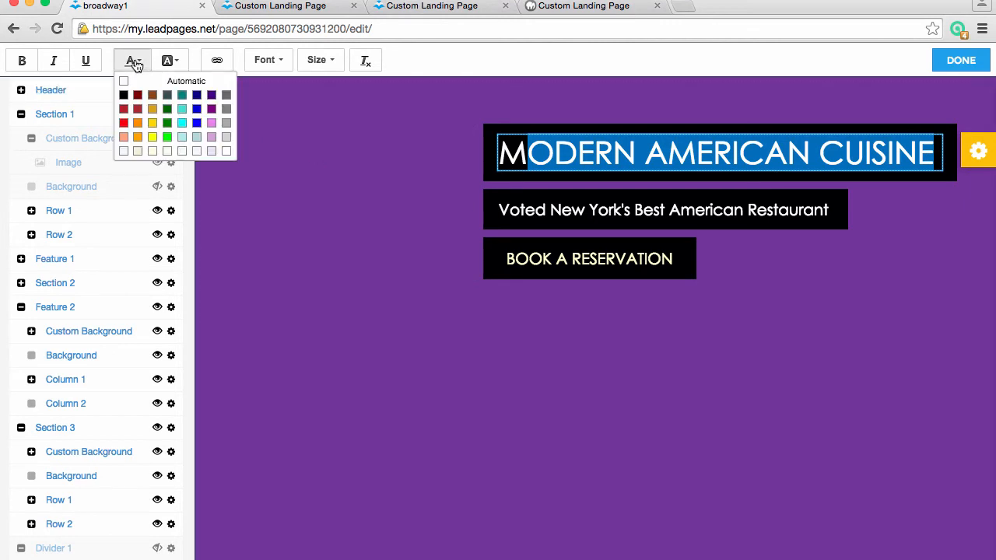
{"action": "left_click", "coordinate": [181, 123]}
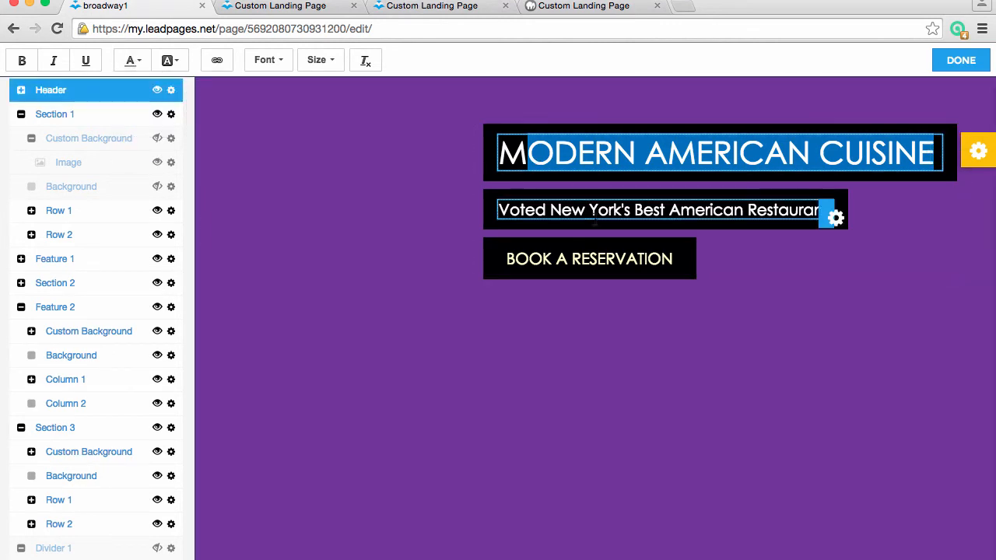
{"action": "left_click", "coordinate": [592, 216]}
{"action": "left_click", "coordinate": [613, 157]}
Set the Link Color in the page styles to purple #971db5 and check the links across the page
{"action": "scroll", "coordinate": [118, 207], "scroll_direction": "up", "scroll_amount": 5}
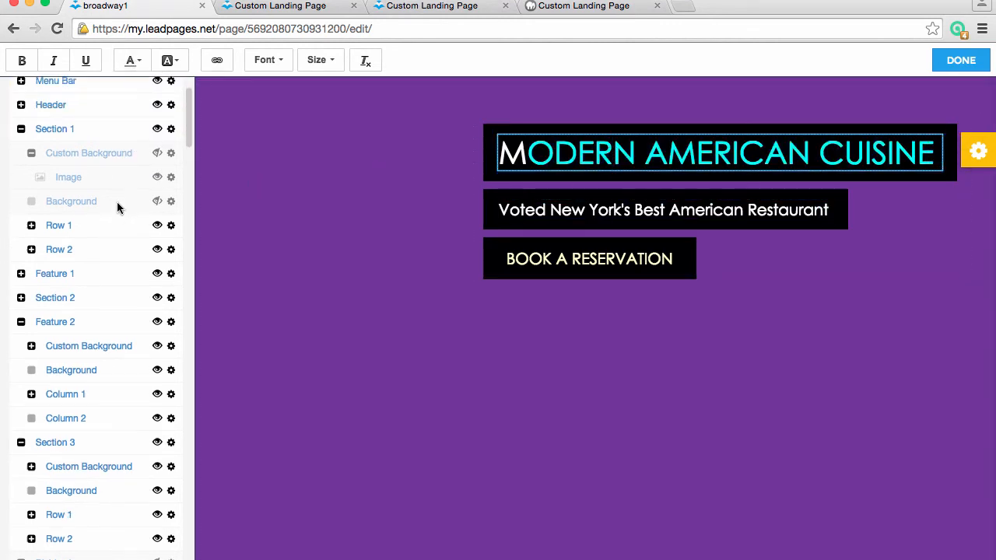
{"action": "left_click", "coordinate": [132, 162]}
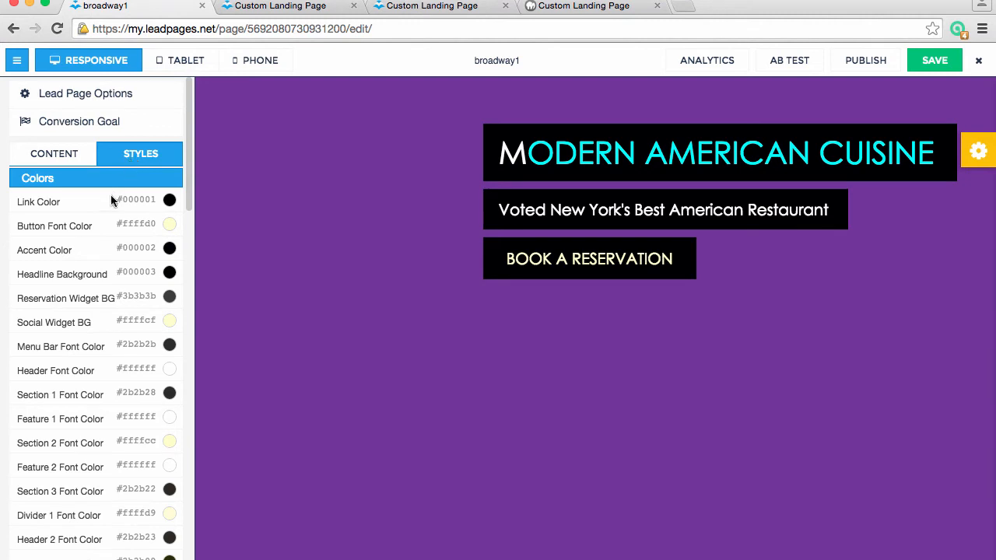
{"action": "left_click", "coordinate": [169, 200]}
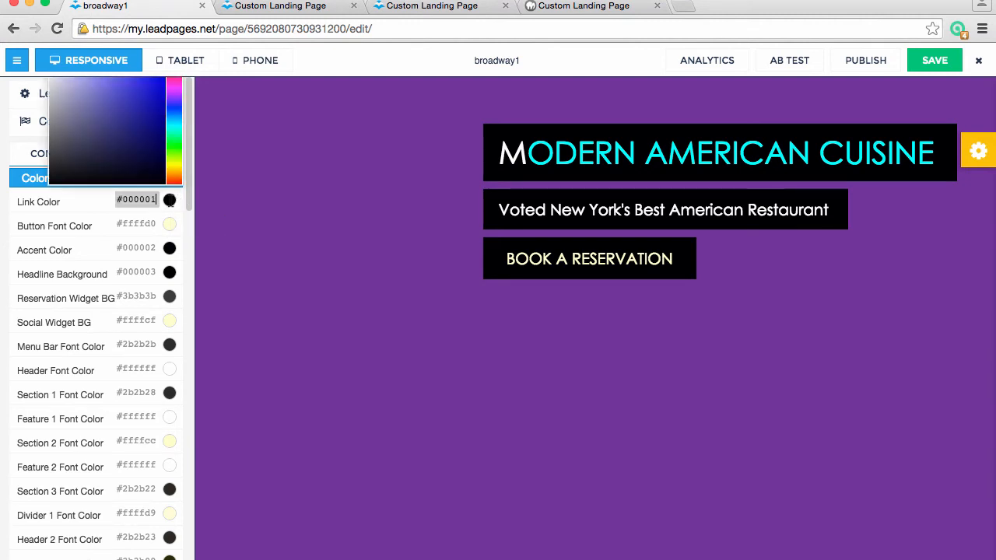
{"action": "left_click", "coordinate": [173, 91]}
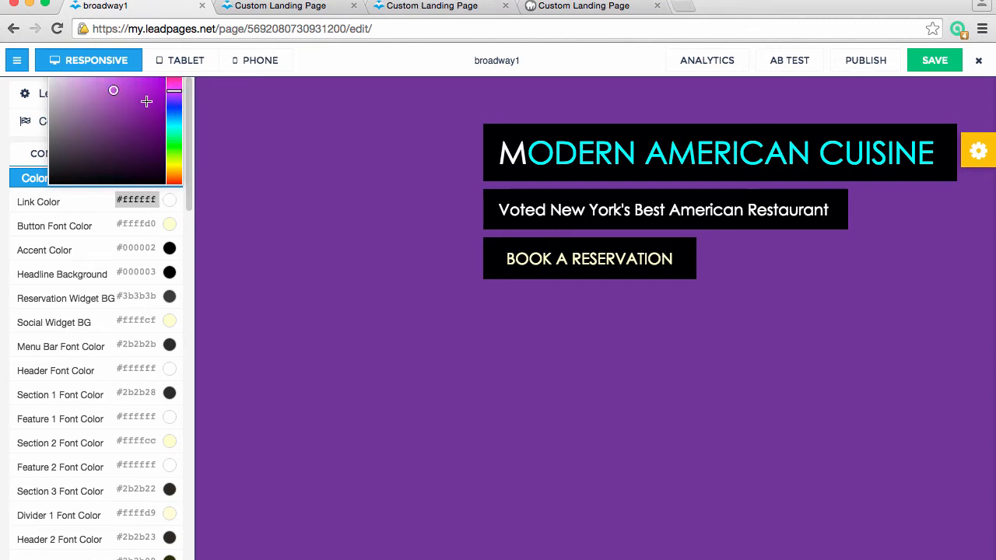
{"action": "left_click", "coordinate": [147, 101]}
{"action": "scroll", "coordinate": [460, 286], "scroll_direction": "down", "scroll_amount": 4}
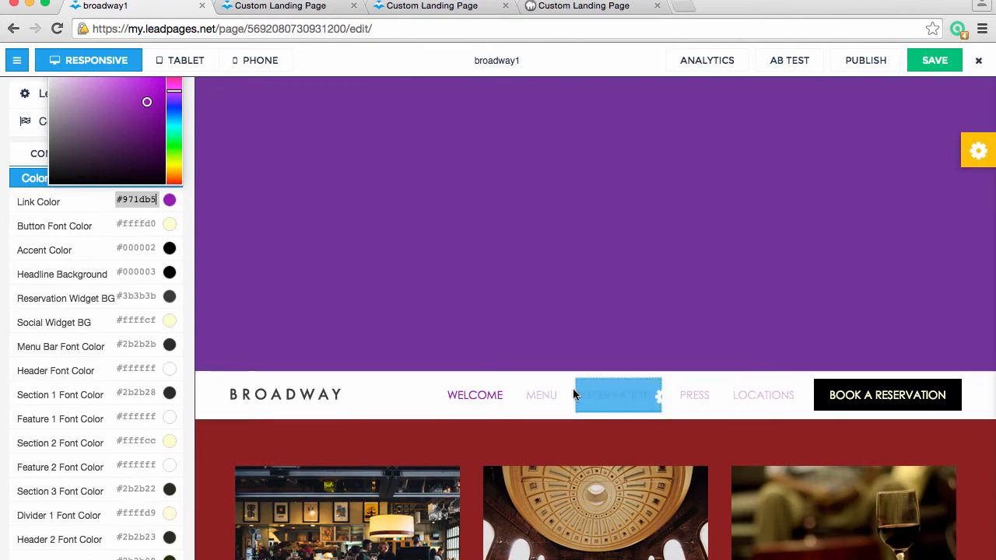
{"action": "scroll", "coordinate": [663, 536], "scroll_direction": "down", "scroll_amount": 4}
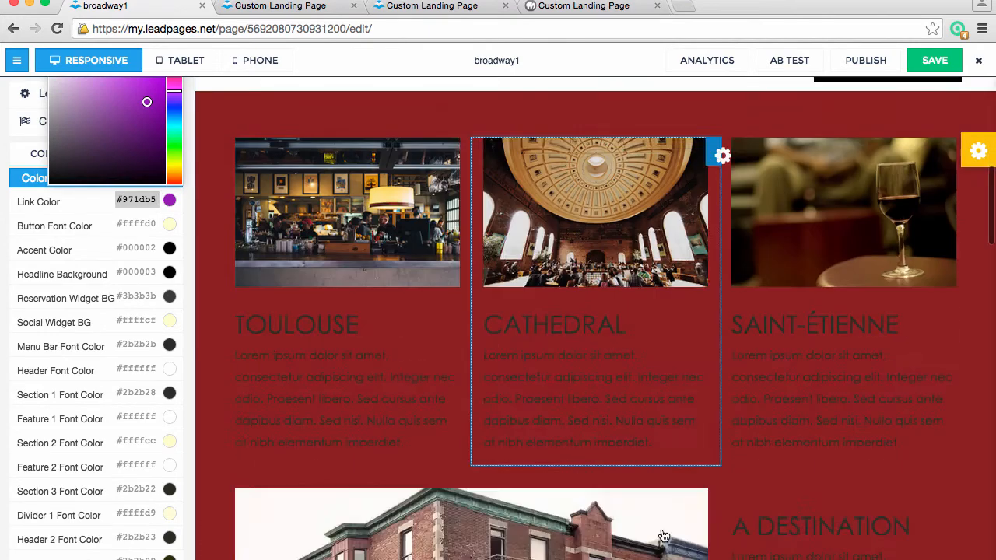
{"action": "scroll", "coordinate": [664, 537], "scroll_direction": "down", "scroll_amount": 15}
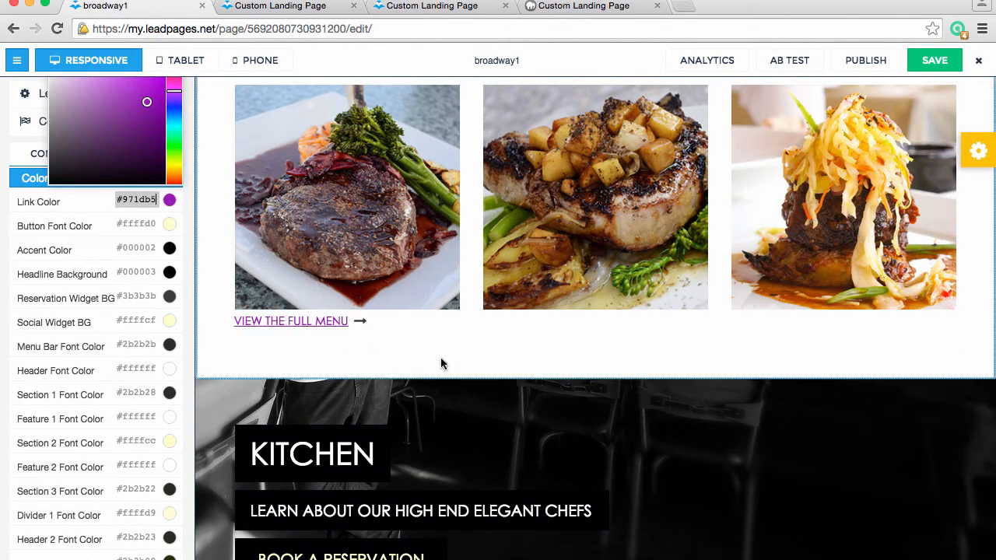
{"action": "scroll", "coordinate": [440, 364], "scroll_direction": "up", "scroll_amount": 20}
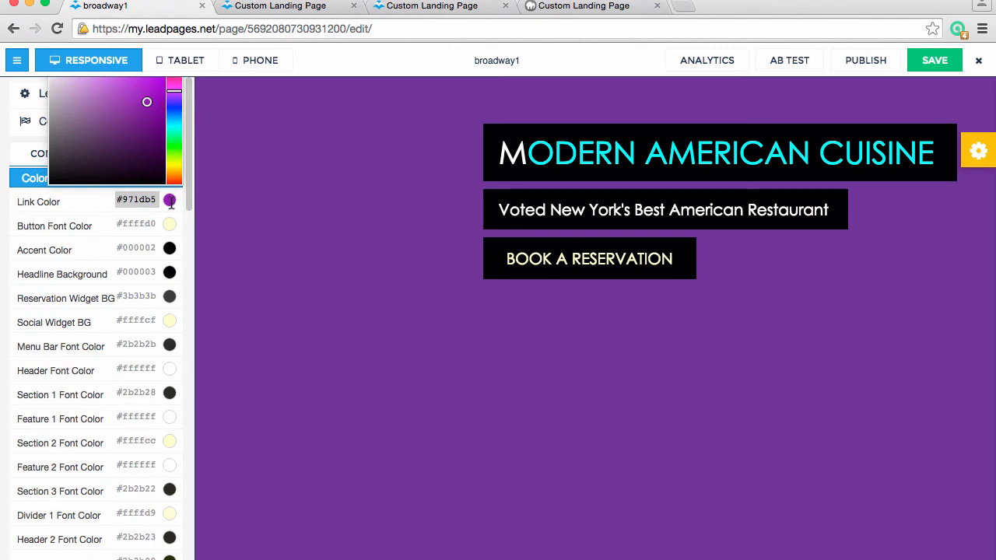
{"action": "left_click", "coordinate": [72, 200]}
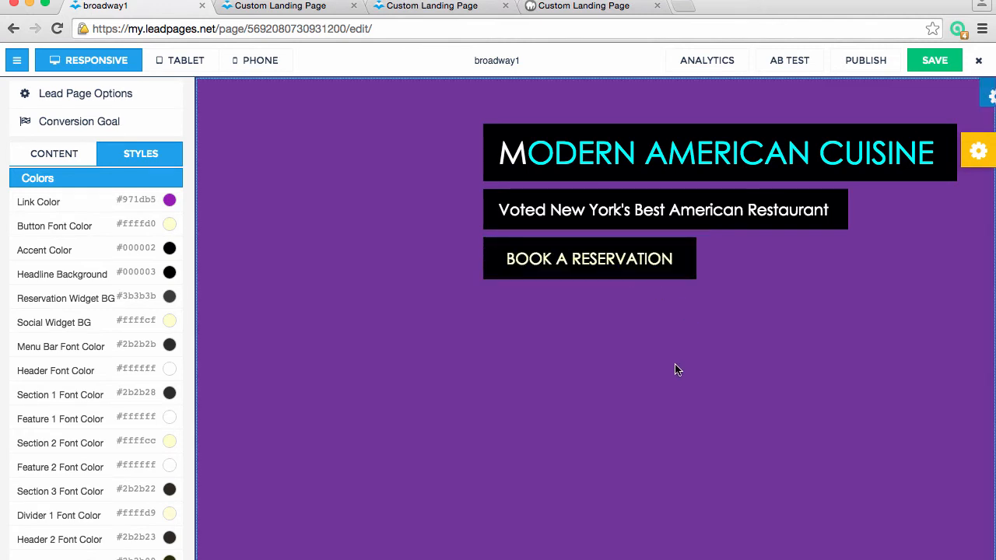
Set the Button Font Color to pink #e3299f and check the reservation buttons across the page
{"action": "left_click", "coordinate": [166, 223]}
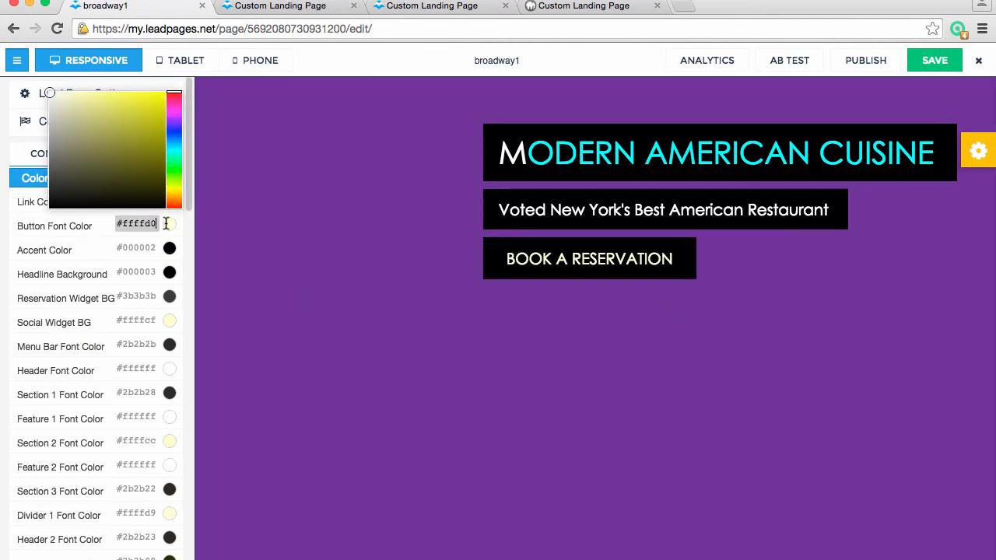
{"action": "left_click", "coordinate": [172, 105]}
{"action": "left_click", "coordinate": [144, 104]}
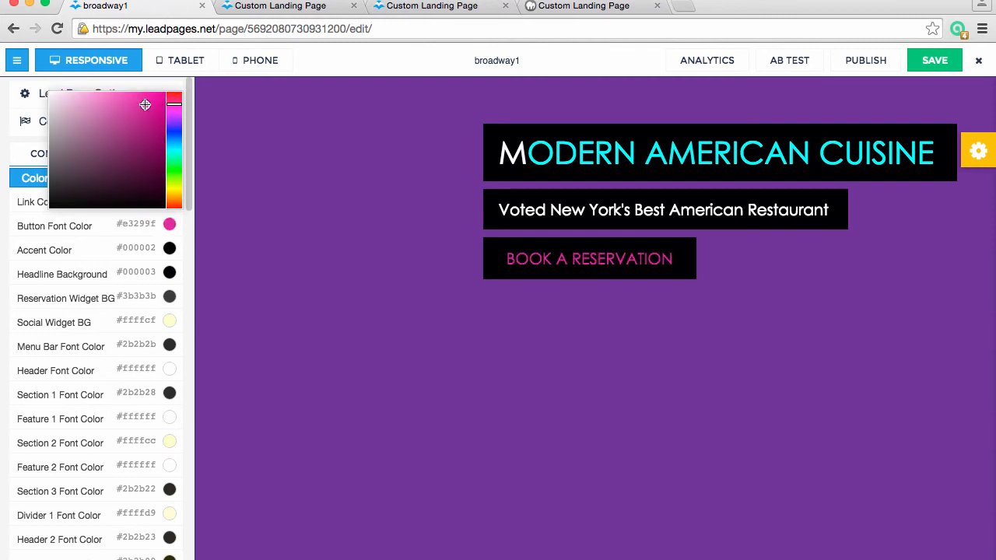
{"action": "left_click", "coordinate": [151, 220]}
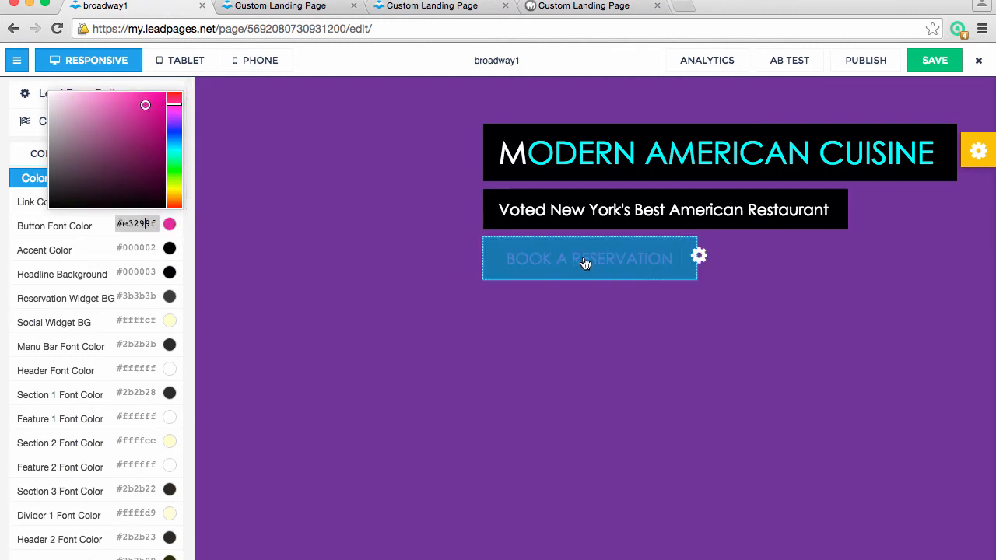
{"action": "scroll", "coordinate": [676, 506], "scroll_direction": "down", "scroll_amount": 10}
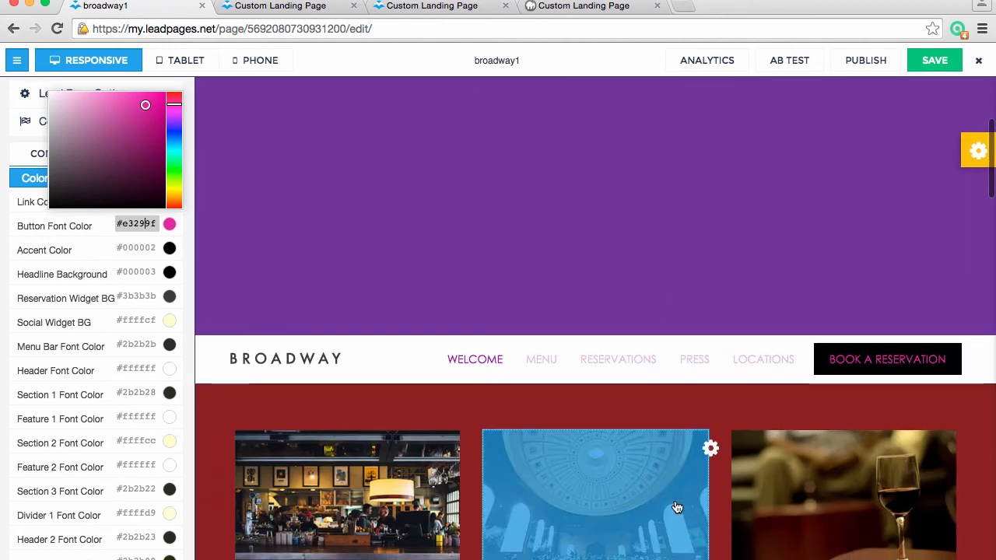
{"action": "scroll", "coordinate": [676, 505], "scroll_direction": "up", "scroll_amount": 8}
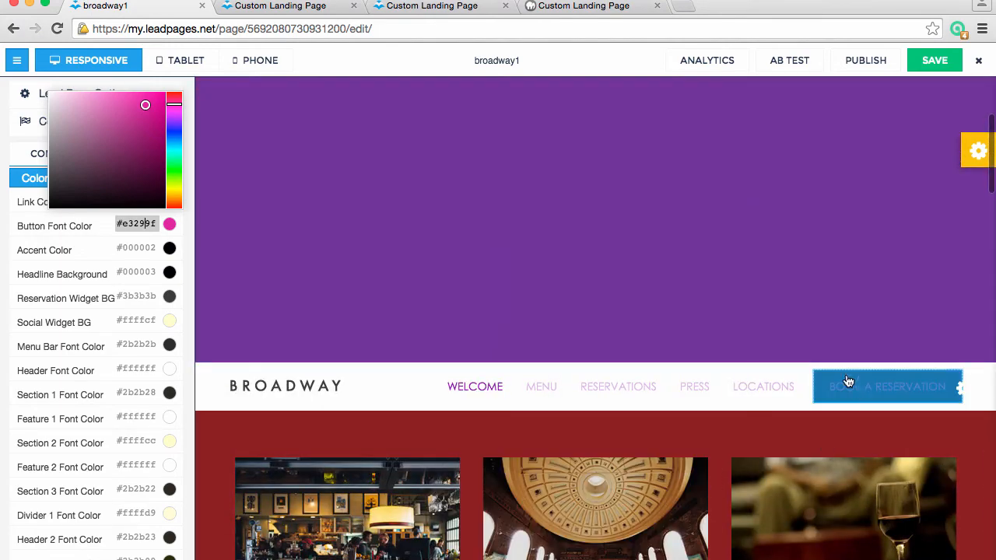
{"action": "scroll", "coordinate": [859, 392], "scroll_direction": "down", "scroll_amount": 10}
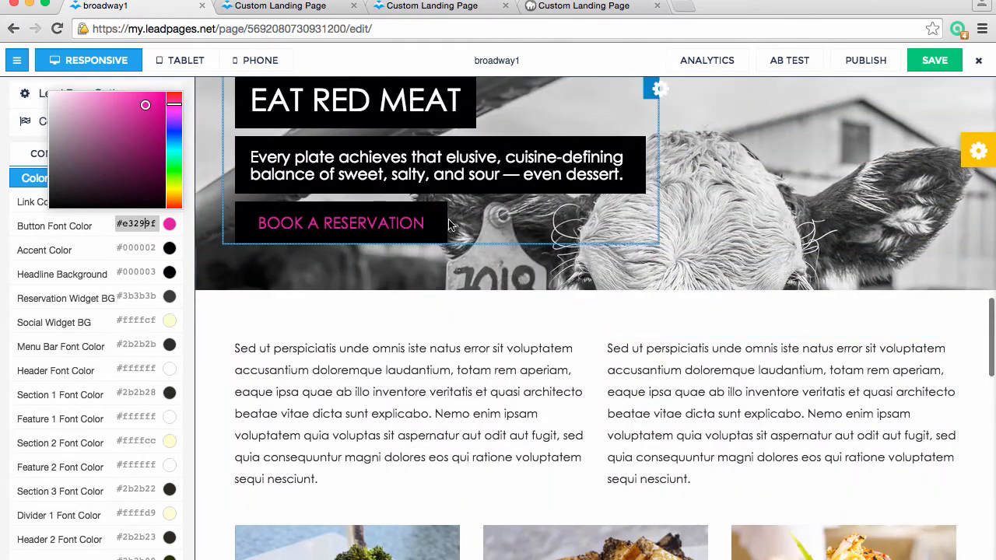
{"action": "scroll", "coordinate": [540, 311], "scroll_direction": "up", "scroll_amount": 10}
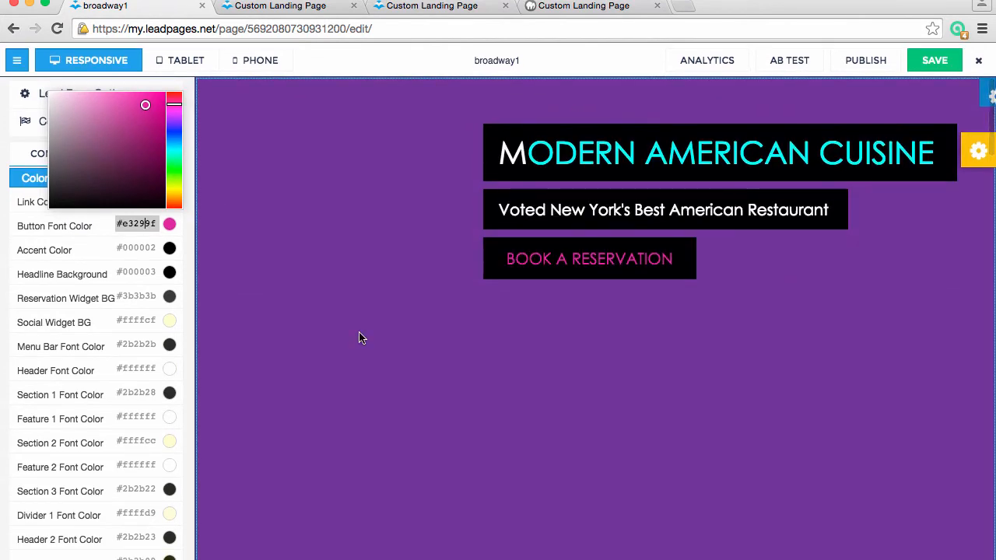
{"action": "left_click", "coordinate": [88, 258]}
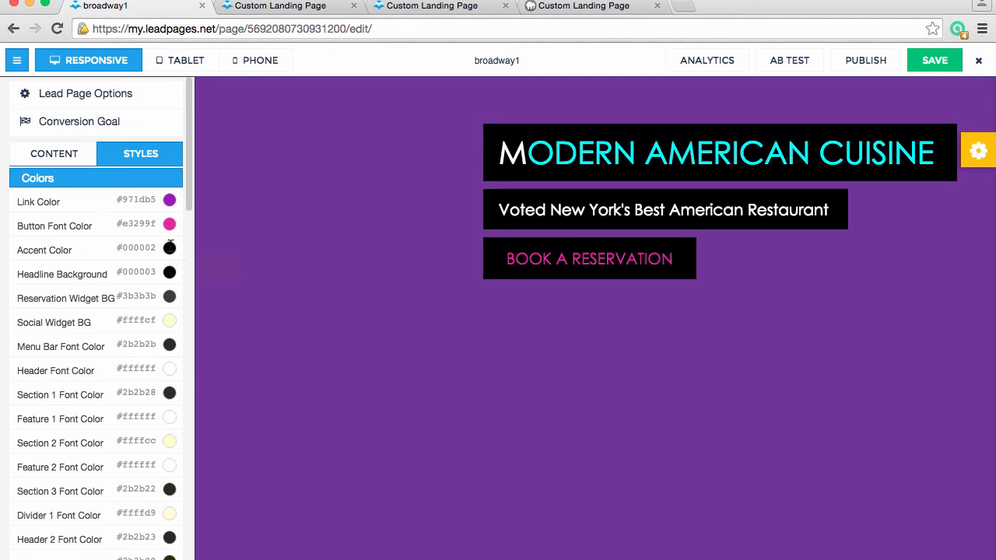
Set the Accent Color to blue #2c99bd and check the reservation buttons down the page
{"action": "left_click", "coordinate": [170, 247]}
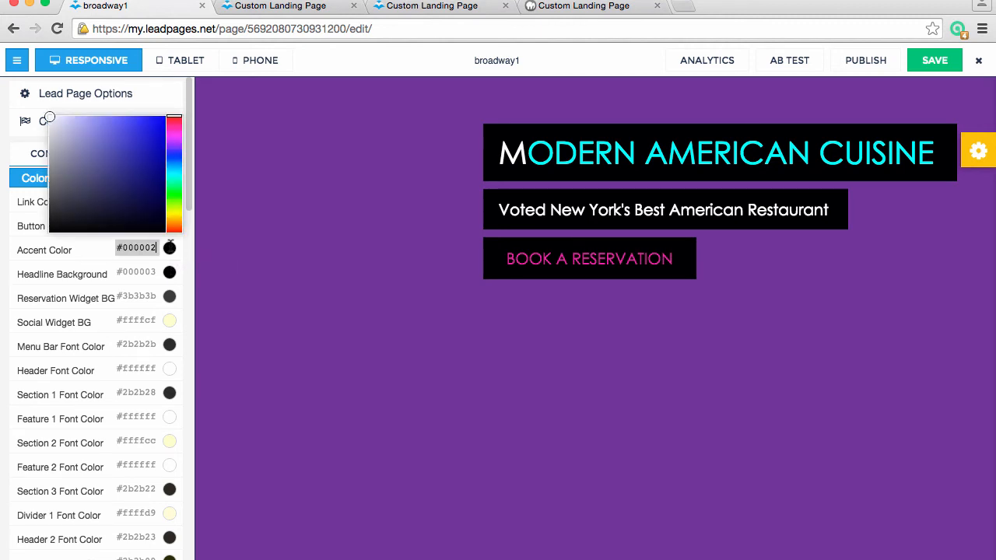
{"action": "left_click", "coordinate": [174, 125]}
{"action": "left_click", "coordinate": [140, 143]}
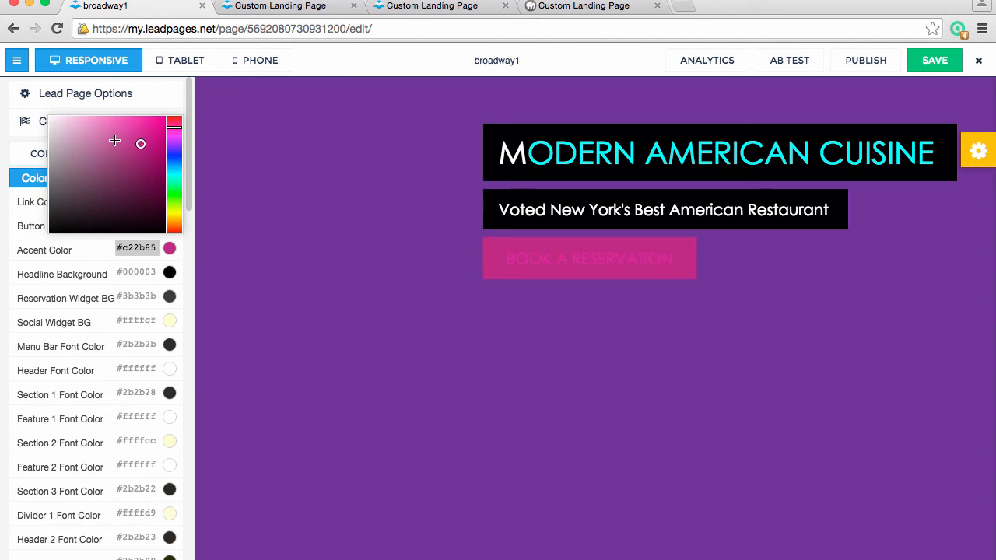
{"action": "left_click_drag", "start_coordinate": [114, 140], "coordinate": [49, 106]}
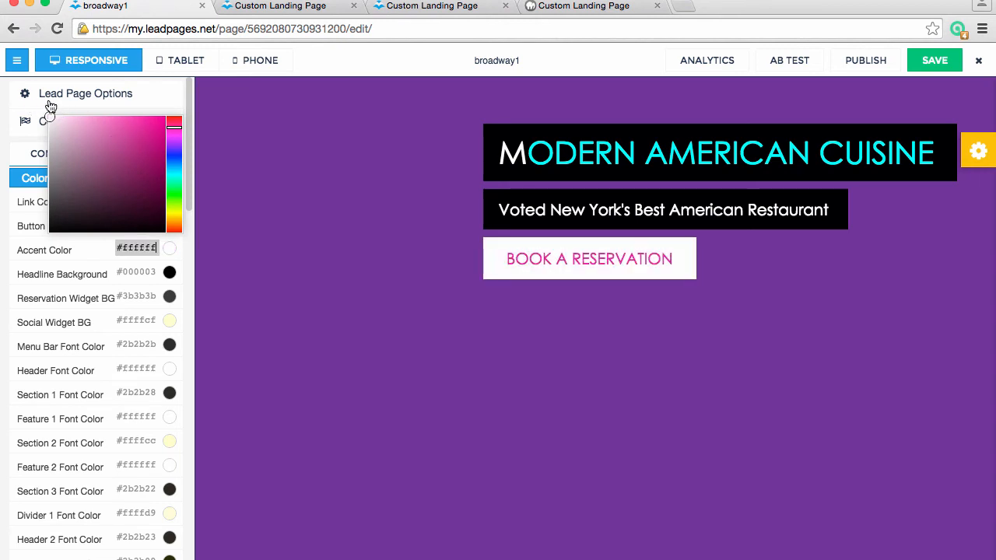
{"action": "left_click", "coordinate": [174, 169]}
{"action": "left_click", "coordinate": [138, 146]}
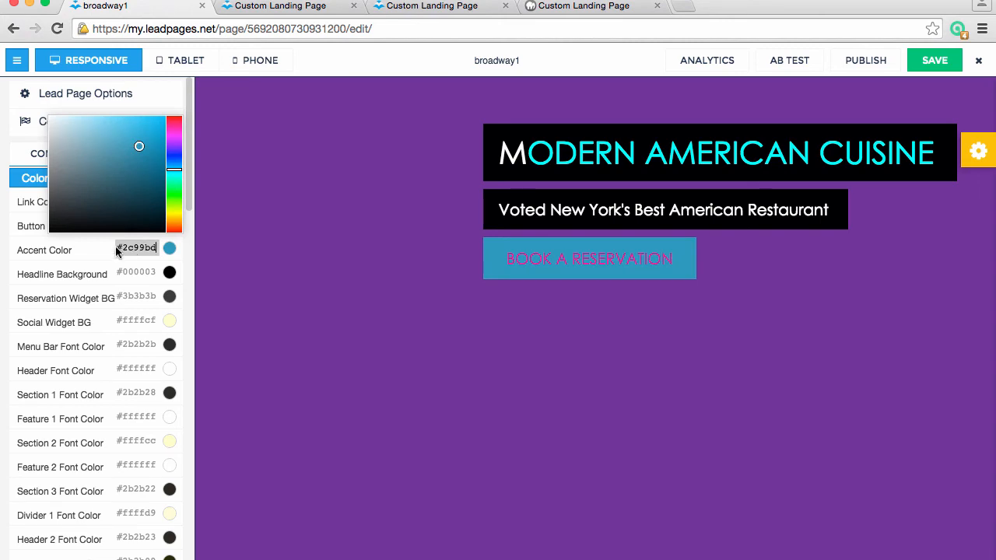
{"action": "scroll", "coordinate": [580, 249], "scroll_direction": "down", "scroll_amount": 3}
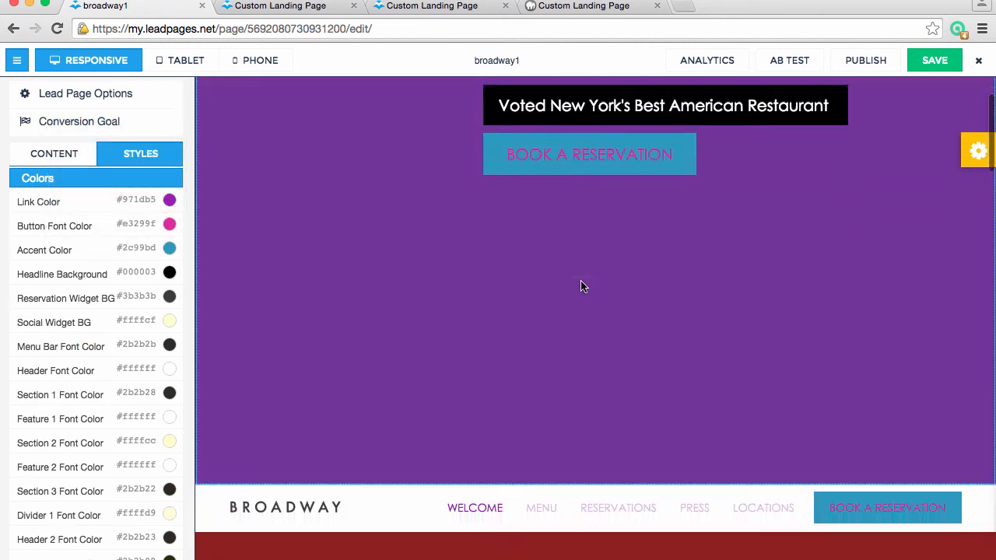
{"action": "scroll", "coordinate": [583, 285], "scroll_direction": "down", "scroll_amount": 5}
{"action": "scroll", "coordinate": [873, 242], "scroll_direction": "down", "scroll_amount": 8}
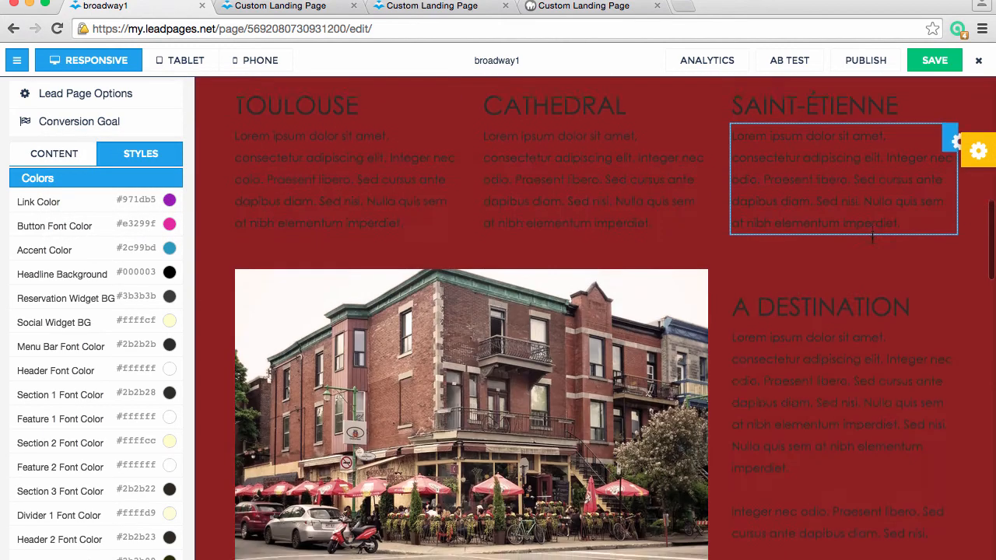
Check the lower page sections and set the Button Font Color to pink #e62ea3
{"action": "scroll", "coordinate": [872, 238], "scroll_direction": "down", "scroll_amount": 15}
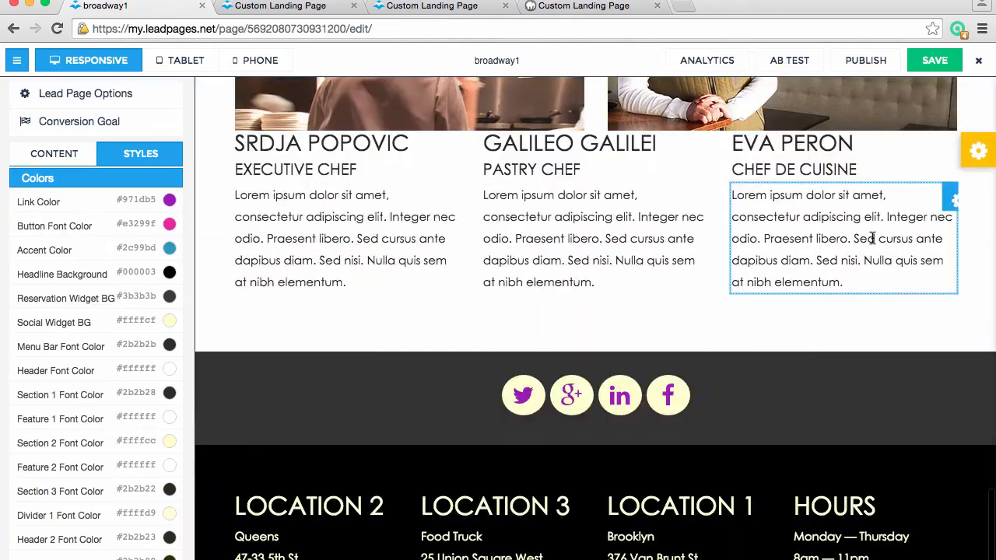
{"action": "scroll", "coordinate": [872, 238], "scroll_direction": "down", "scroll_amount": 3}
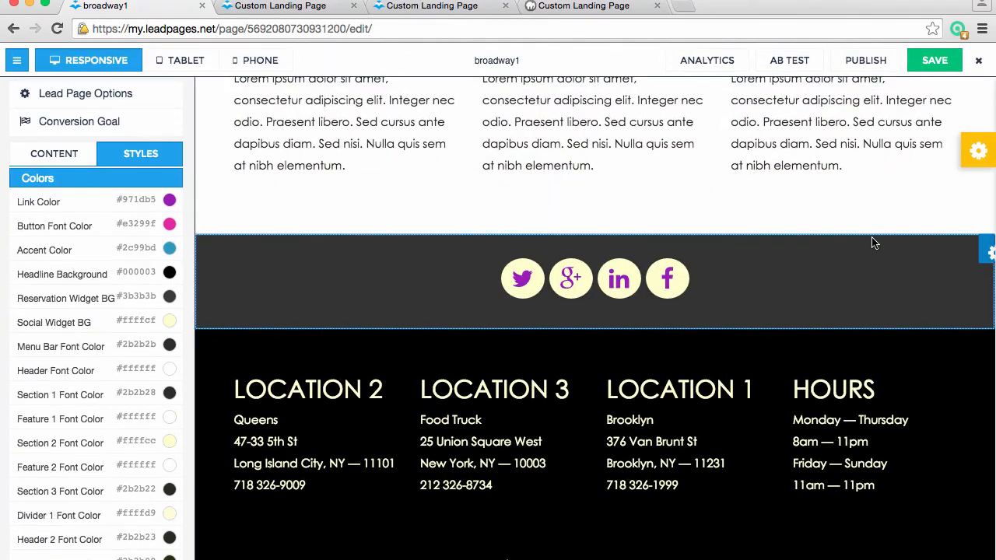
{"action": "scroll", "coordinate": [872, 242], "scroll_direction": "up", "scroll_amount": 20}
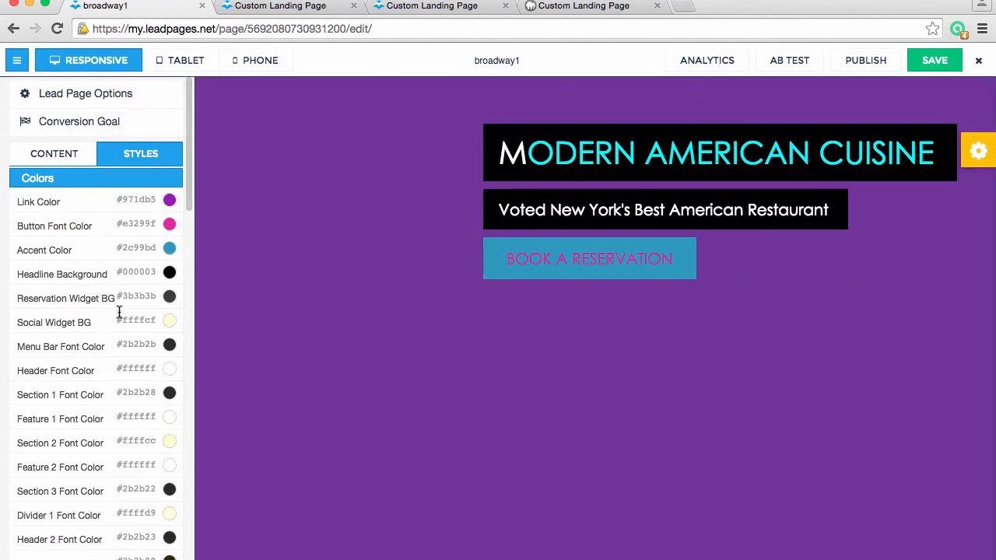
{"action": "left_click", "coordinate": [169, 224]}
{"action": "left_click", "coordinate": [139, 150]}
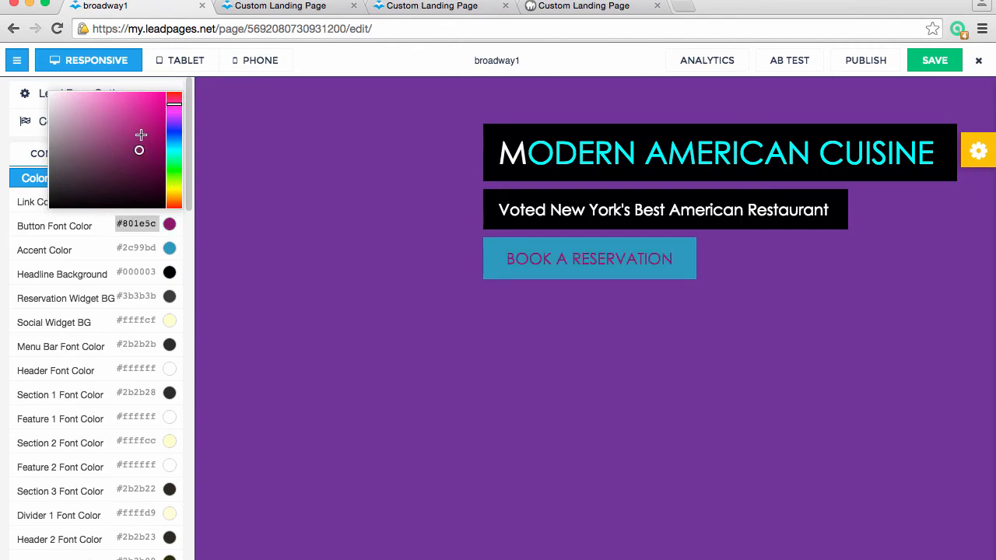
{"action": "left_click", "coordinate": [142, 102]}
{"action": "scroll", "coordinate": [451, 397], "scroll_direction": "down", "scroll_amount": 20}
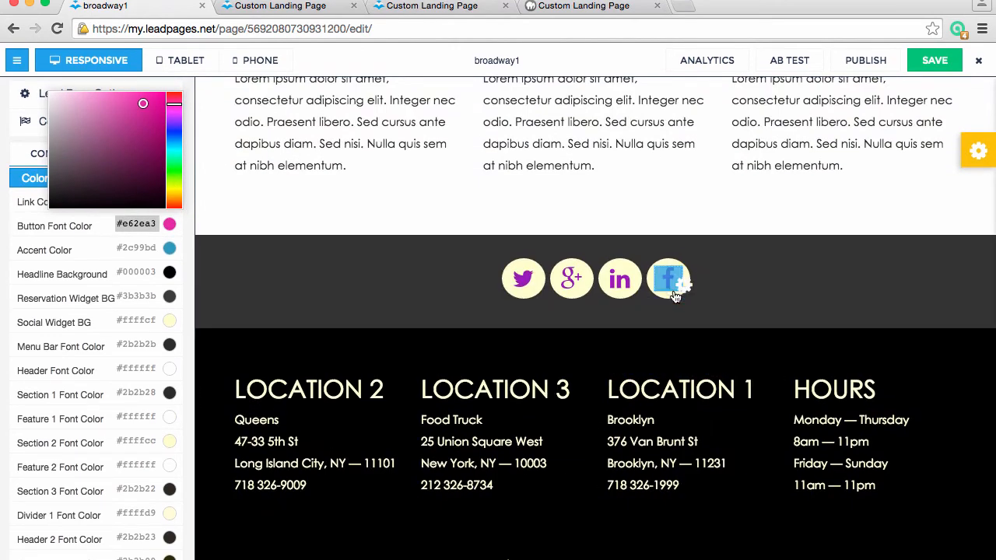
Set the Link Color to purple #a024bf for the social icons in the footer area
{"action": "left_click", "coordinate": [144, 250]}
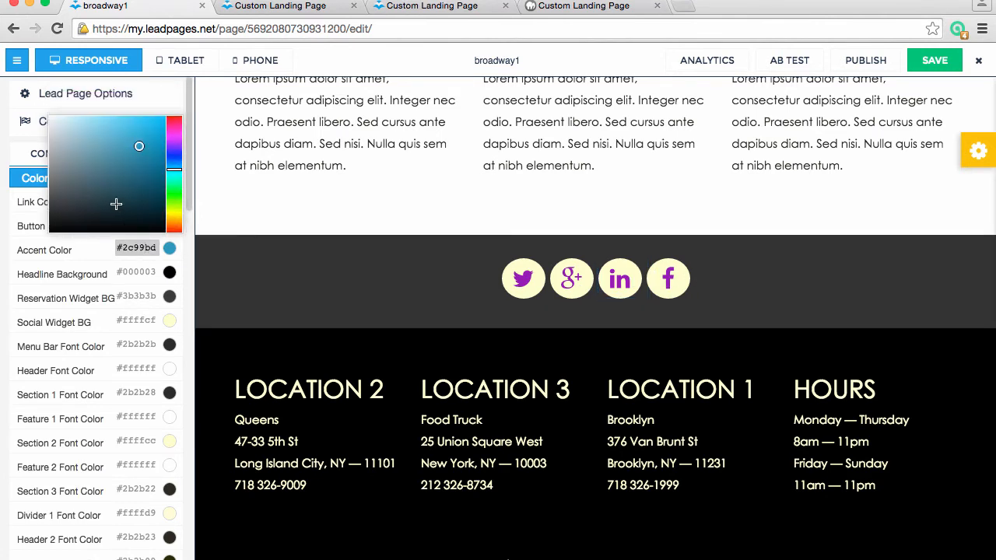
{"action": "left_click", "coordinate": [62, 254]}
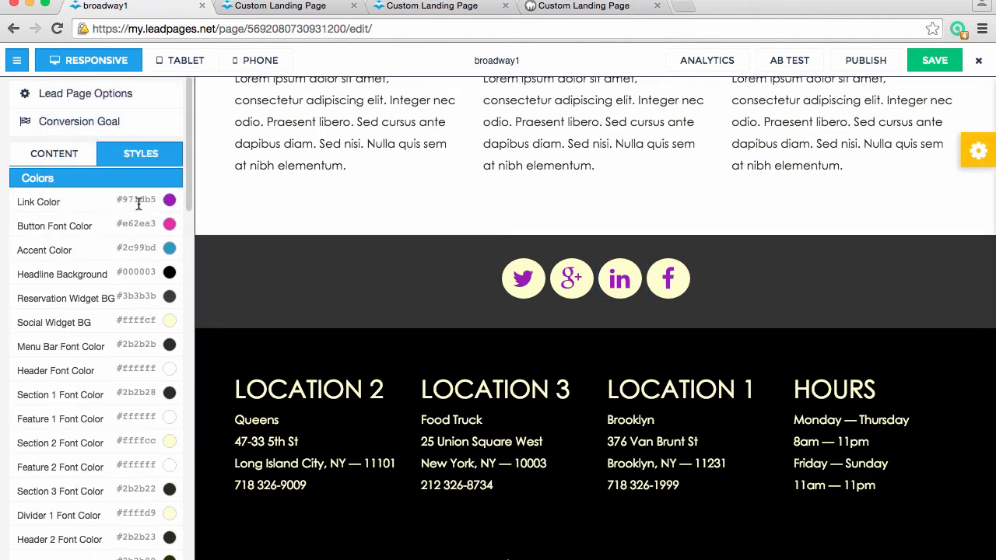
{"action": "left_click", "coordinate": [166, 202]}
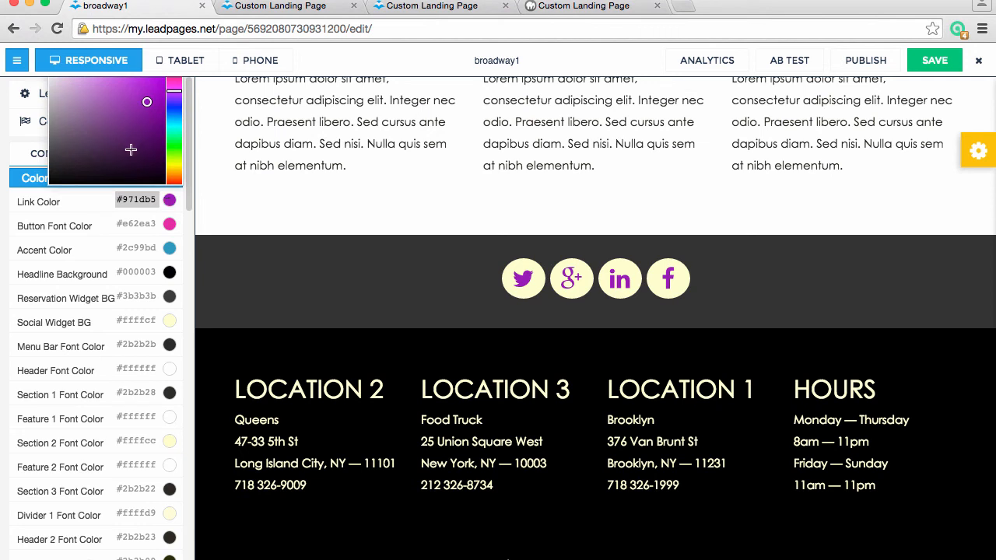
{"action": "left_click_drag", "start_coordinate": [131, 150], "coordinate": [143, 97]}
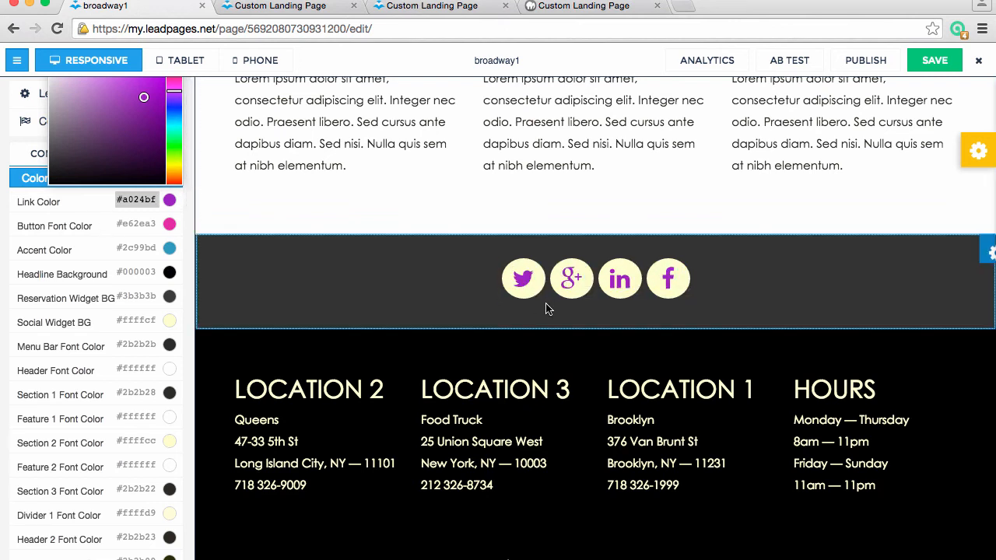
Set the Social Widget BG color to black #000000
{"action": "left_click", "coordinate": [171, 322]}
{"action": "left_click_drag", "start_coordinate": [137, 249], "coordinate": [49, 322]}
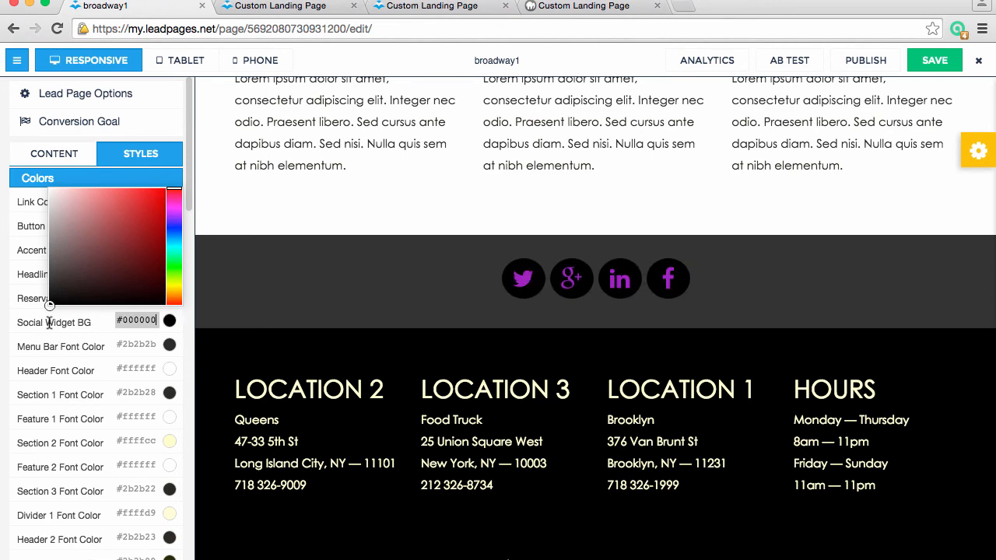
{"action": "left_click", "coordinate": [84, 314]}
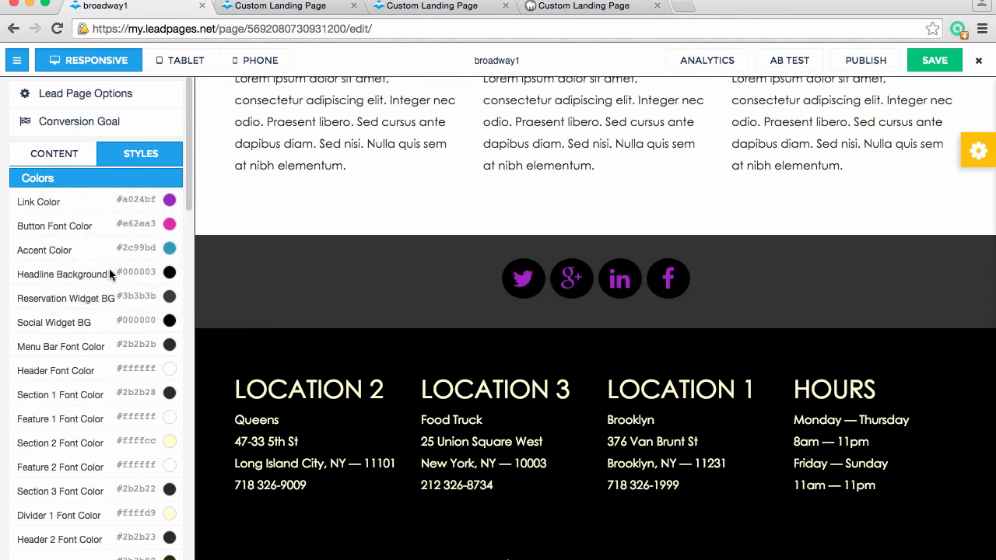
Set the Headline Background to red #db2c2c and check the headline boxes down the page
{"action": "scroll", "coordinate": [257, 311], "scroll_direction": "up", "scroll_amount": 20}
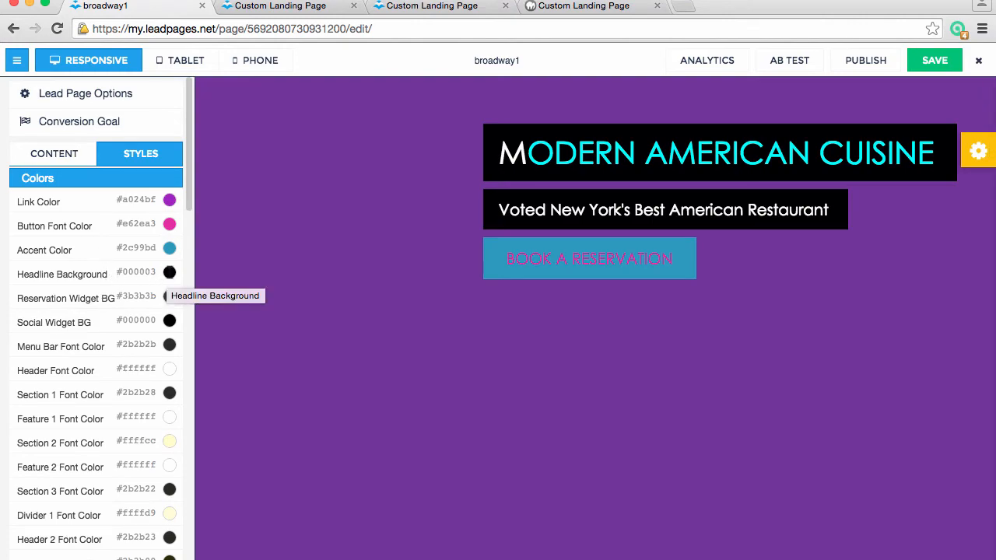
{"action": "scroll", "coordinate": [513, 402], "scroll_direction": "down", "scroll_amount": 15}
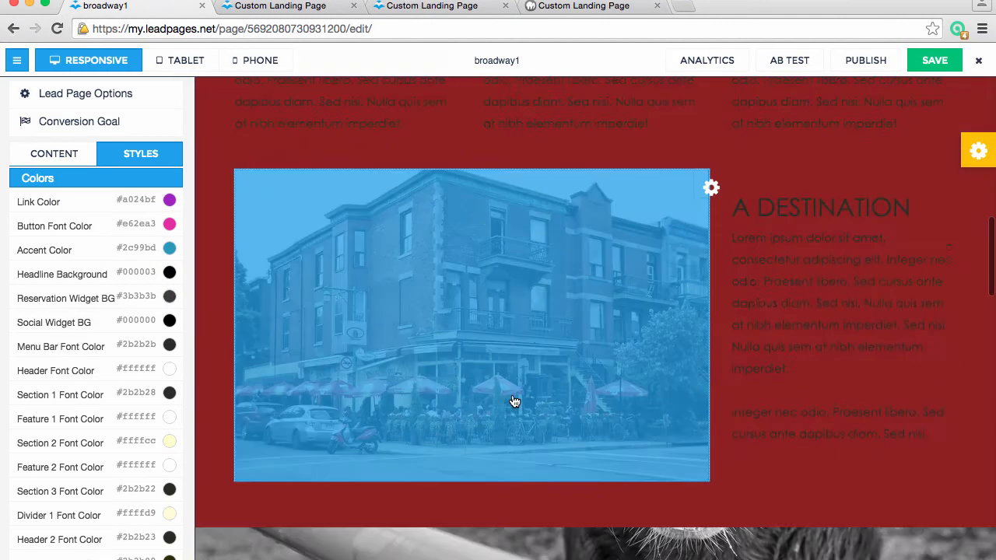
{"action": "scroll", "coordinate": [512, 399], "scroll_direction": "down", "scroll_amount": 1}
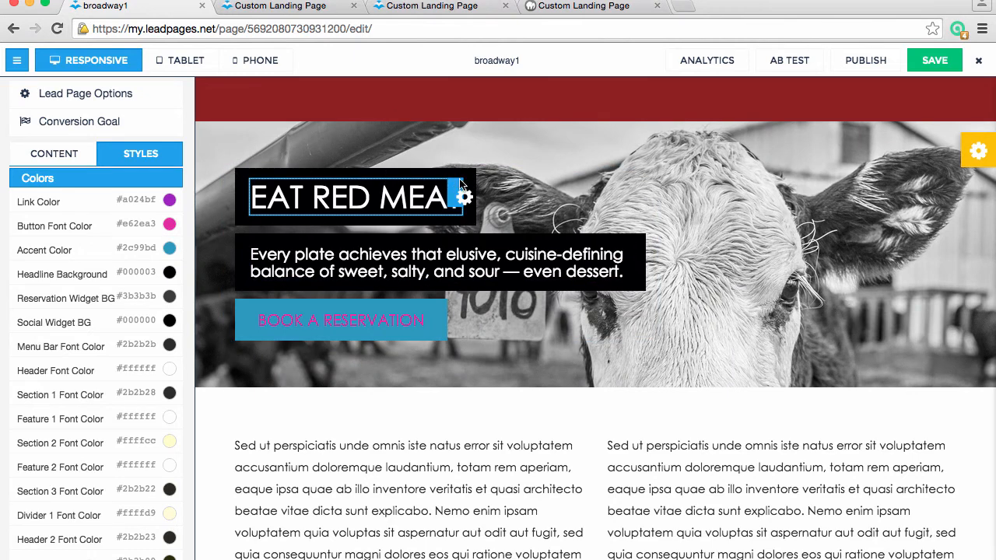
{"action": "left_click", "coordinate": [169, 271]}
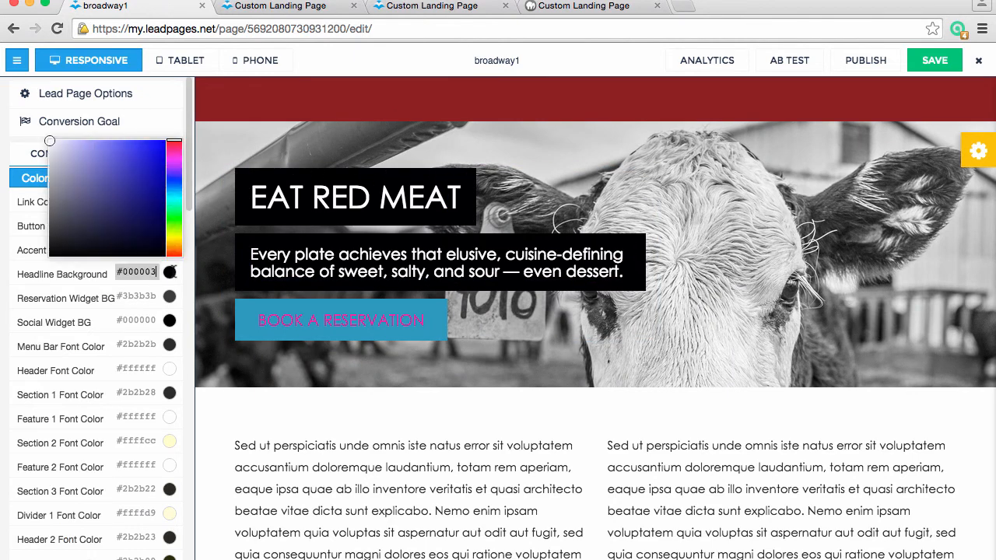
{"action": "left_click_drag", "start_coordinate": [97, 183], "coordinate": [141, 159]}
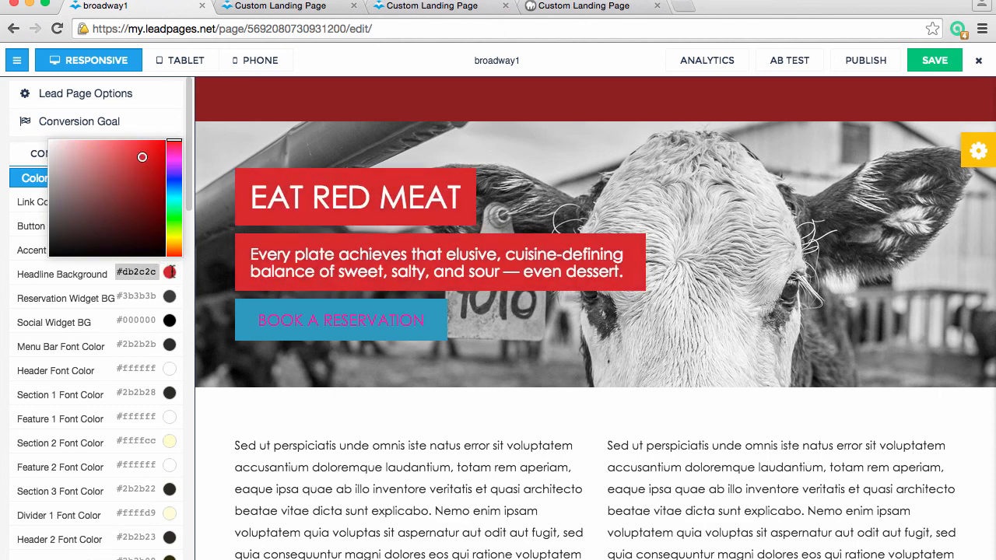
{"action": "scroll", "coordinate": [400, 207], "scroll_direction": "down", "scroll_amount": 15}
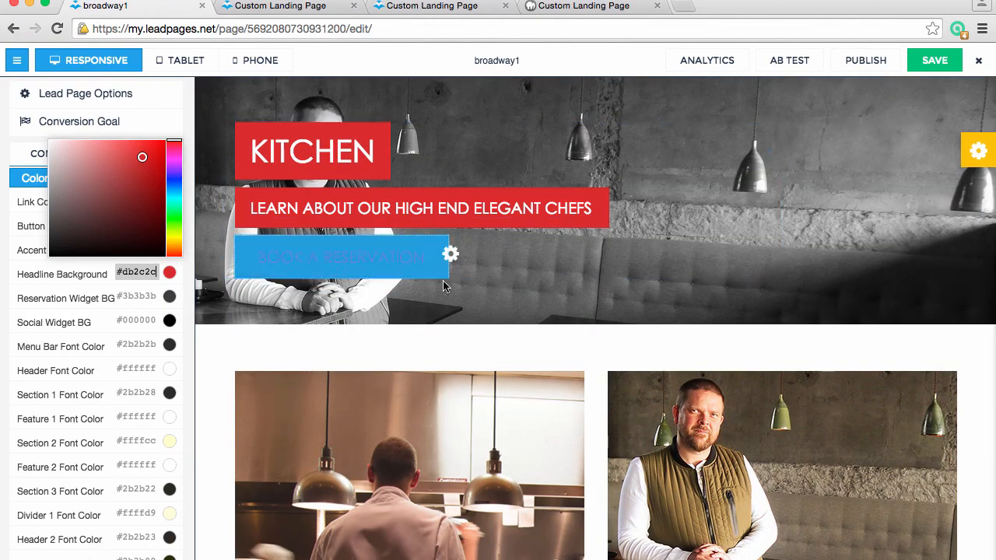
{"action": "scroll", "coordinate": [443, 280], "scroll_direction": "down", "scroll_amount": 12}
{"action": "scroll", "coordinate": [446, 293], "scroll_direction": "up", "scroll_amount": 17}
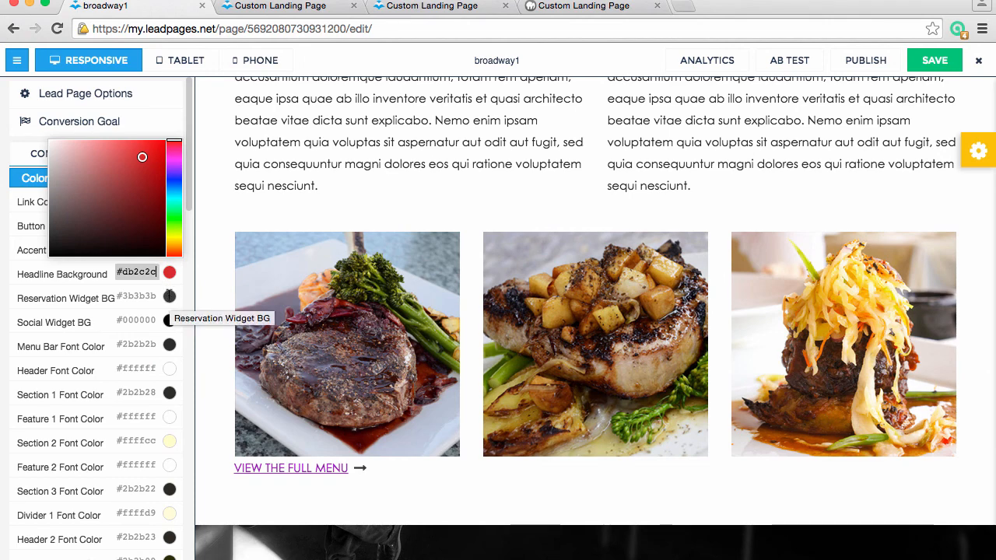
Switch to the published Broadway site and view the Make a Reservation widget on its Reservations page
{"action": "left_click", "coordinate": [436, 8]}
{"action": "left_click", "coordinate": [311, 8]}
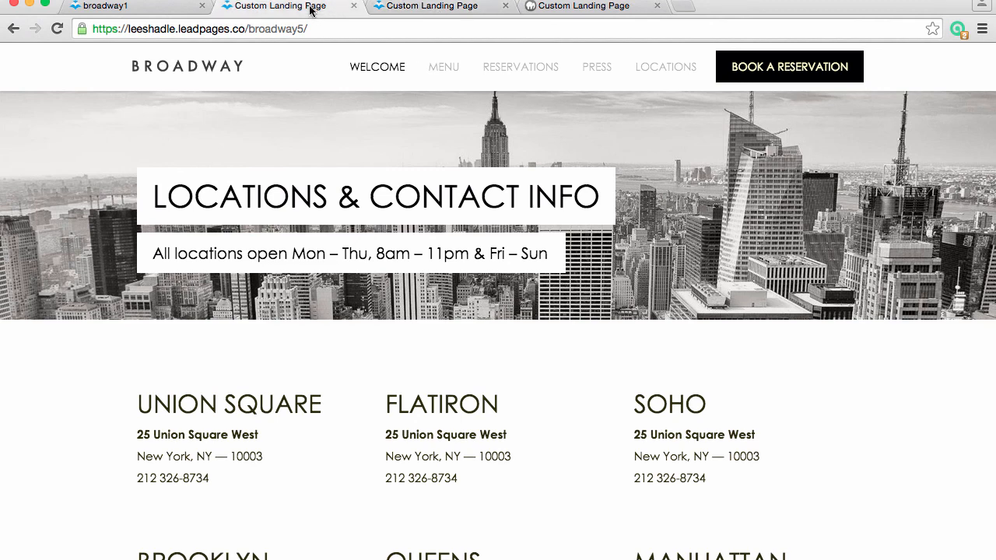
{"action": "left_click", "coordinate": [502, 75]}
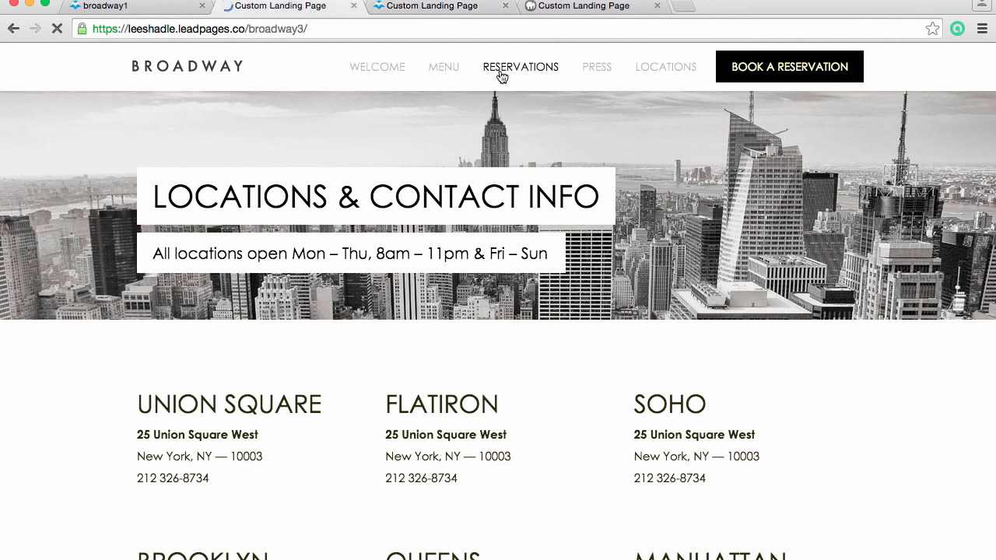
{"action": "scroll", "coordinate": [545, 315], "scroll_direction": "down", "scroll_amount": 3}
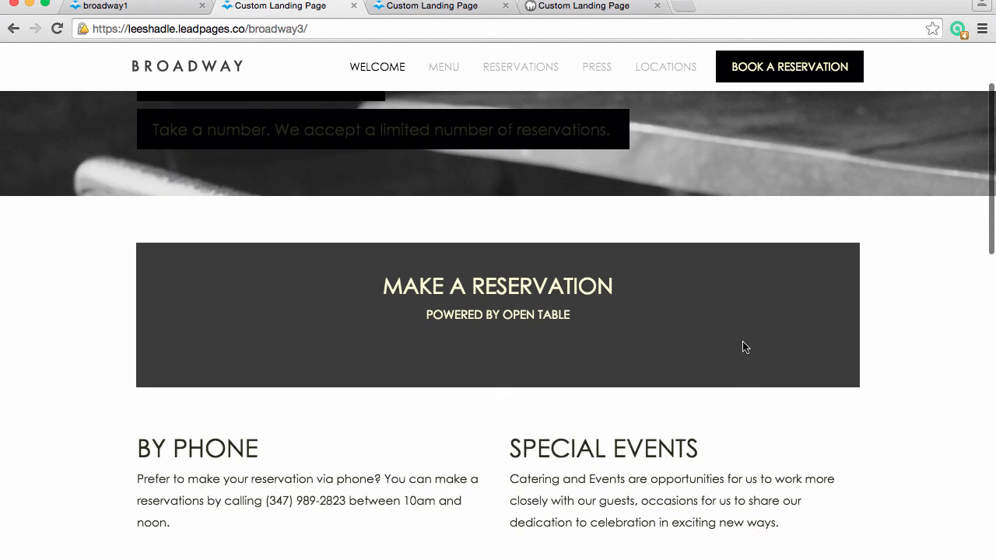
Return to the broadway1 editor, set the Reservation Widget BG to #704343 and look through the page sections
{"action": "left_click", "coordinate": [133, 7]}
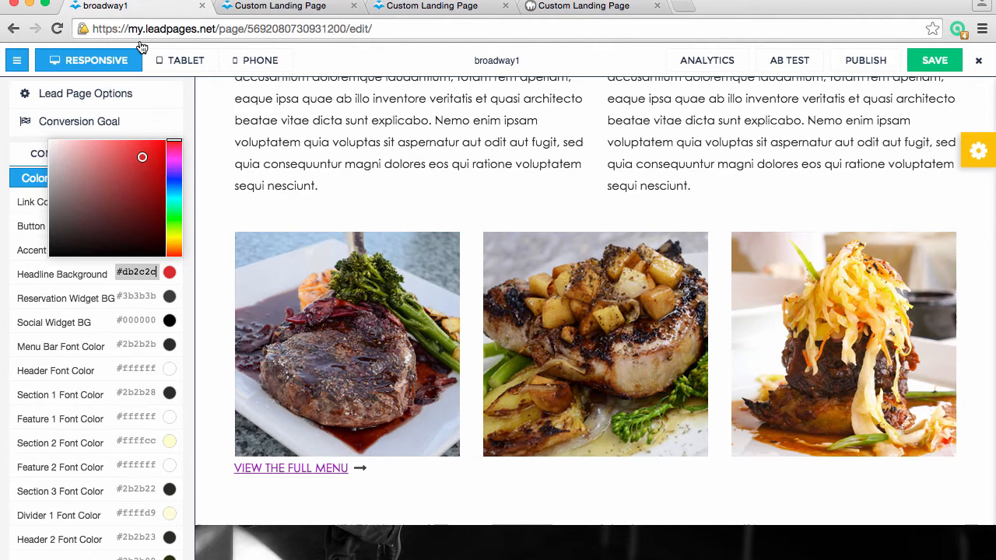
{"action": "left_click", "coordinate": [168, 293]}
{"action": "left_click", "coordinate": [95, 229]}
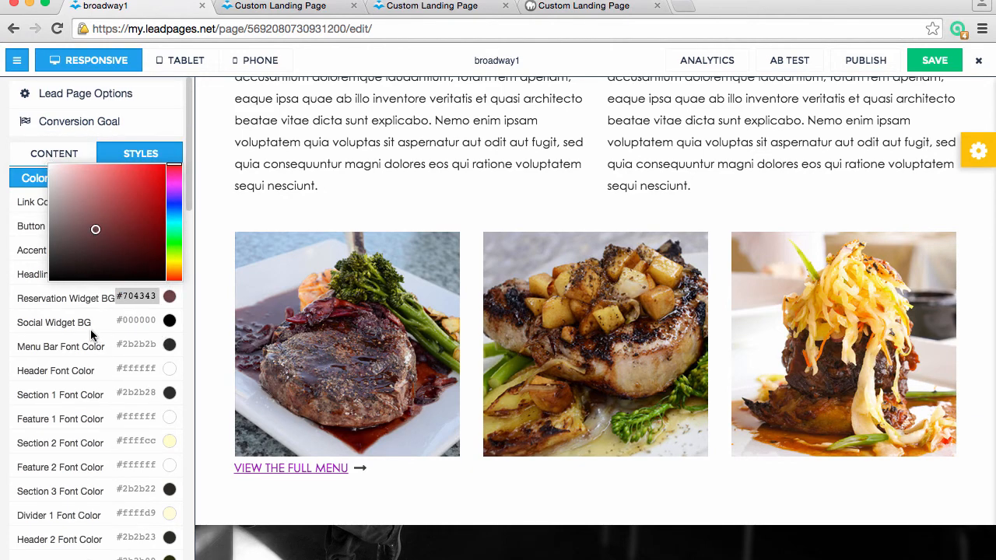
{"action": "scroll", "coordinate": [377, 369], "scroll_direction": "up", "scroll_amount": 15}
{"action": "scroll", "coordinate": [376, 364], "scroll_direction": "down", "scroll_amount": 3}
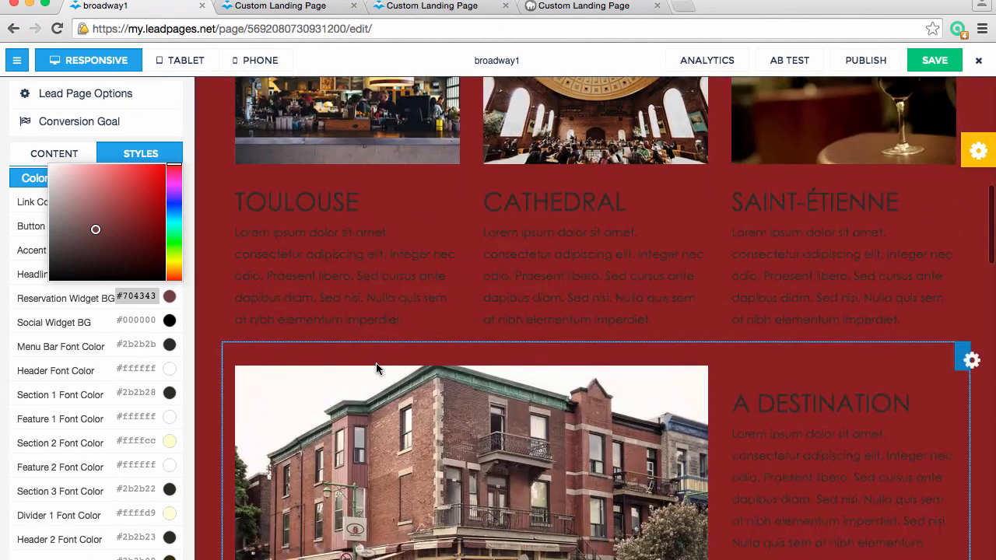
{"action": "scroll", "coordinate": [378, 367], "scroll_direction": "down", "scroll_amount": 15}
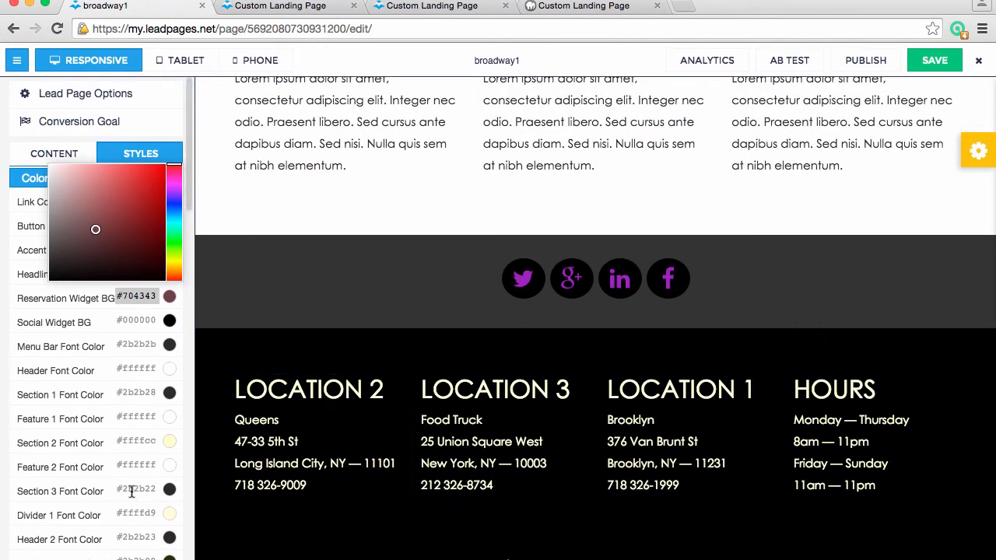
Look through the remaining background colors in the styles, return to the content list and view the page header
{"action": "scroll", "coordinate": [132, 491], "scroll_direction": "down", "scroll_amount": 20}
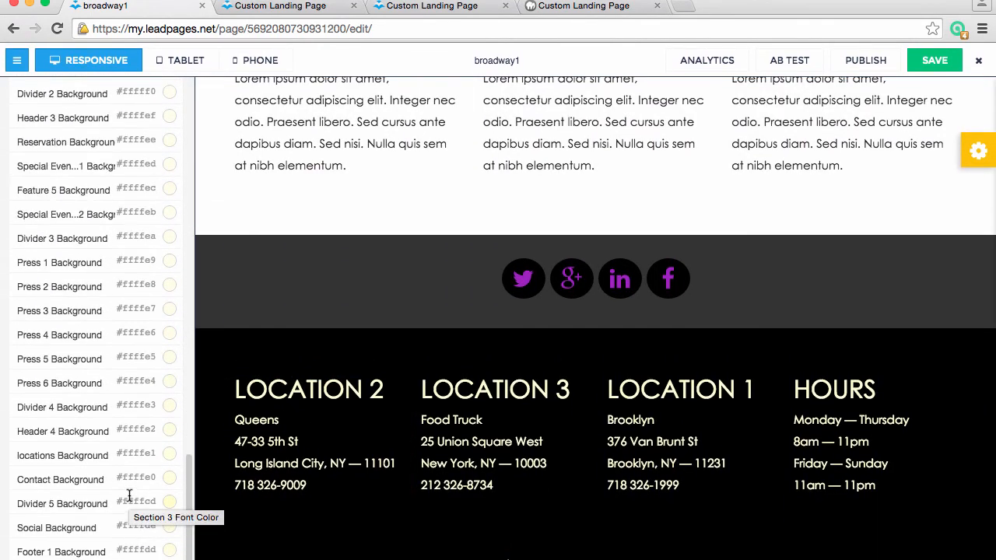
{"action": "scroll", "coordinate": [129, 496], "scroll_direction": "up", "scroll_amount": 20}
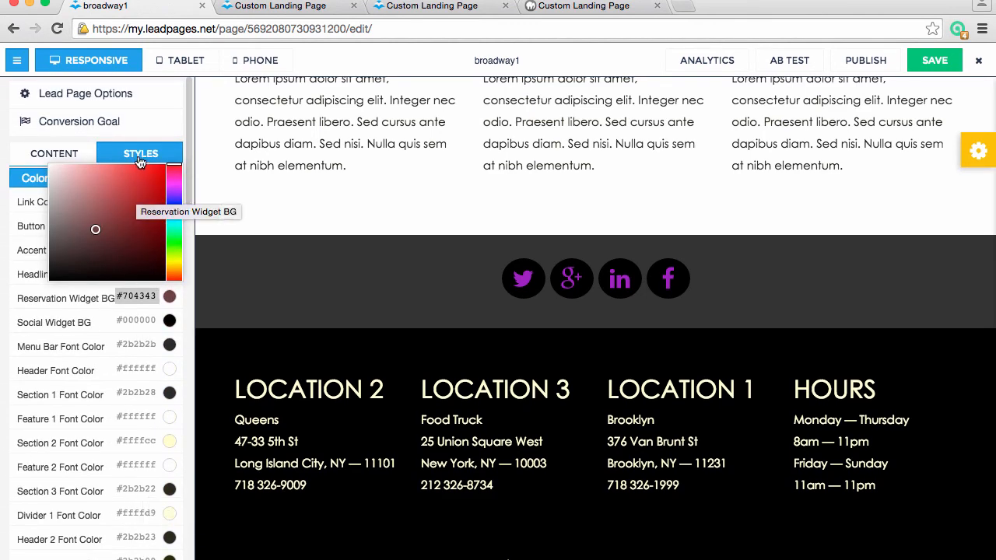
{"action": "left_click", "coordinate": [139, 159]}
{"action": "left_click", "coordinate": [54, 159]}
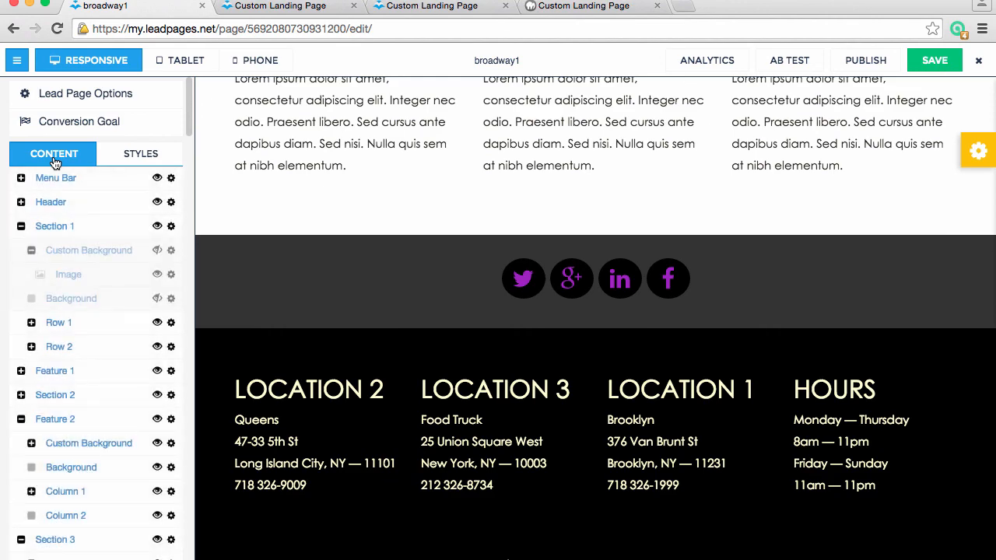
{"action": "scroll", "coordinate": [425, 300], "scroll_direction": "up", "scroll_amount": 10}
{"action": "scroll", "coordinate": [425, 300], "scroll_direction": "up", "scroll_amount": 10}
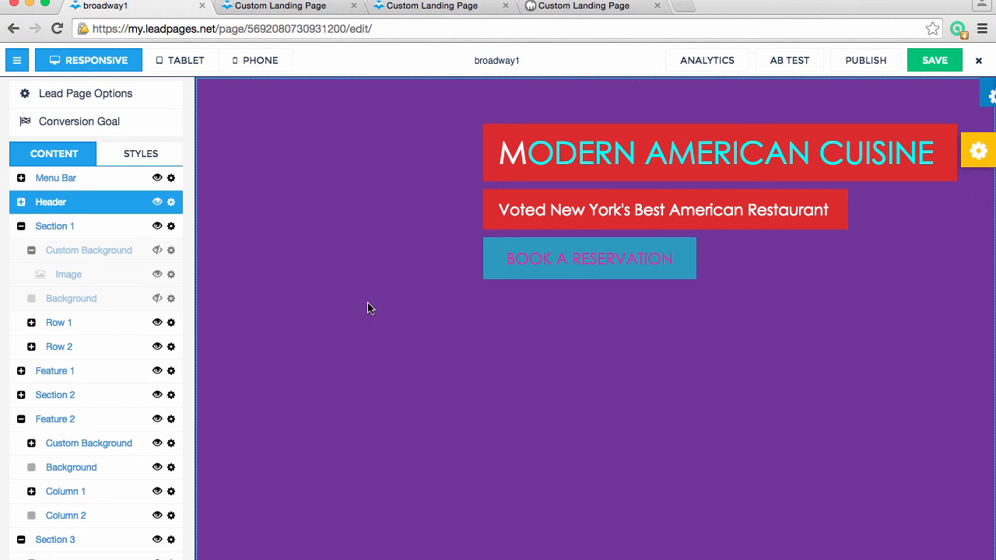
{"action": "left_click", "coordinate": [21, 371]}
{"action": "left_click", "coordinate": [21, 371]}
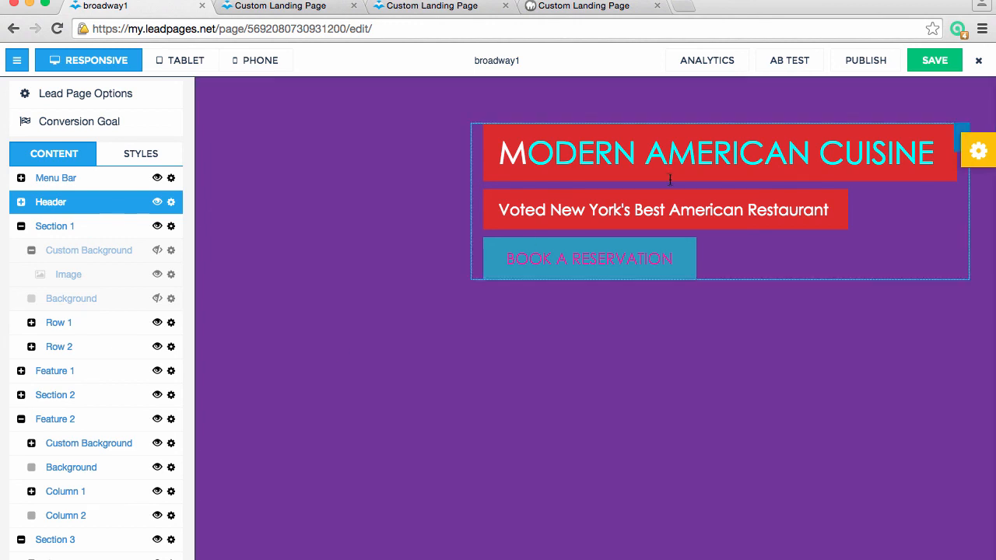
{"action": "left_click", "coordinate": [757, 2]}
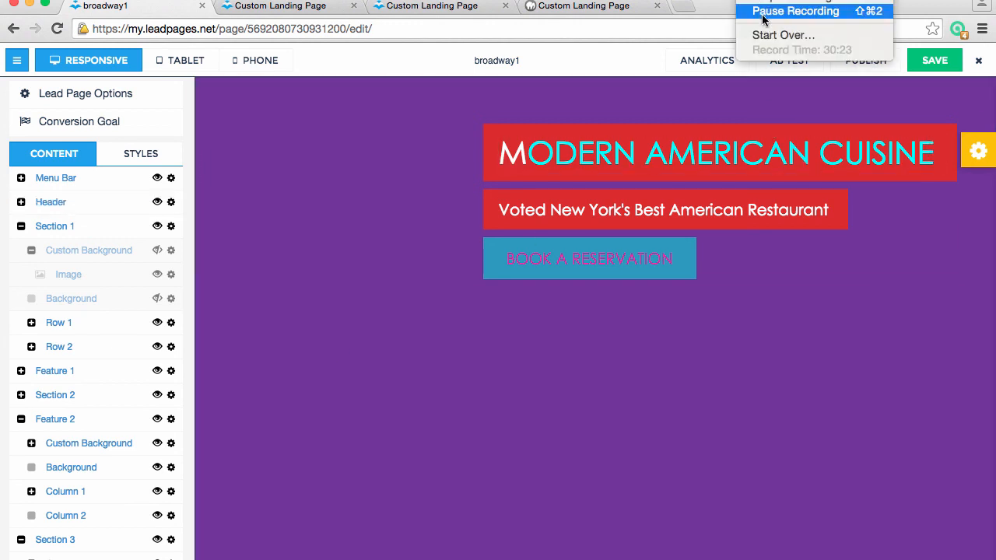